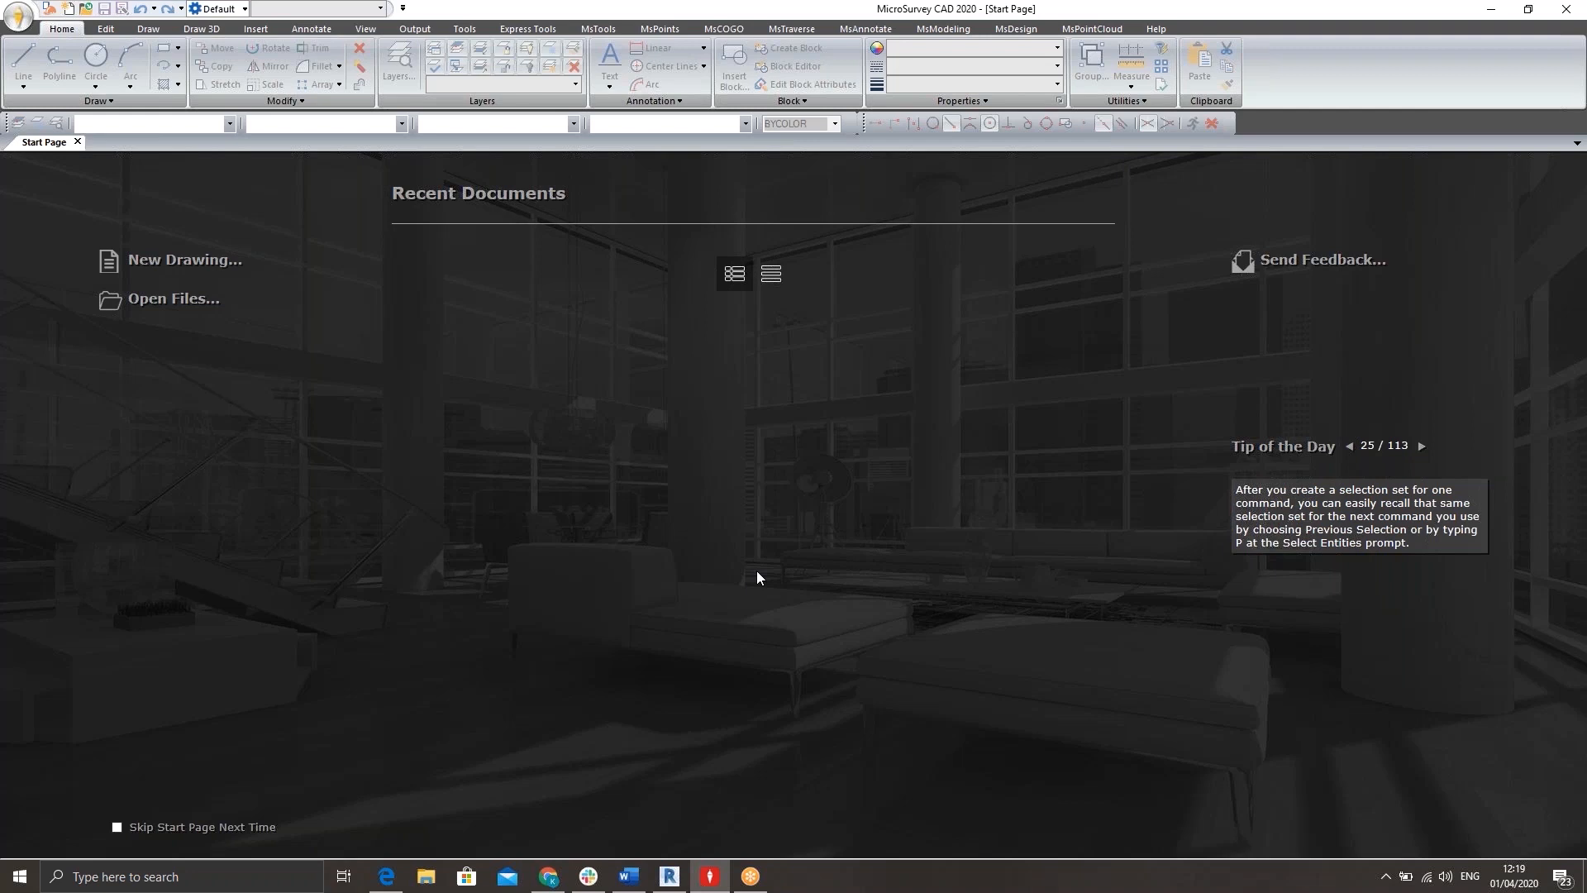
Open the drawing CAD Training.dwg from the Desktop and accept the general configuration options with metric distances.
left_click(160, 302)
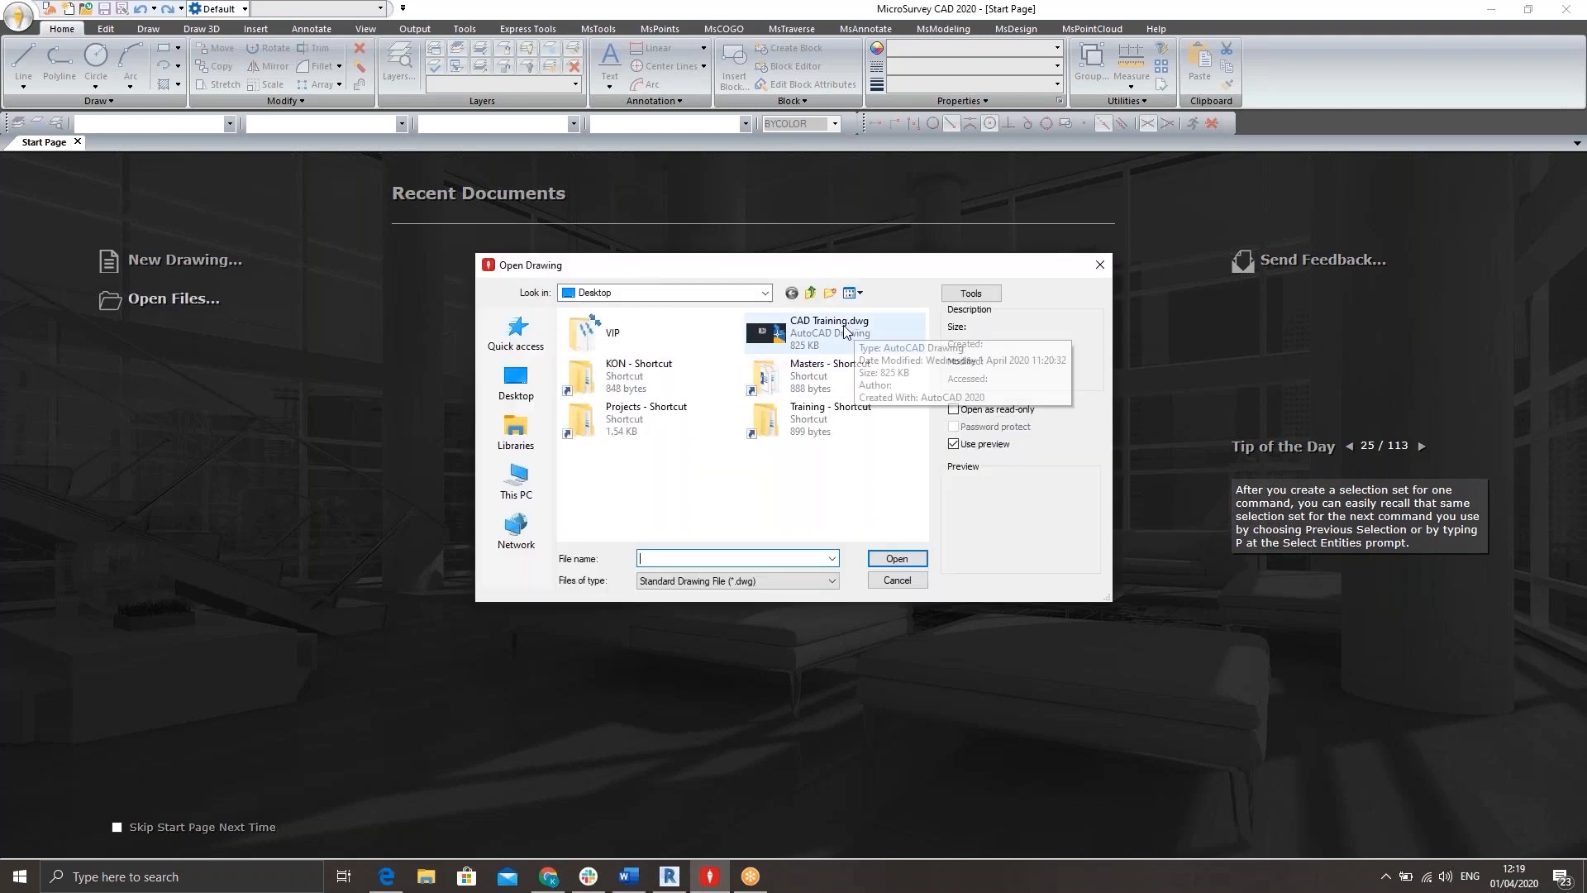
left_click(845, 332)
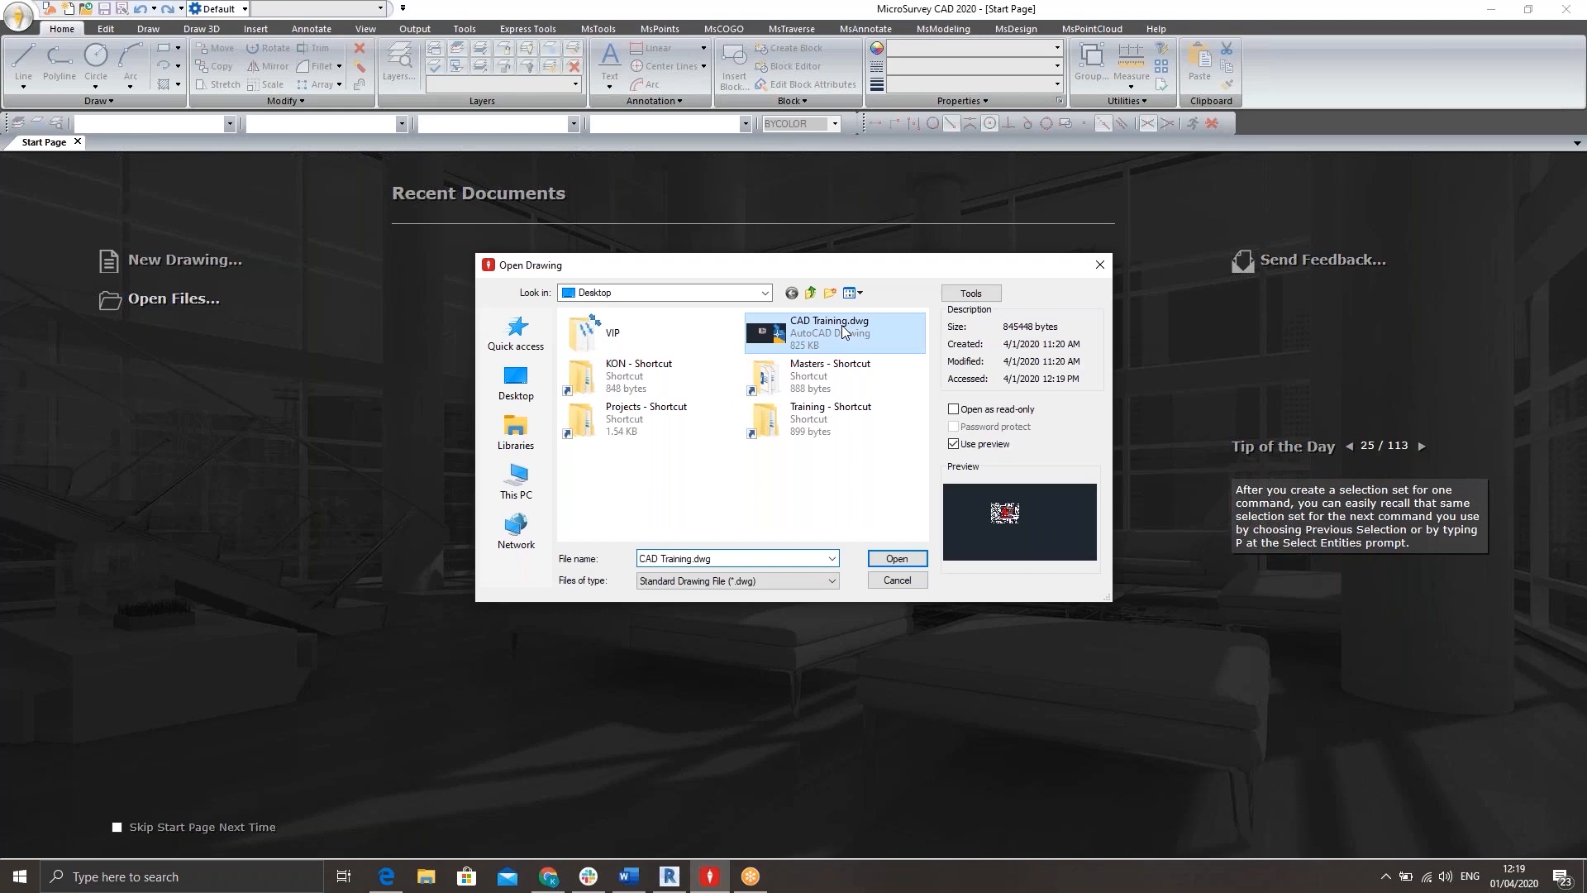
left_click(897, 559)
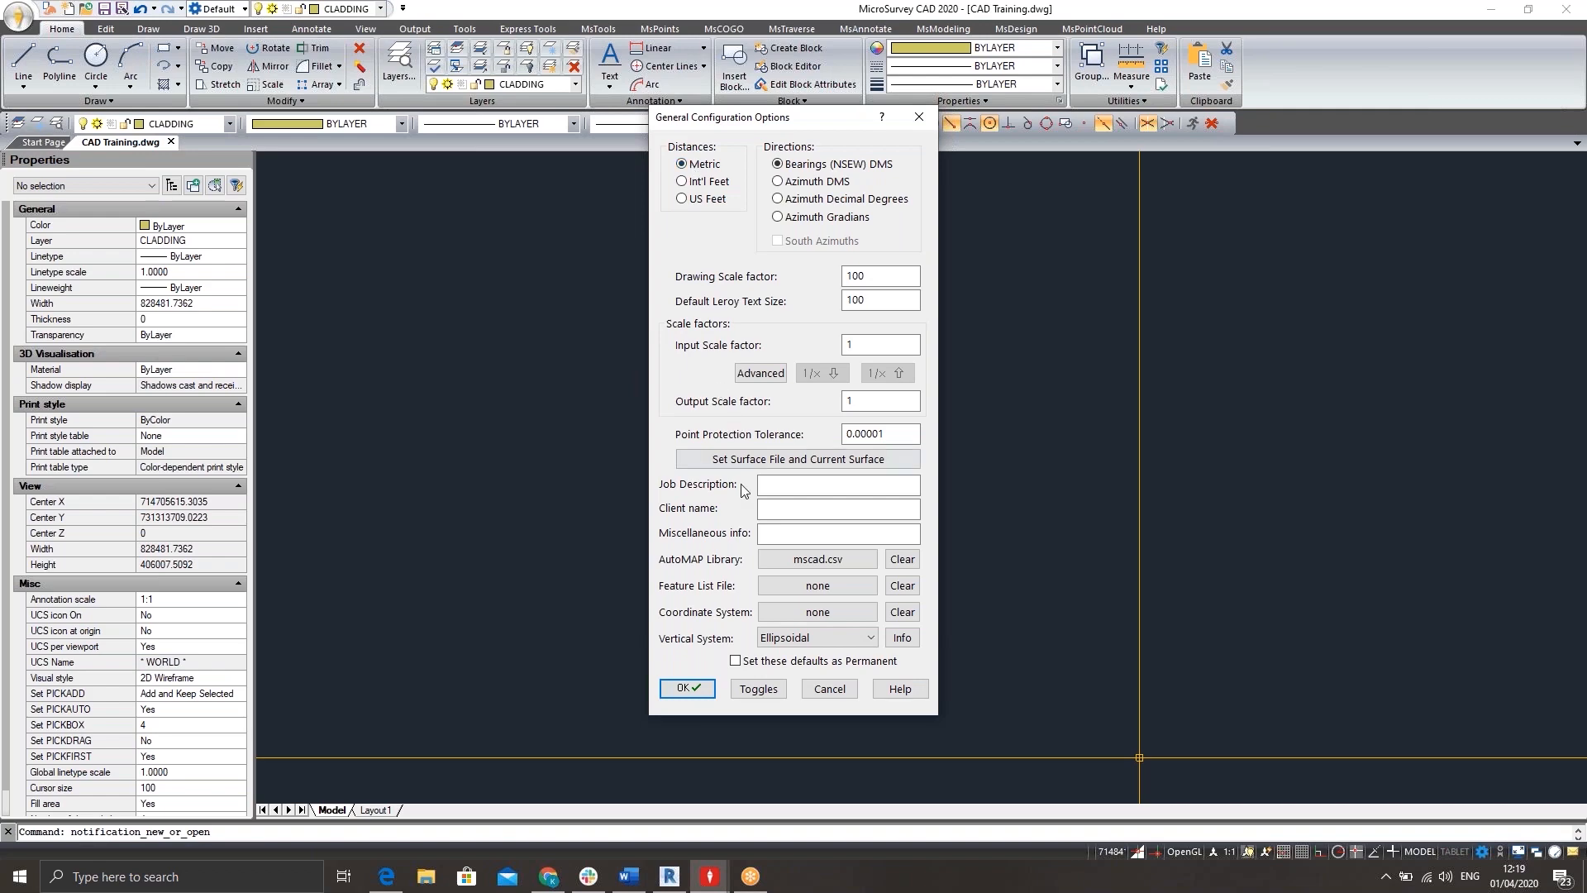
left_click(687, 688)
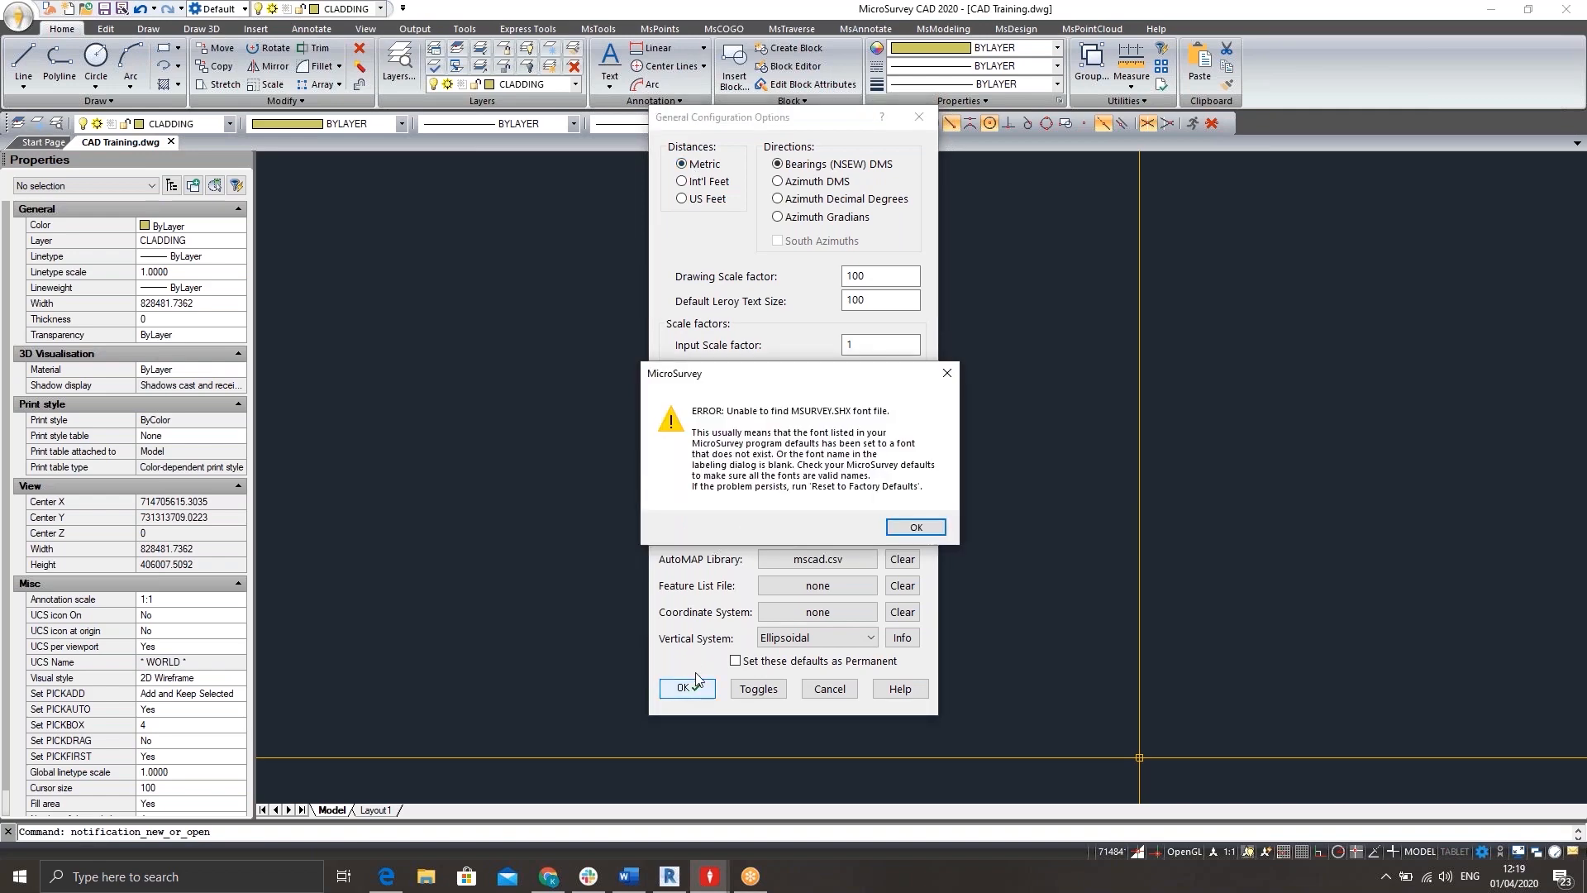
key("Return")
Identify the coordinates of a point on the site grid, near the upper end of the tree-lined laneway wall.
scroll(834, 376, "up", 6)
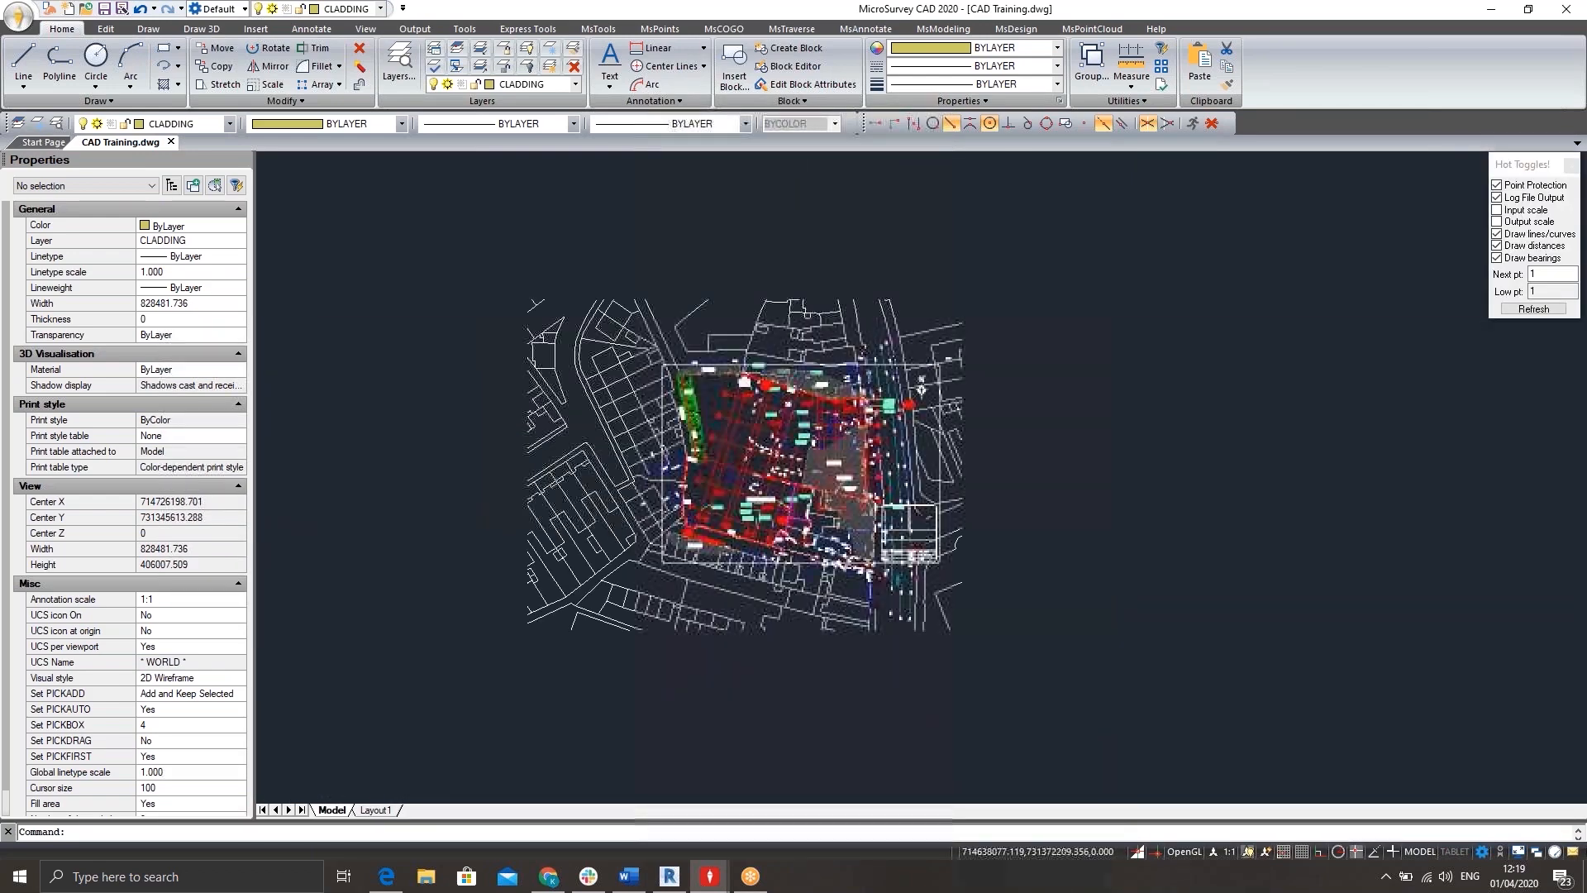
scroll(769, 456, "up", 1)
scroll(769, 456, "down", 6)
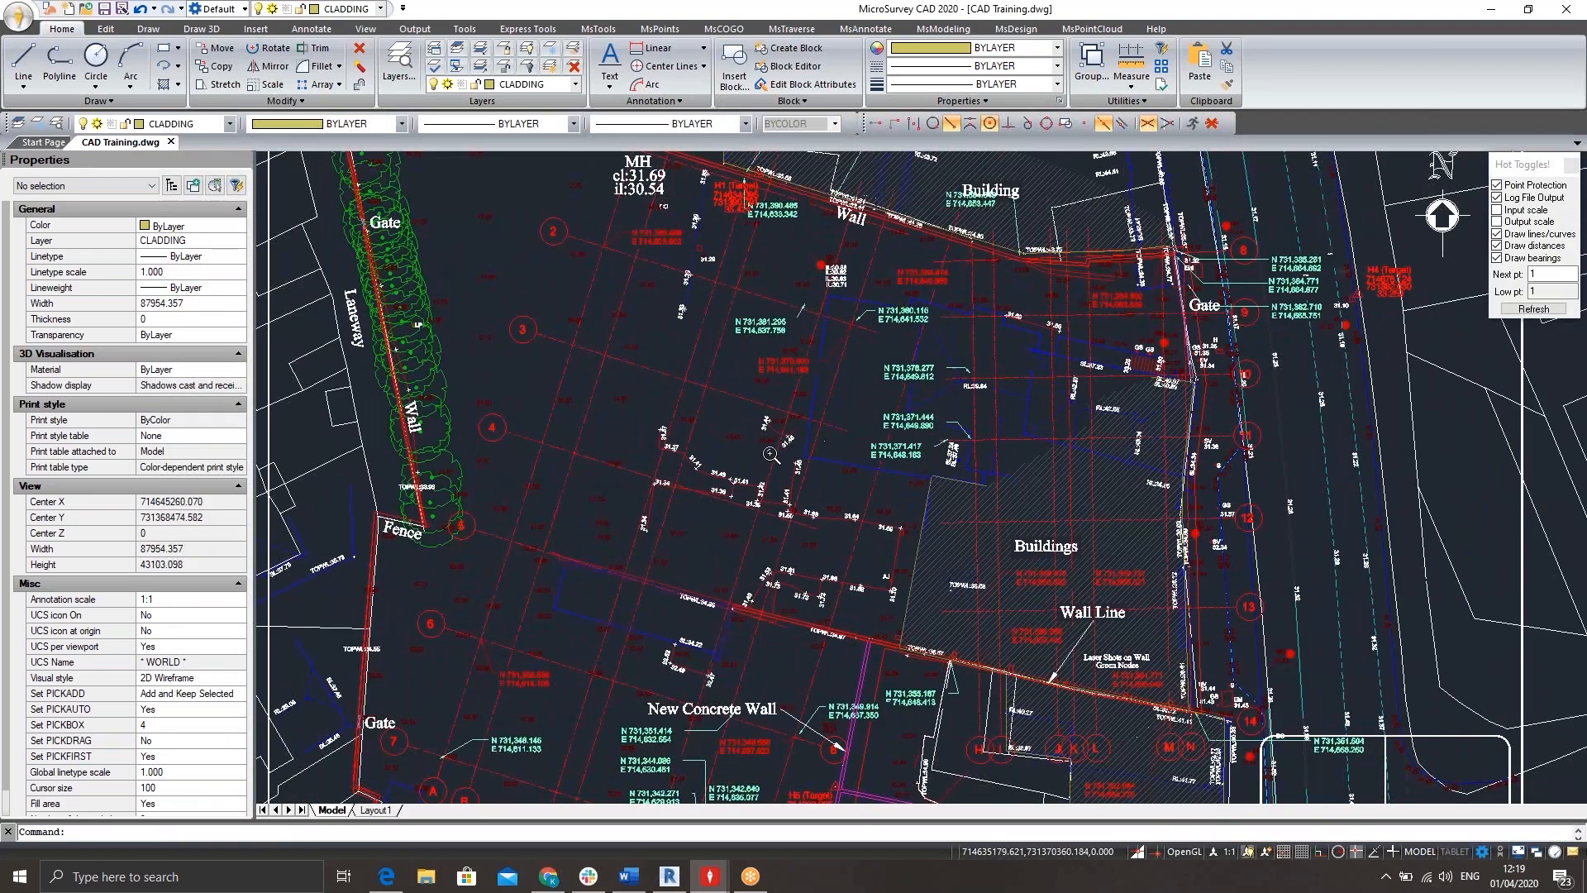
scroll(768, 503, "up", 4)
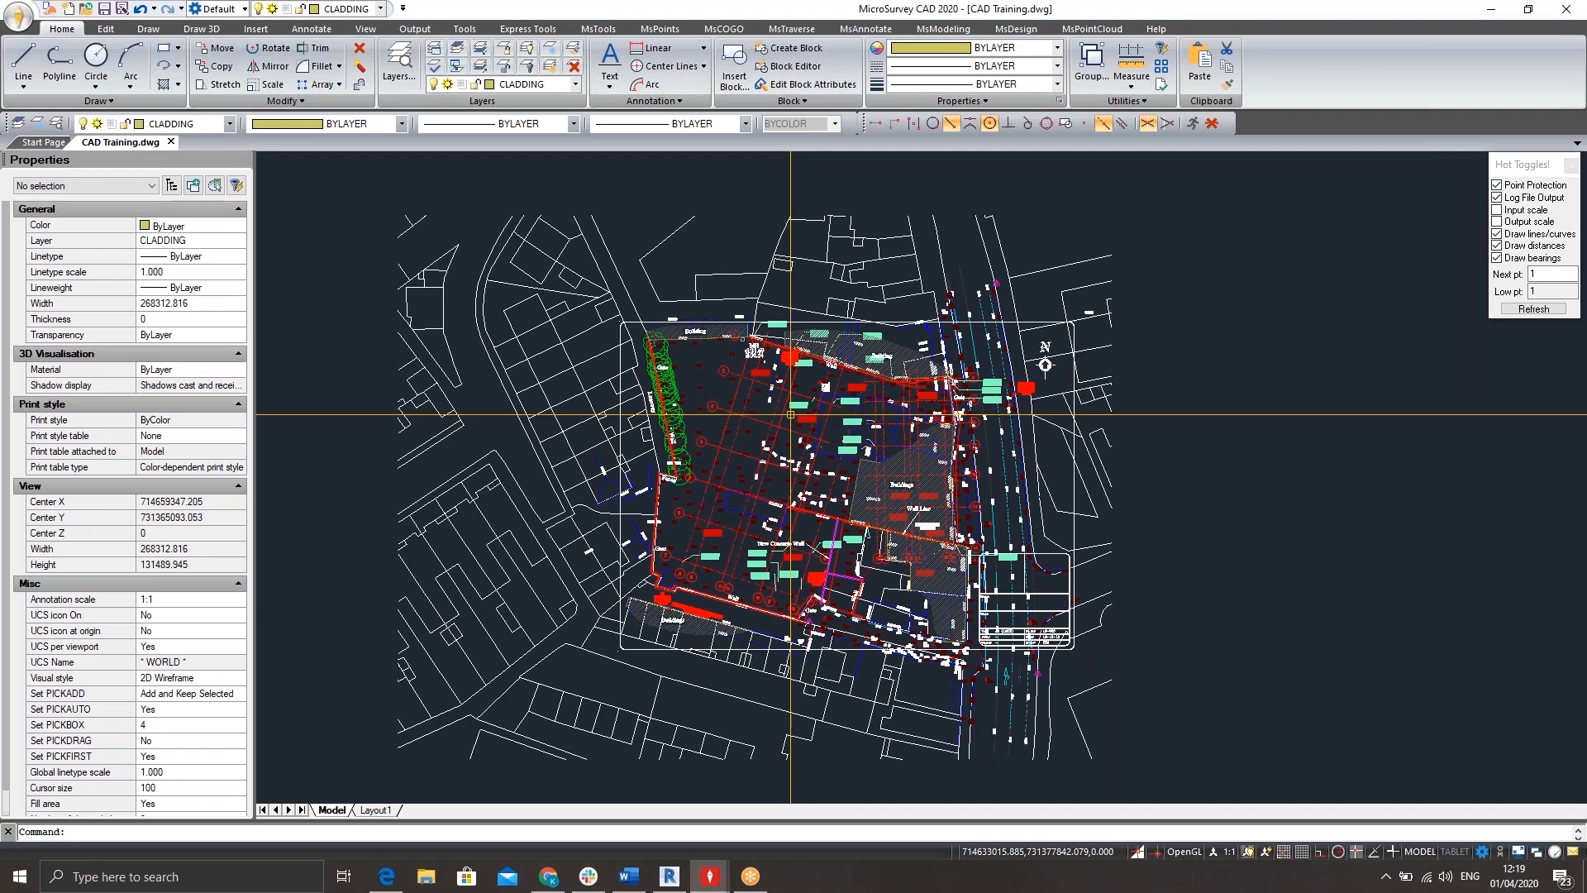
type("ID")
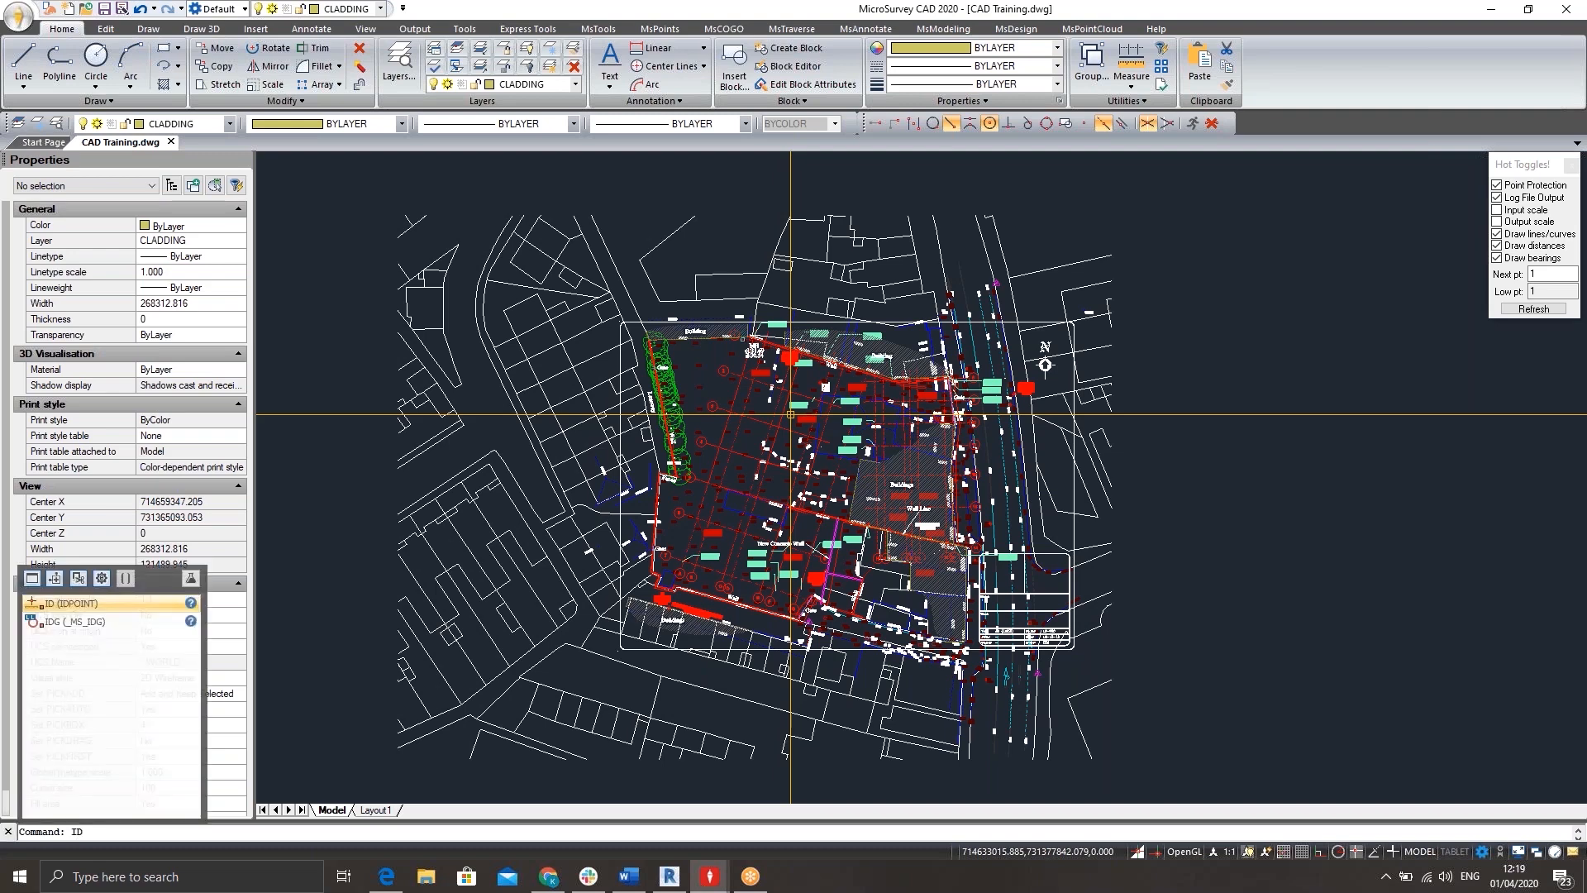
key("Return")
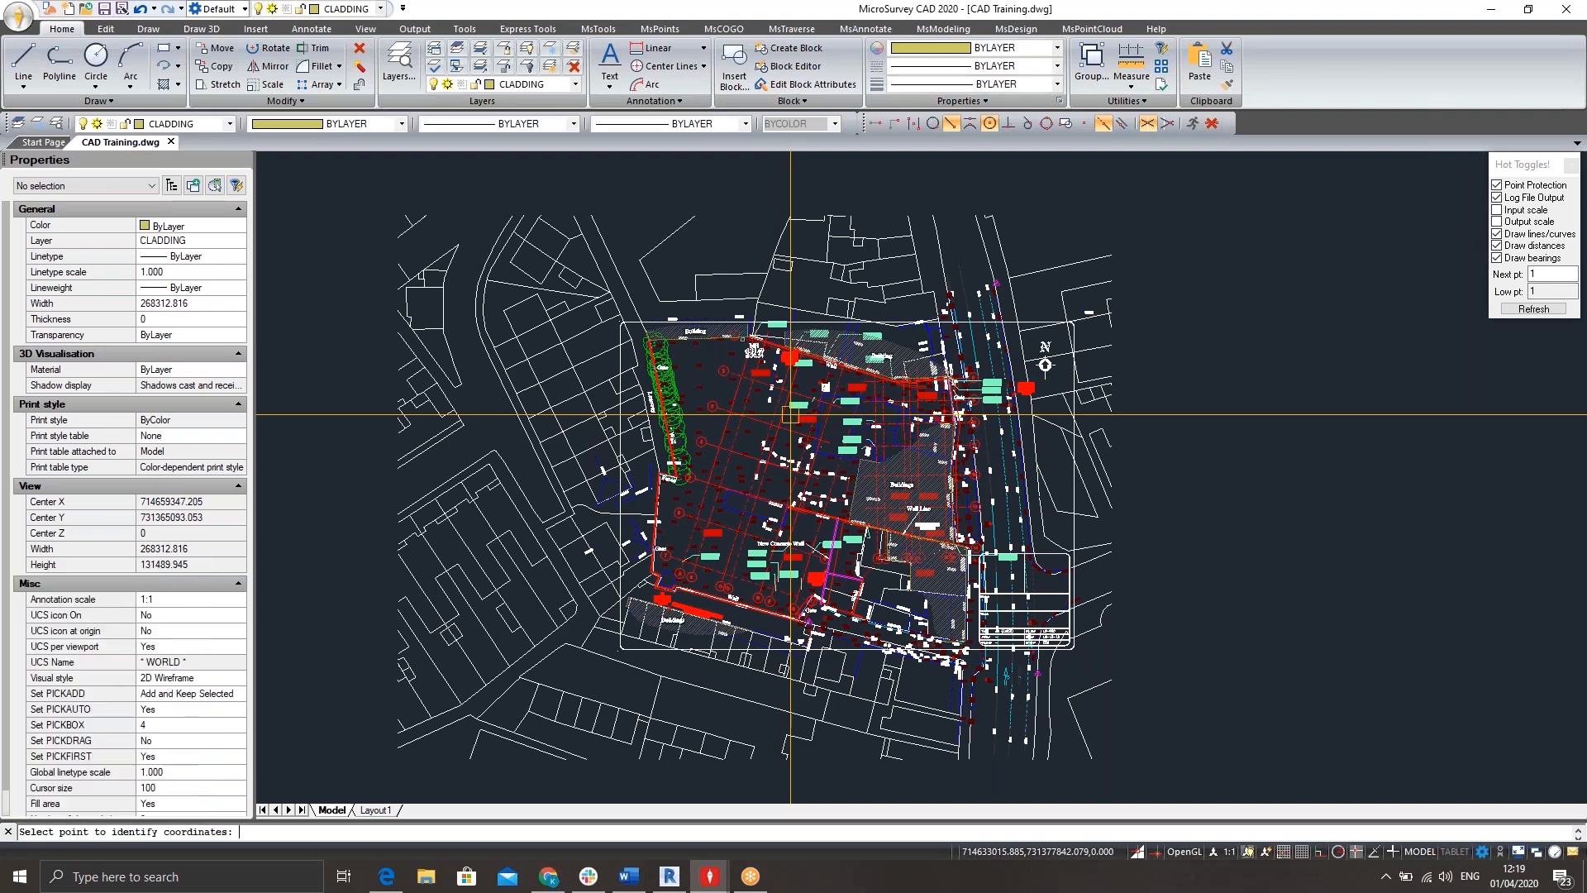
left_click(730, 412)
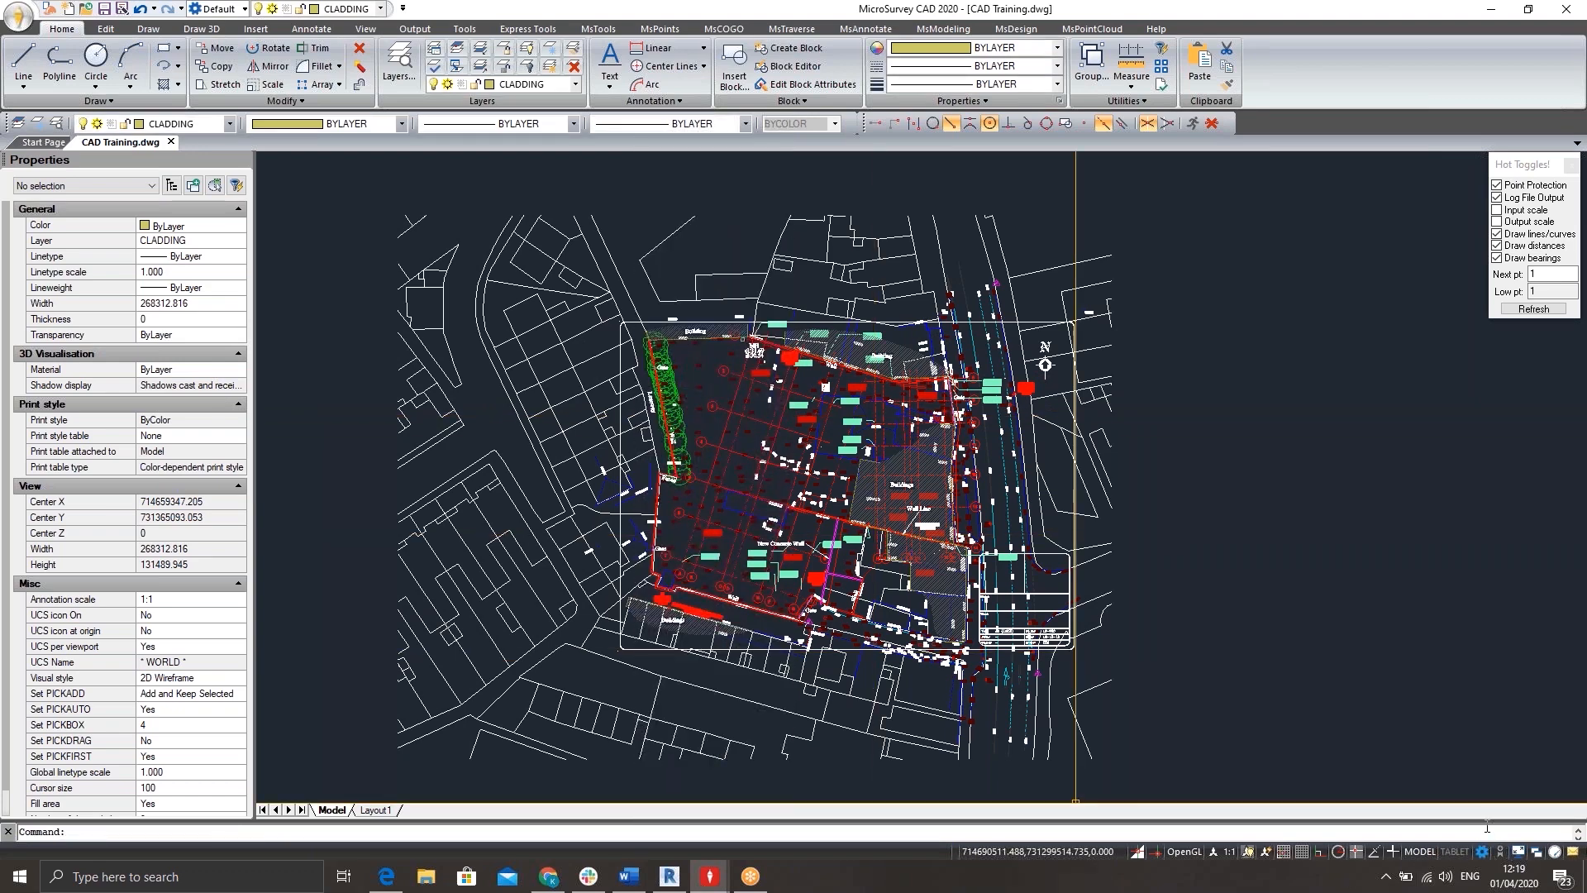
Enlarge the command history area and examine the X and Y coordinates of the identified point.
left_click_drag(1487, 819, 1480, 752)
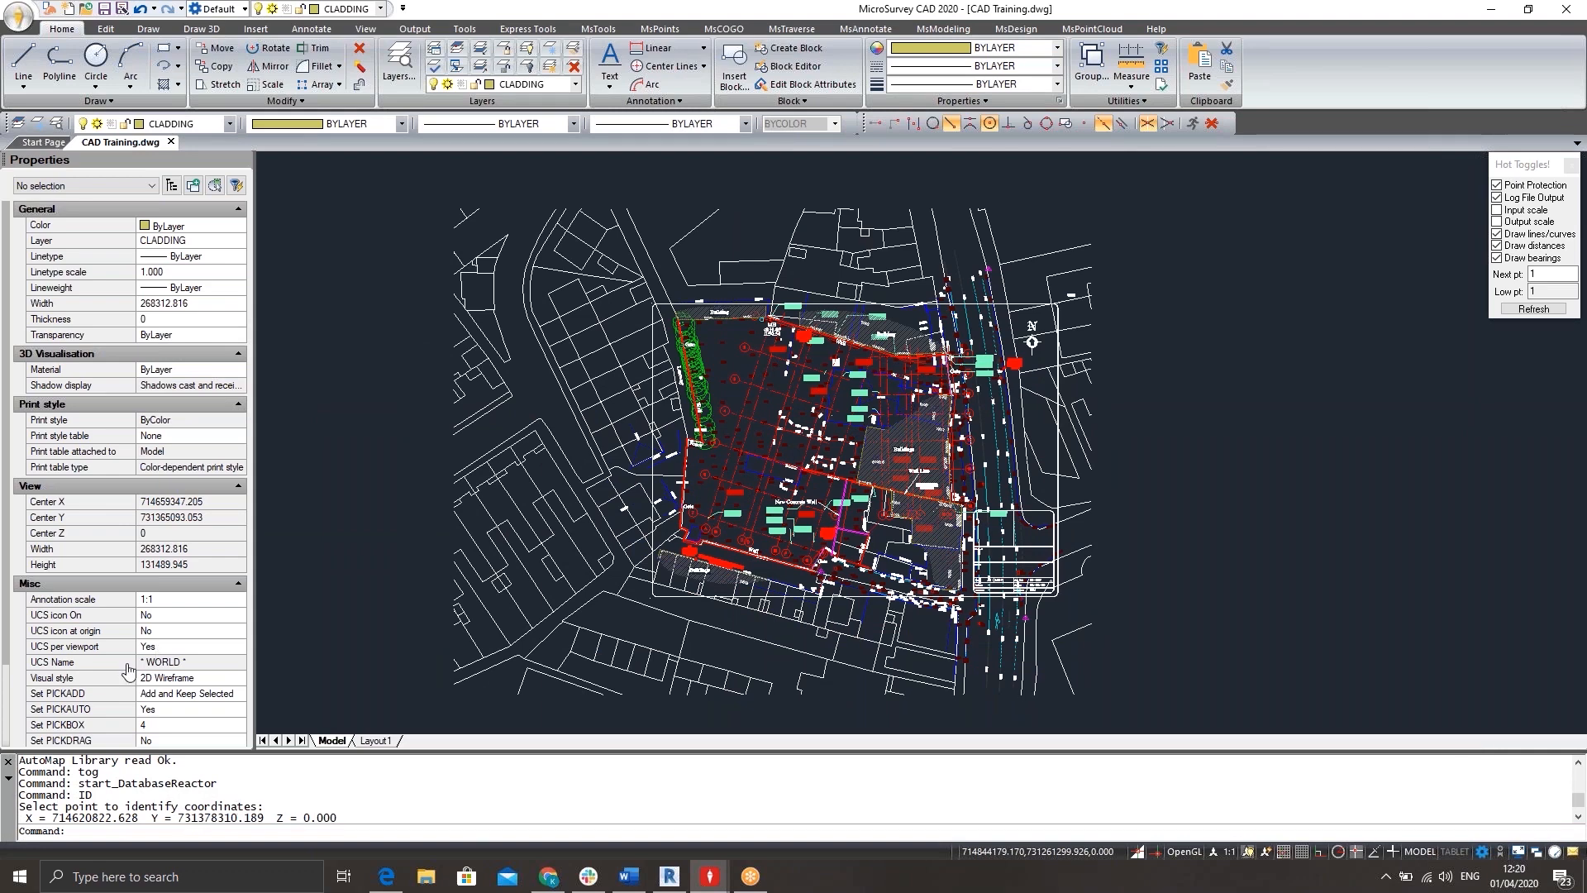
left_click_drag(52, 817, 207, 813)
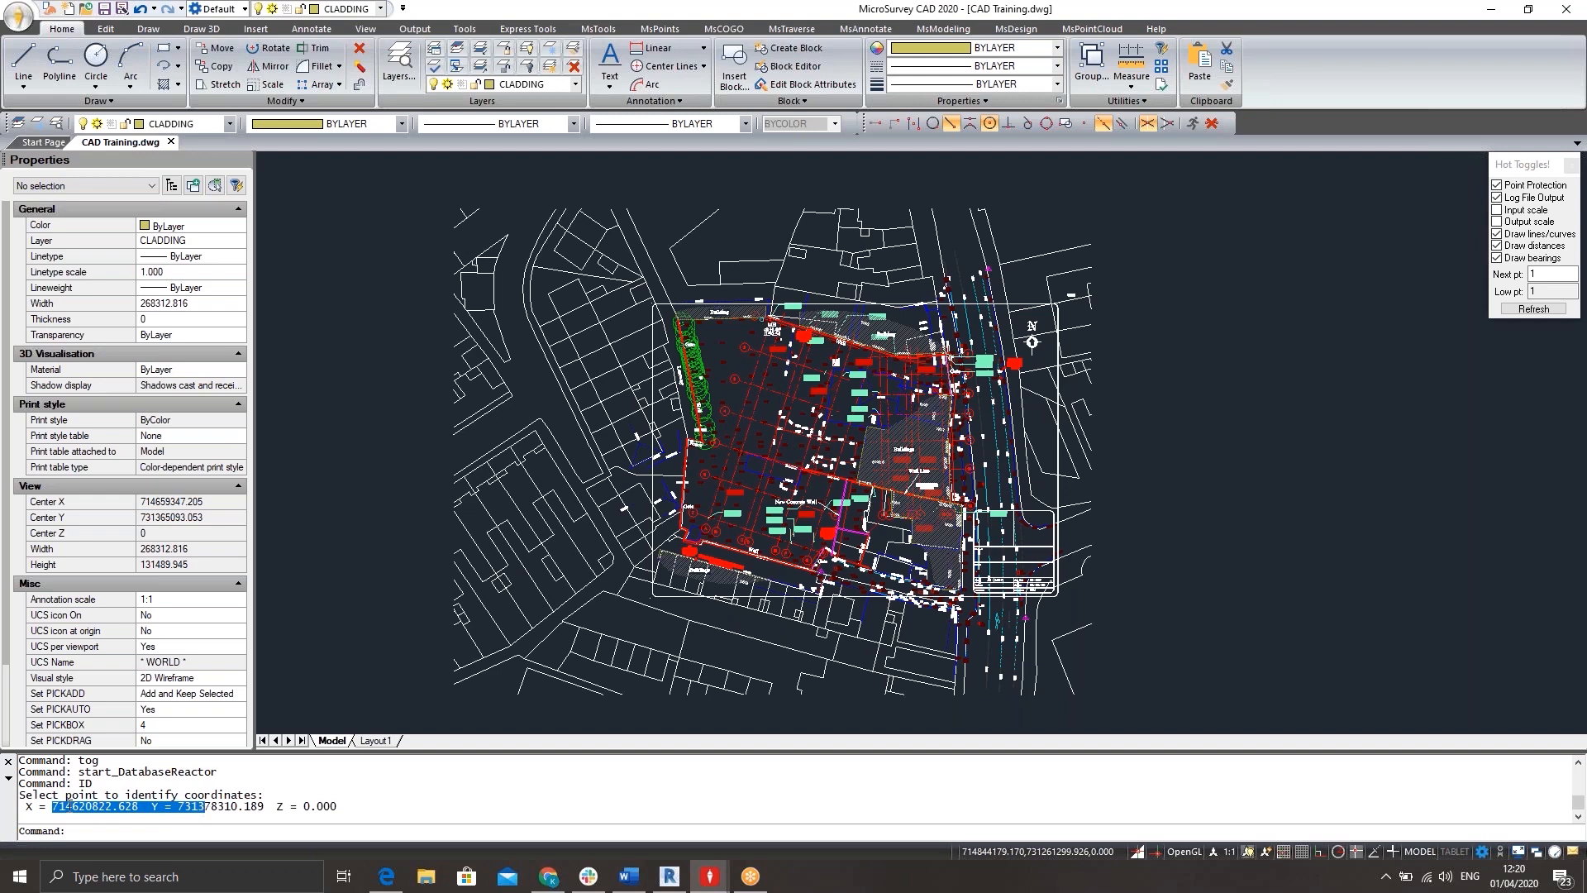
left_click(347, 806)
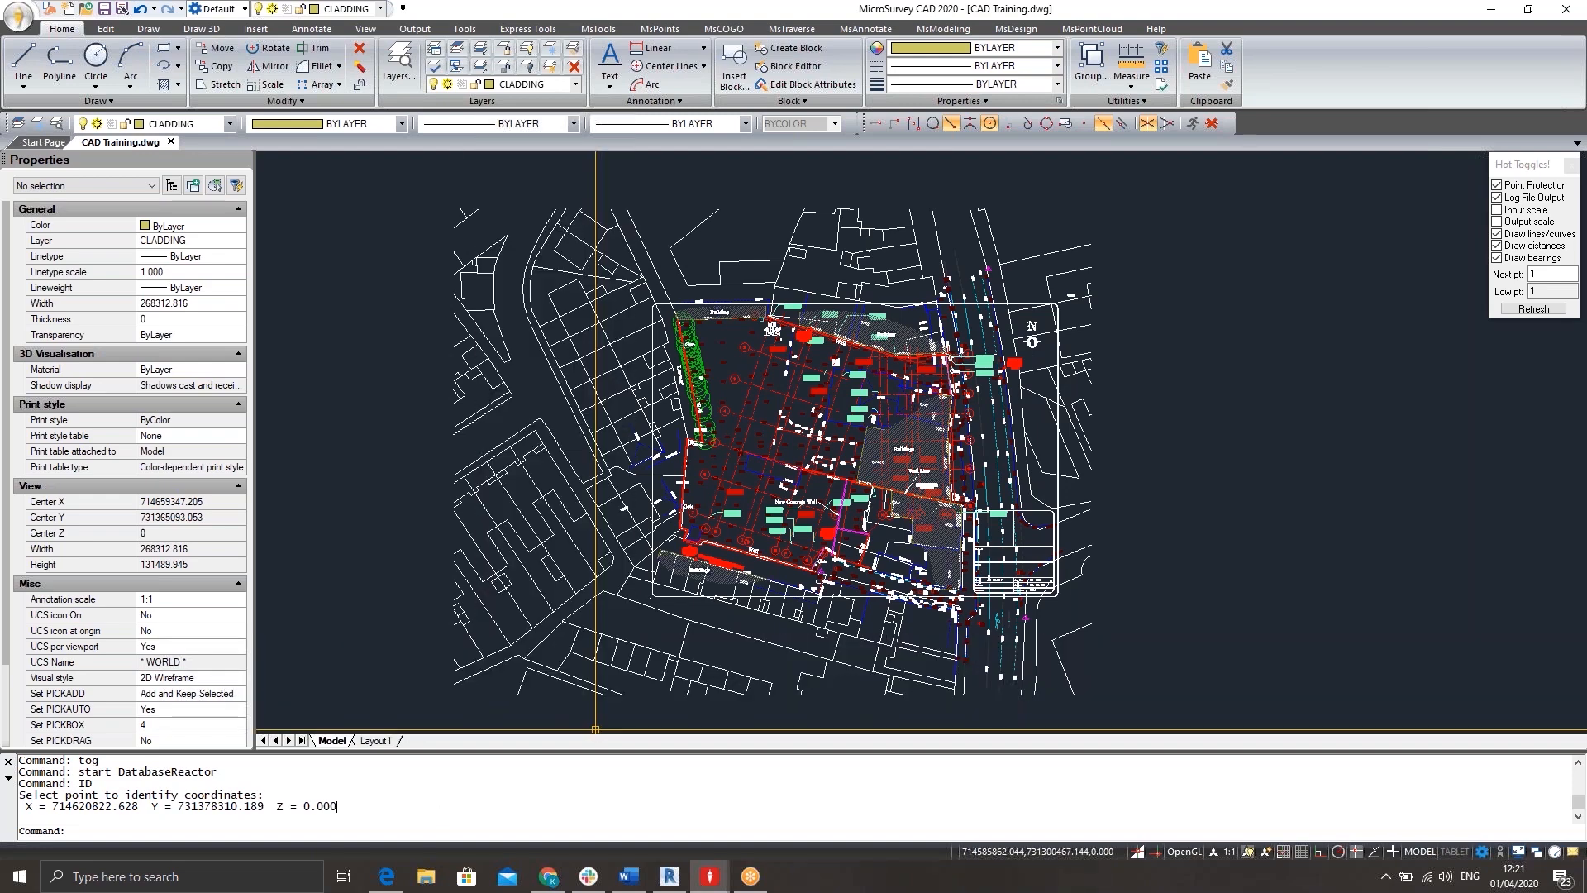
Measure the distance between grid lines 5 and 4 from intersection to intersection along one crossing grid line.
left_click(388, 835)
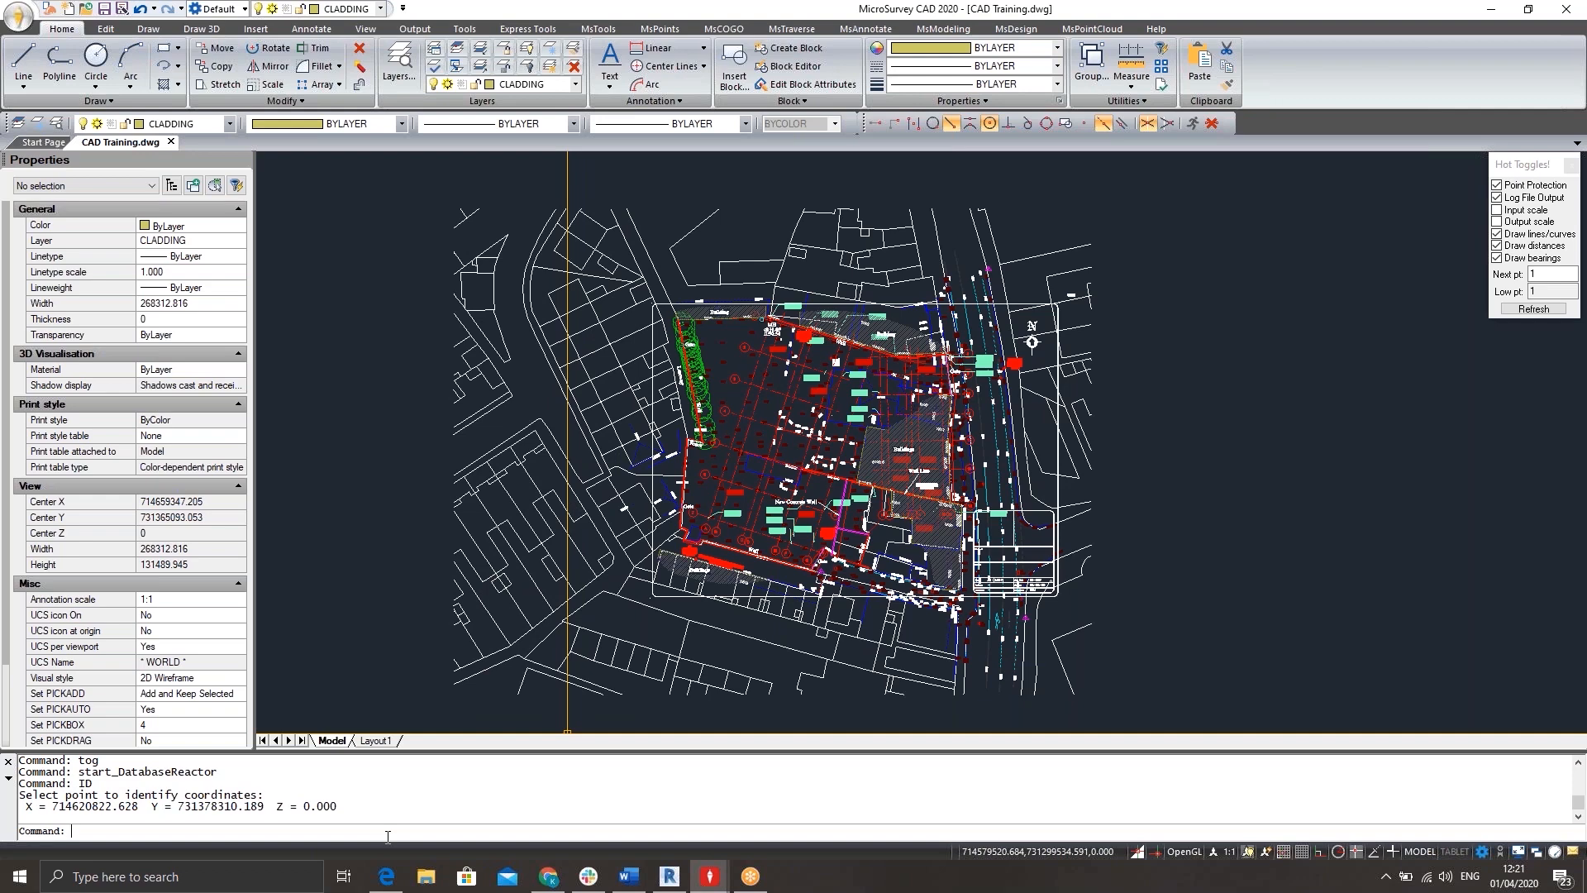
type("dist")
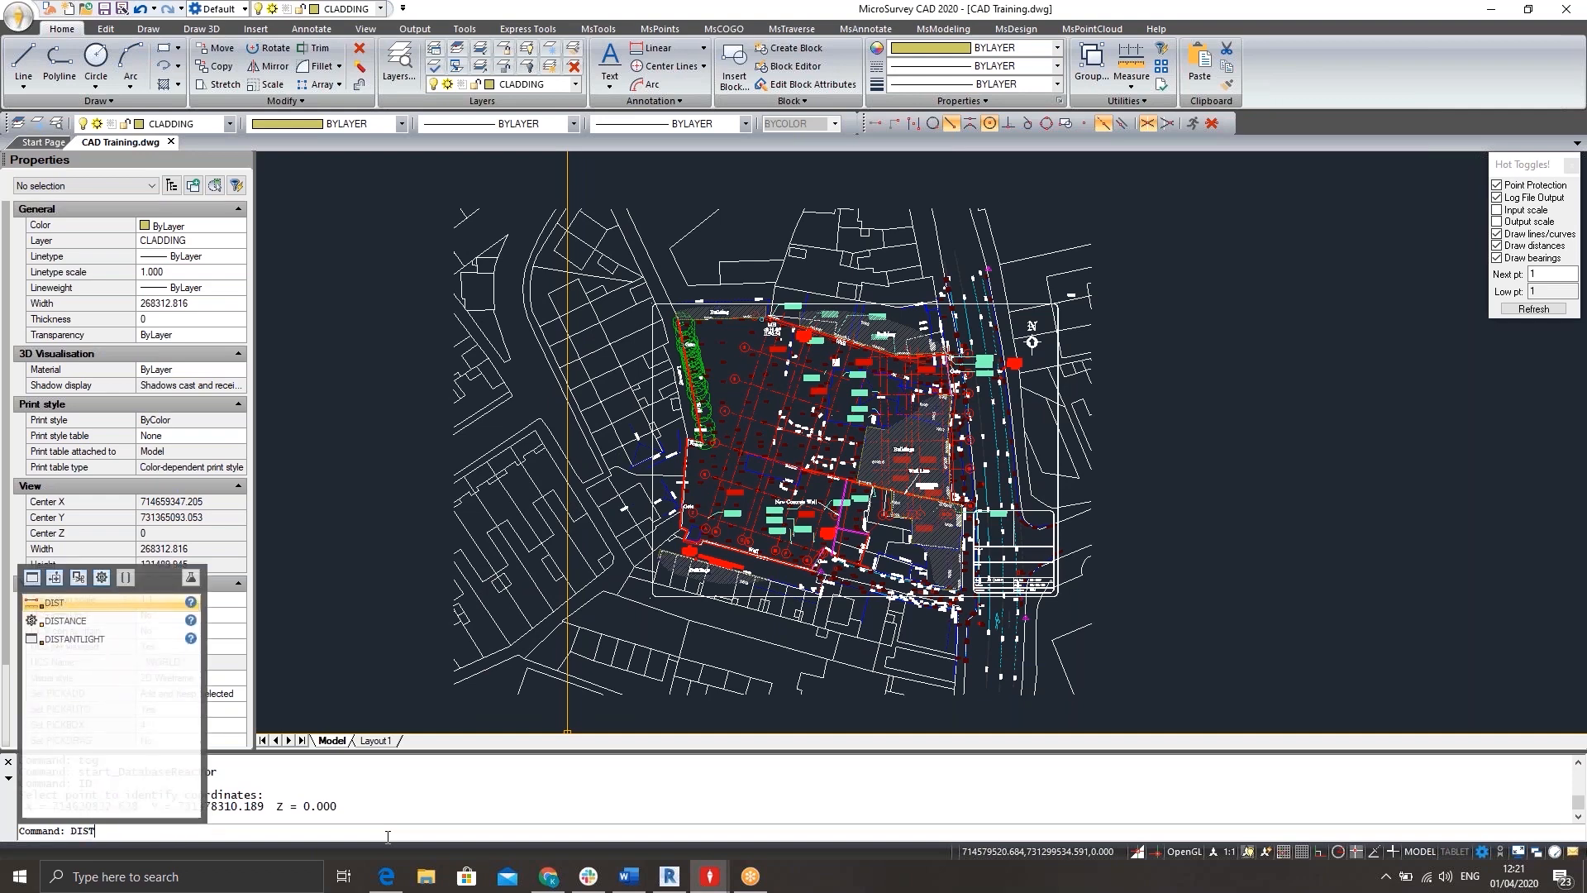
key("Return")
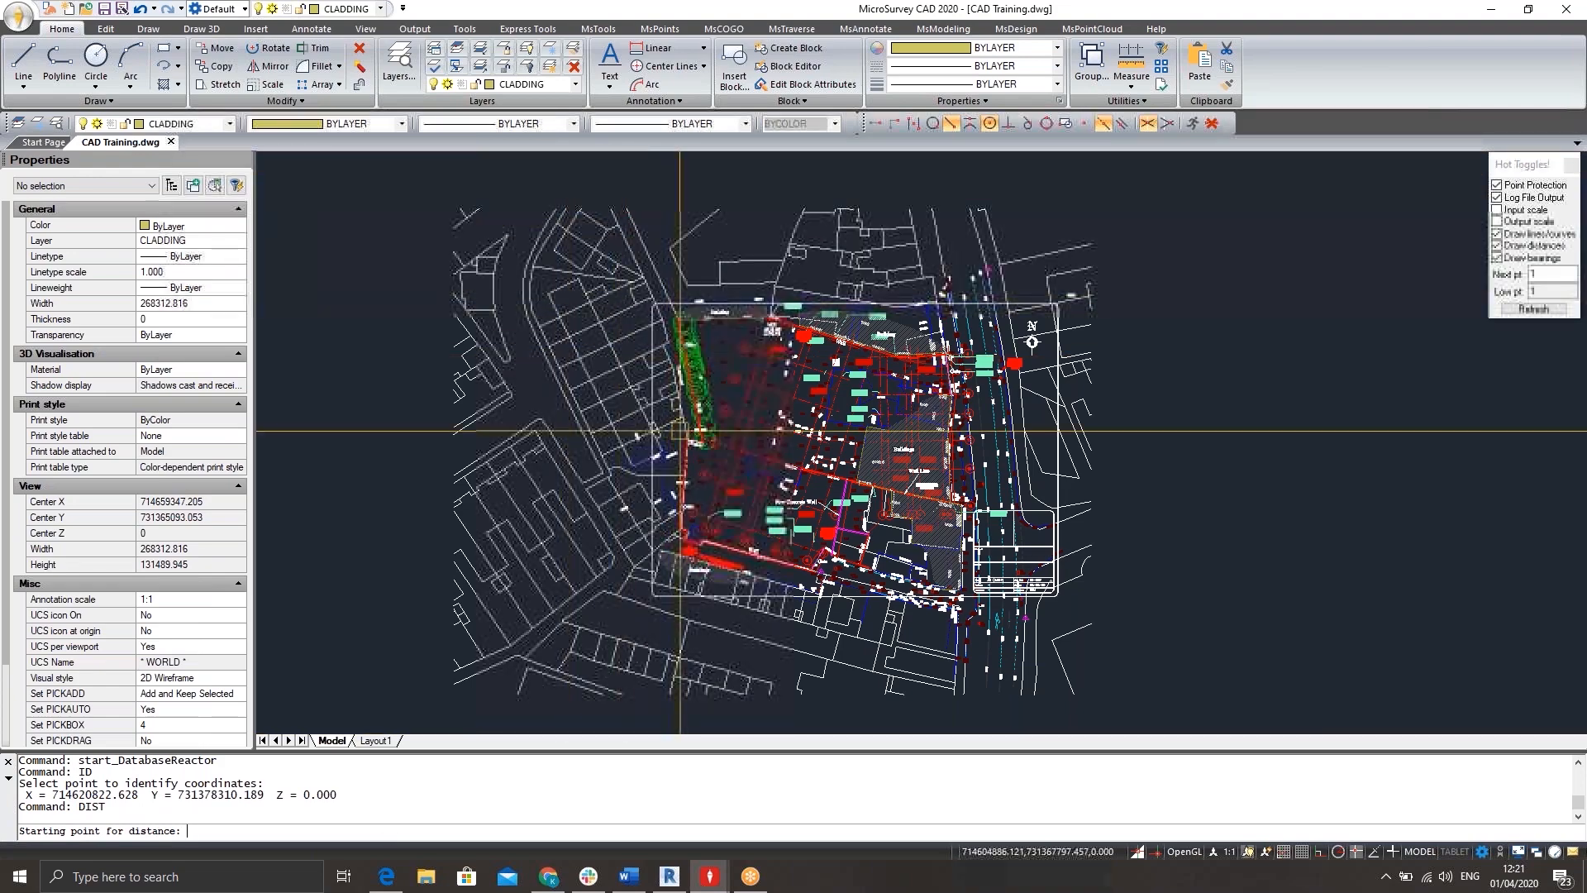
scroll(741, 450, "up", 5)
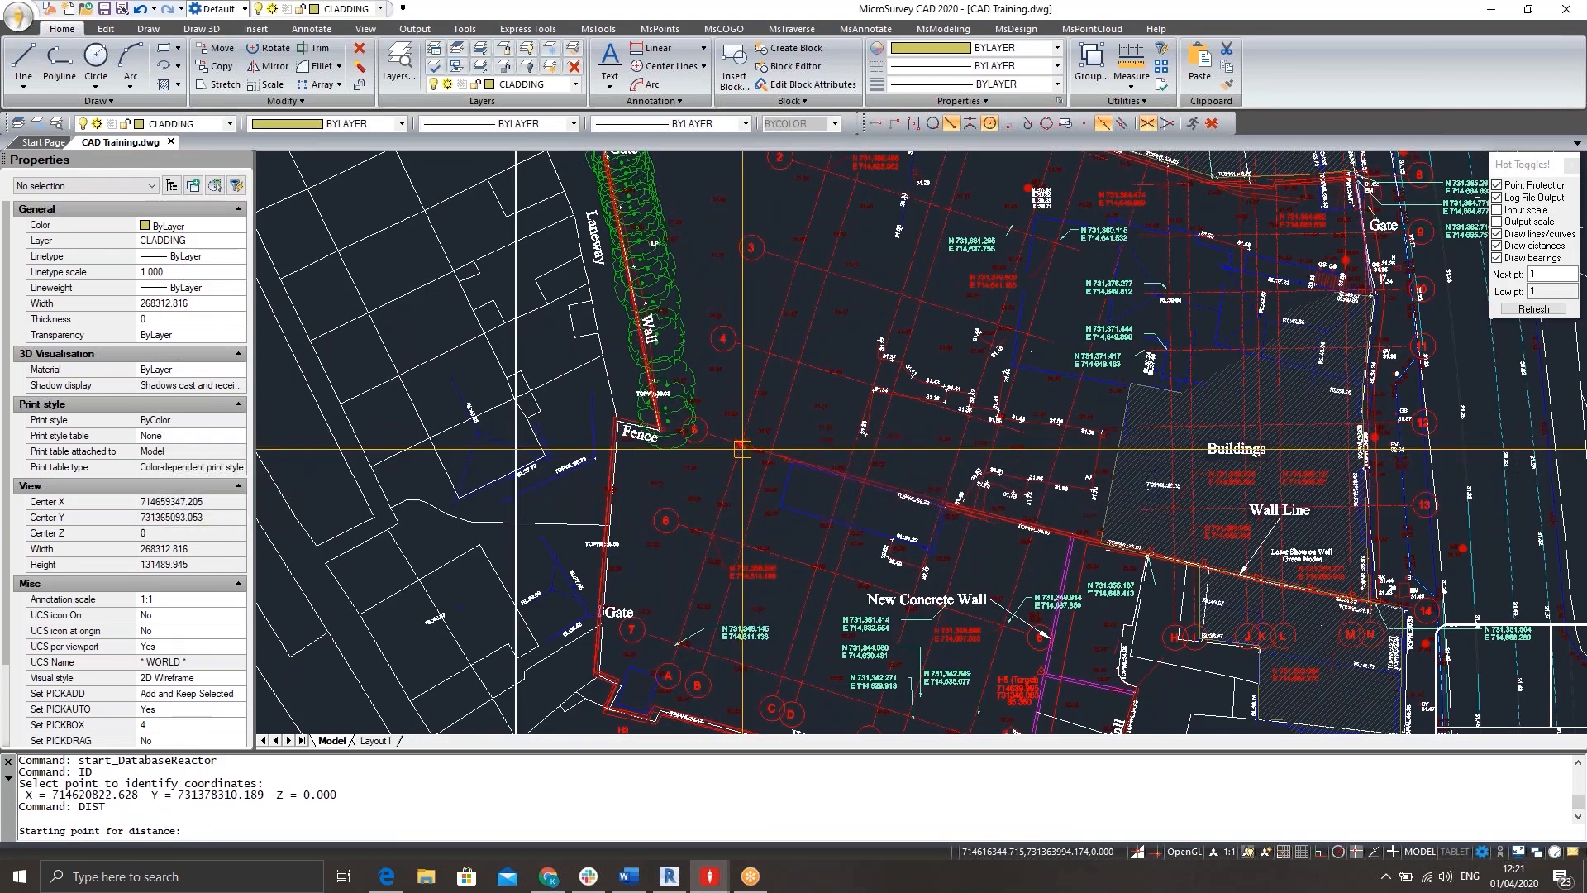
left_click(740, 449)
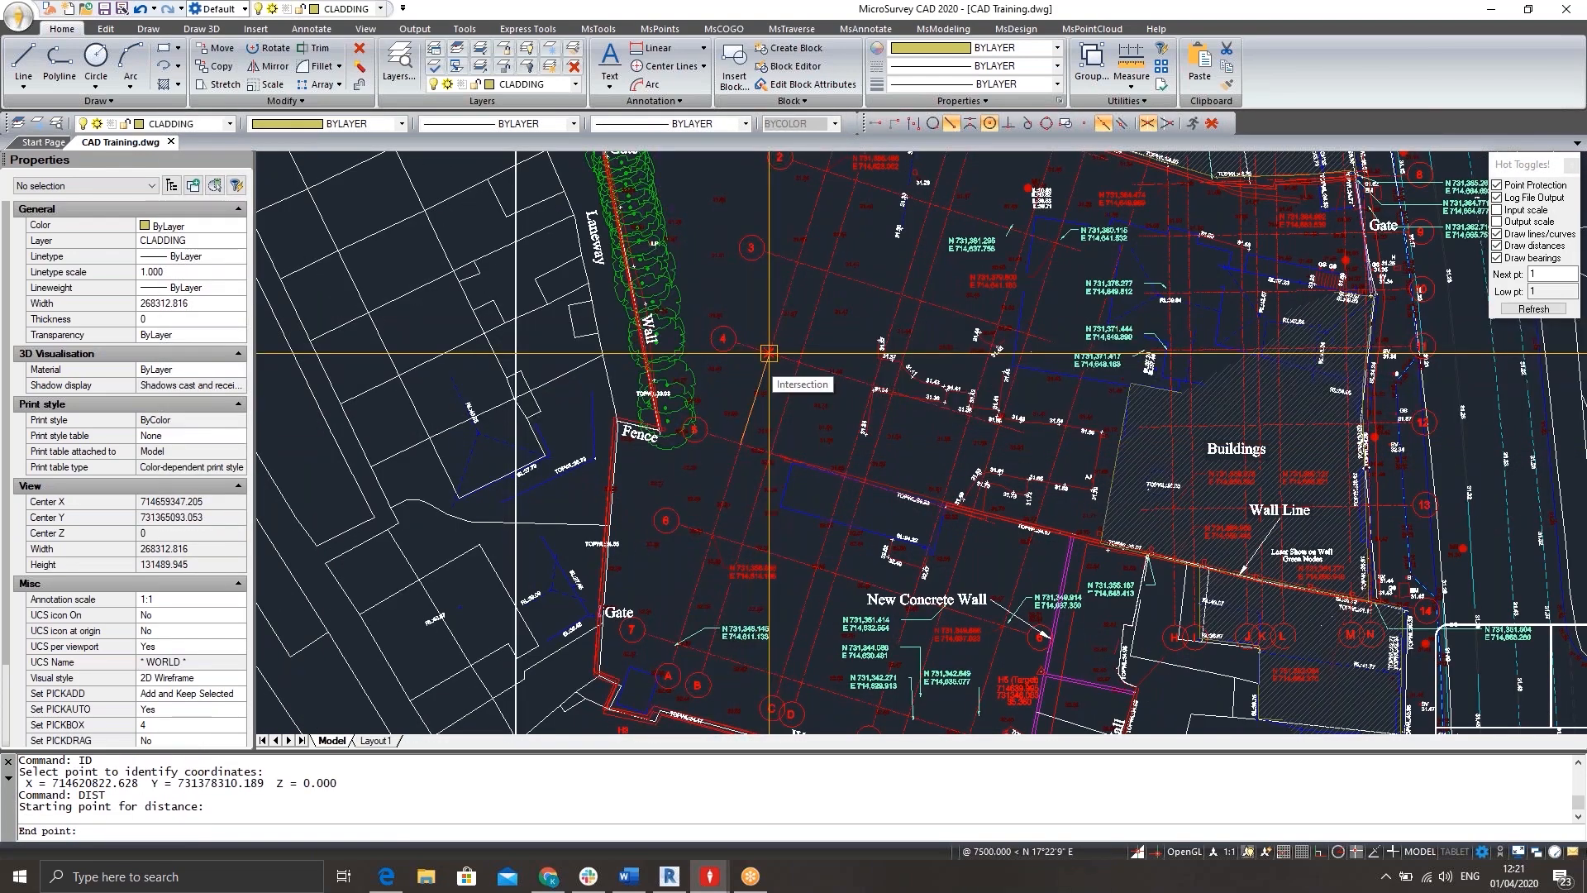
left_click(769, 353)
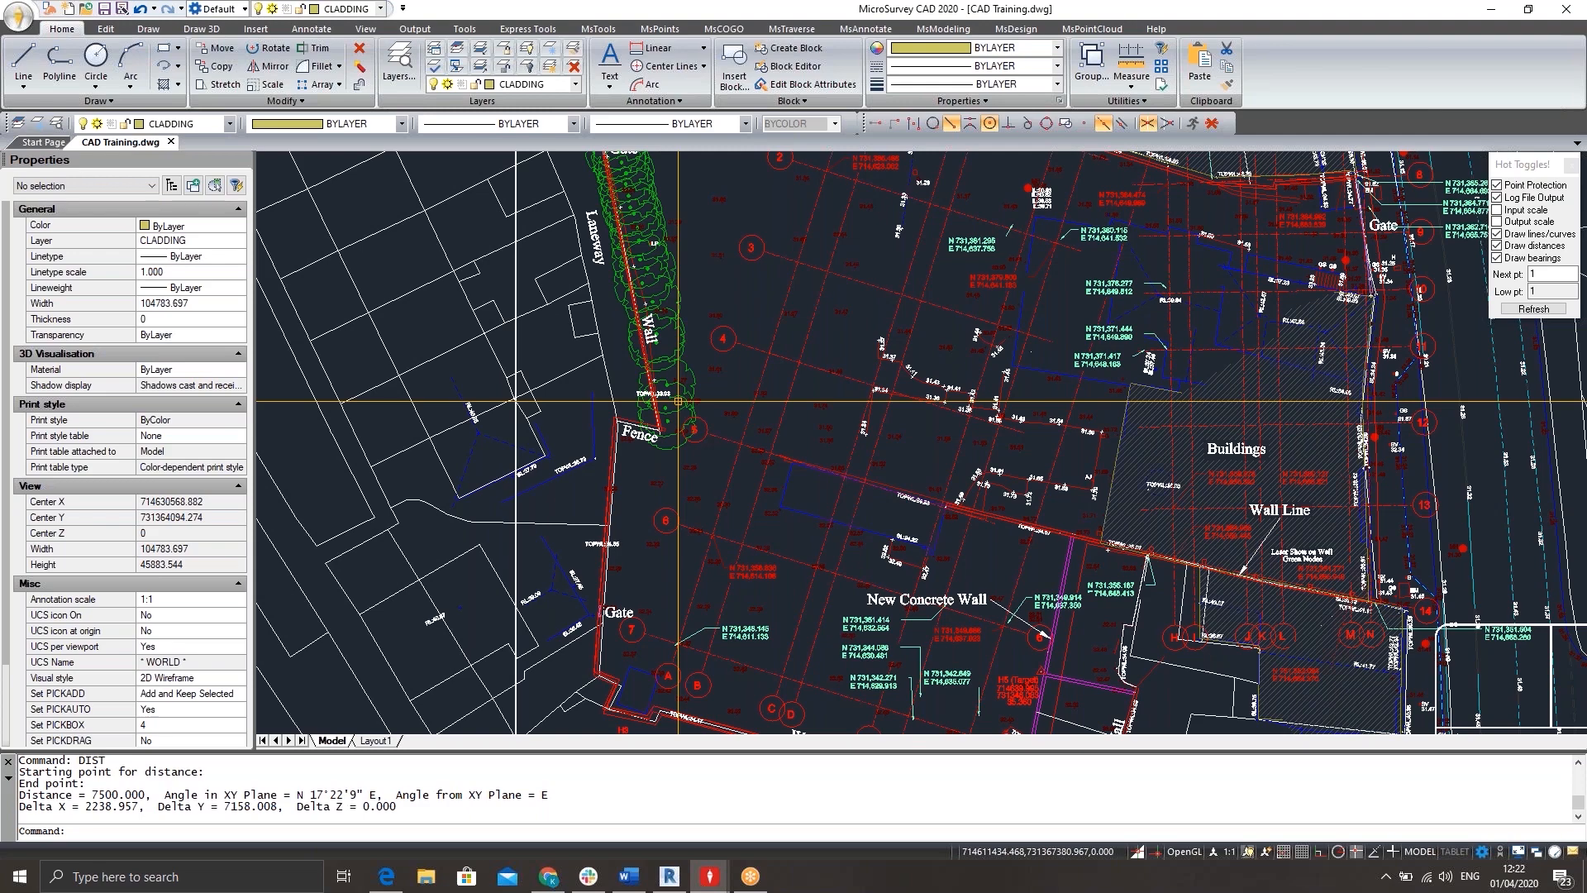
Scale the entire drawing by a factor of 0.001 about the base point 0,0,0.
scroll(678, 401, "down", 5)
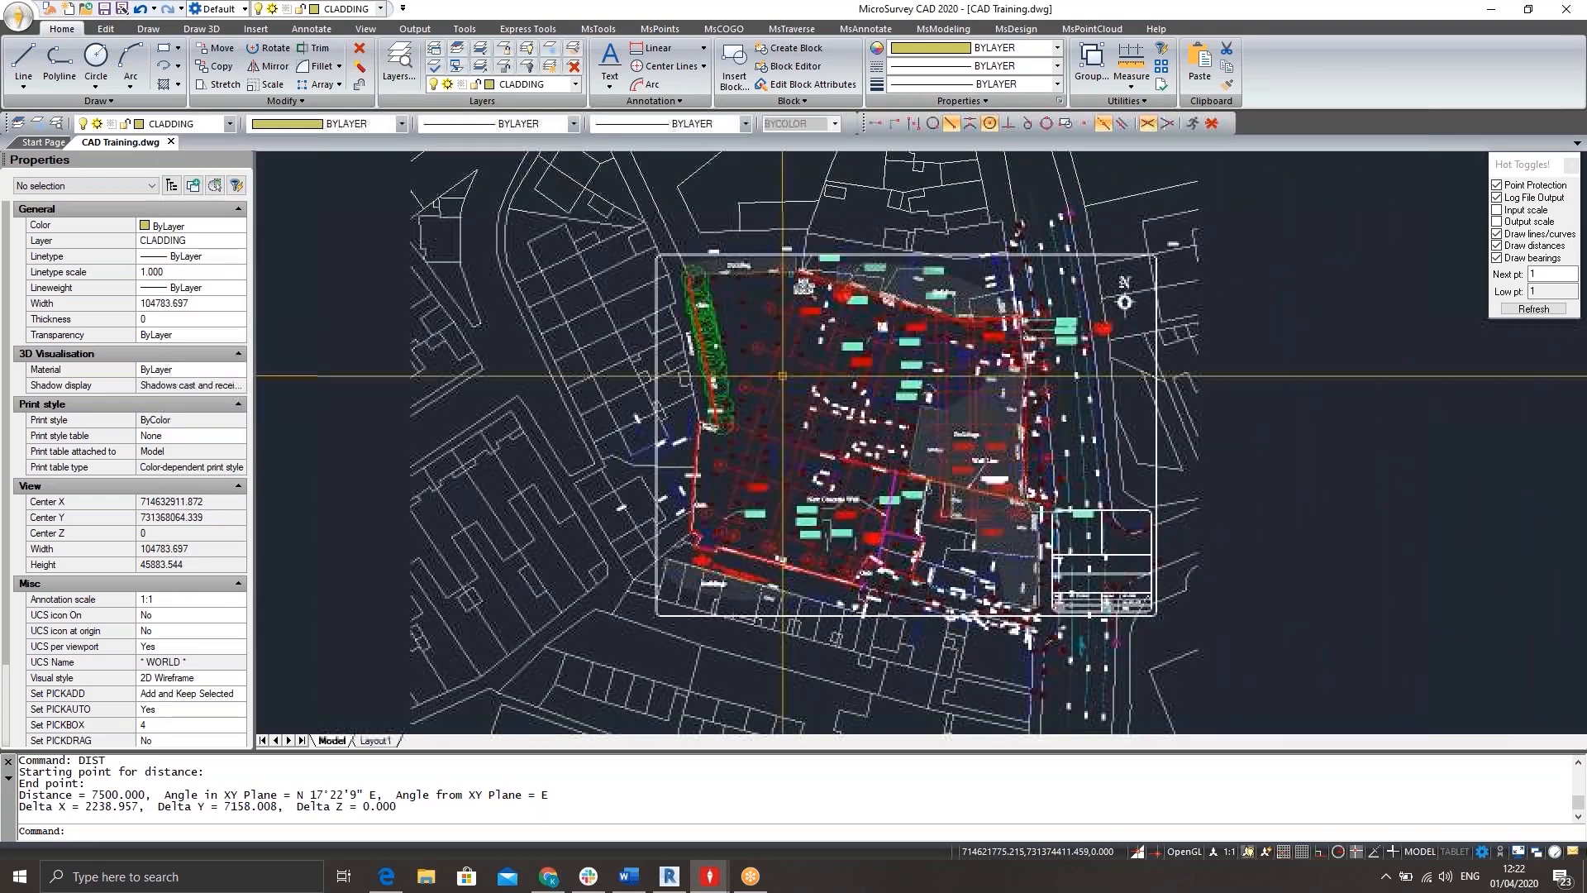
scroll(782, 376, "down", 2)
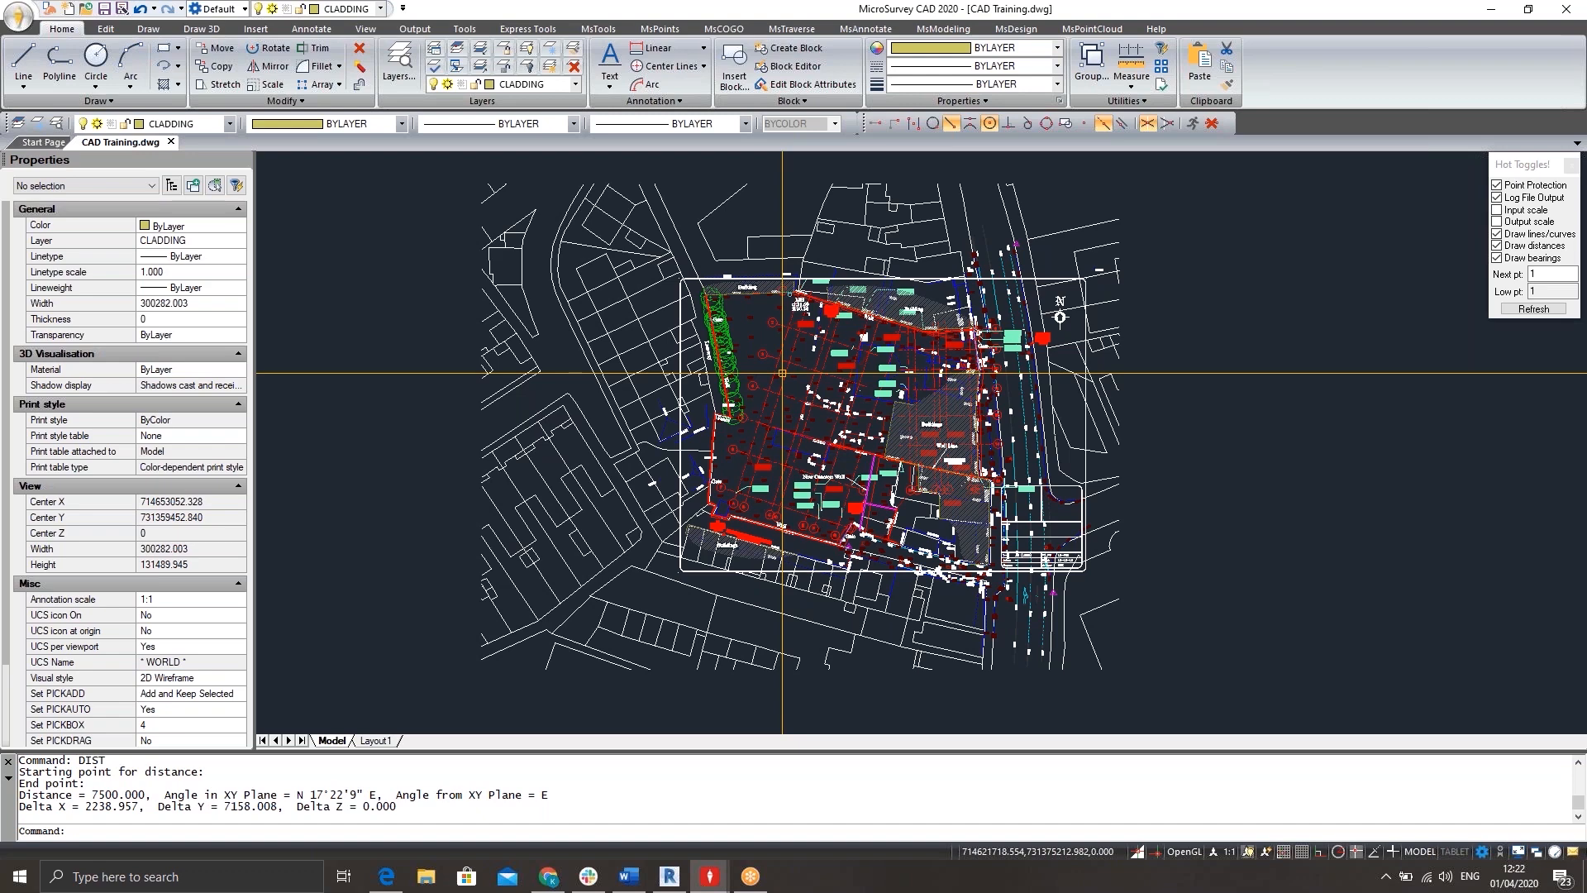
scroll(877, 339, "down", 4)
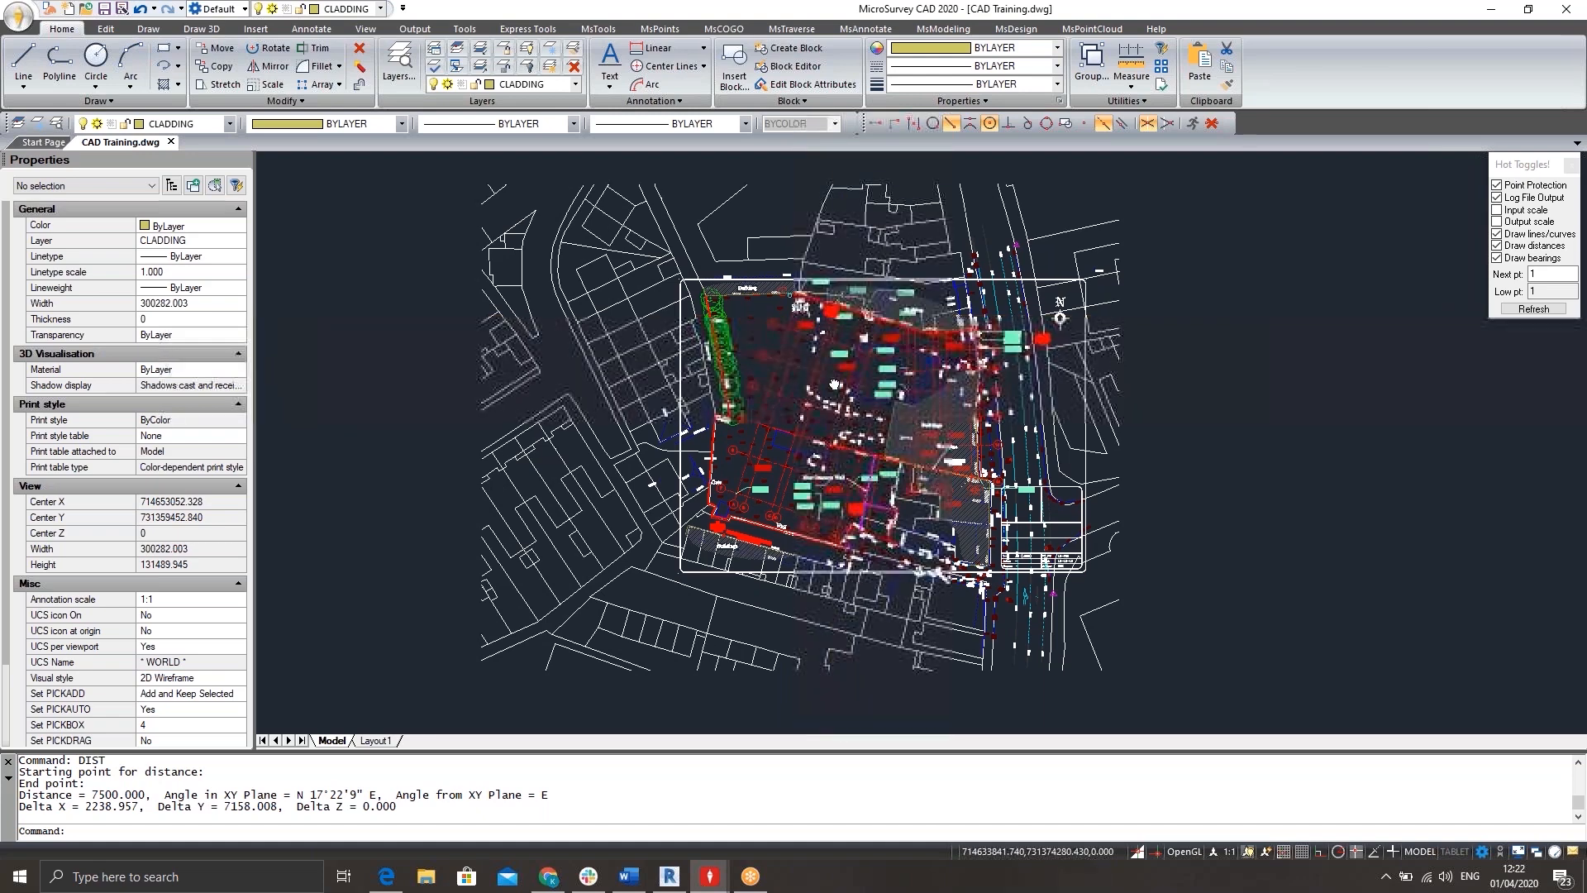
scroll(876, 339, "down", 2)
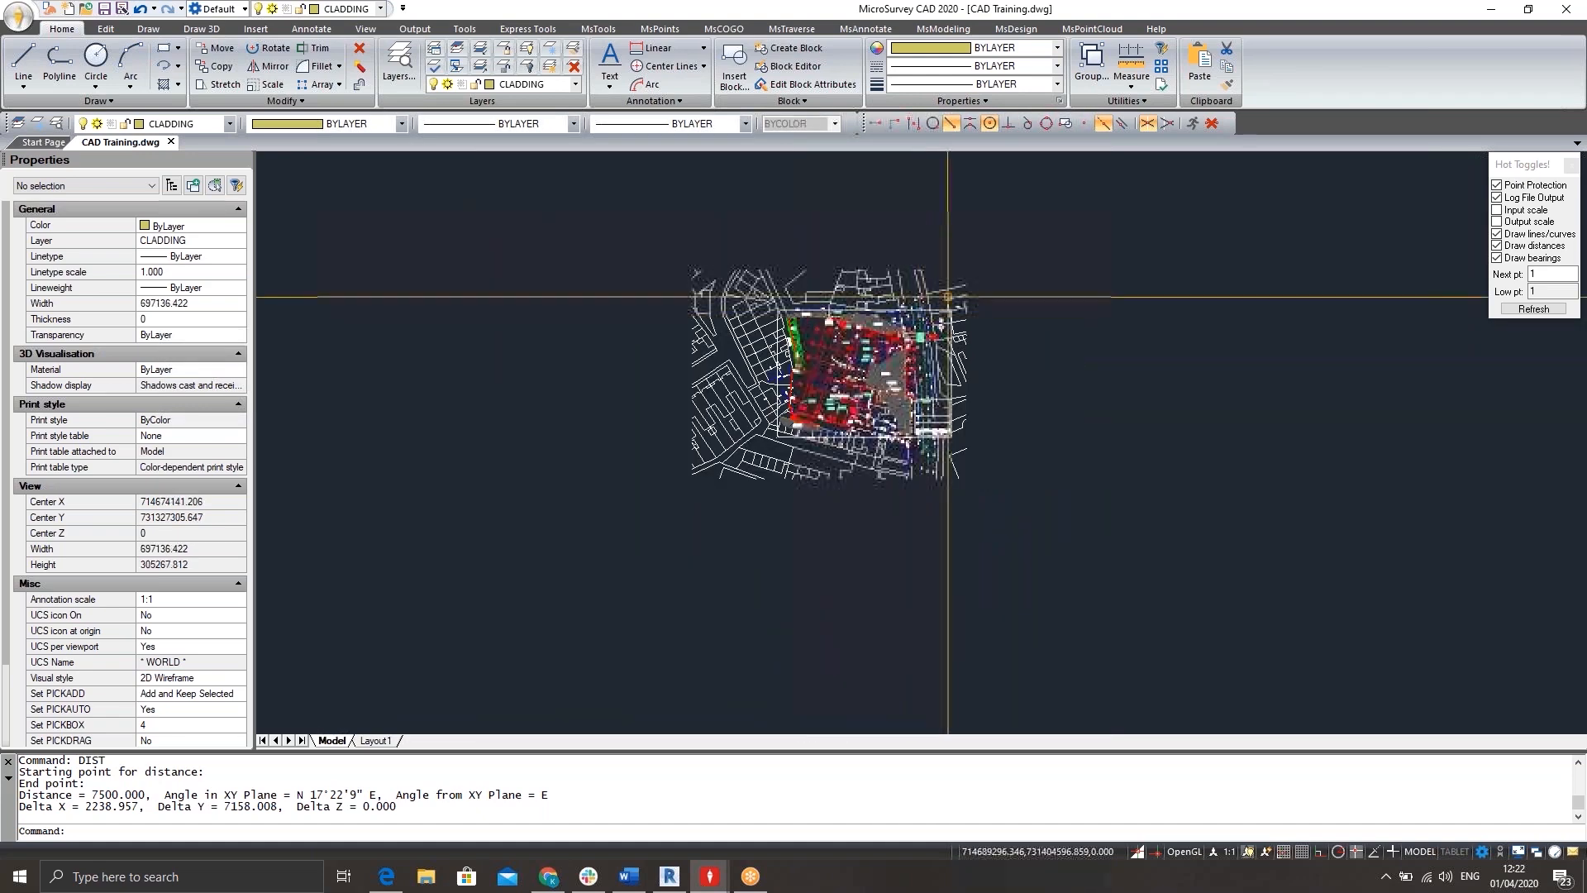
left_click(1048, 241)
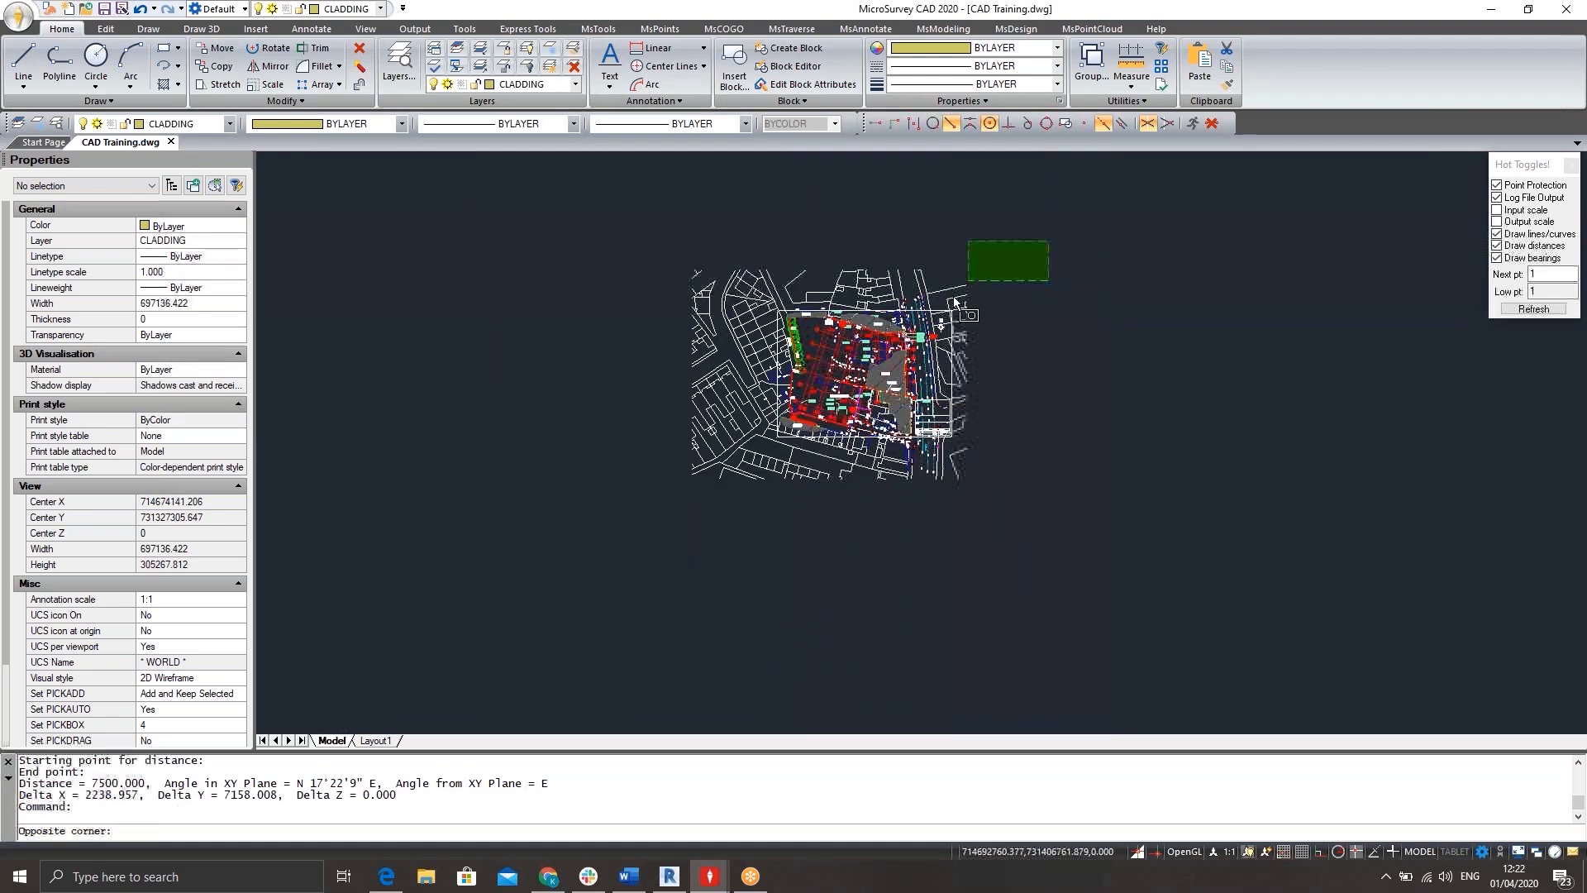
left_click(655, 504)
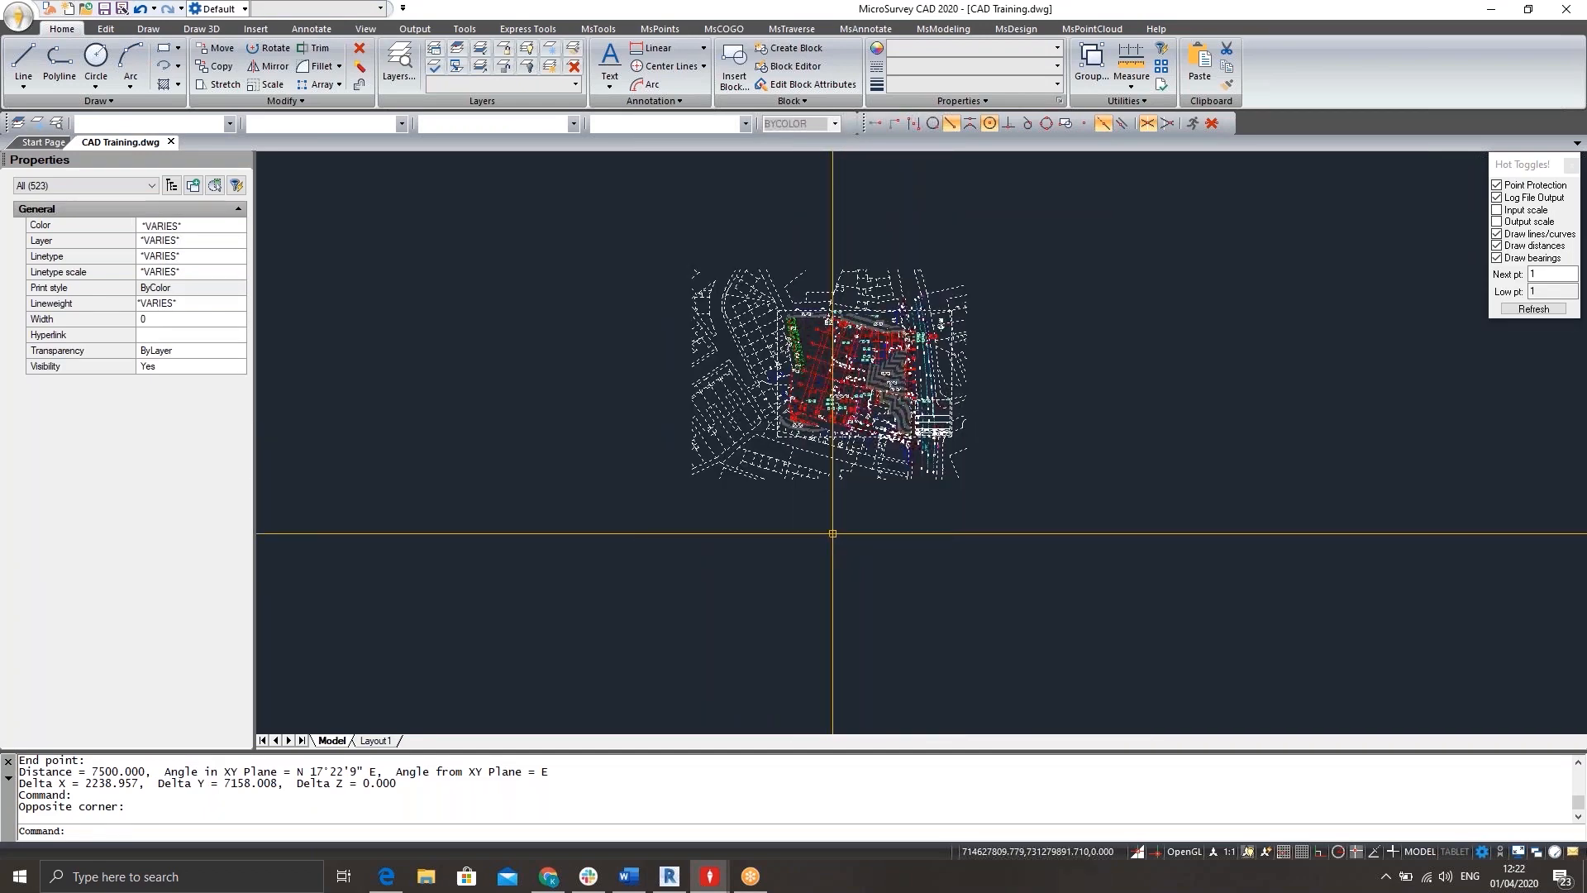
type("SCALE")
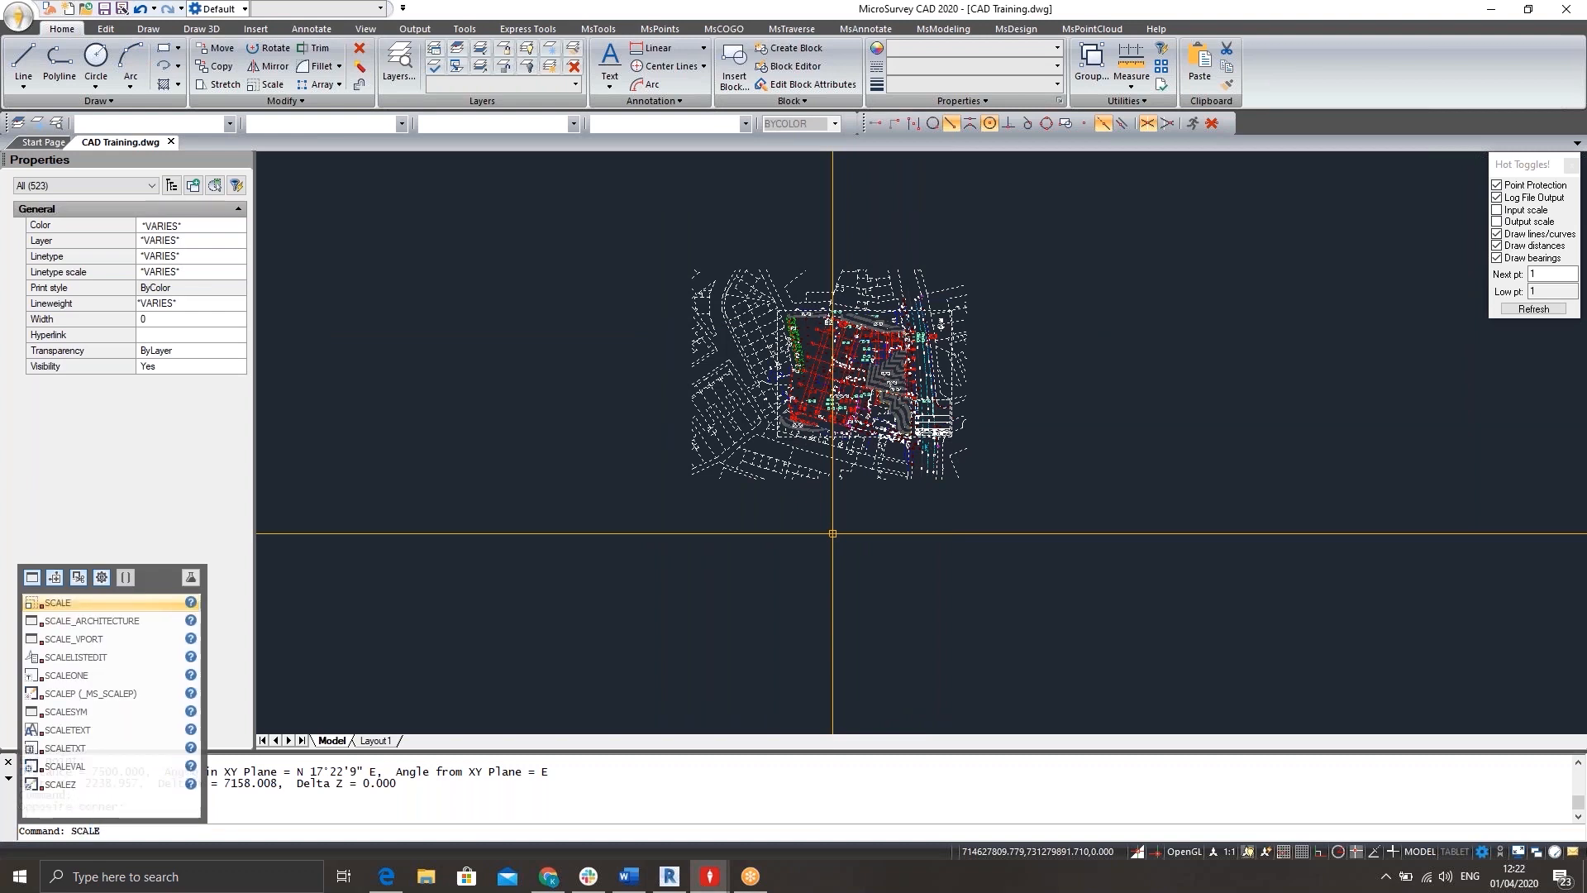
key("Return")
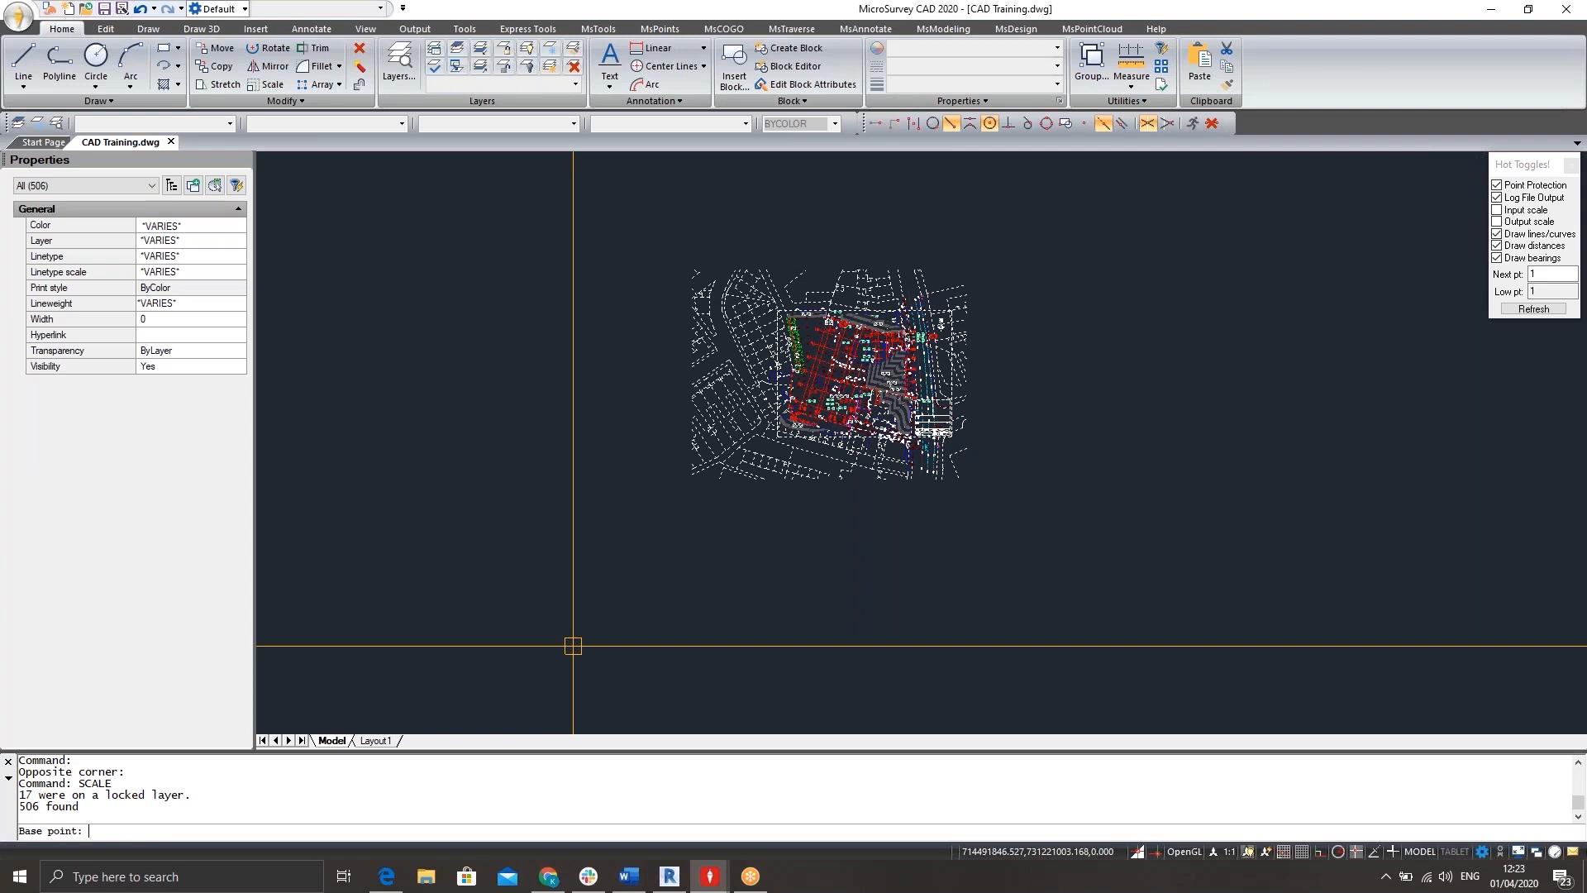
type("0,0,0")
key("Return")
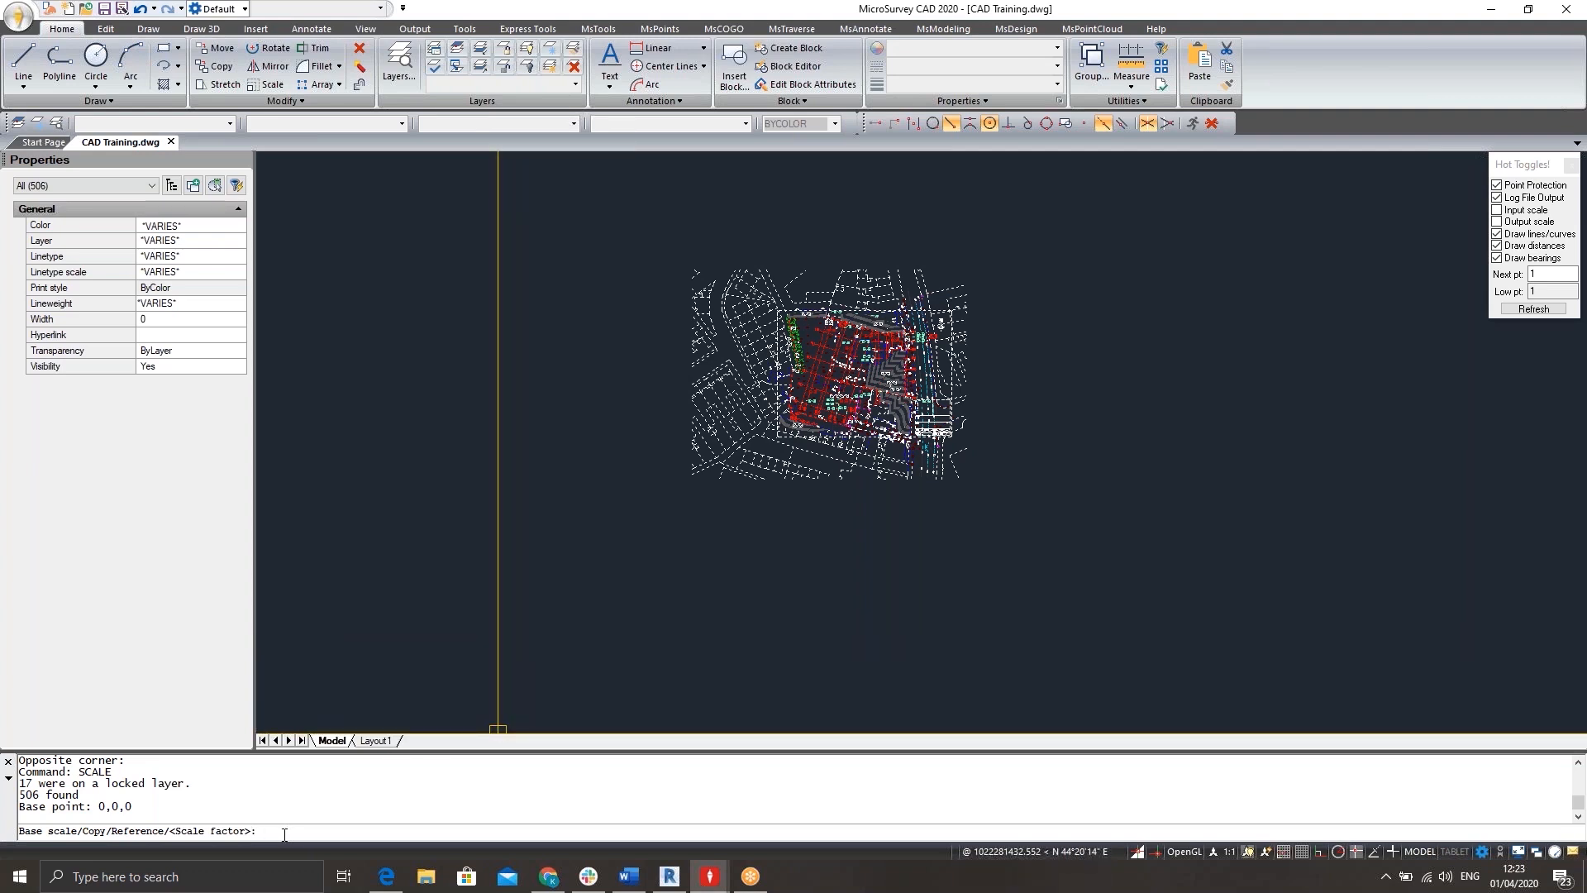
type("0.001")
key("Return")
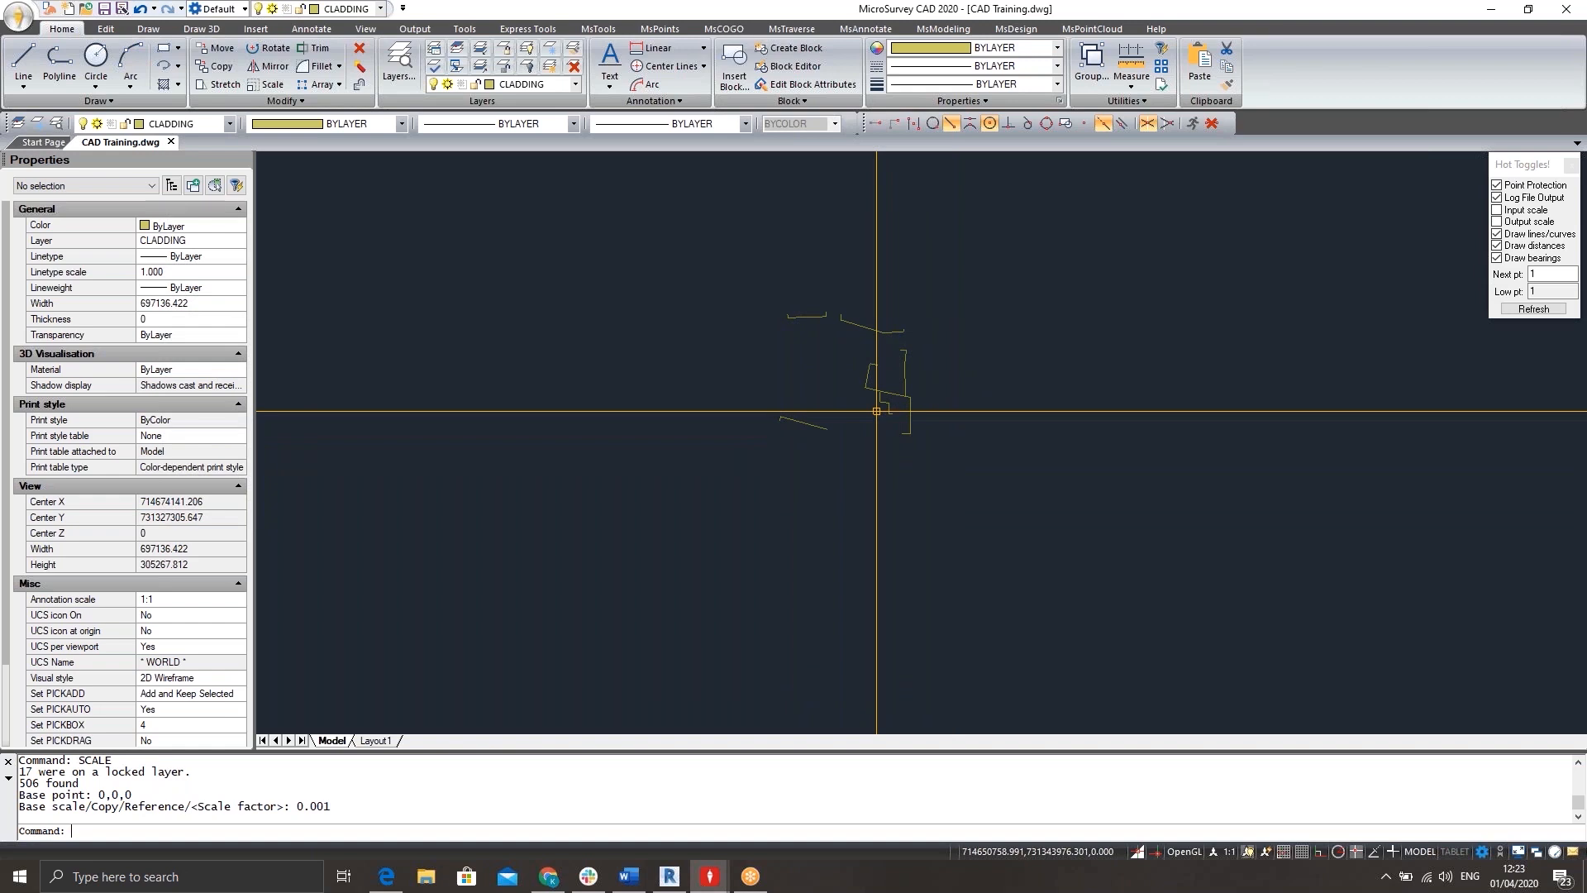
Zoom to the drawing extents and locate the scaled site plan at its new coordinates.
type("Z")
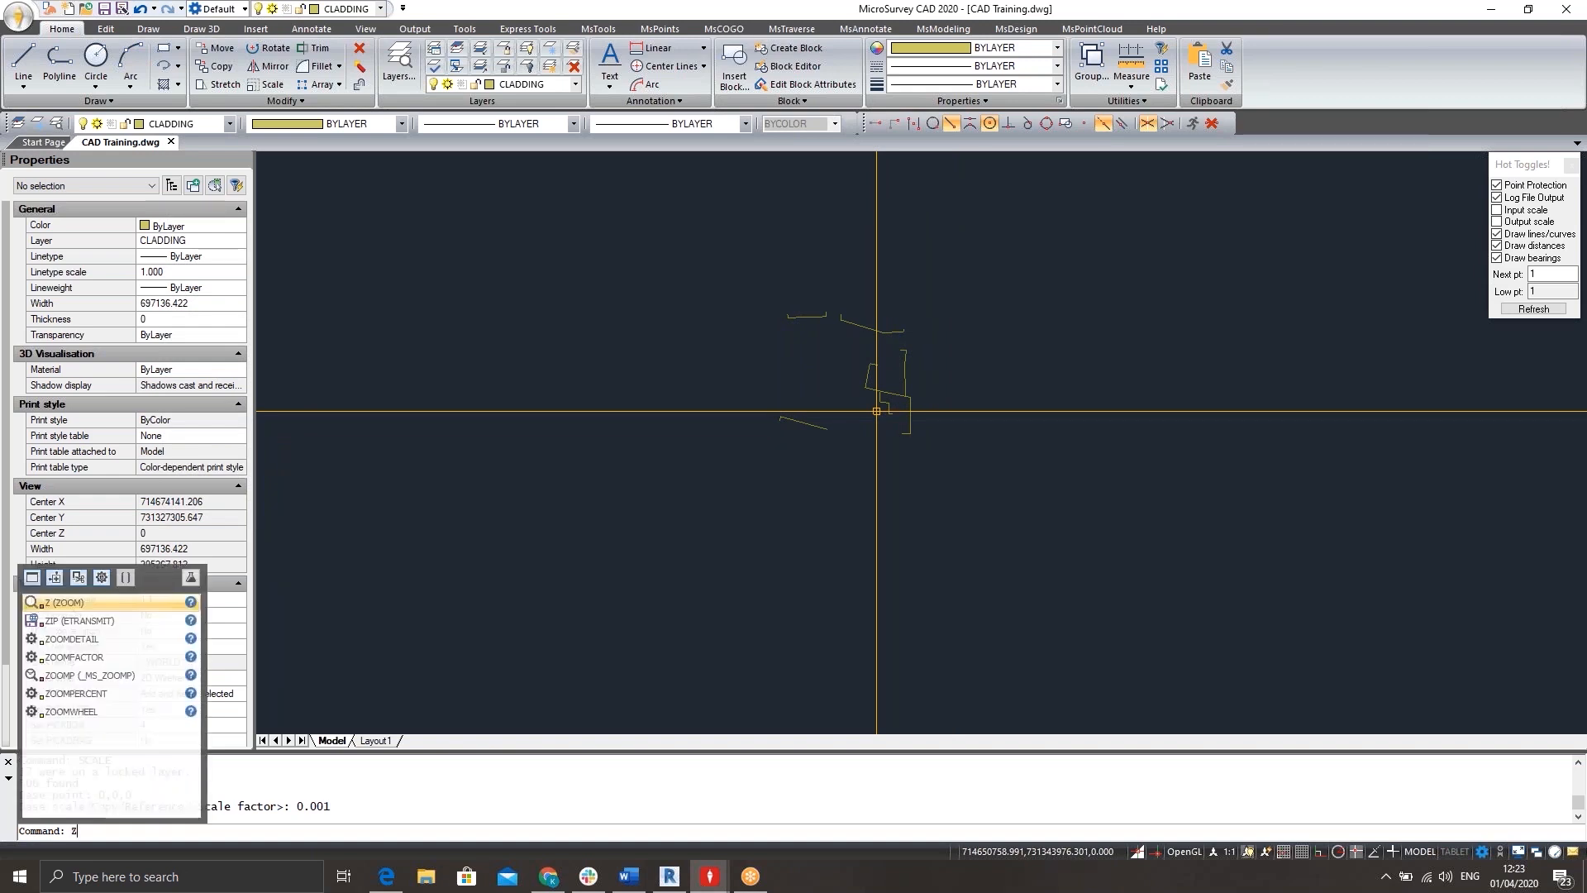
key("Return")
type("e")
key("Return")
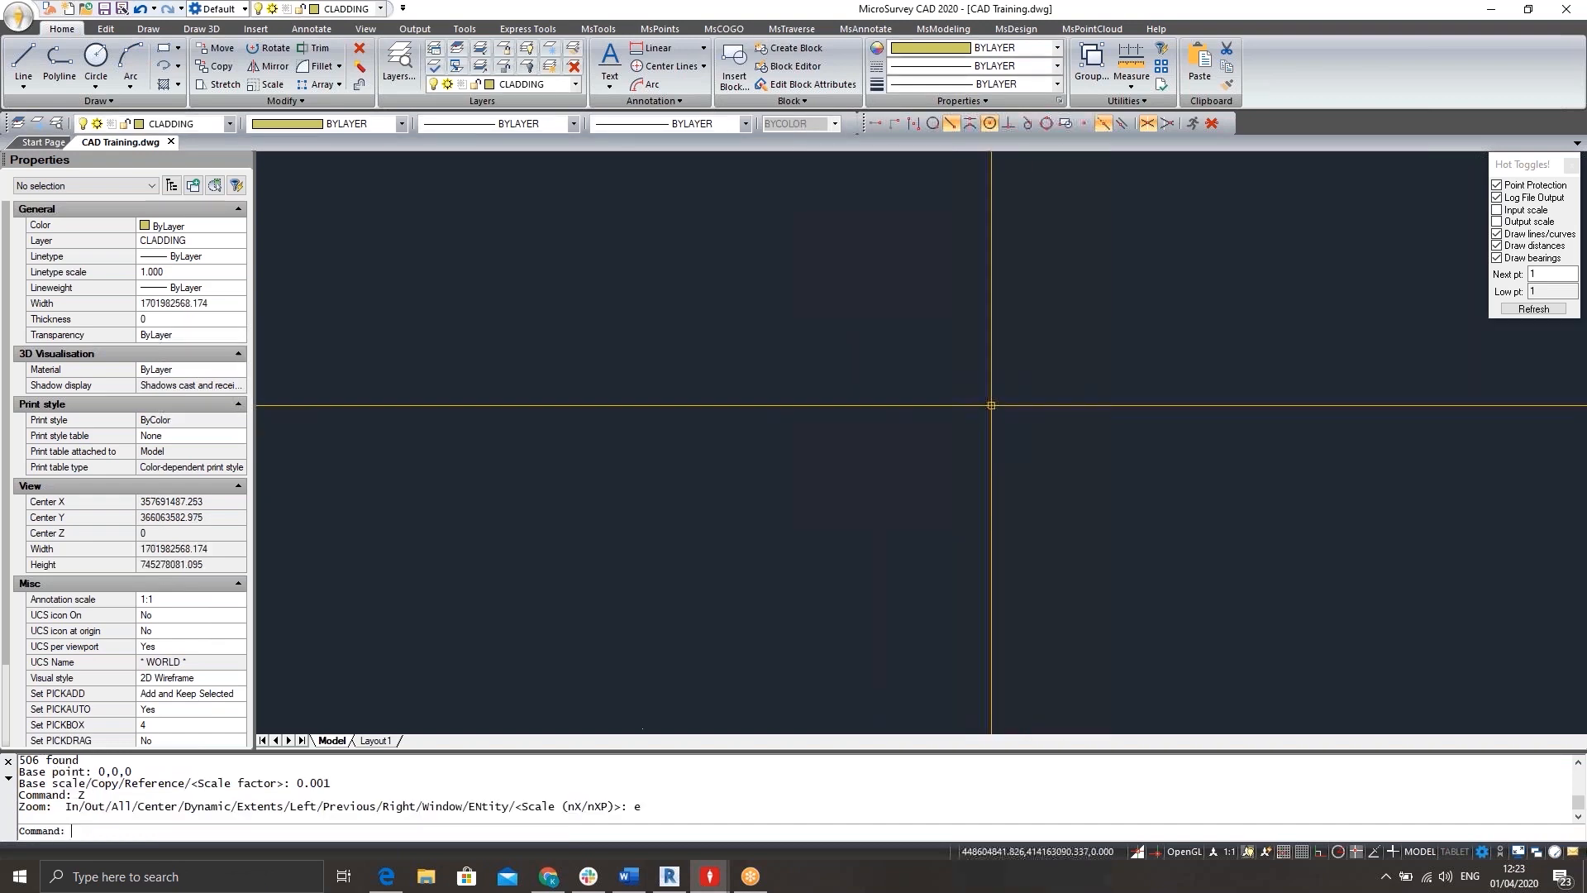
middle_click_drag(992, 406, 1022, 320)
scroll(1022, 320, "up", 1)
scroll(1022, 321, "down", 2)
scroll(767, 530, "up", 3)
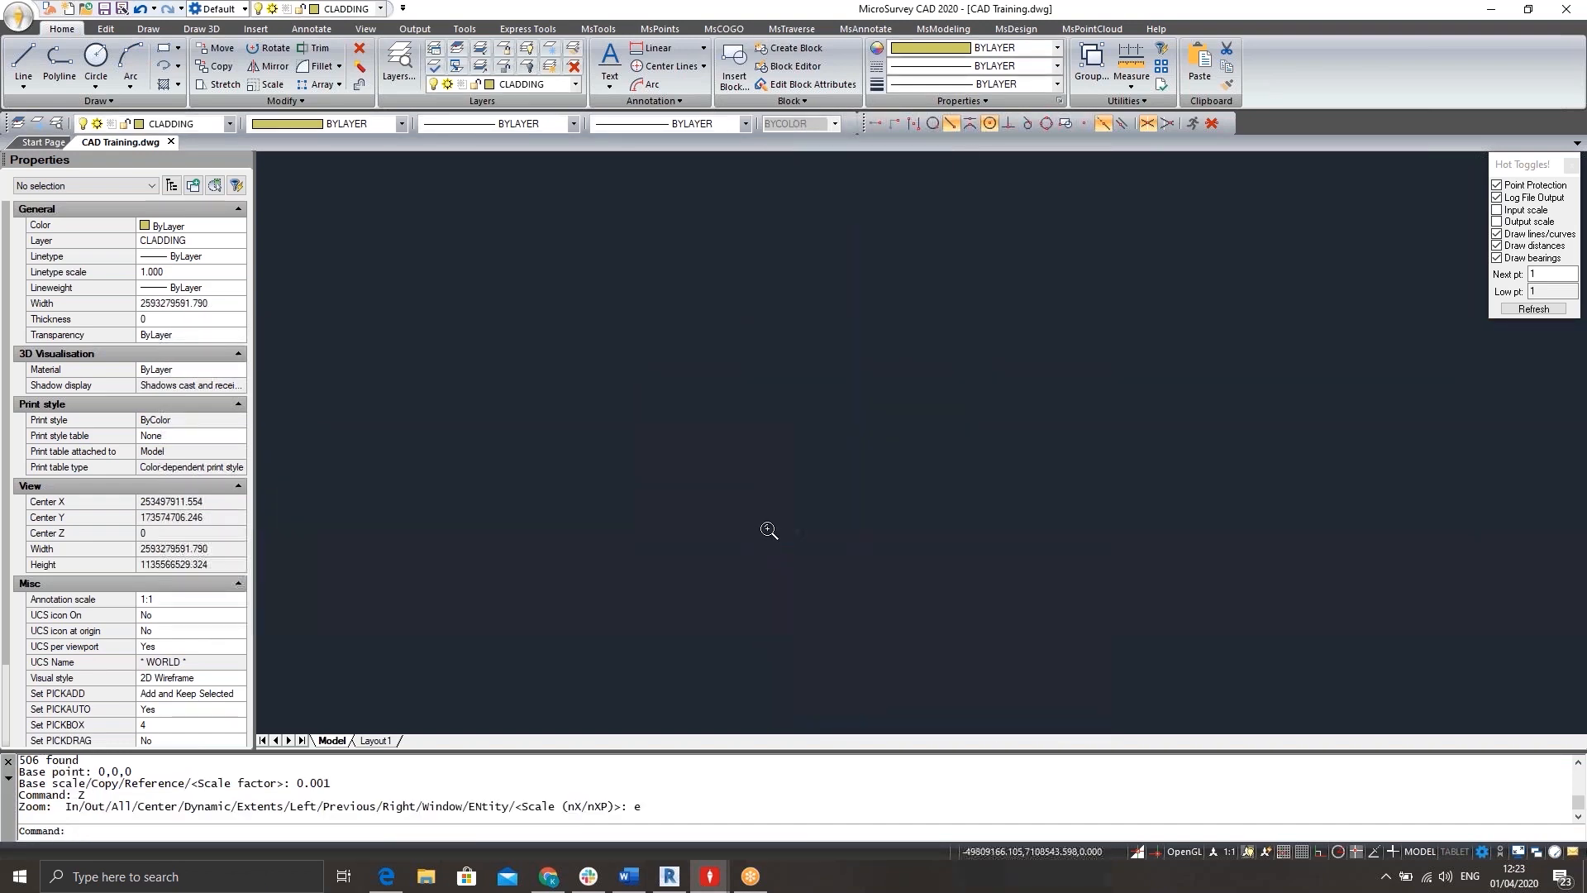
scroll(835, 542, "up", 8)
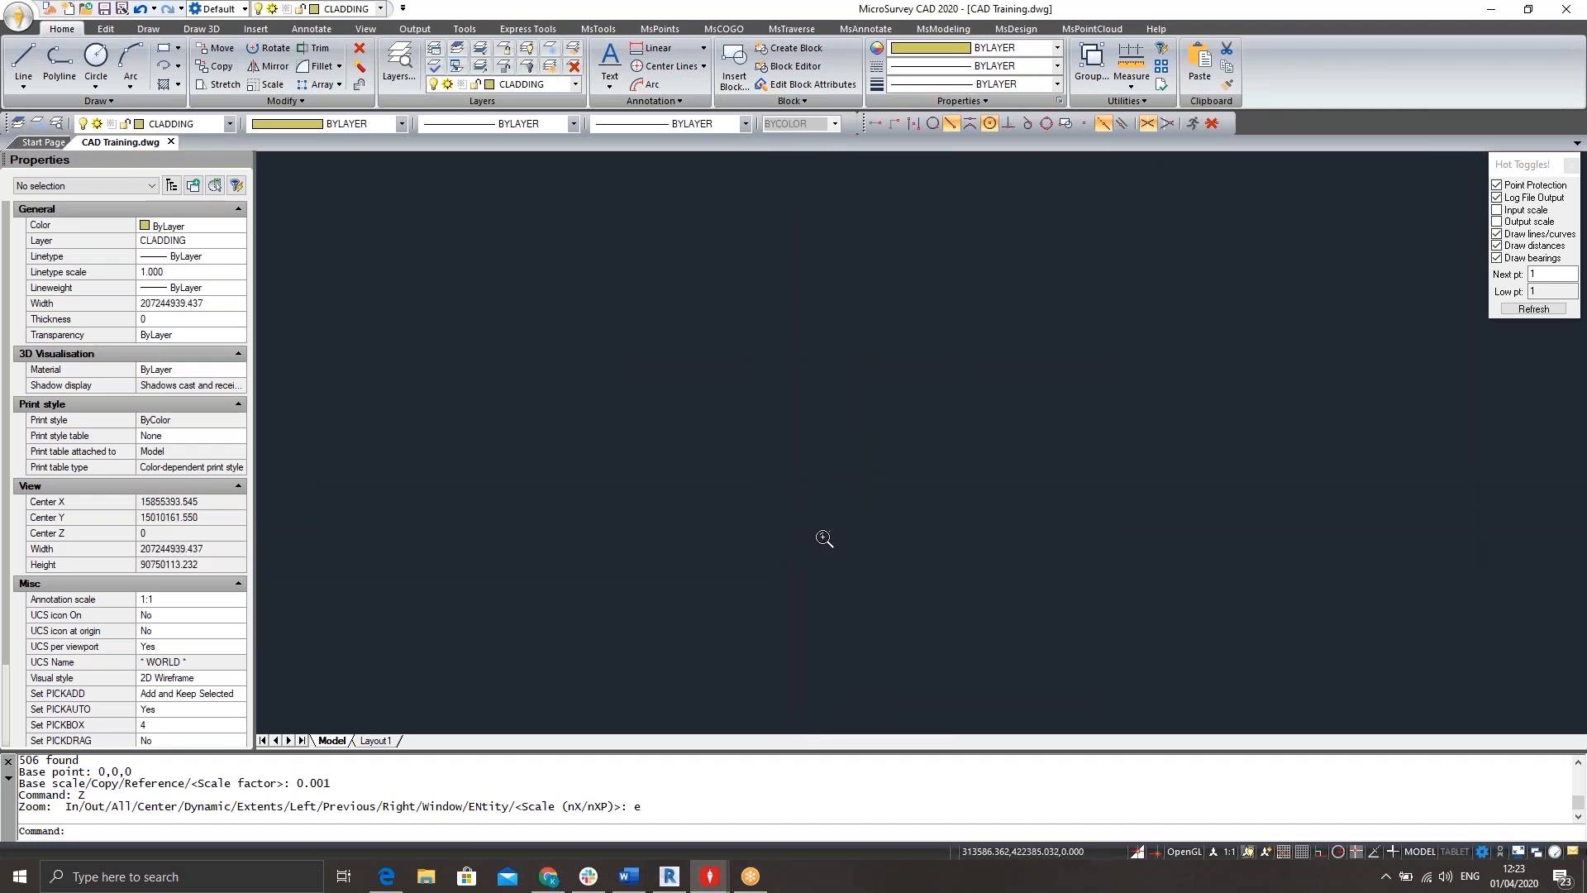
scroll(847, 506, "up", 9)
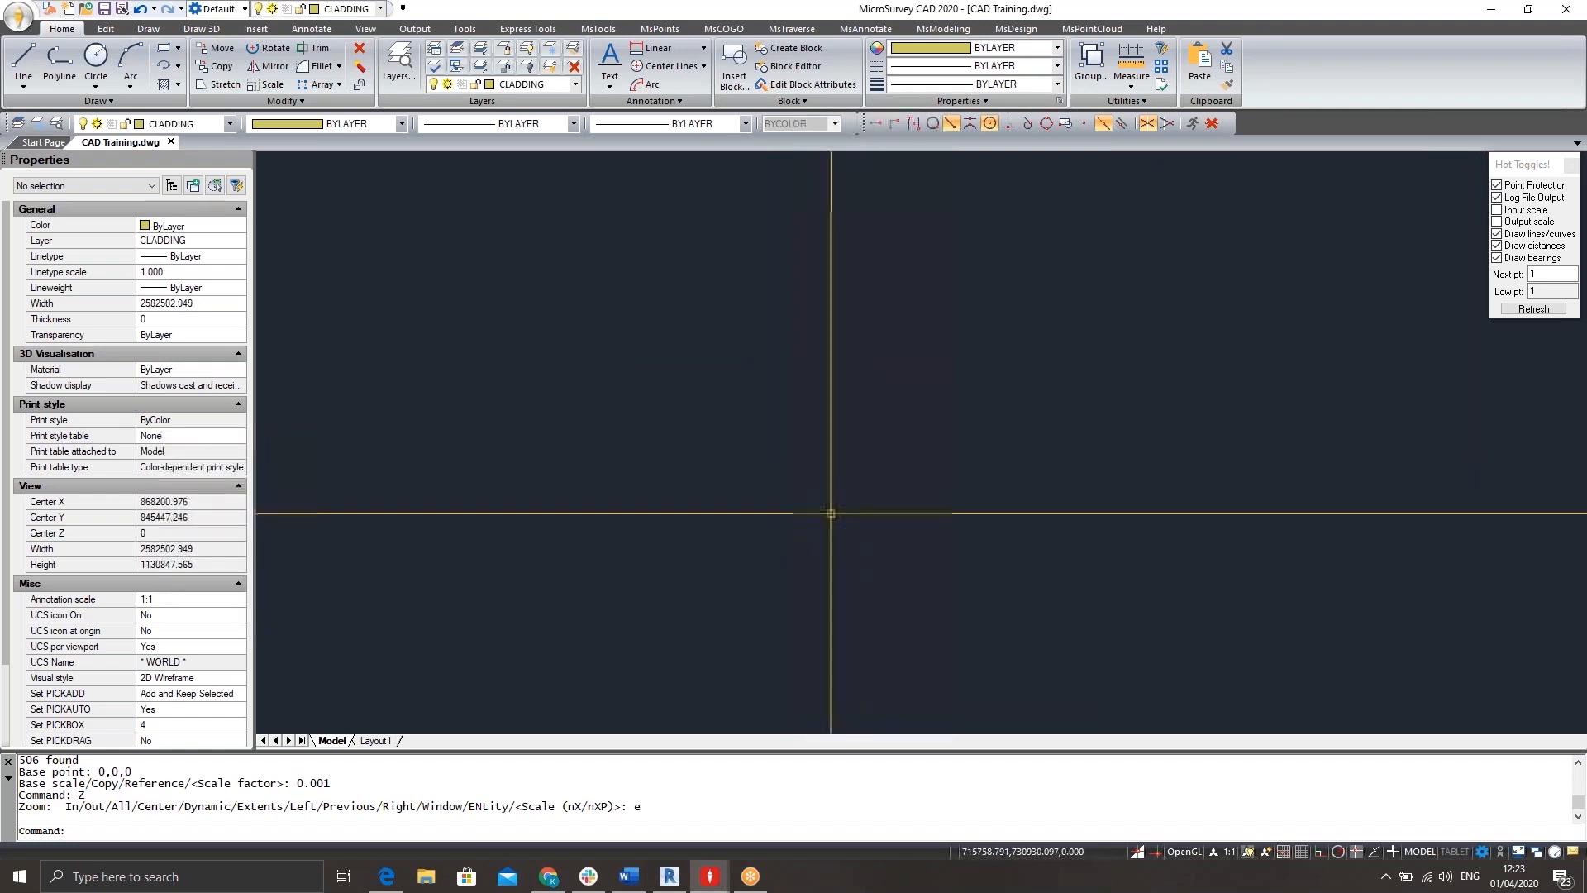
scroll(844, 496, "up", 9)
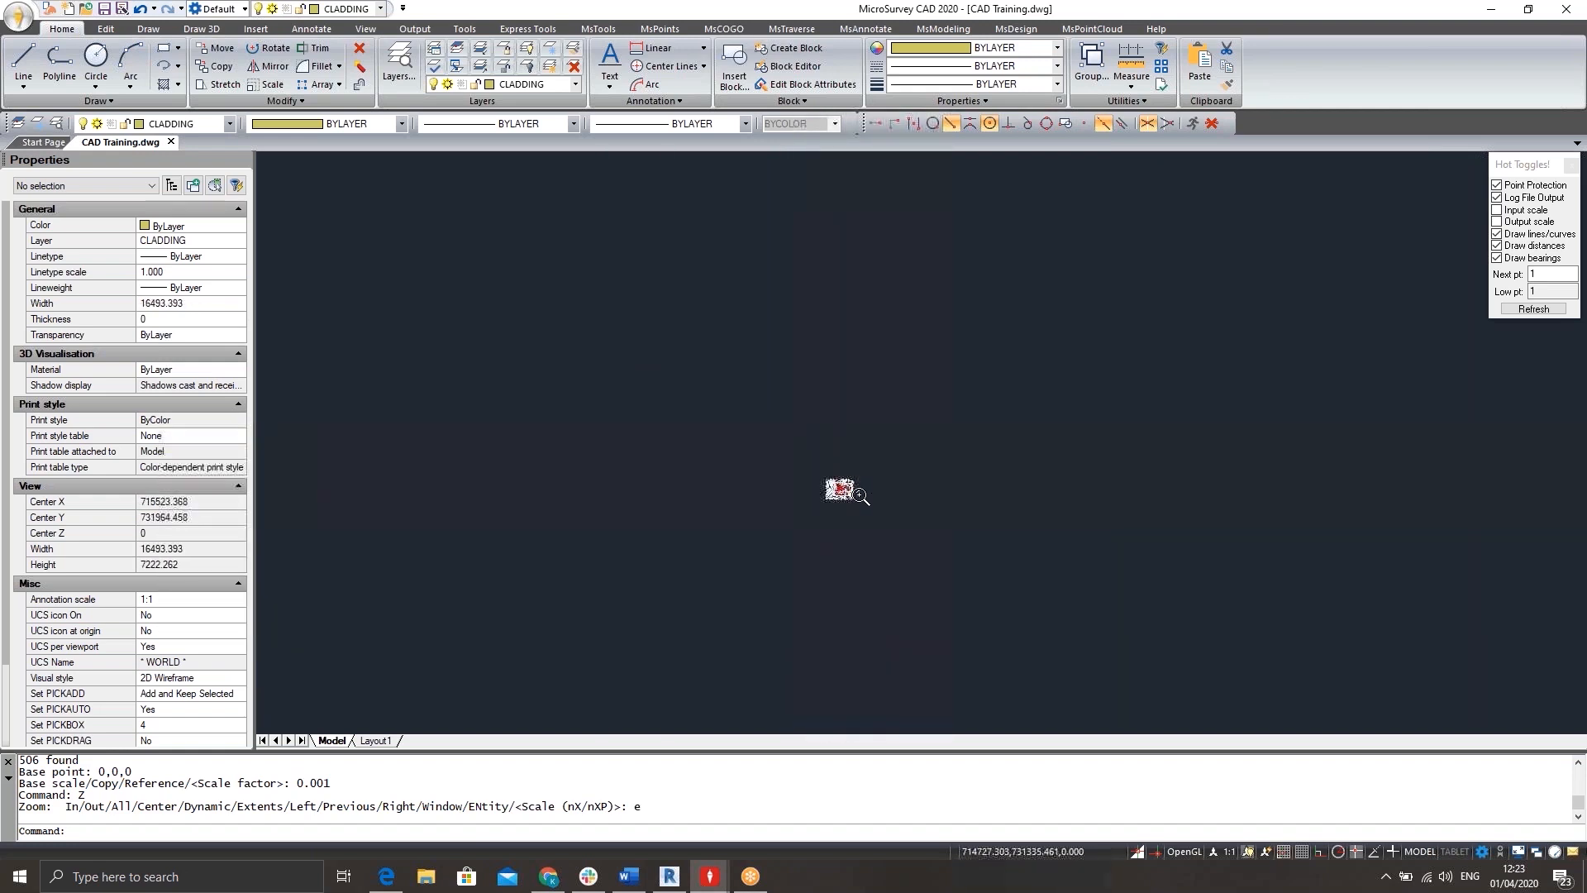
Measure the distance between grid lines 4 and 3 from intersection to intersection along one crossing grid line.
scroll(816, 477, "up", 3)
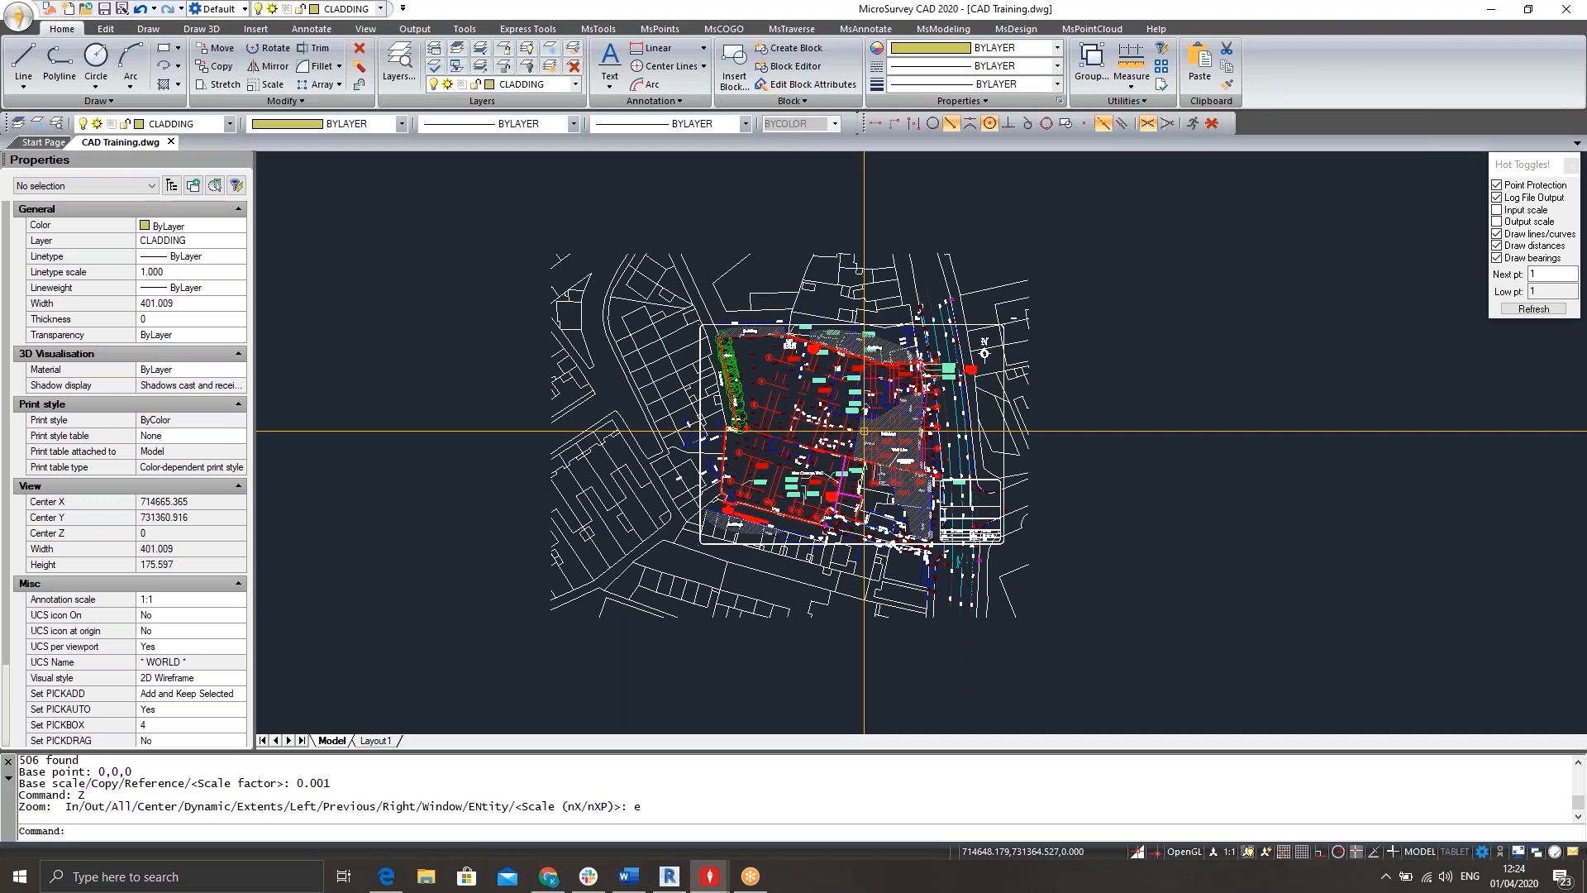
scroll(715, 389, "up", 5)
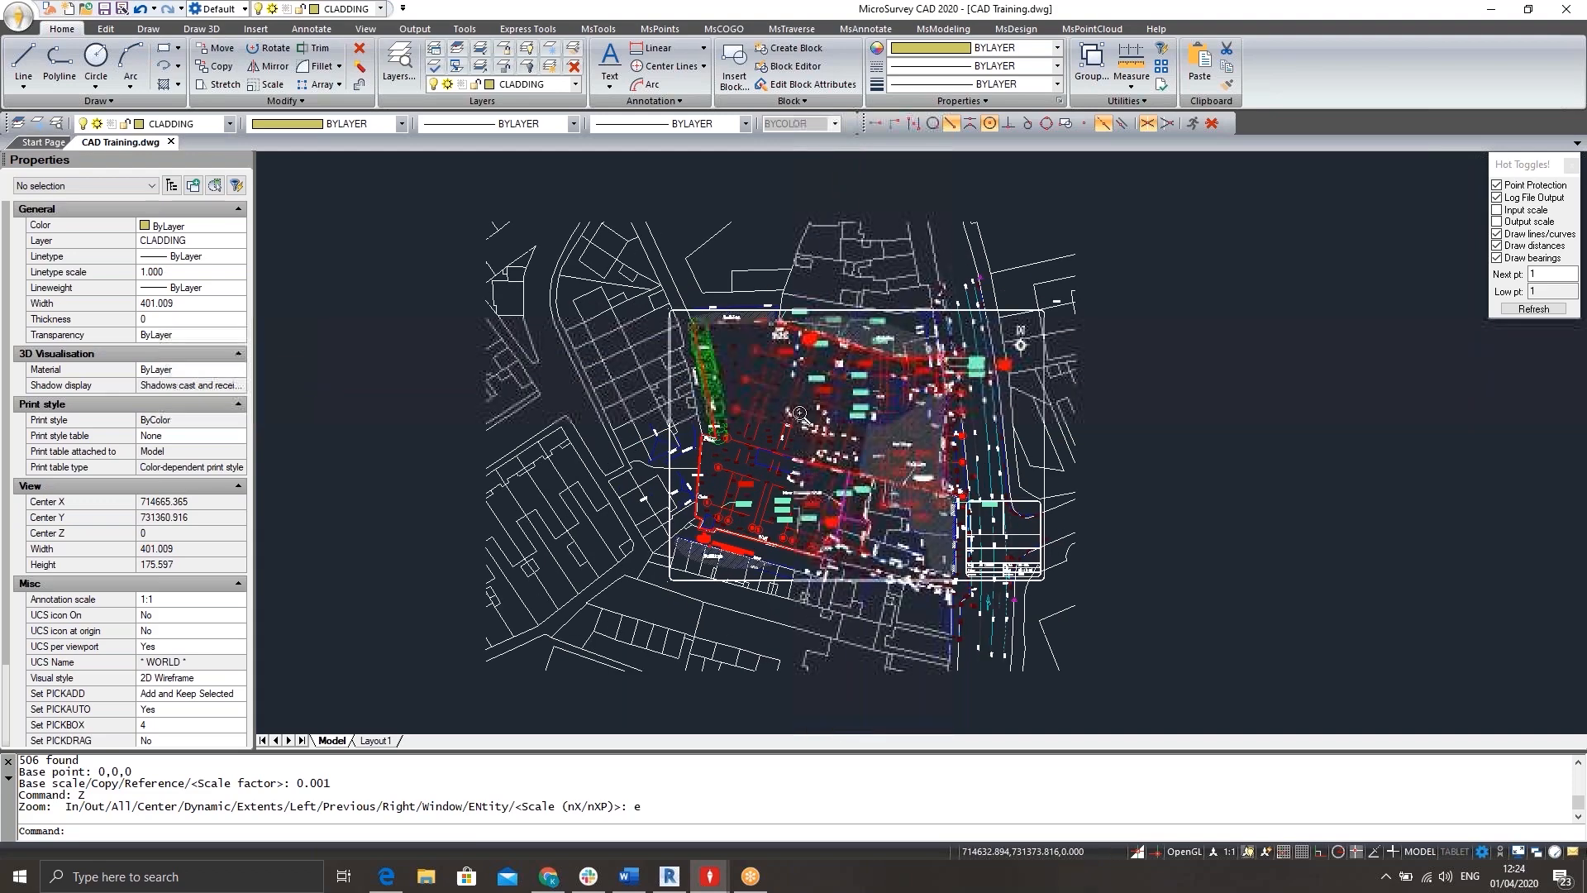
scroll(715, 390, "up", 3)
type("dist")
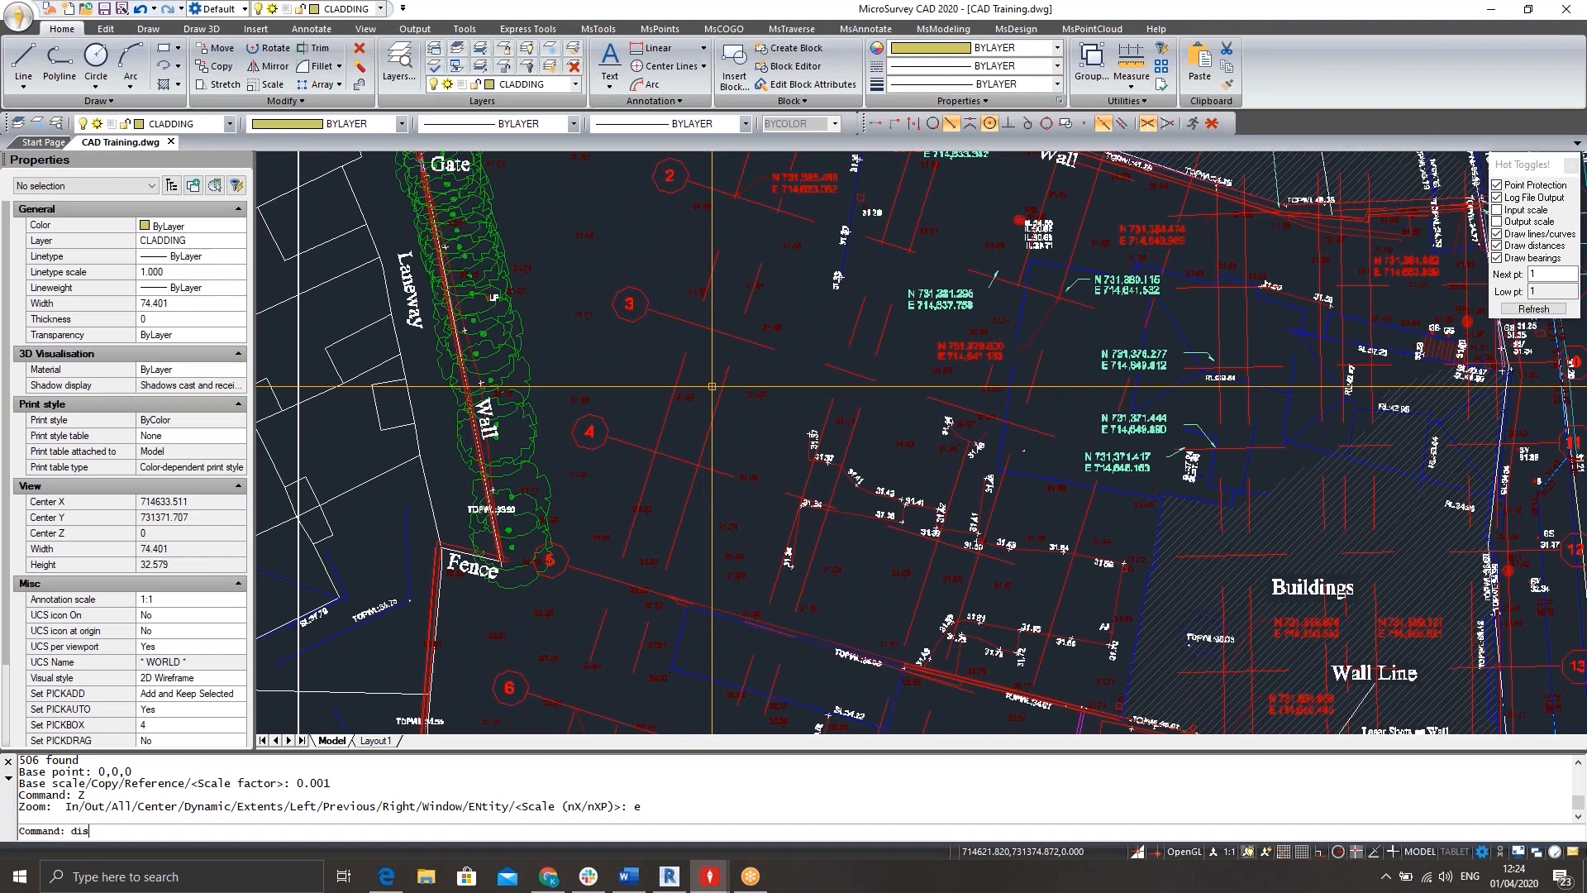
key("Return")
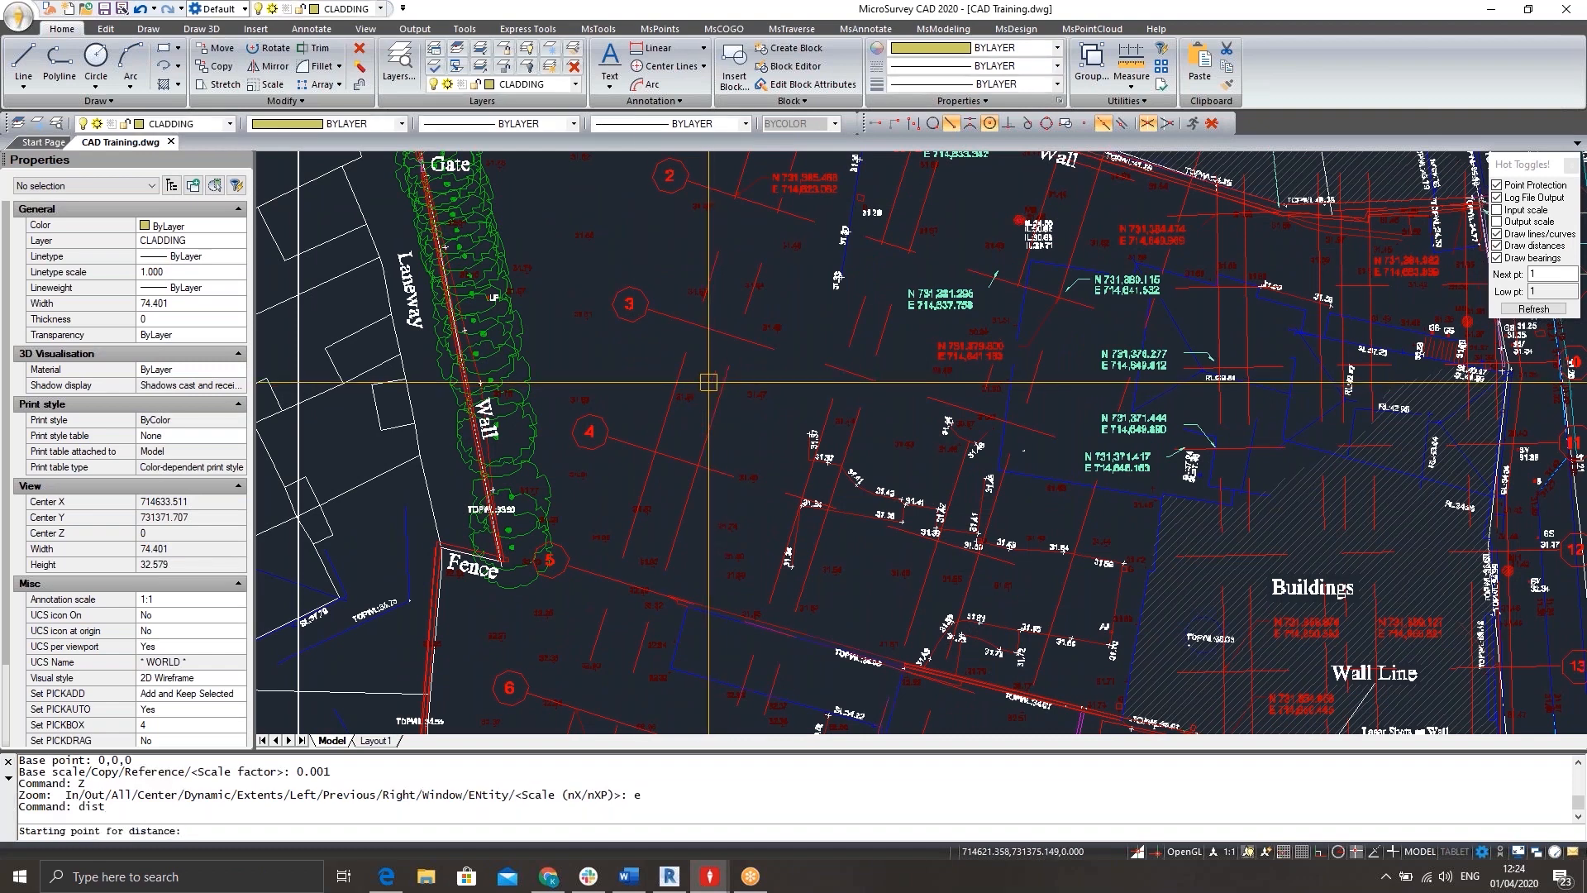
left_click(655, 452)
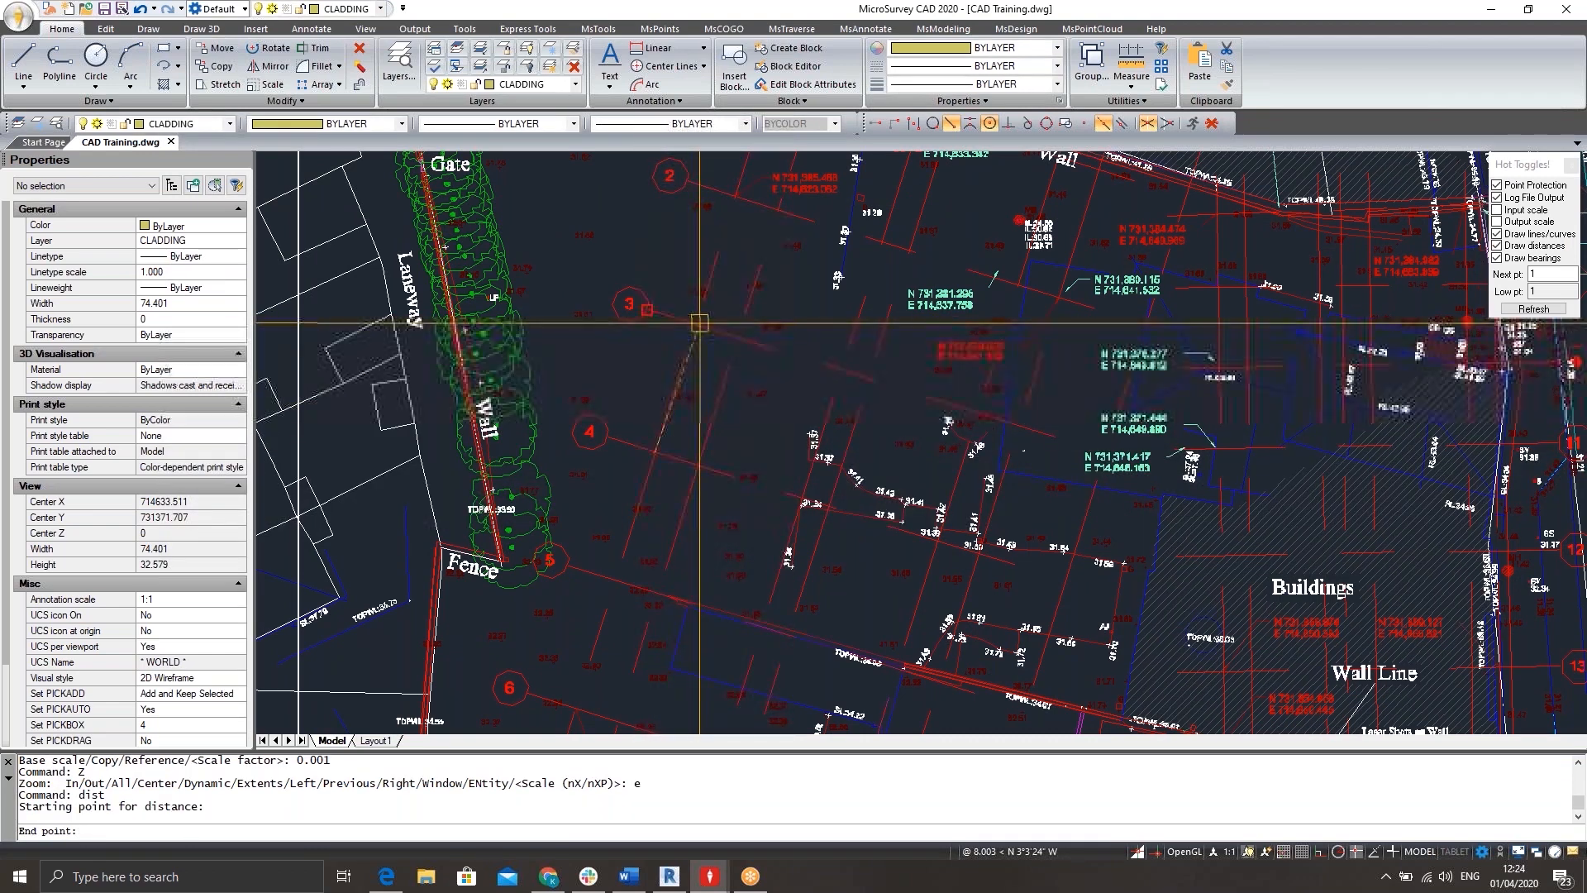
left_click(697, 322)
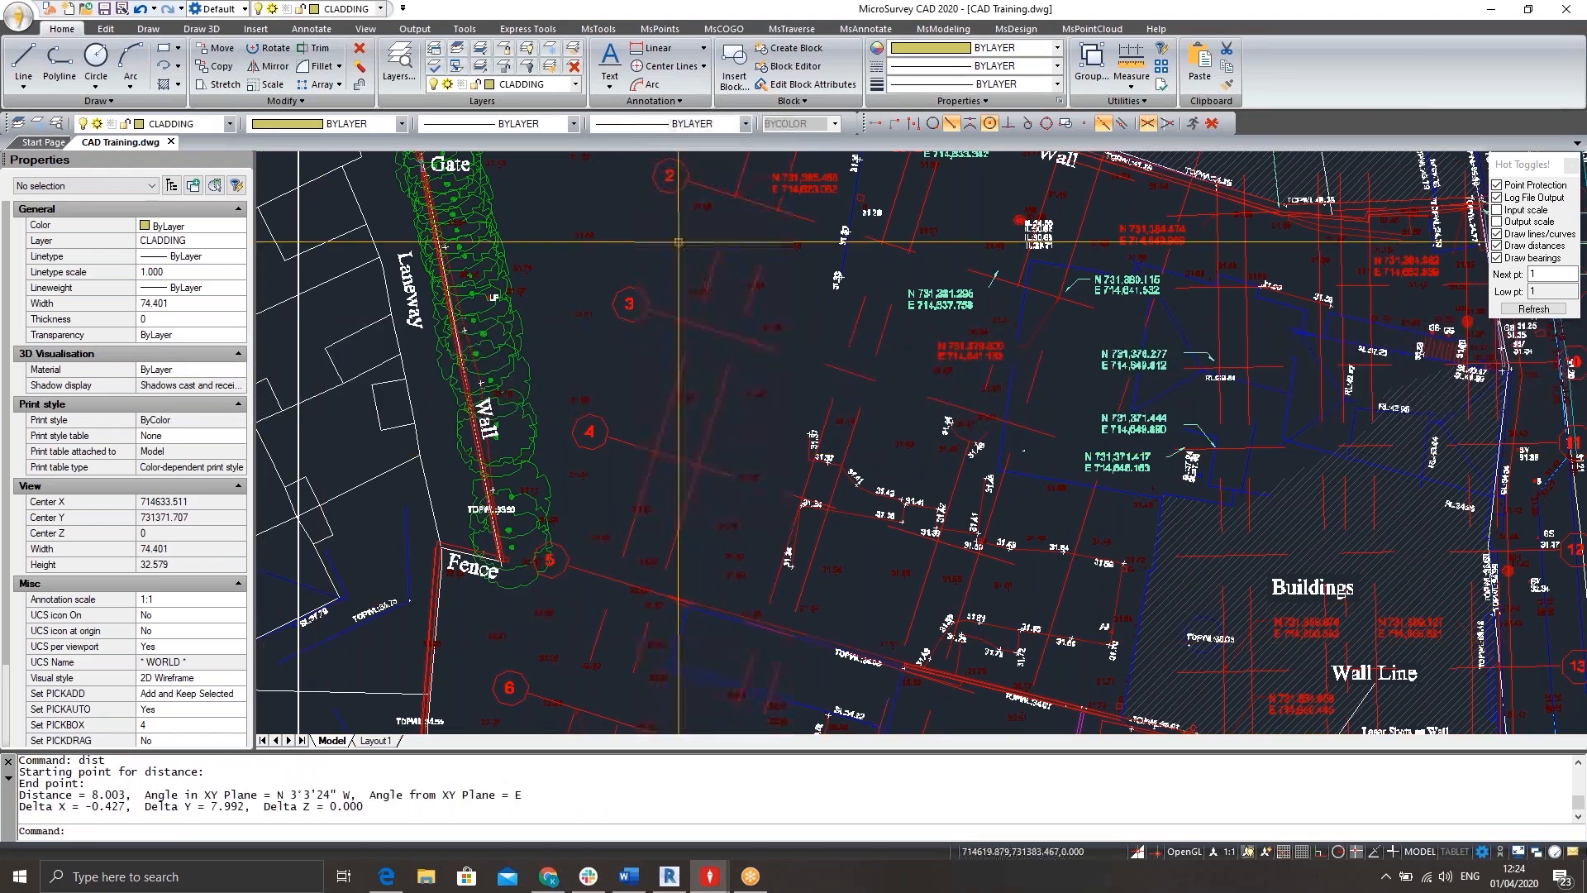
Identify the coordinates of the grid intersection on grid line 4 where the last distance measurement started.
scroll(800, 328, "down", 2)
scroll(800, 327, "down", 2)
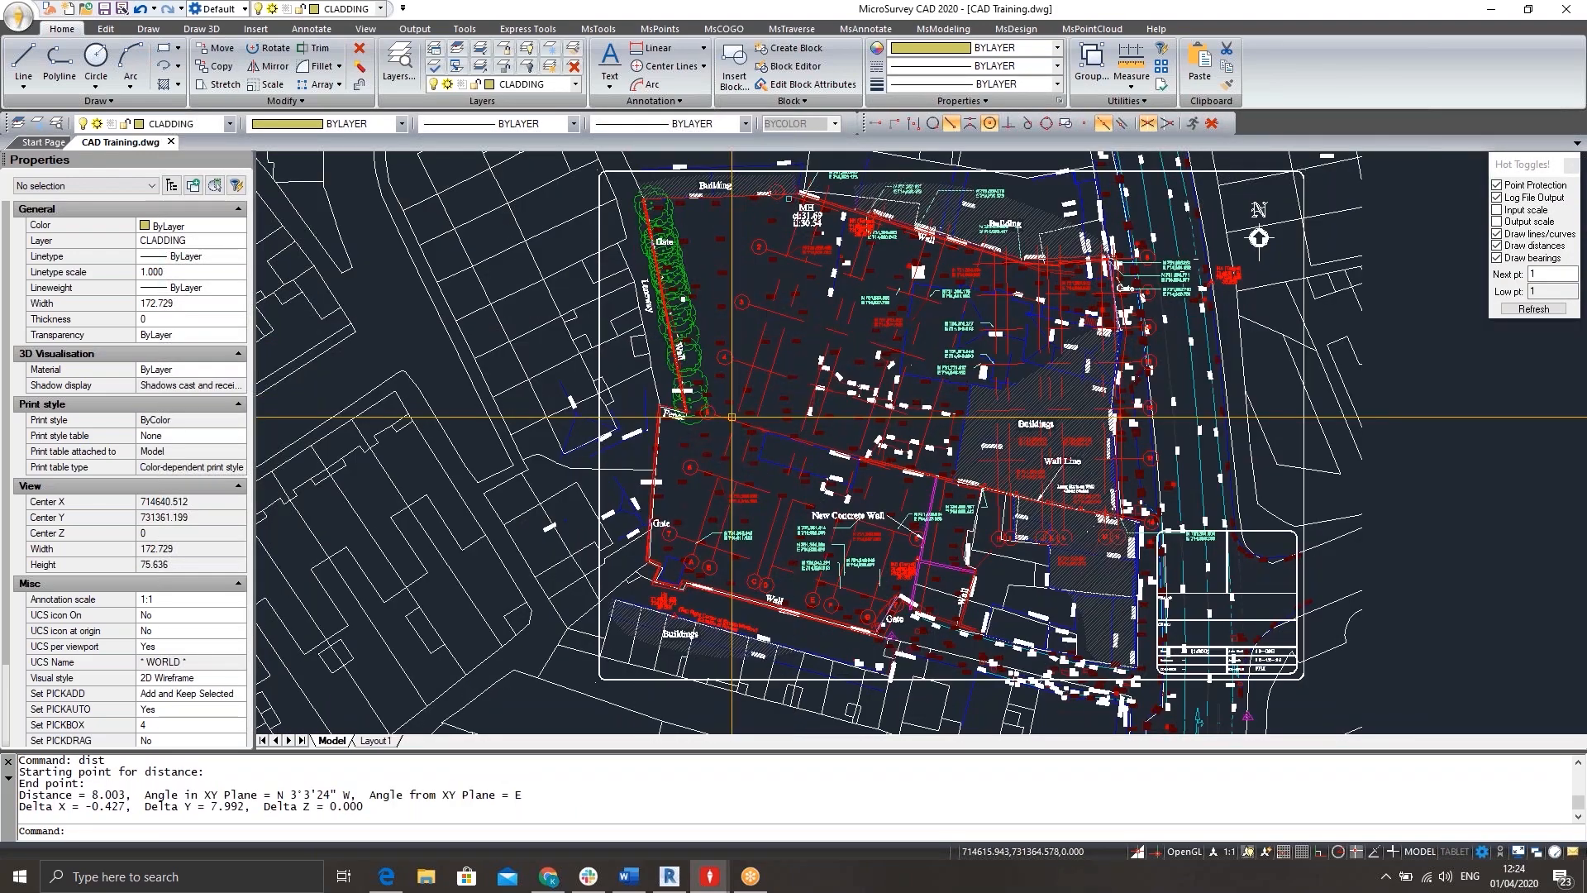
scroll(726, 422, "up", 3)
scroll(728, 423, "down", 3)
middle_click_drag(822, 406, 717, 377)
type("id")
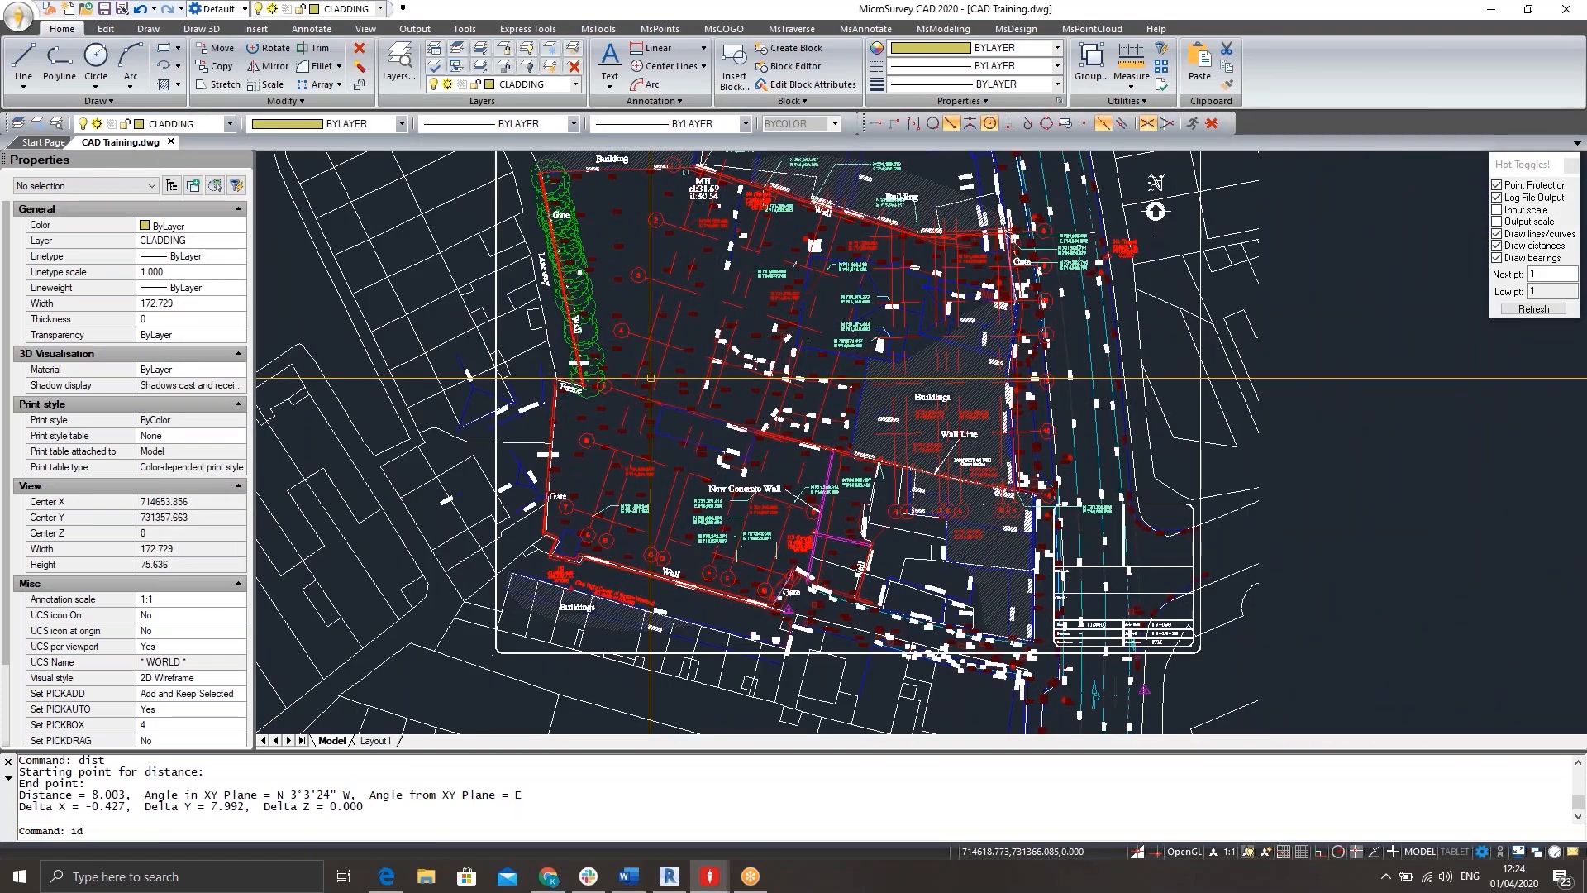
key("Return")
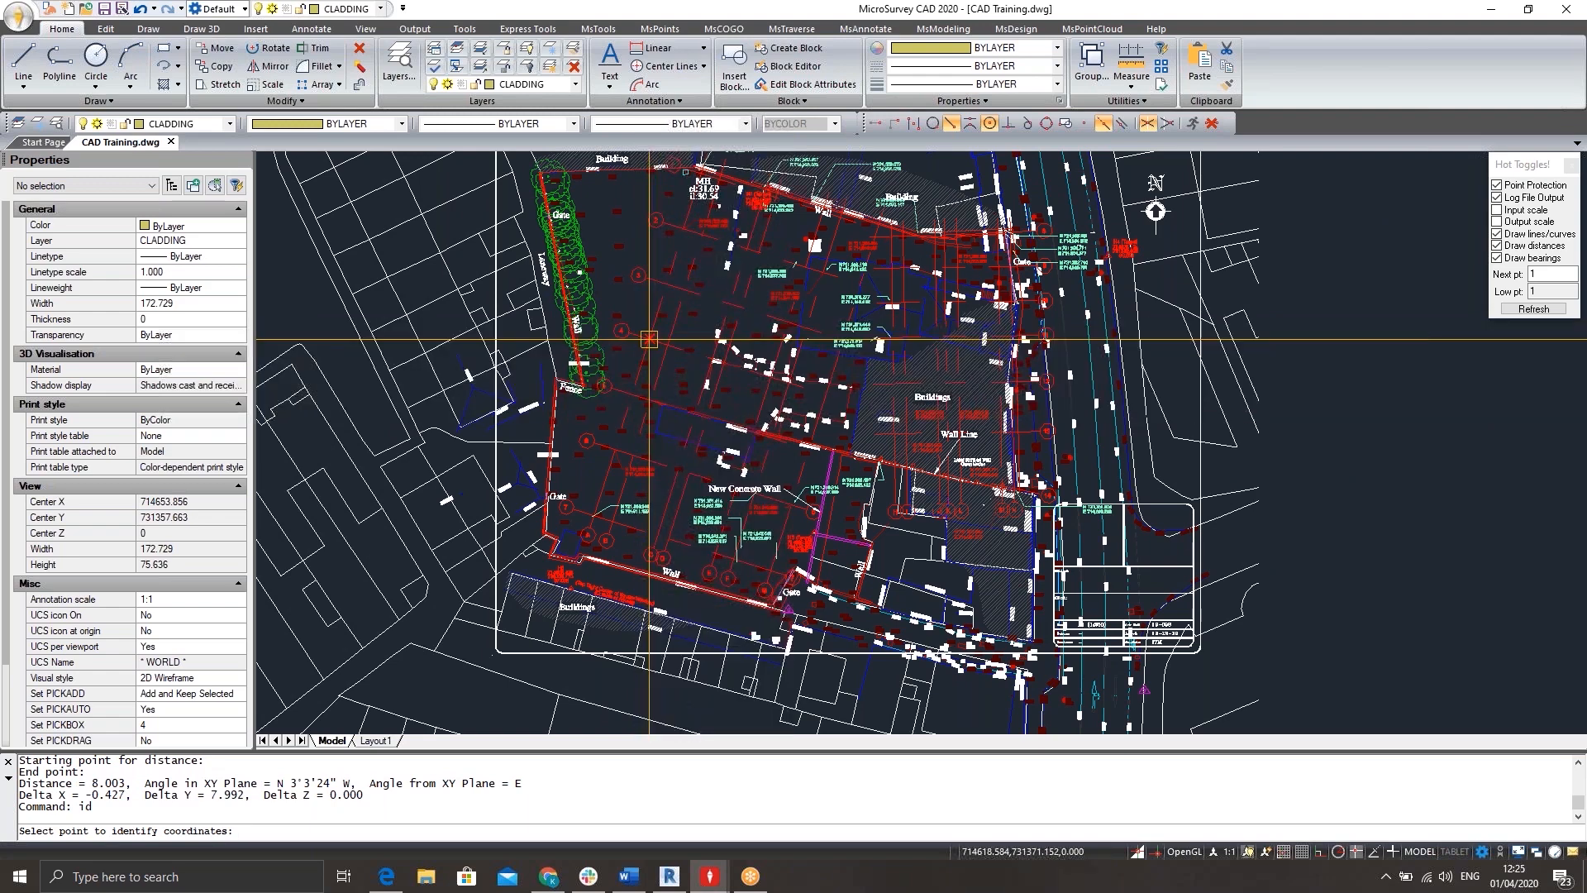
left_click(650, 335)
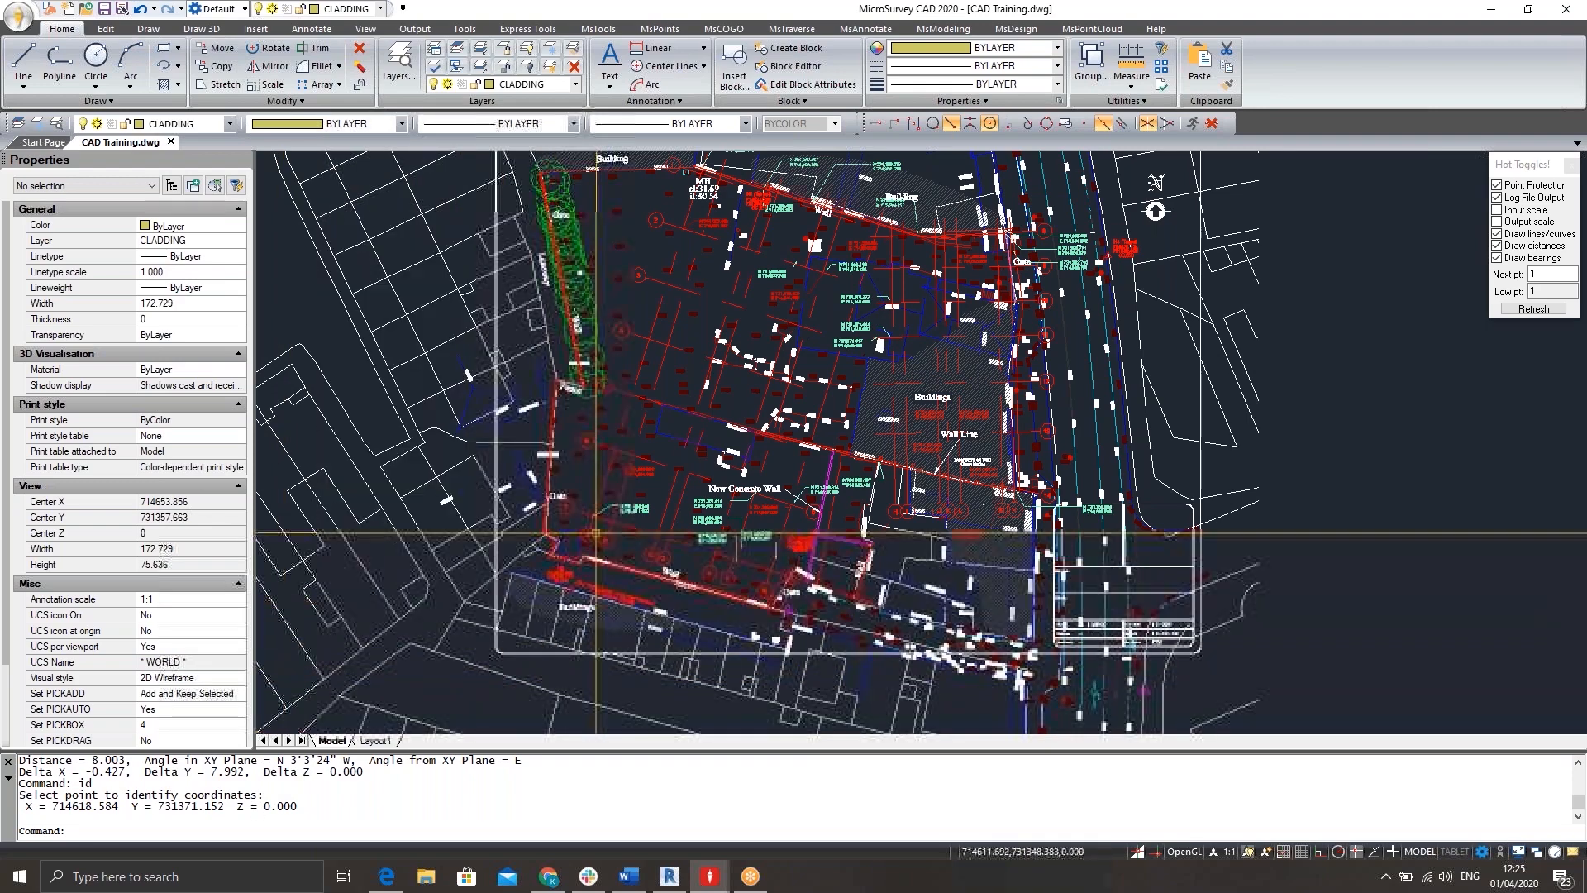
Detach the missing external reference 20-028-EL from the drawing and close the Xref Manager.
scroll(645, 406, "down", 3)
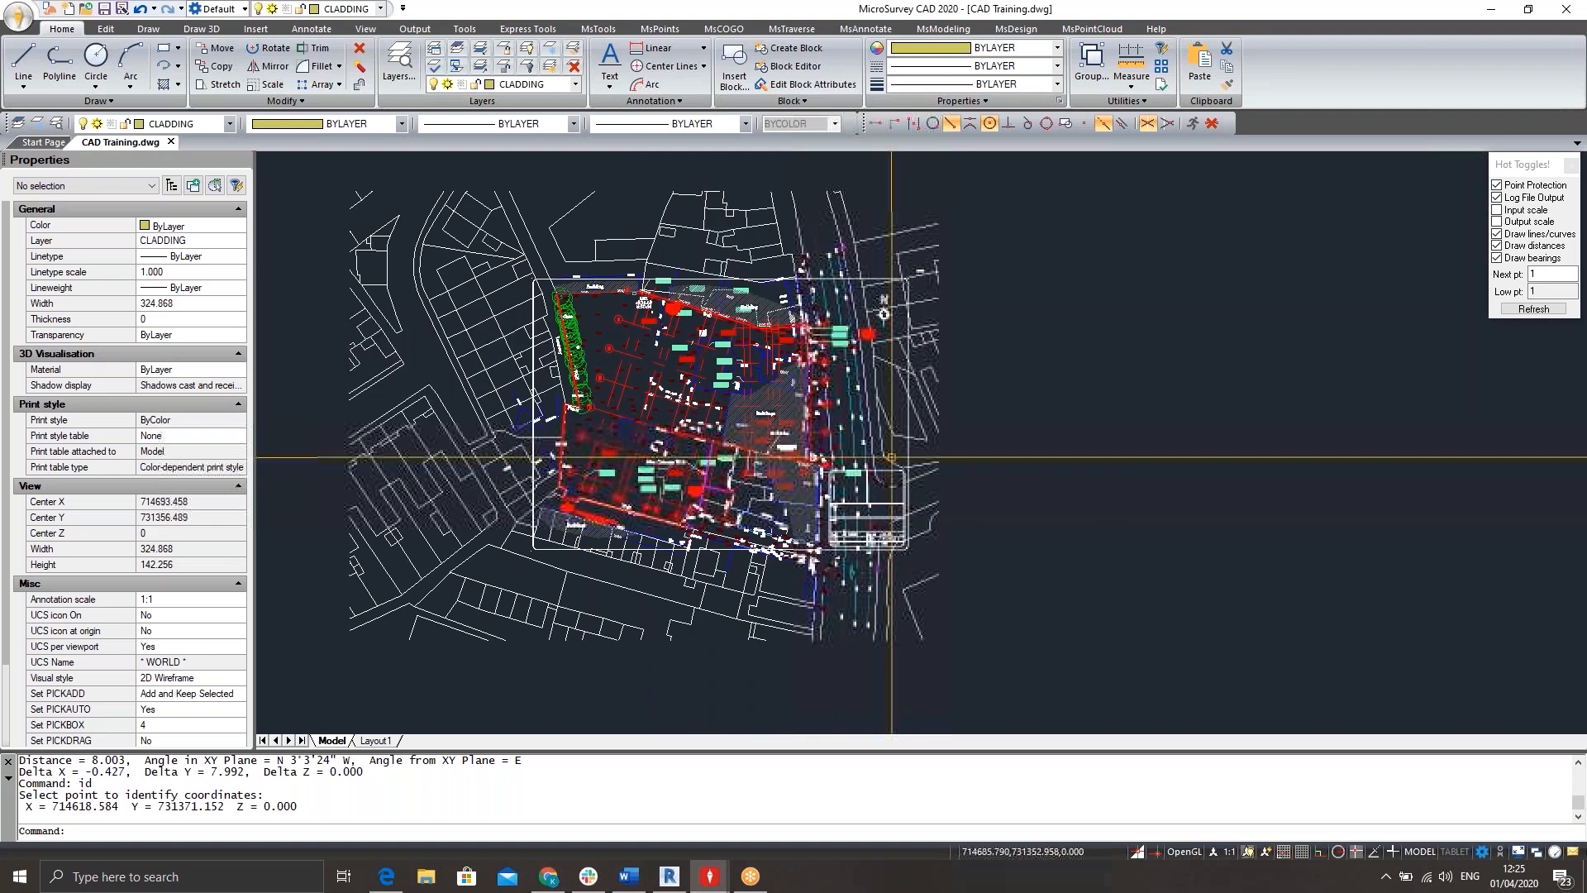
type("XREF")
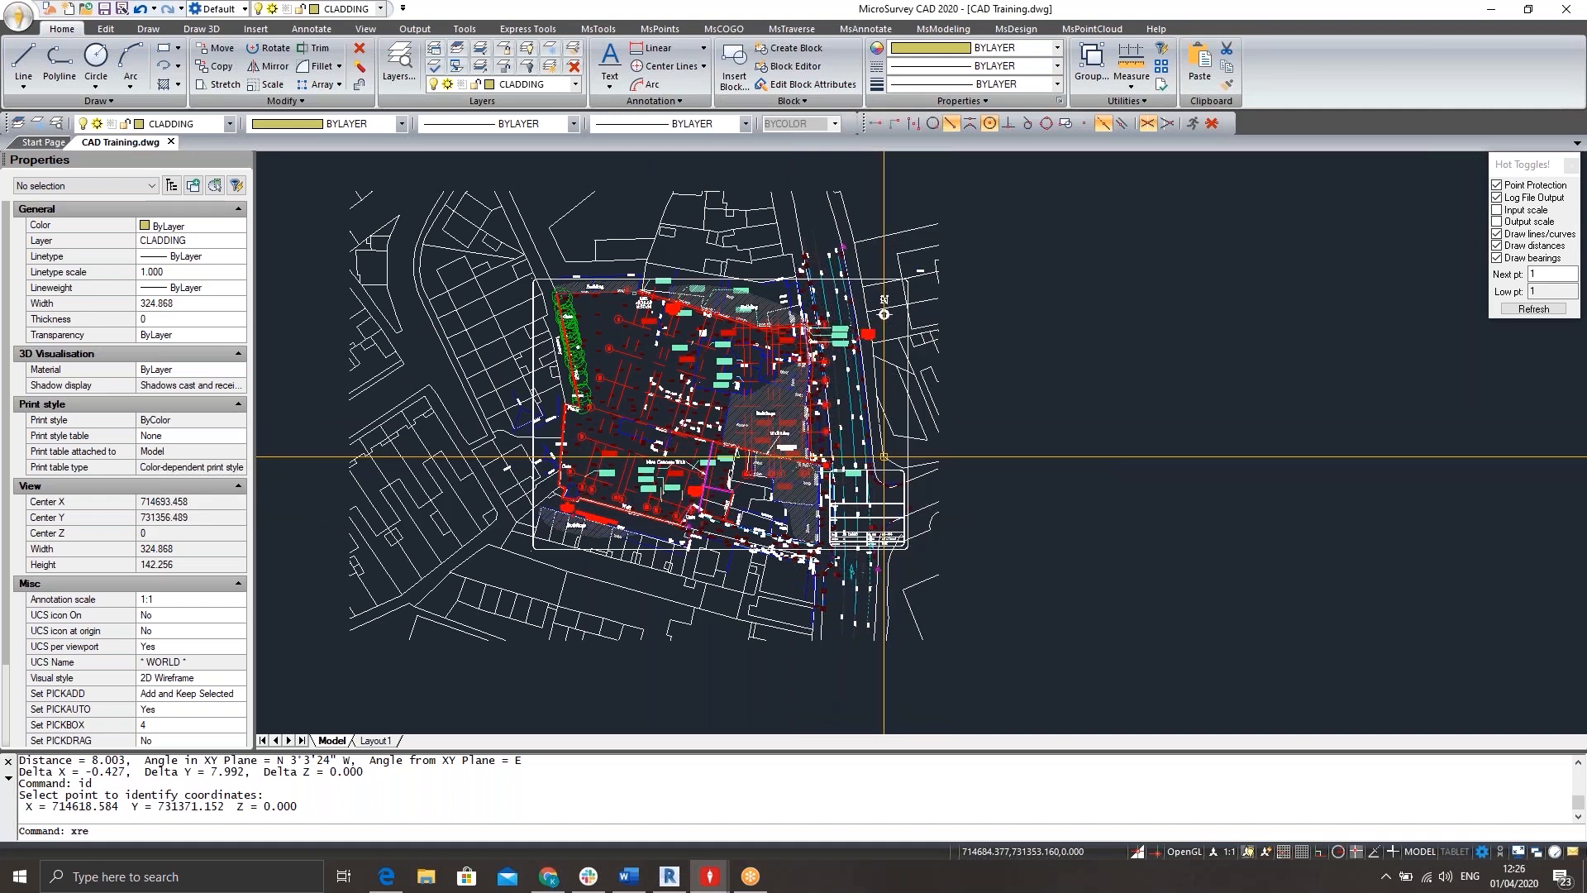
key("Return")
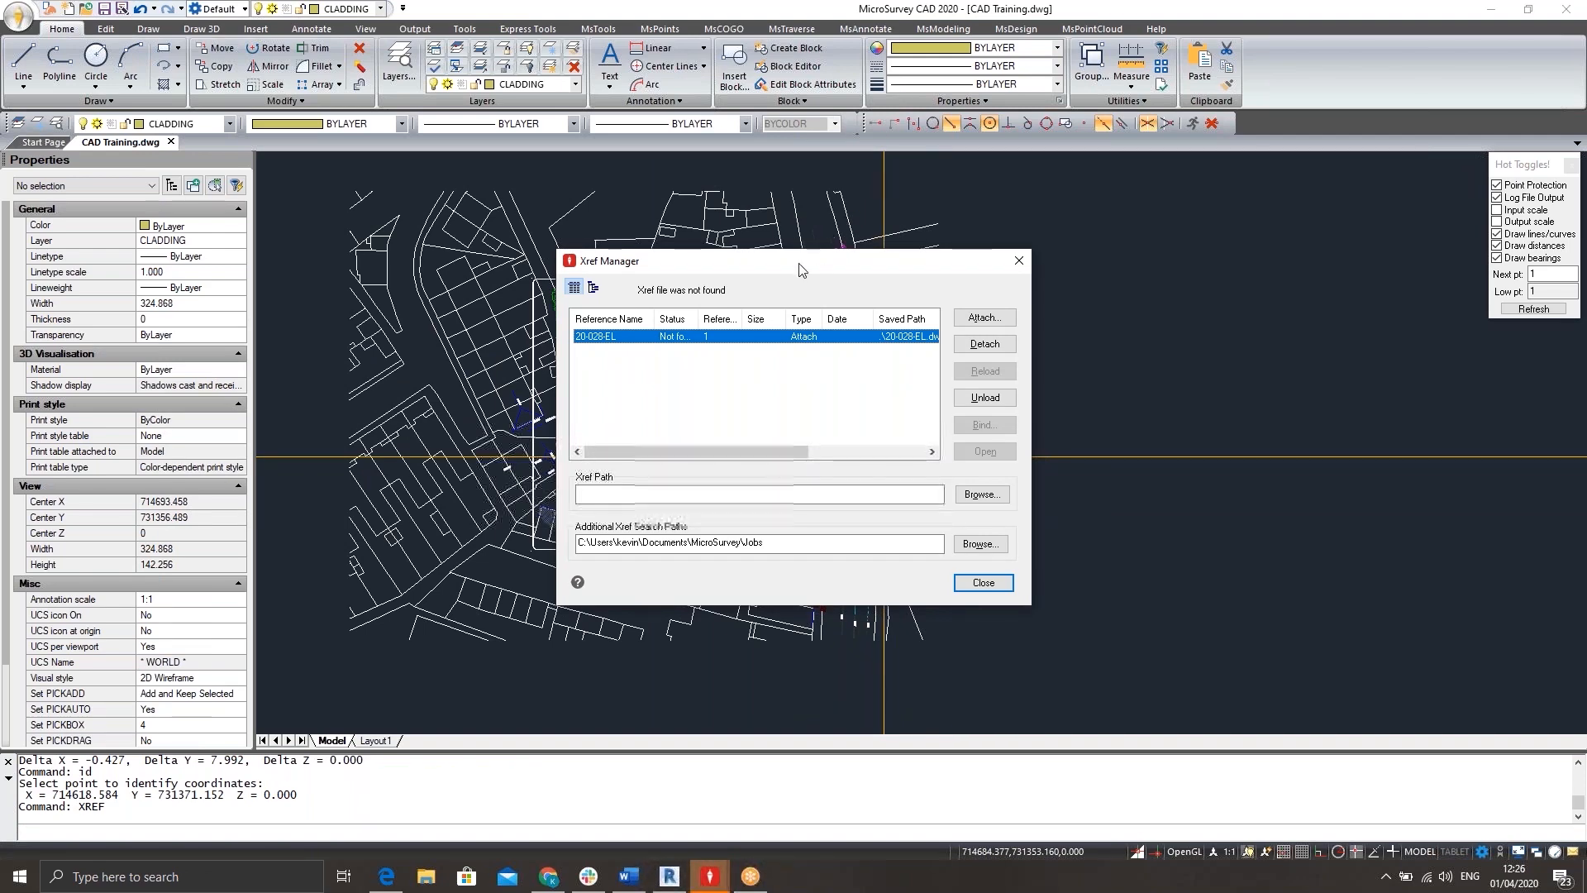
left_click_drag(758, 267, 495, 243)
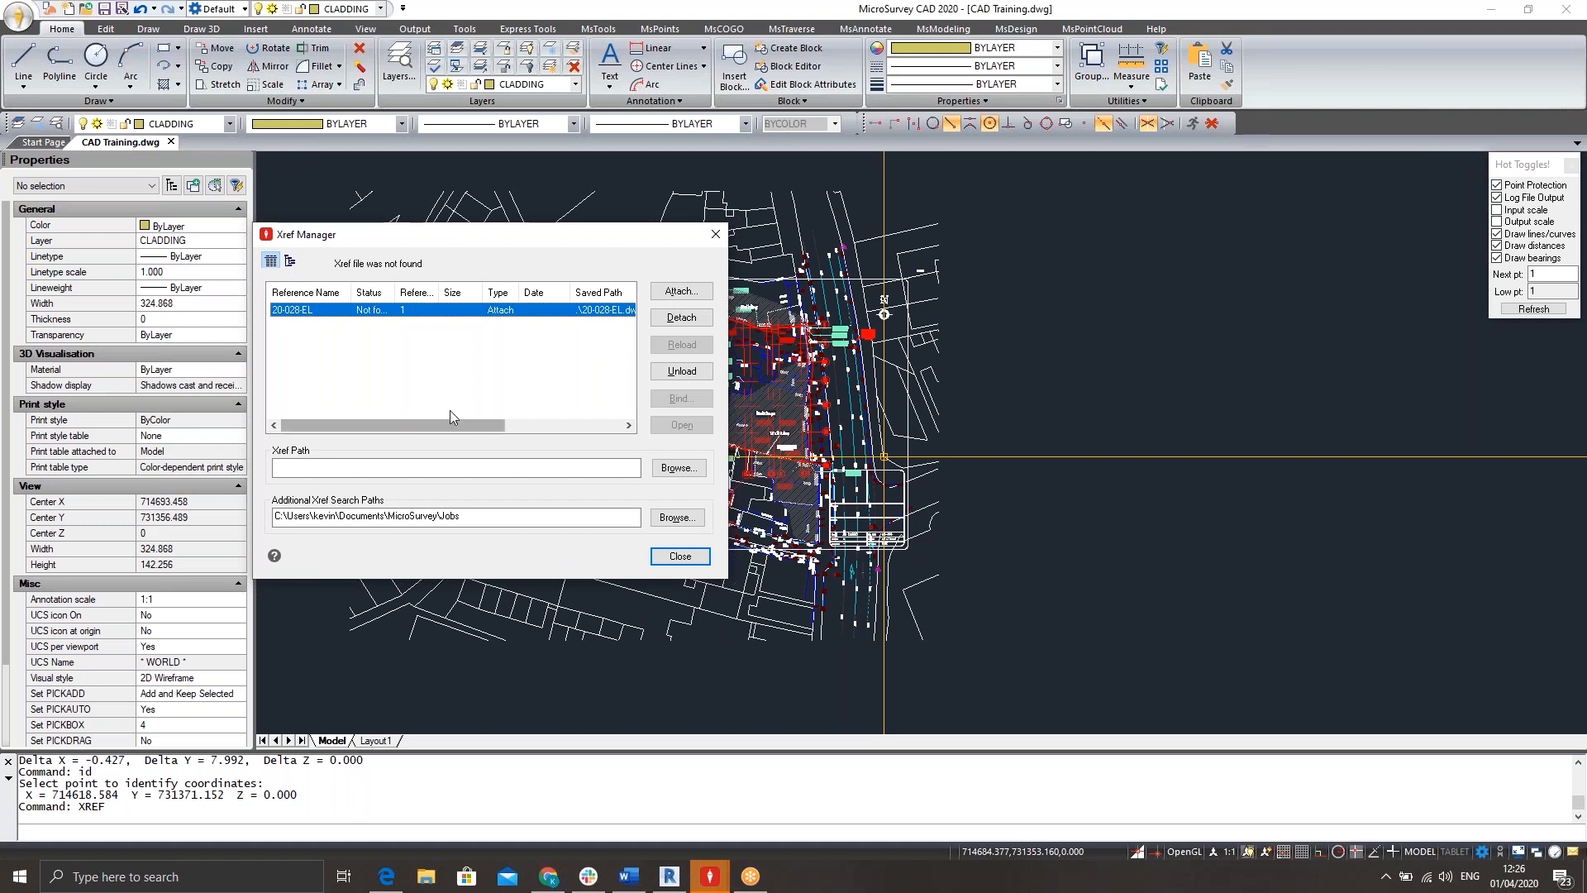
mouse_move(453, 425)
left_mouse_down()
mouse_move(507, 428)
mouse_move(429, 408)
left_mouse_up()
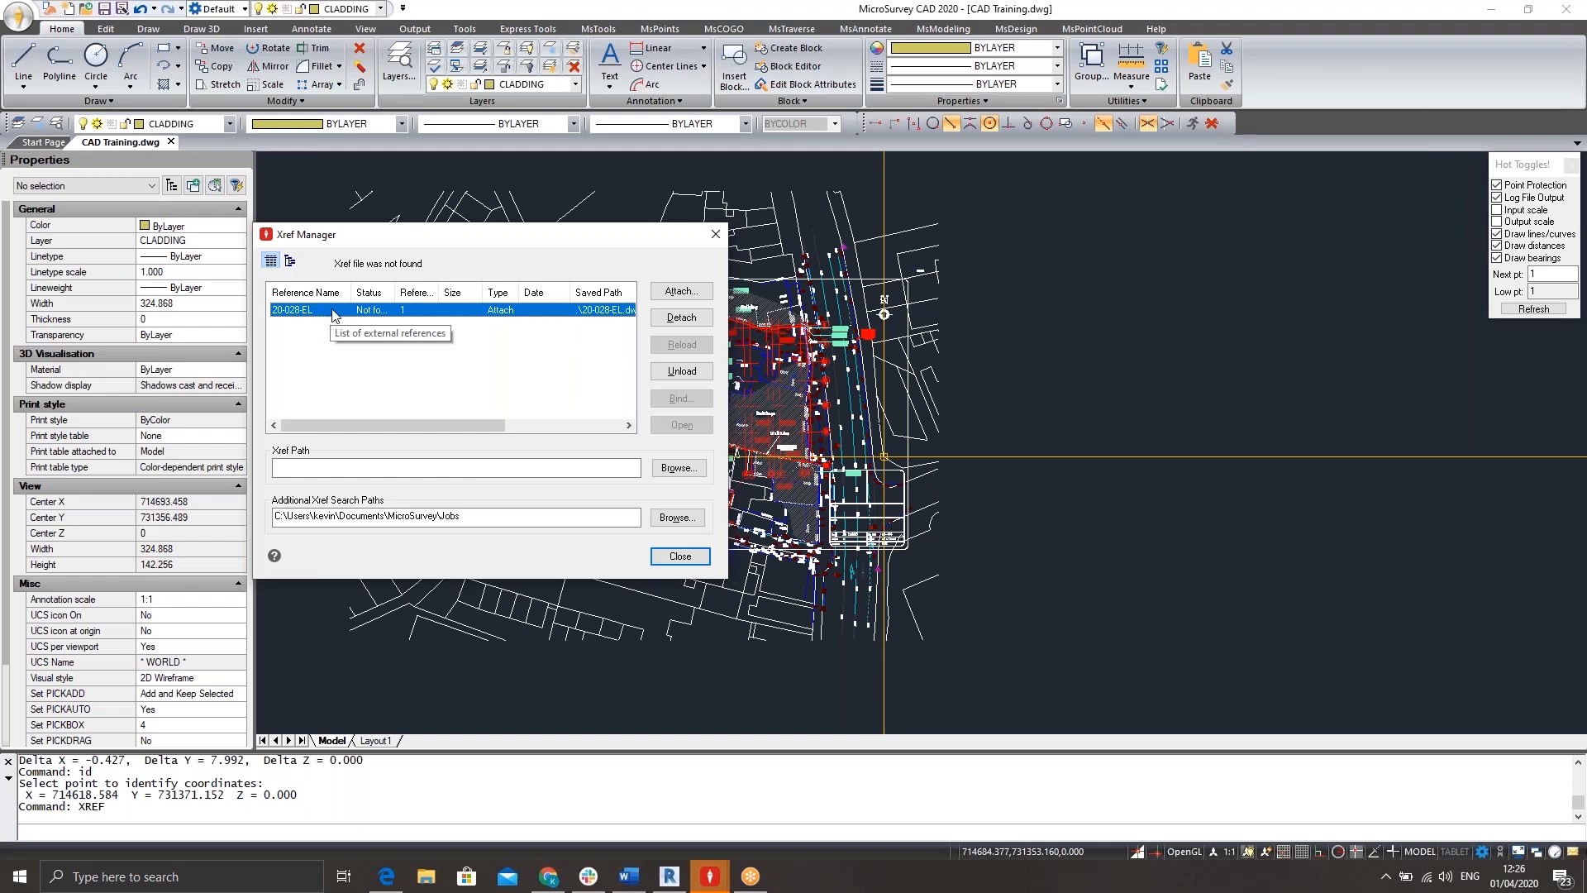
left_click_drag(396, 292, 427, 283)
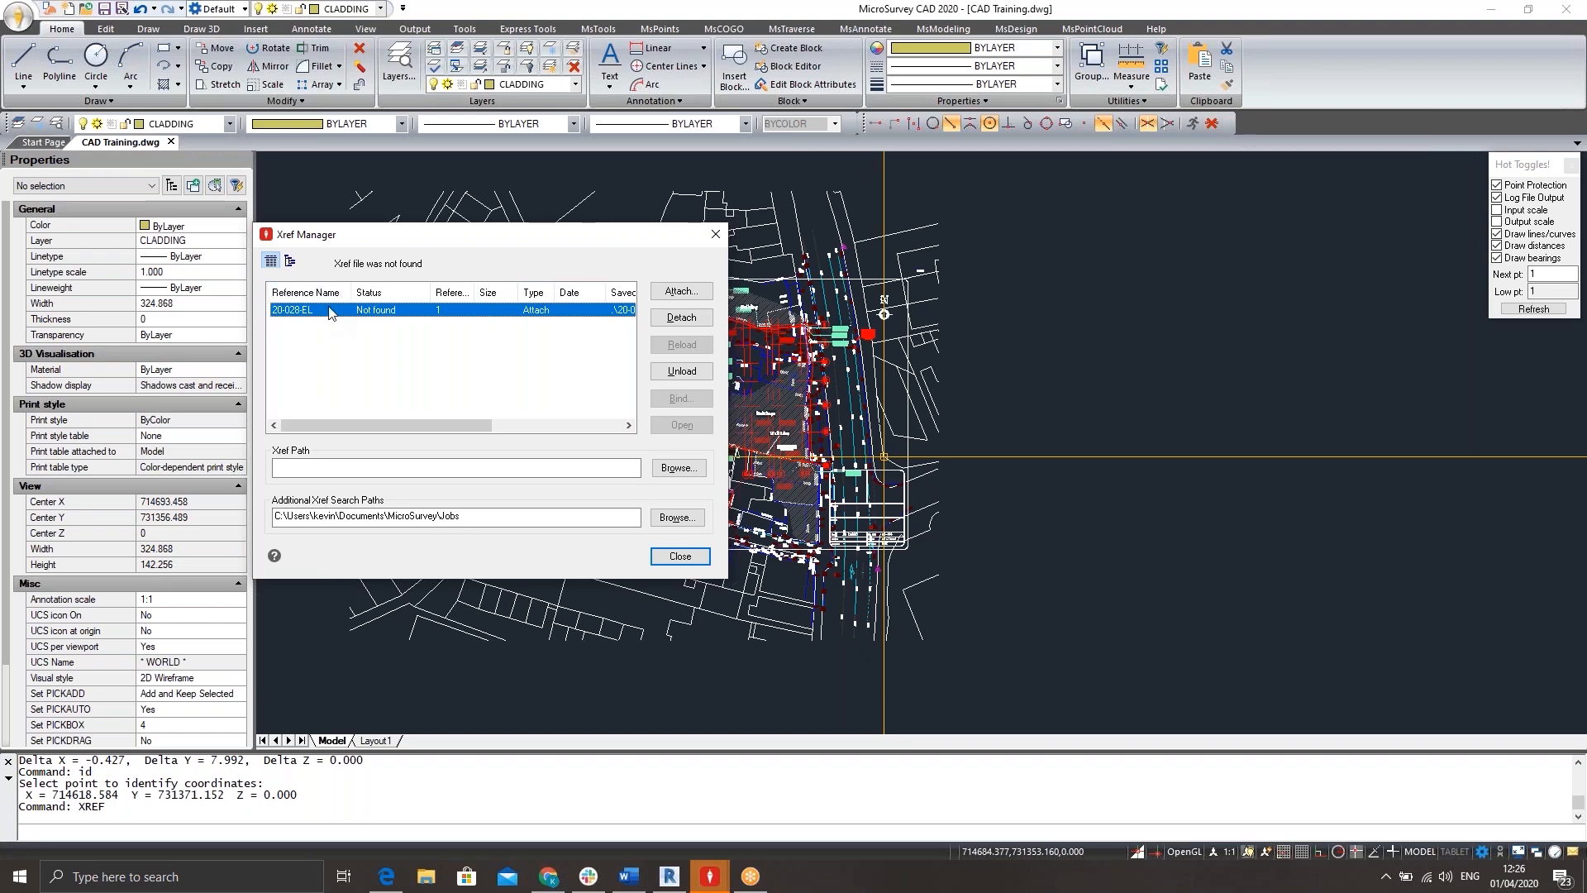
left_click(681, 317)
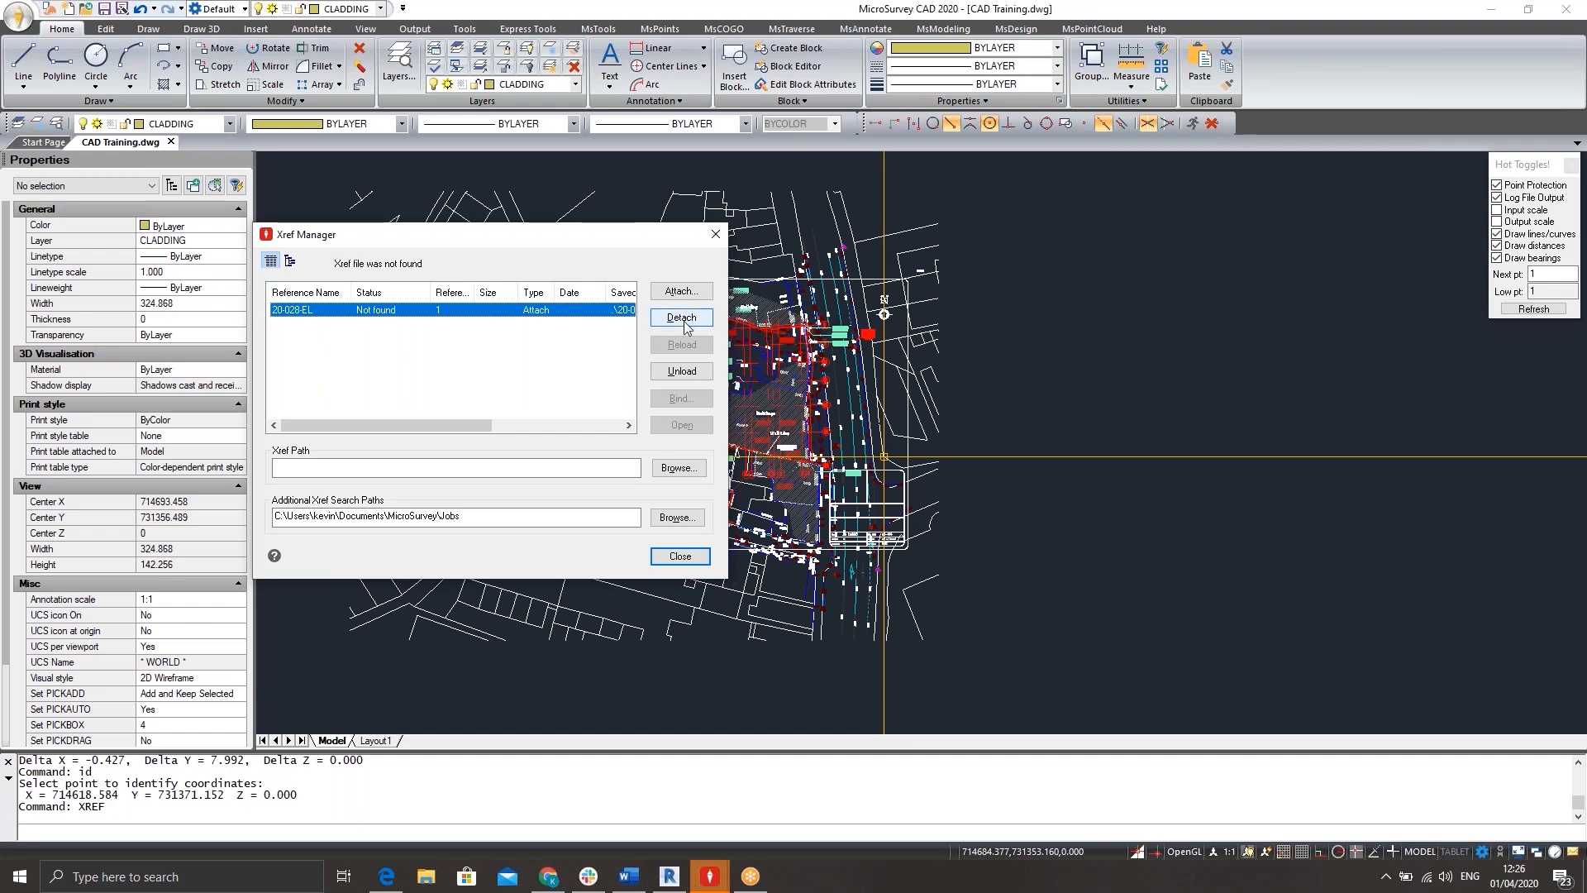
left_click(716, 234)
middle_click_drag(719, 304, 740, 295)
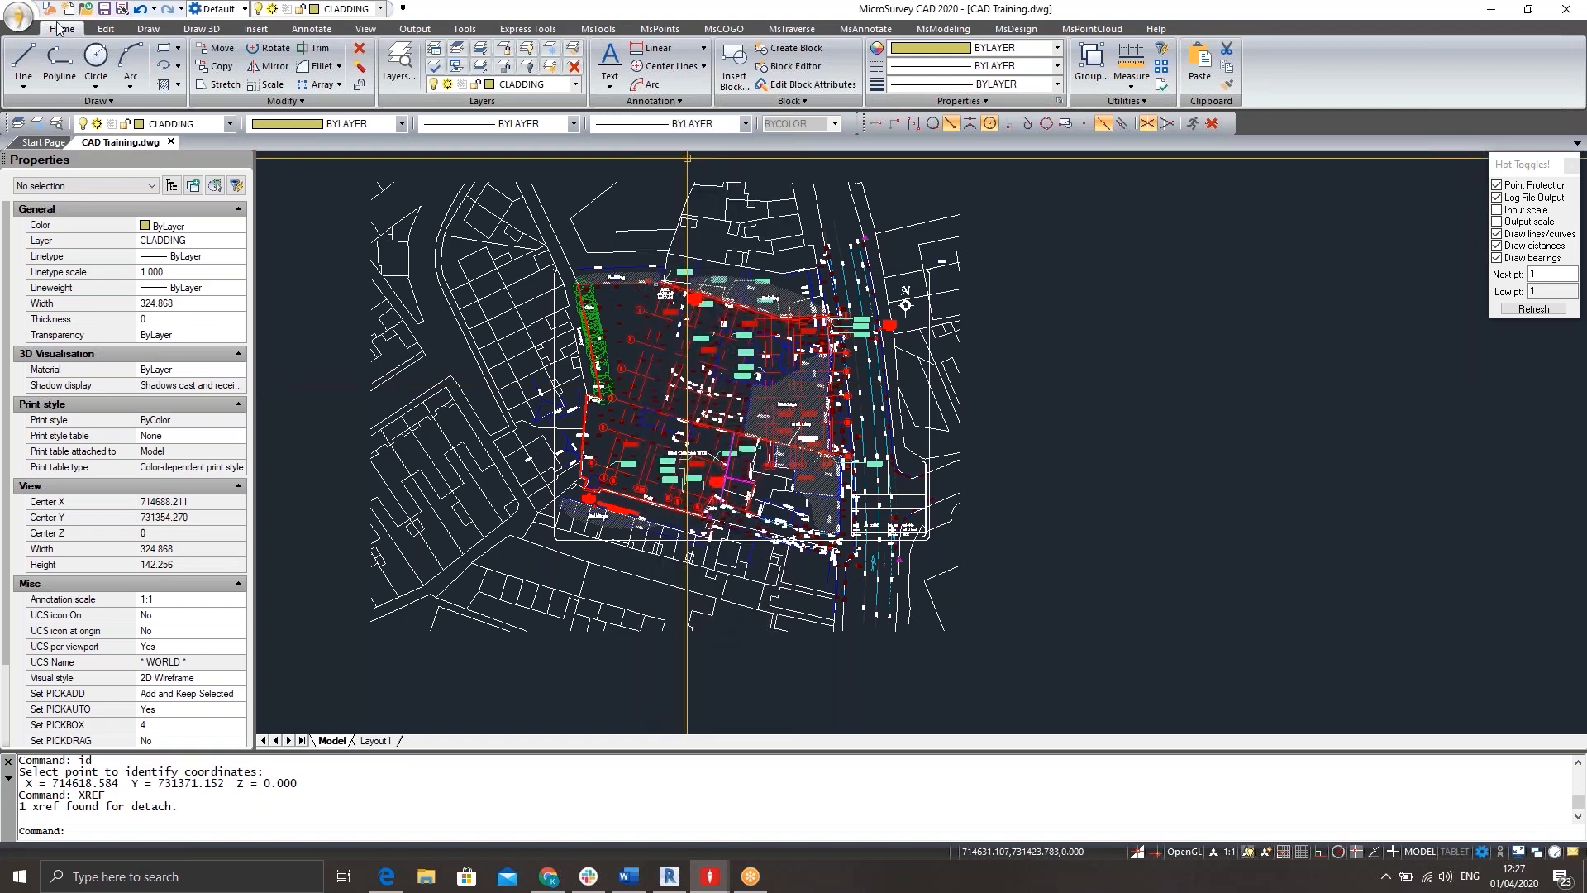
Select all layers in the Layer Explorer, turn them off while keeping the current layer on, and turn them all back on.
left_click(390, 67)
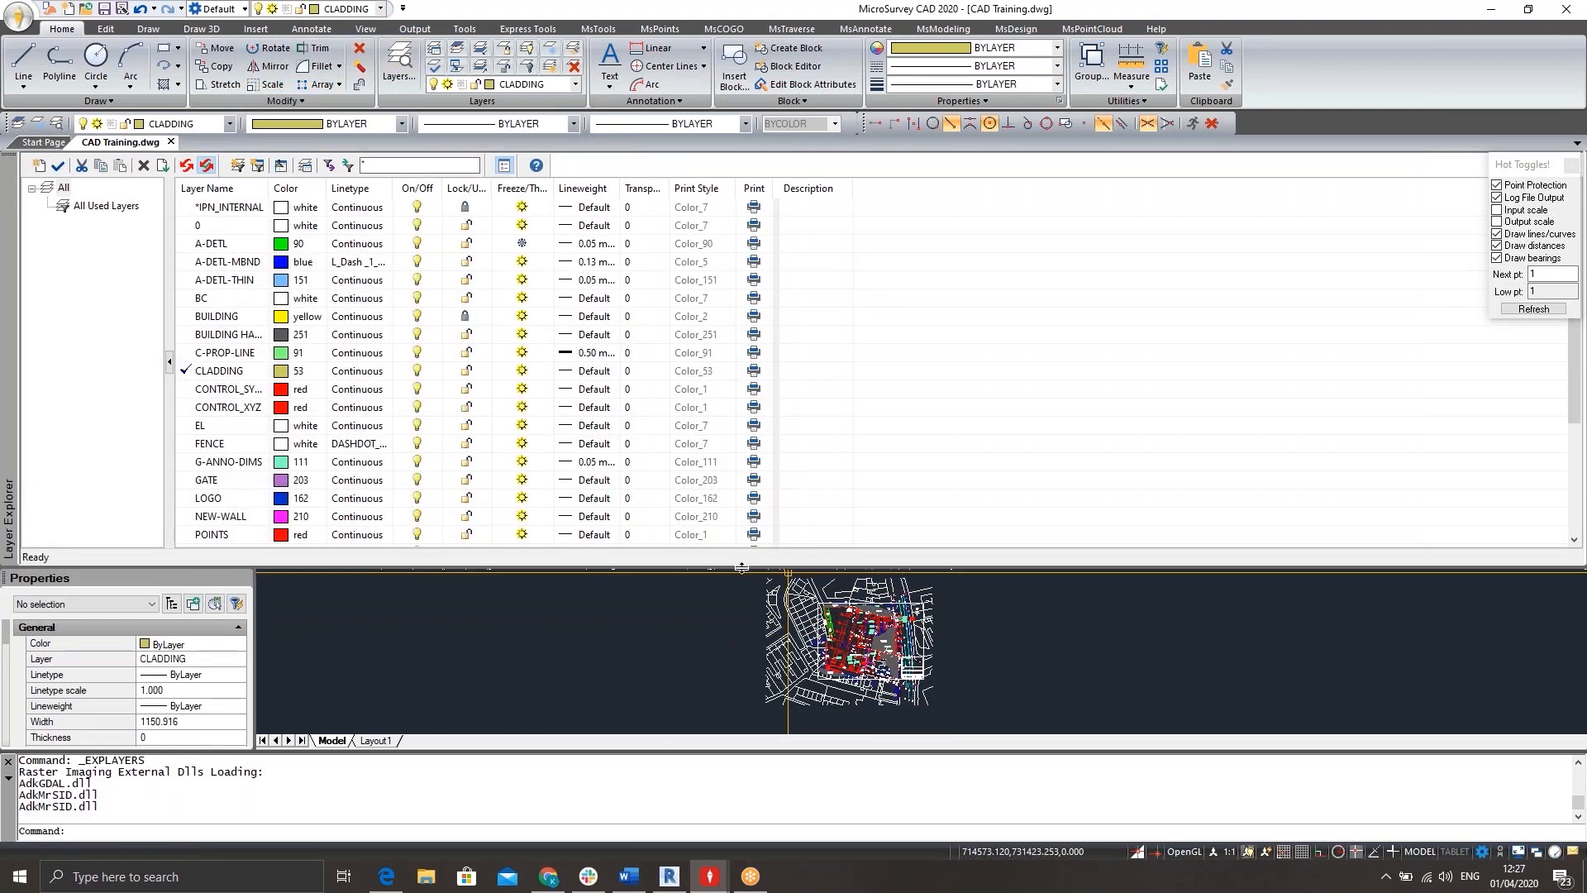
left_click_drag(1575, 395, 1542, 365)
right_click(355, 265)
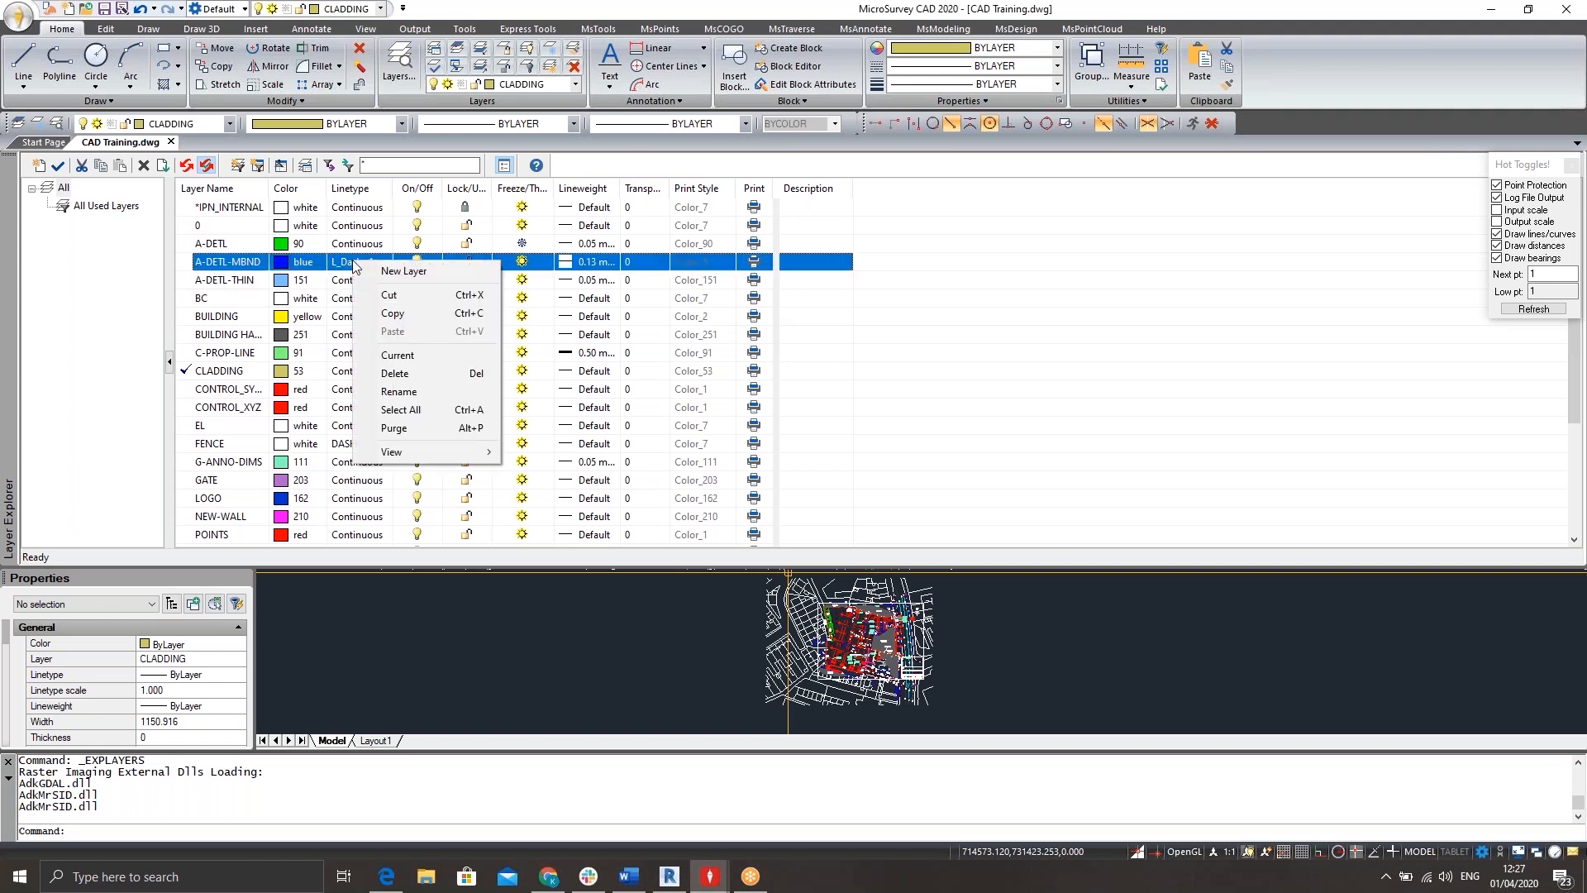
left_click(435, 410)
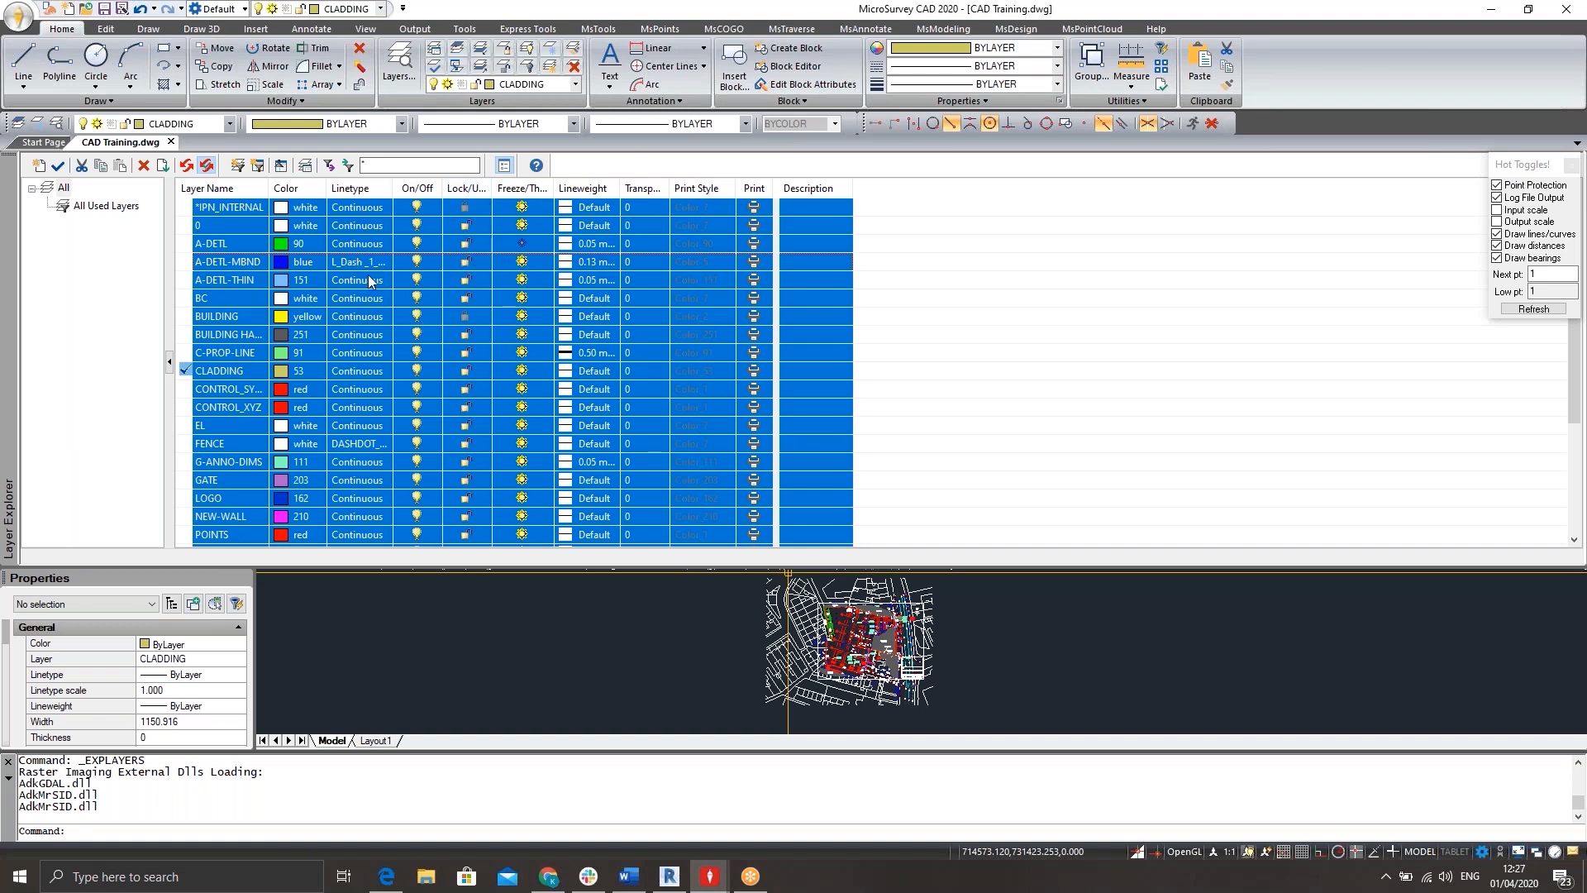
left_click(419, 281)
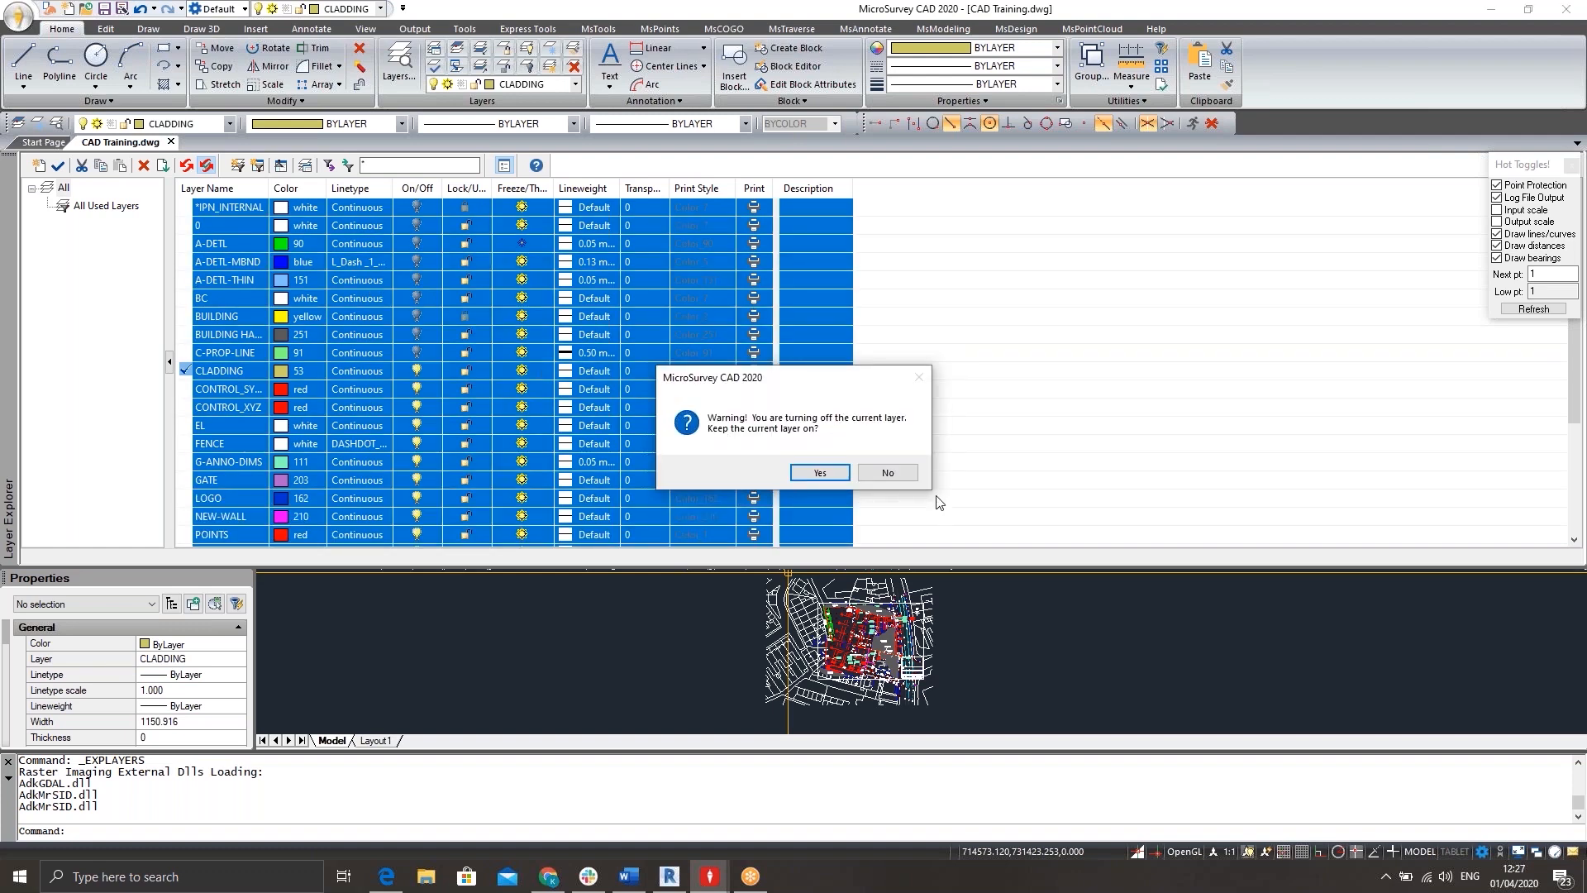
left_click(820, 473)
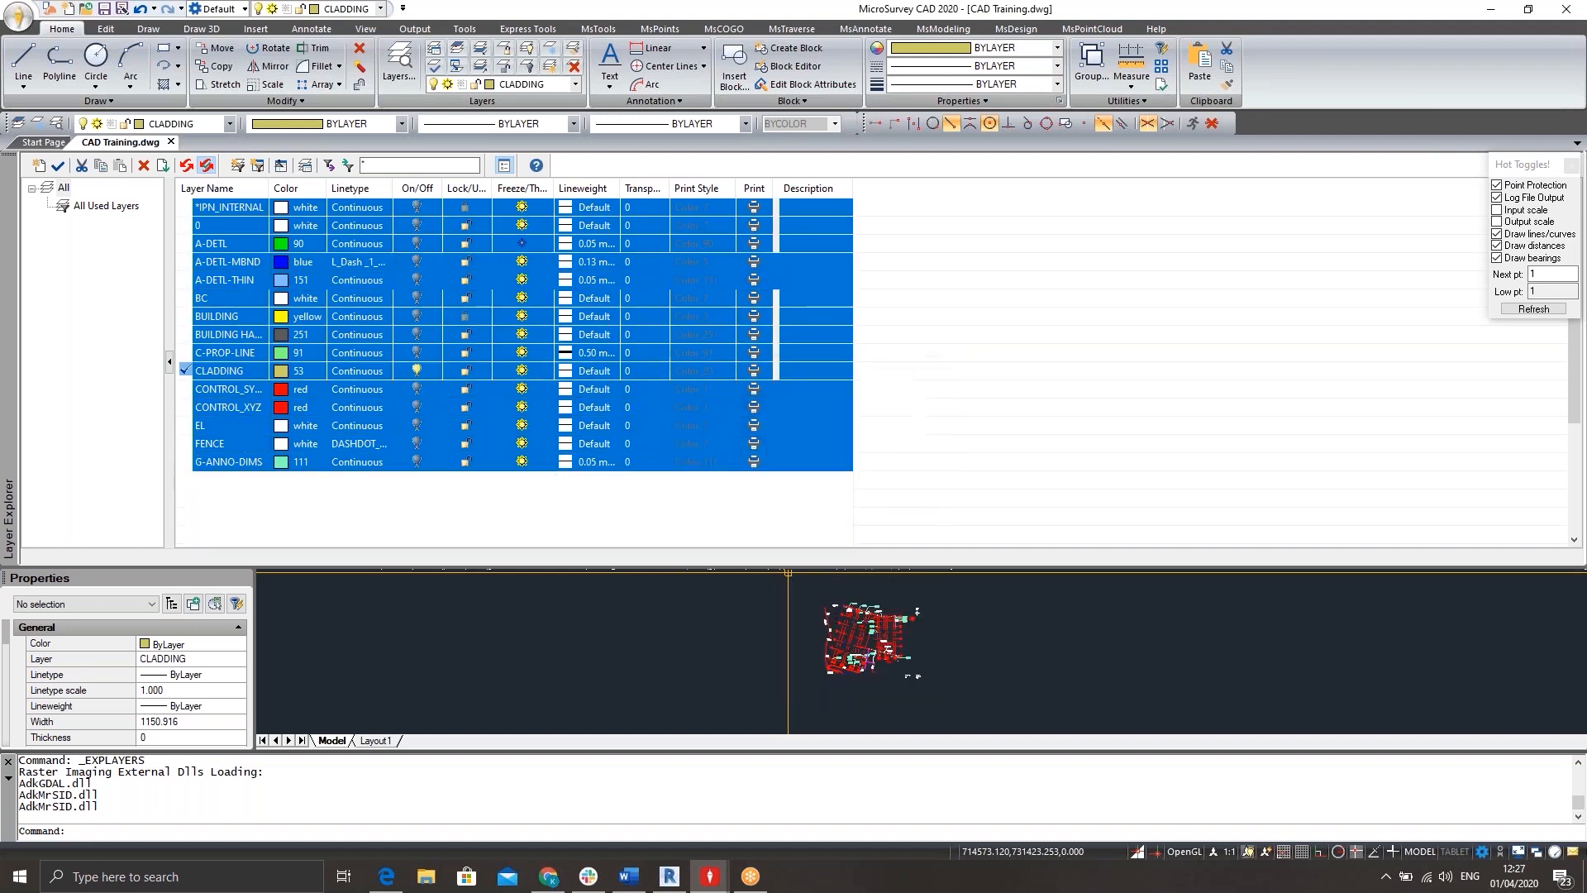
left_click(416, 338)
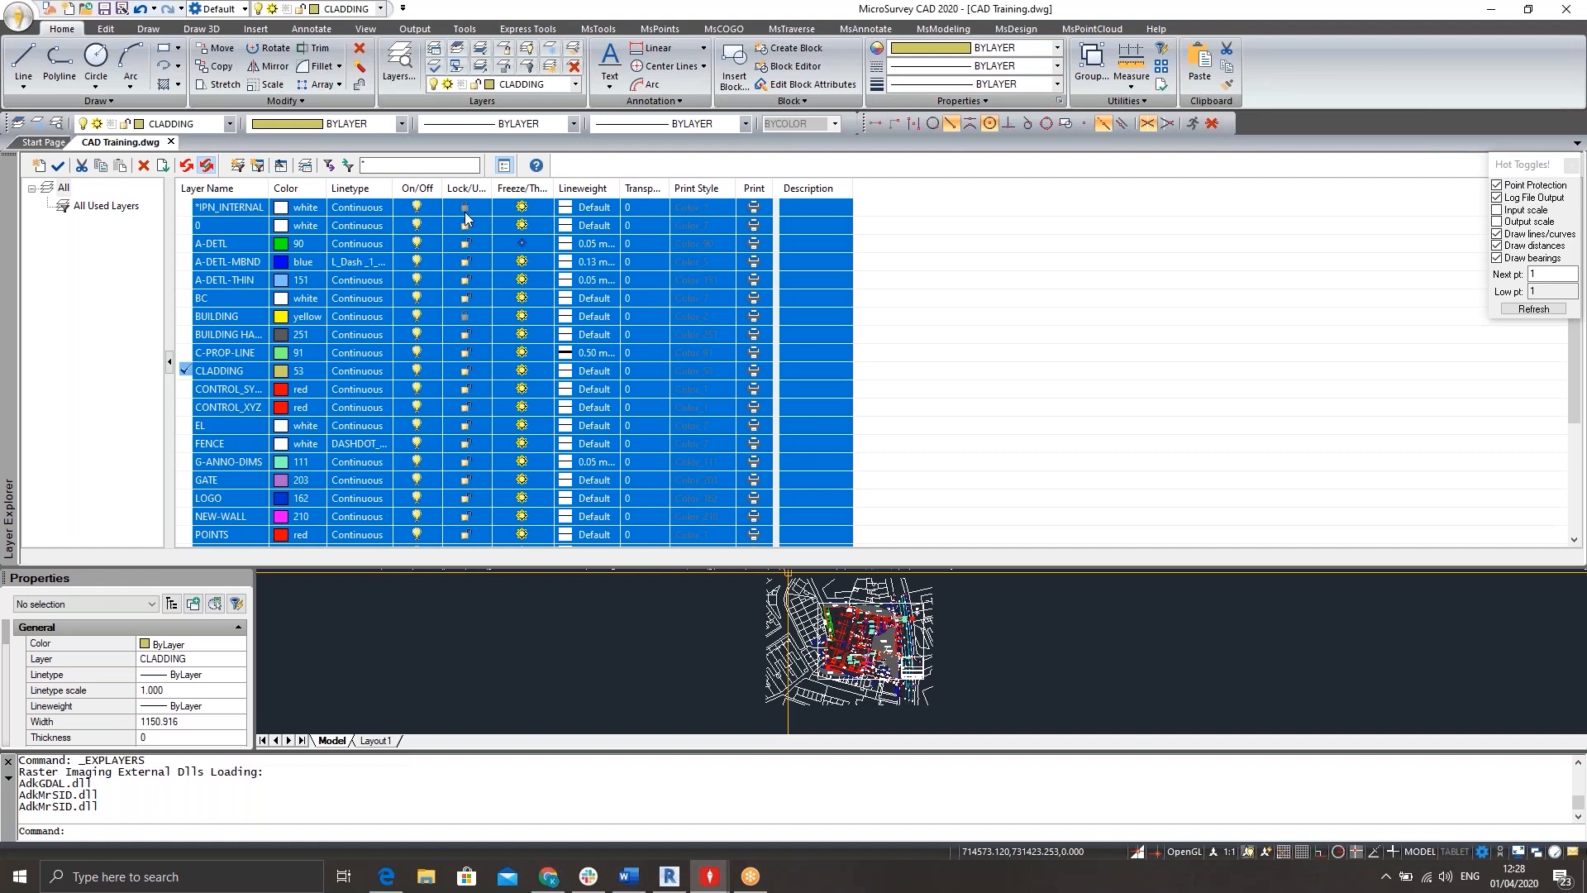
Lock and unlock all selected layers, and freeze them except the current layer before thawing them all.
left_click(468, 334)
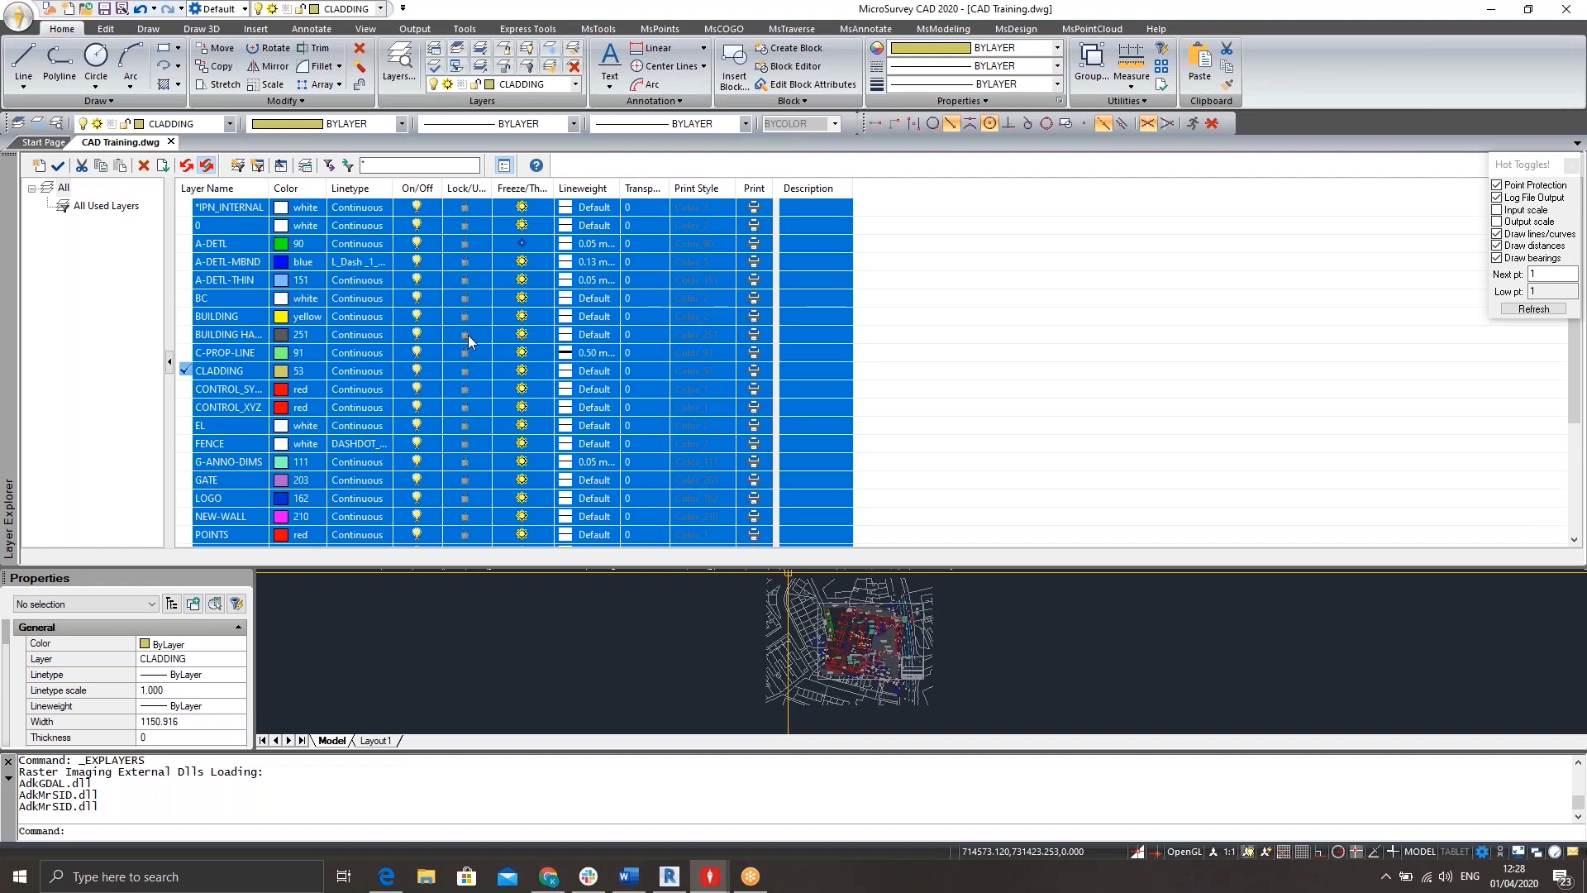
left_click(469, 336)
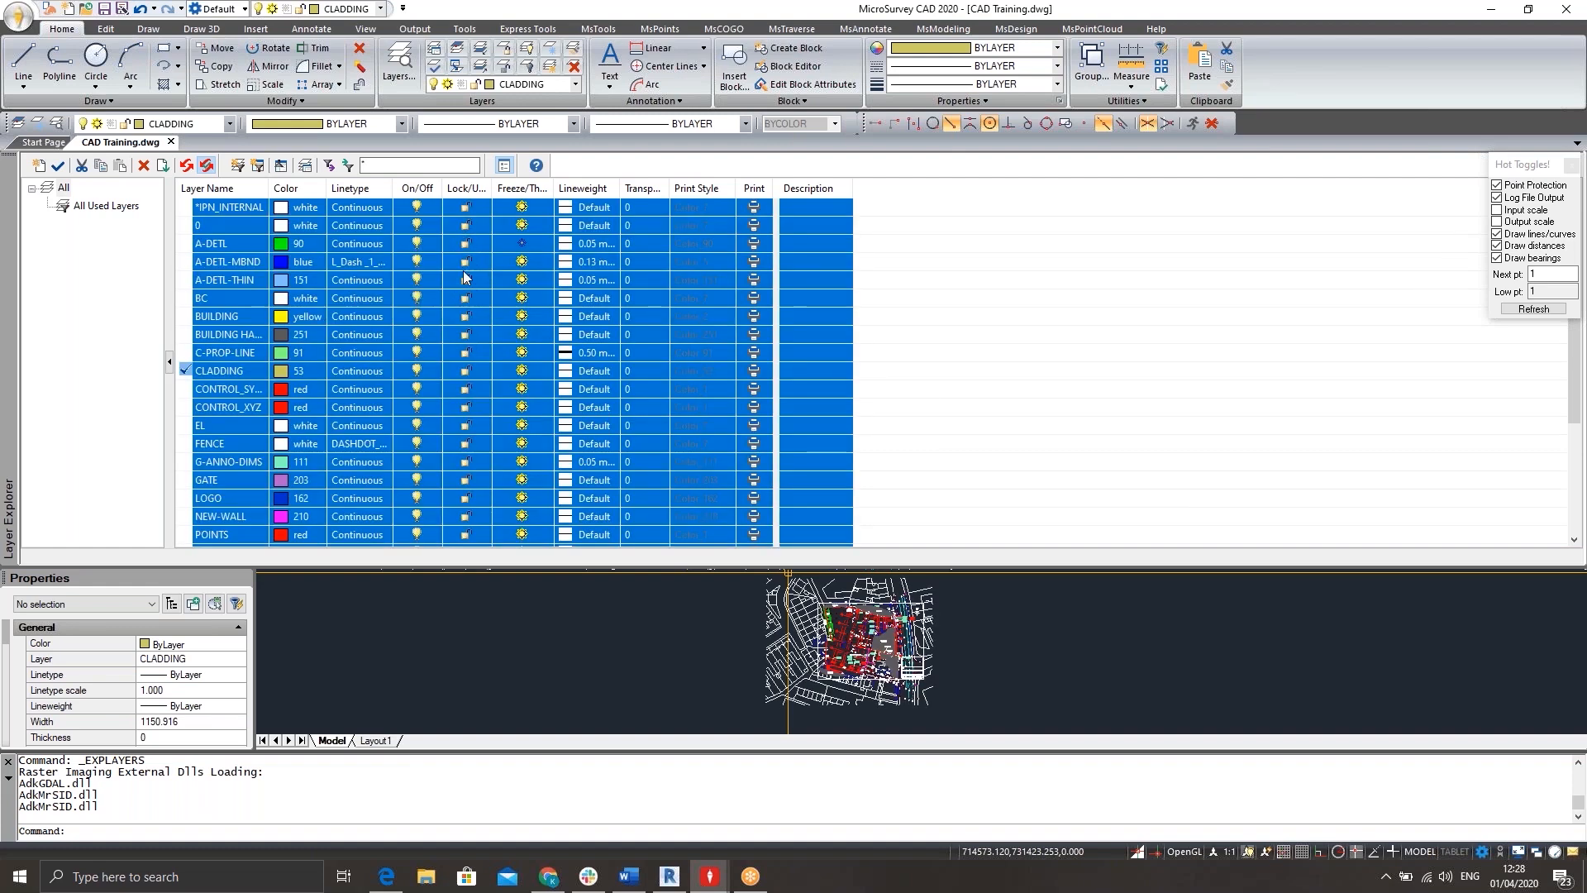
left_click(522, 299)
left_click(893, 468)
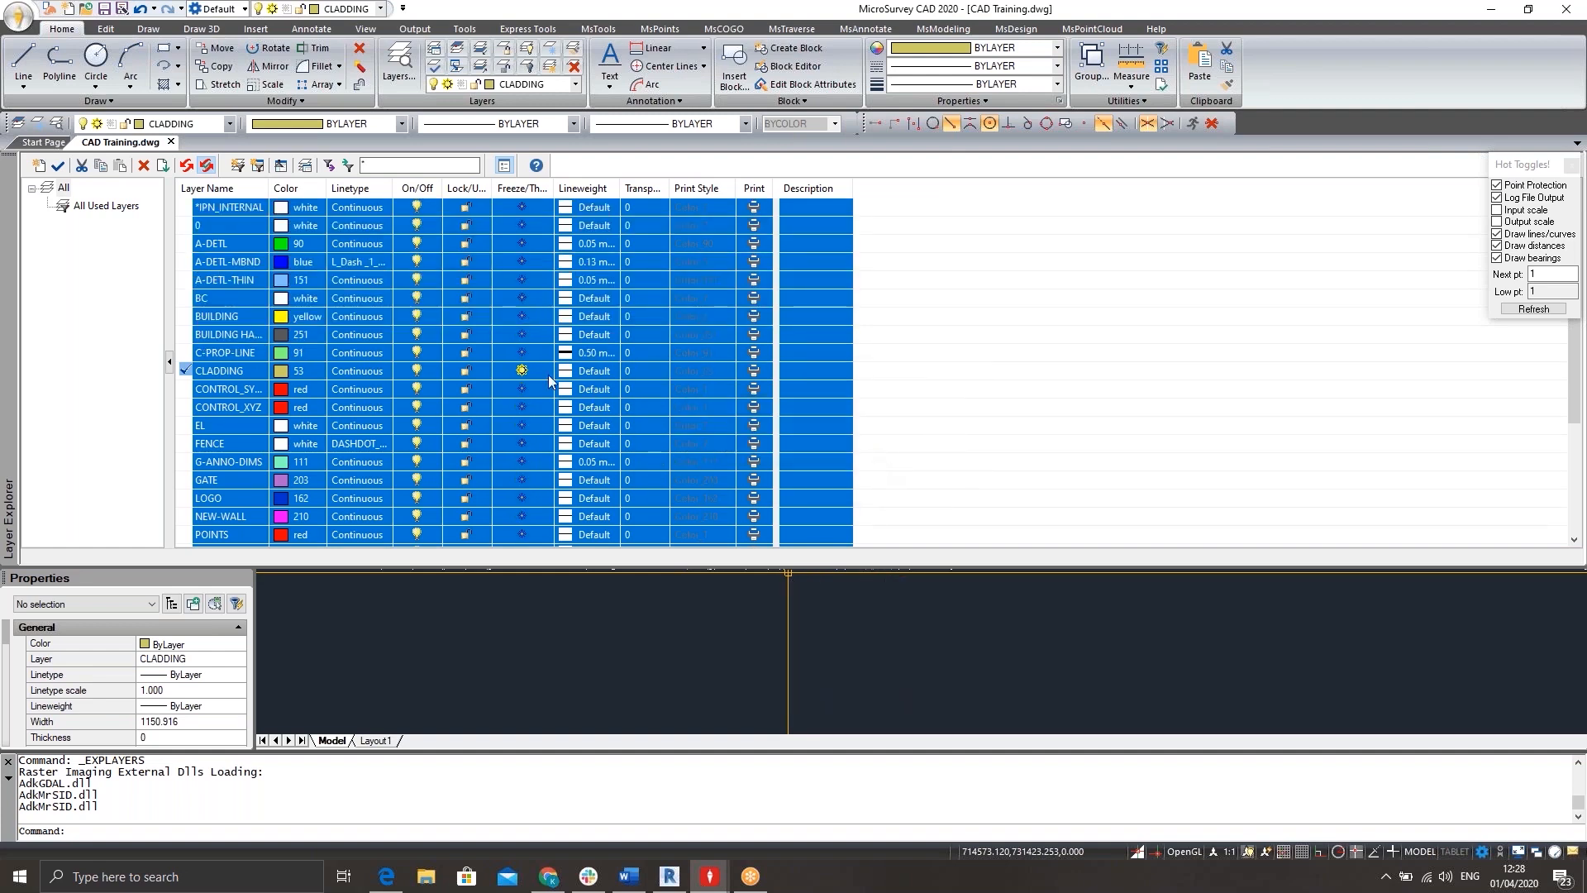
left_click(522, 335)
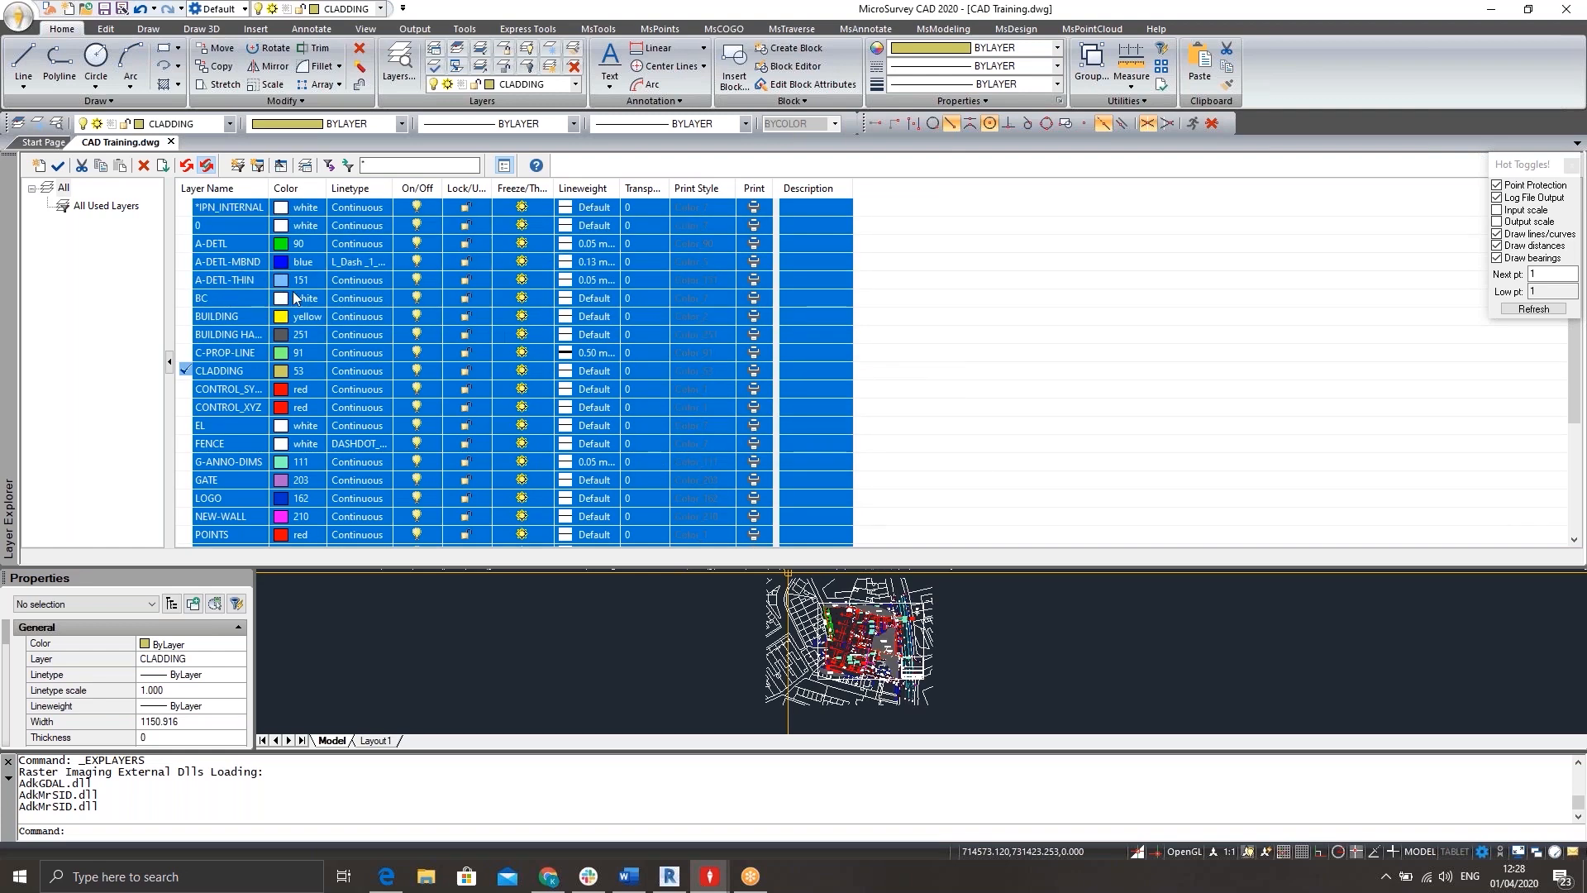
Set the linetype of all selected layers to Continuous and close the Layer Explorer.
left_click(352, 299)
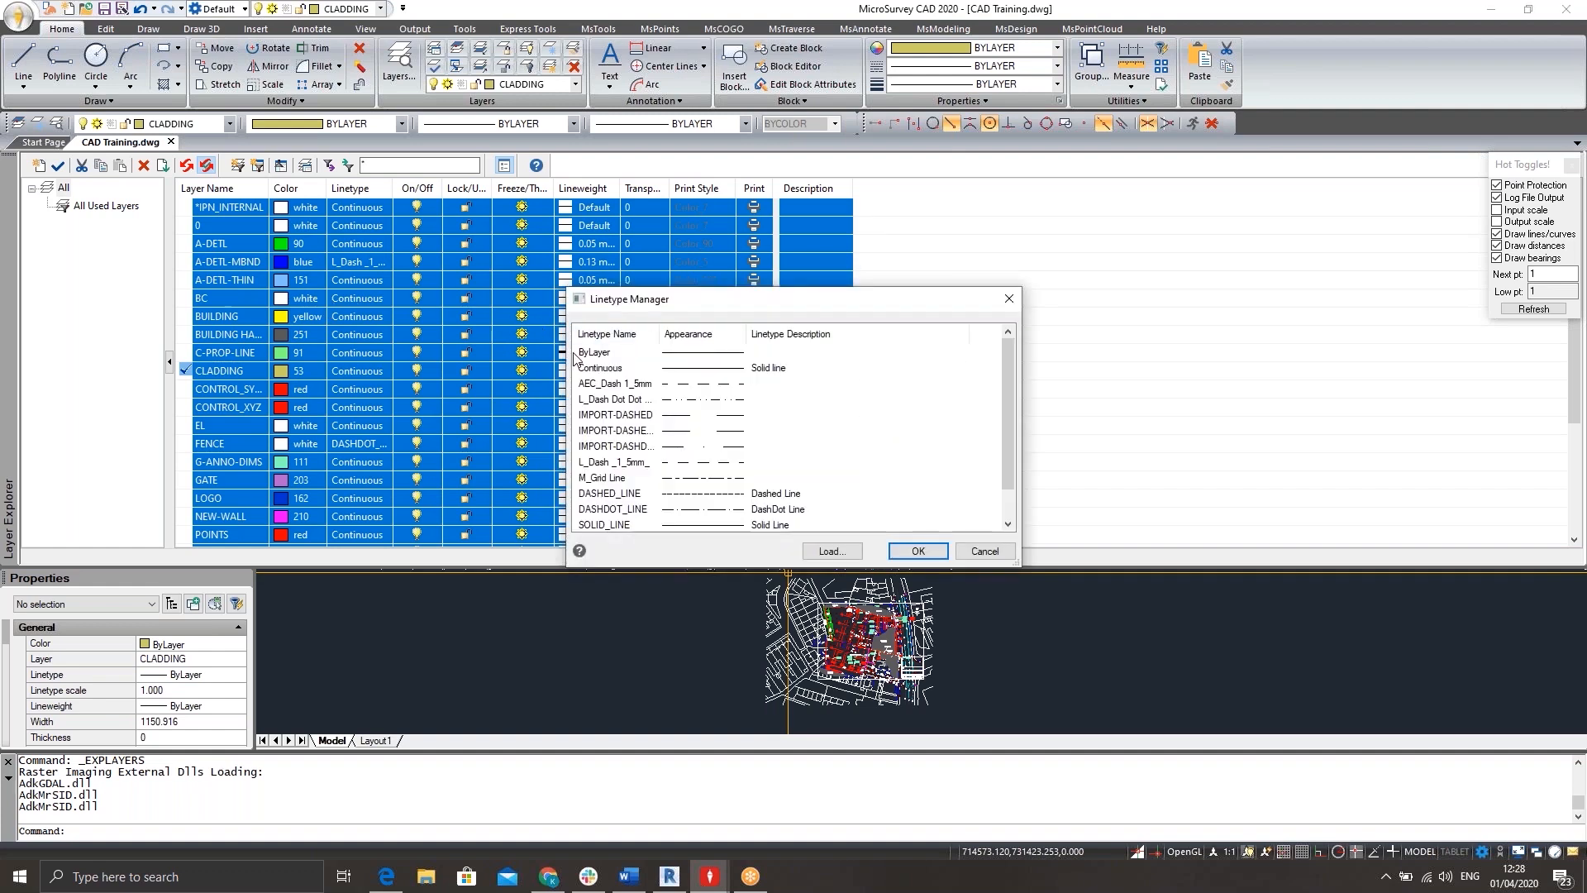
left_click(598, 368)
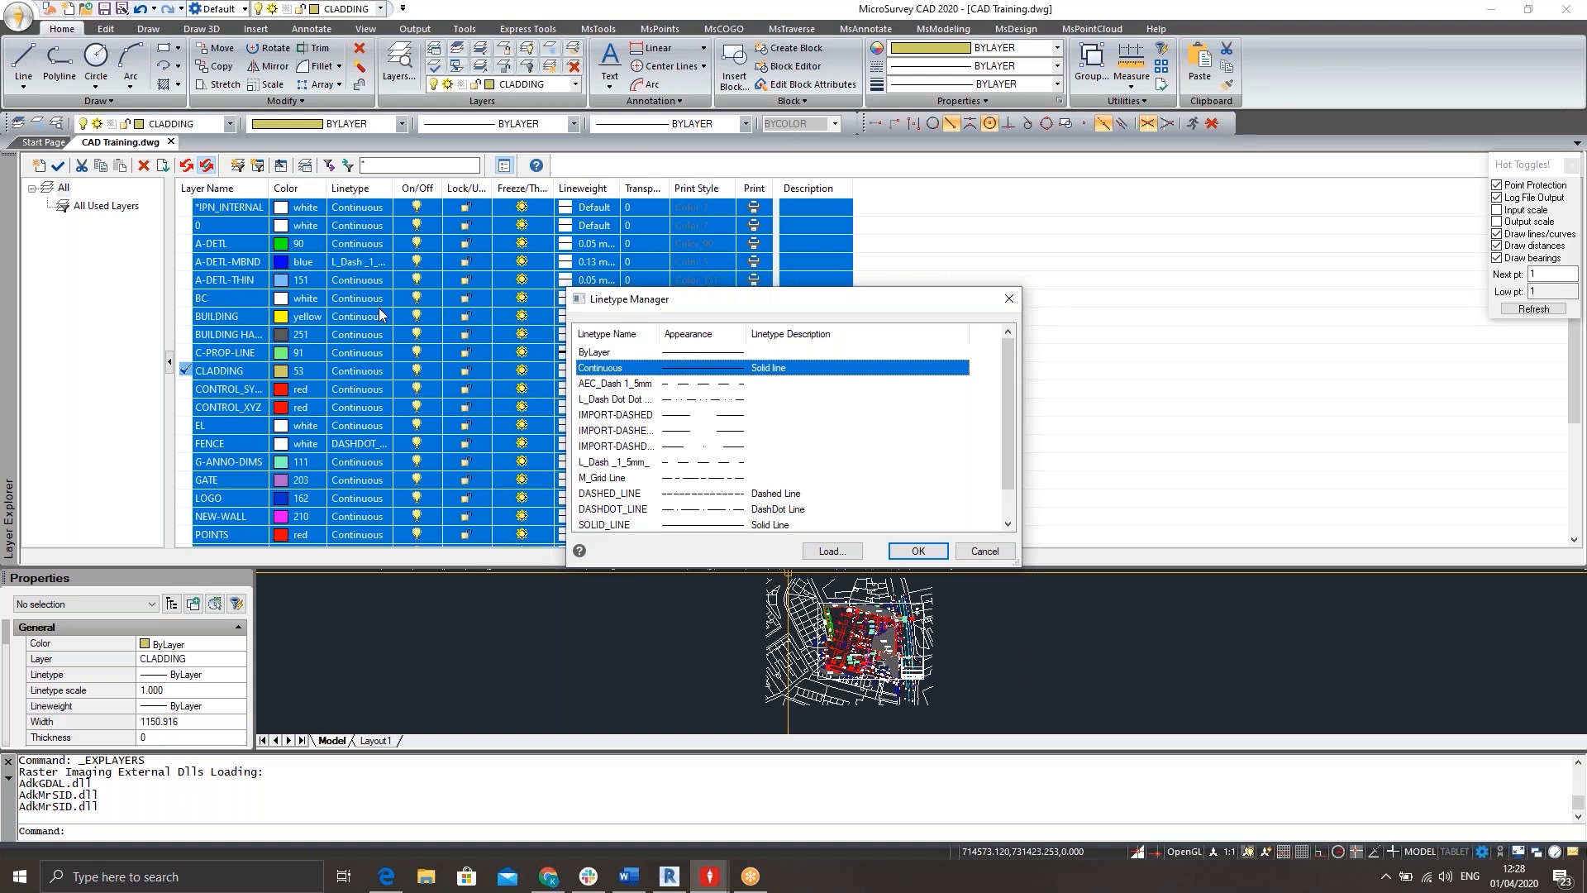
left_click(938, 553)
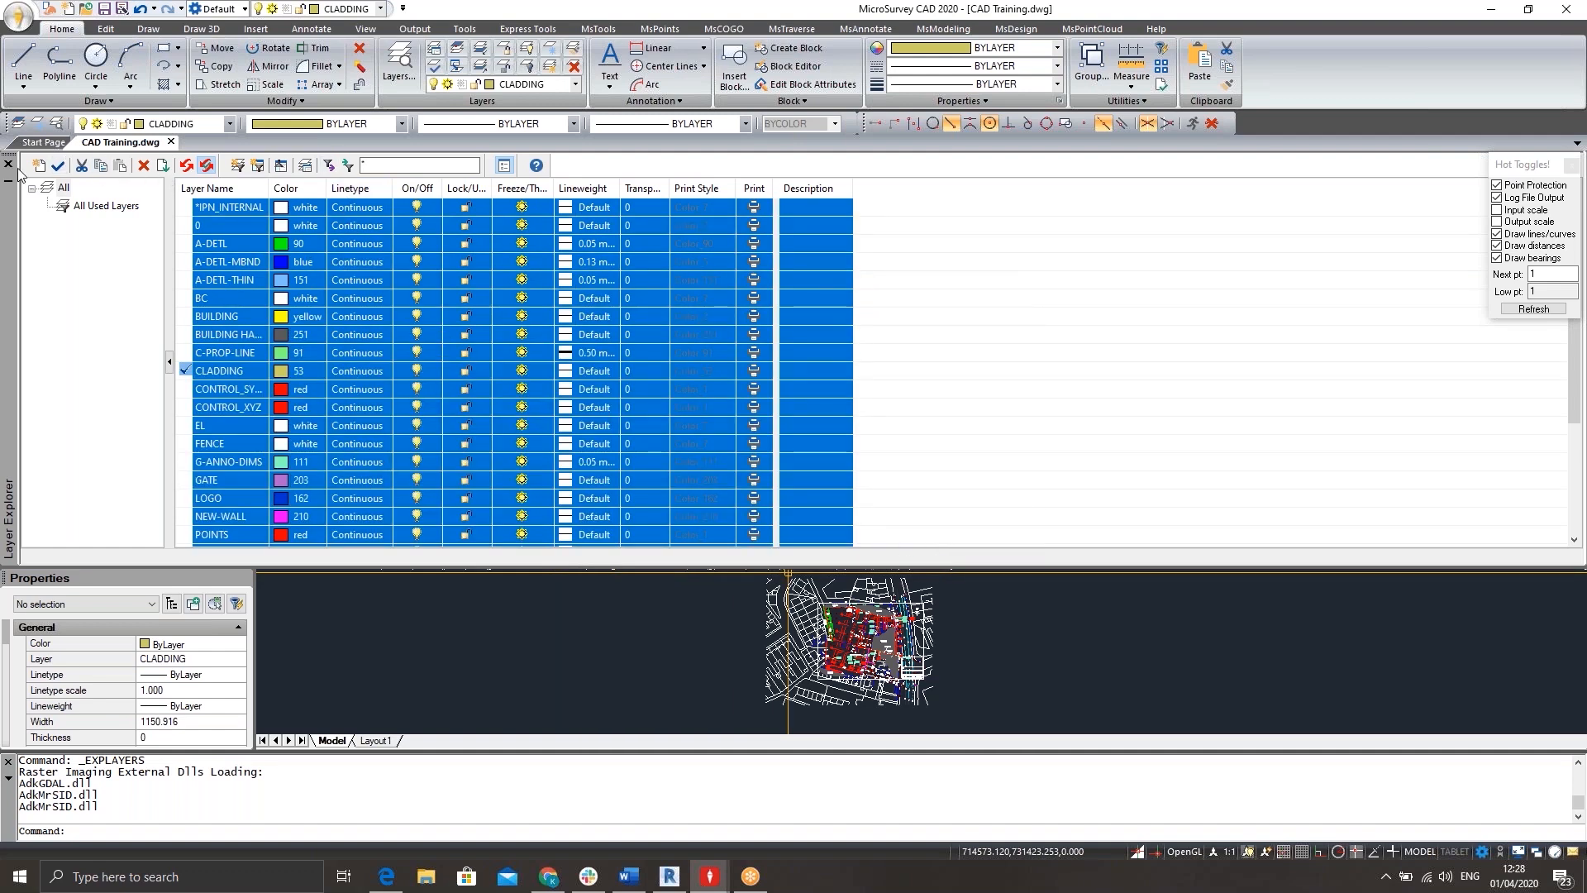
left_click(8, 163)
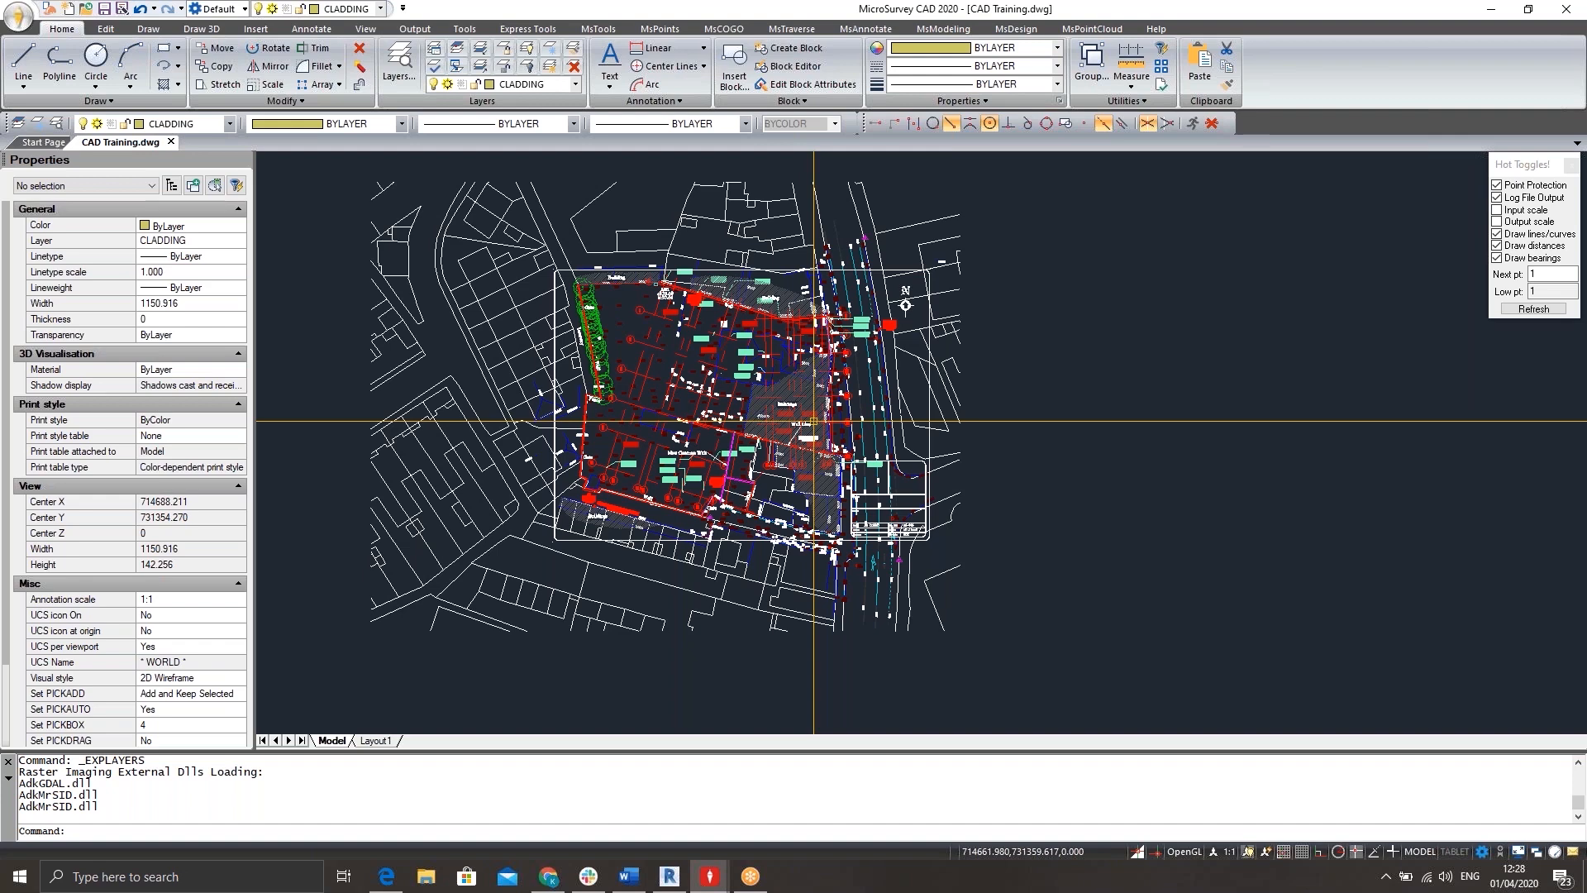
Select the background plan's block reference to examine its properties, and clear the selection.
left_click(512, 457)
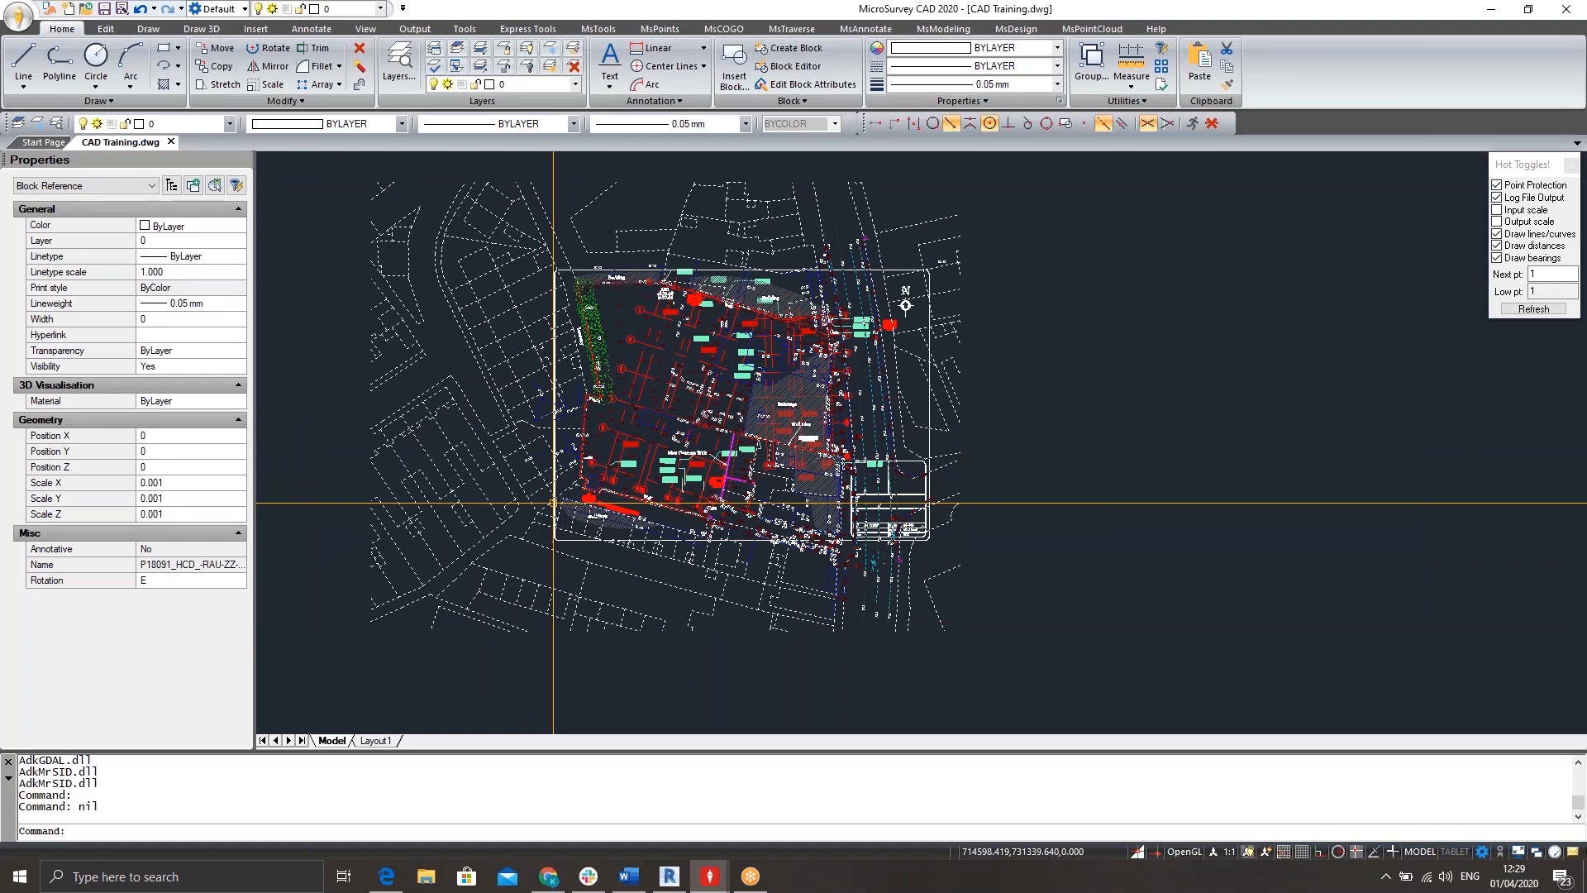
key("Escape")
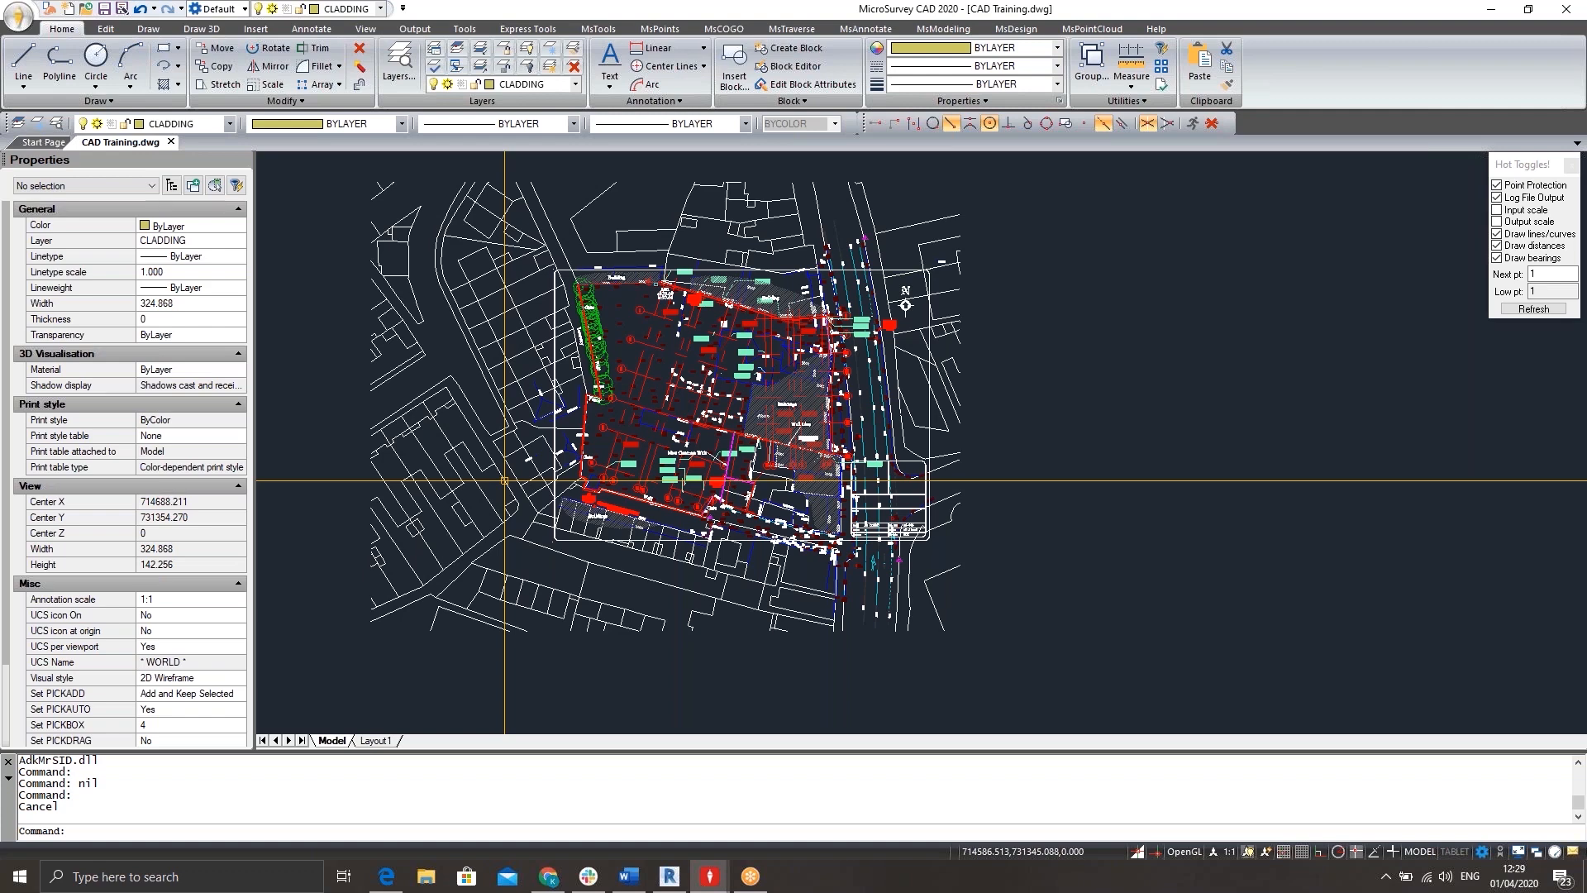
middle_click_drag(594, 393, 637, 411)
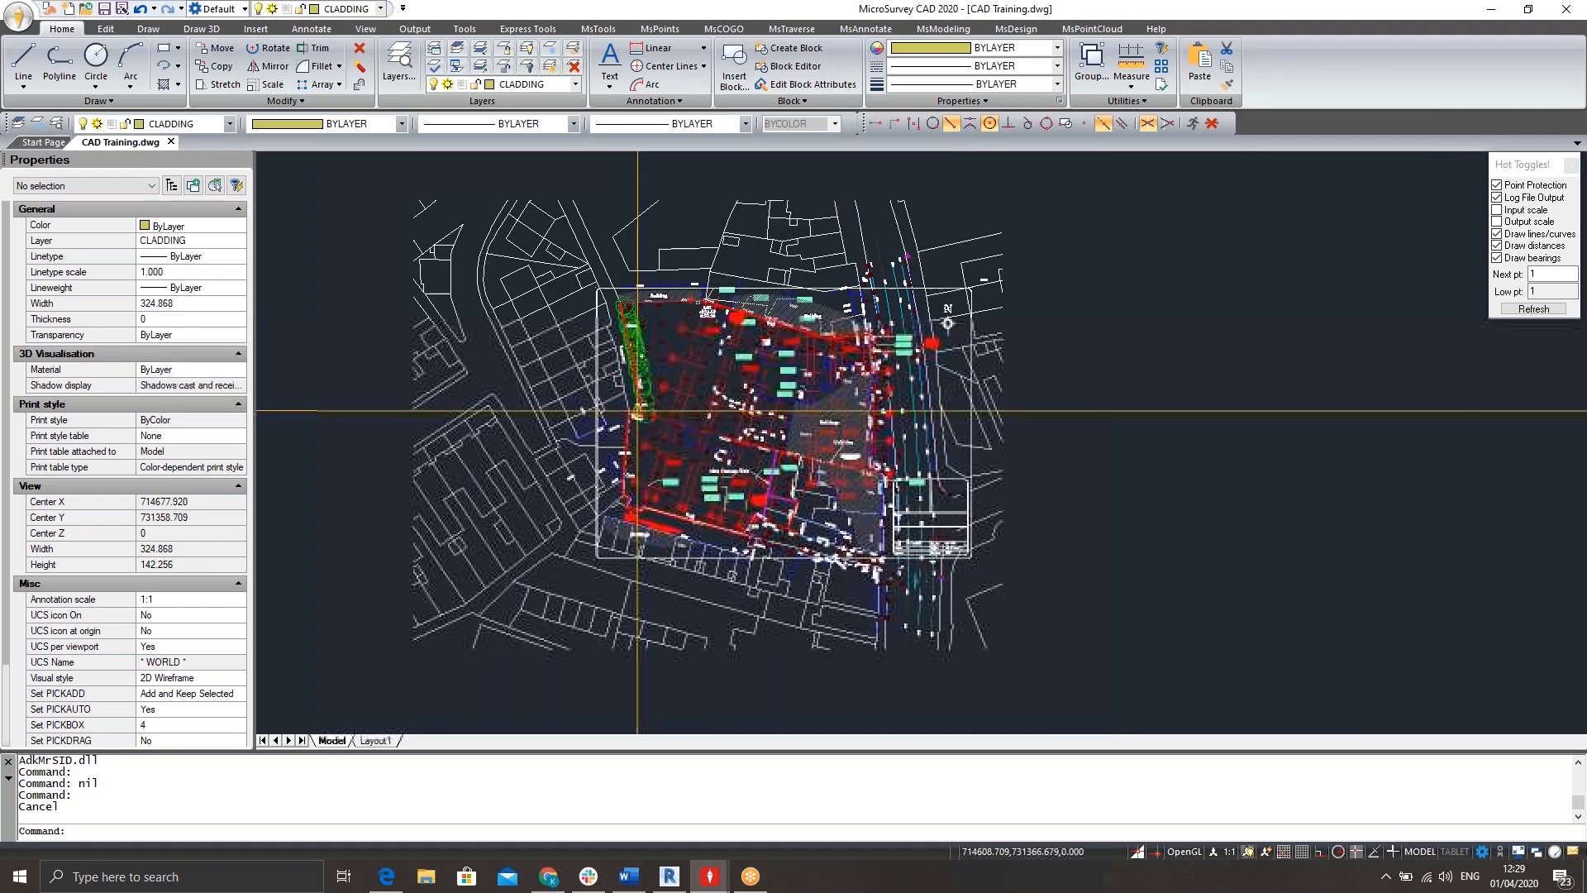
Explode all entities of the site drawing, including the surrounding background plan.
type("exp")
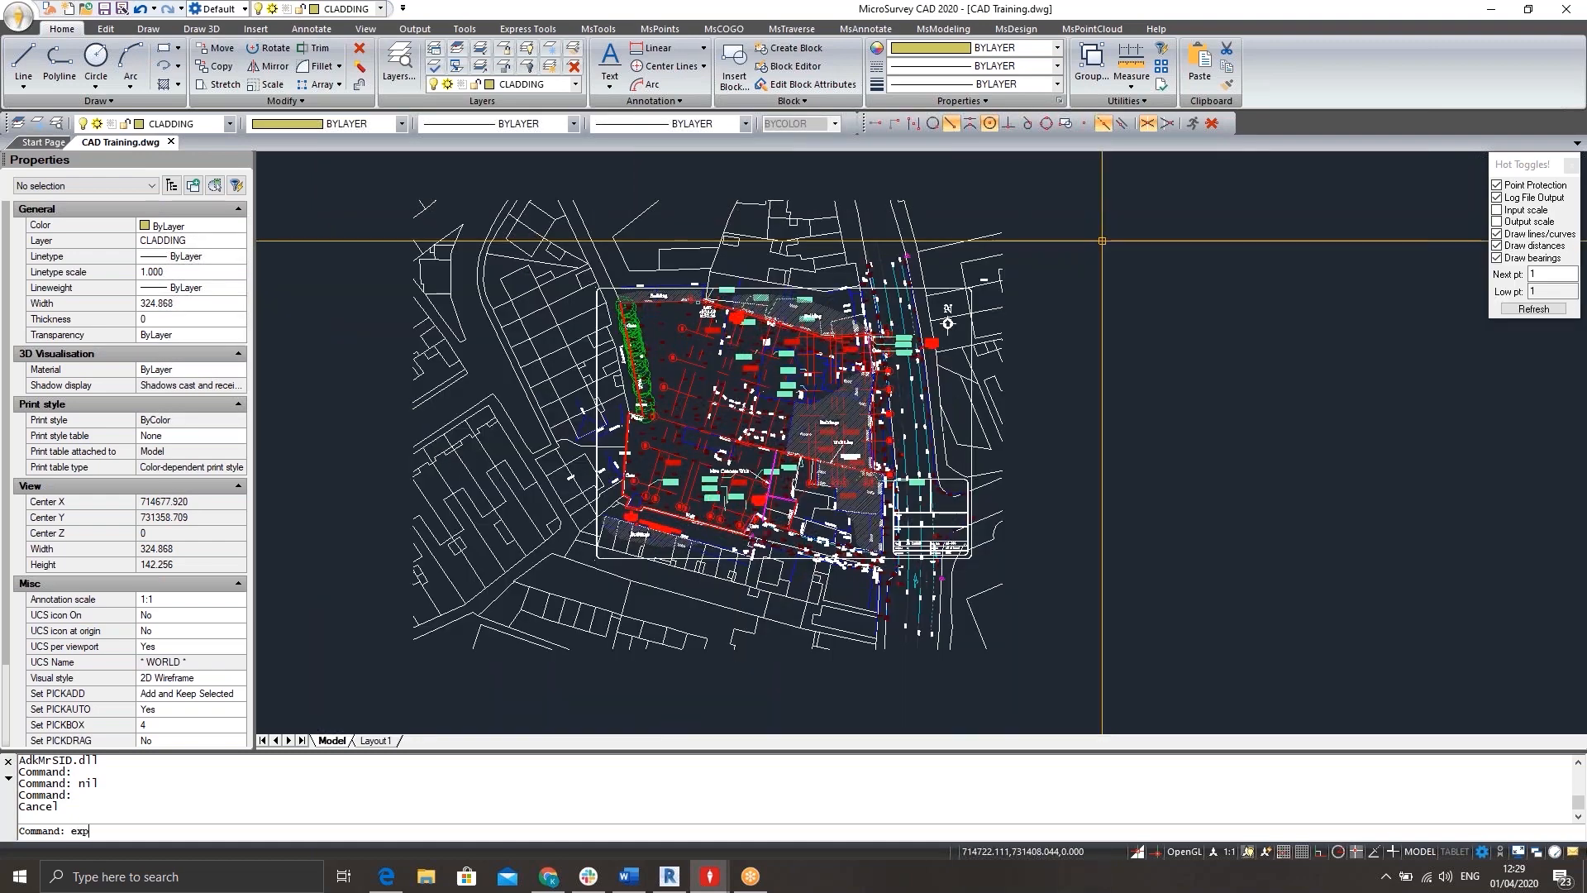
type("lode")
key("Return")
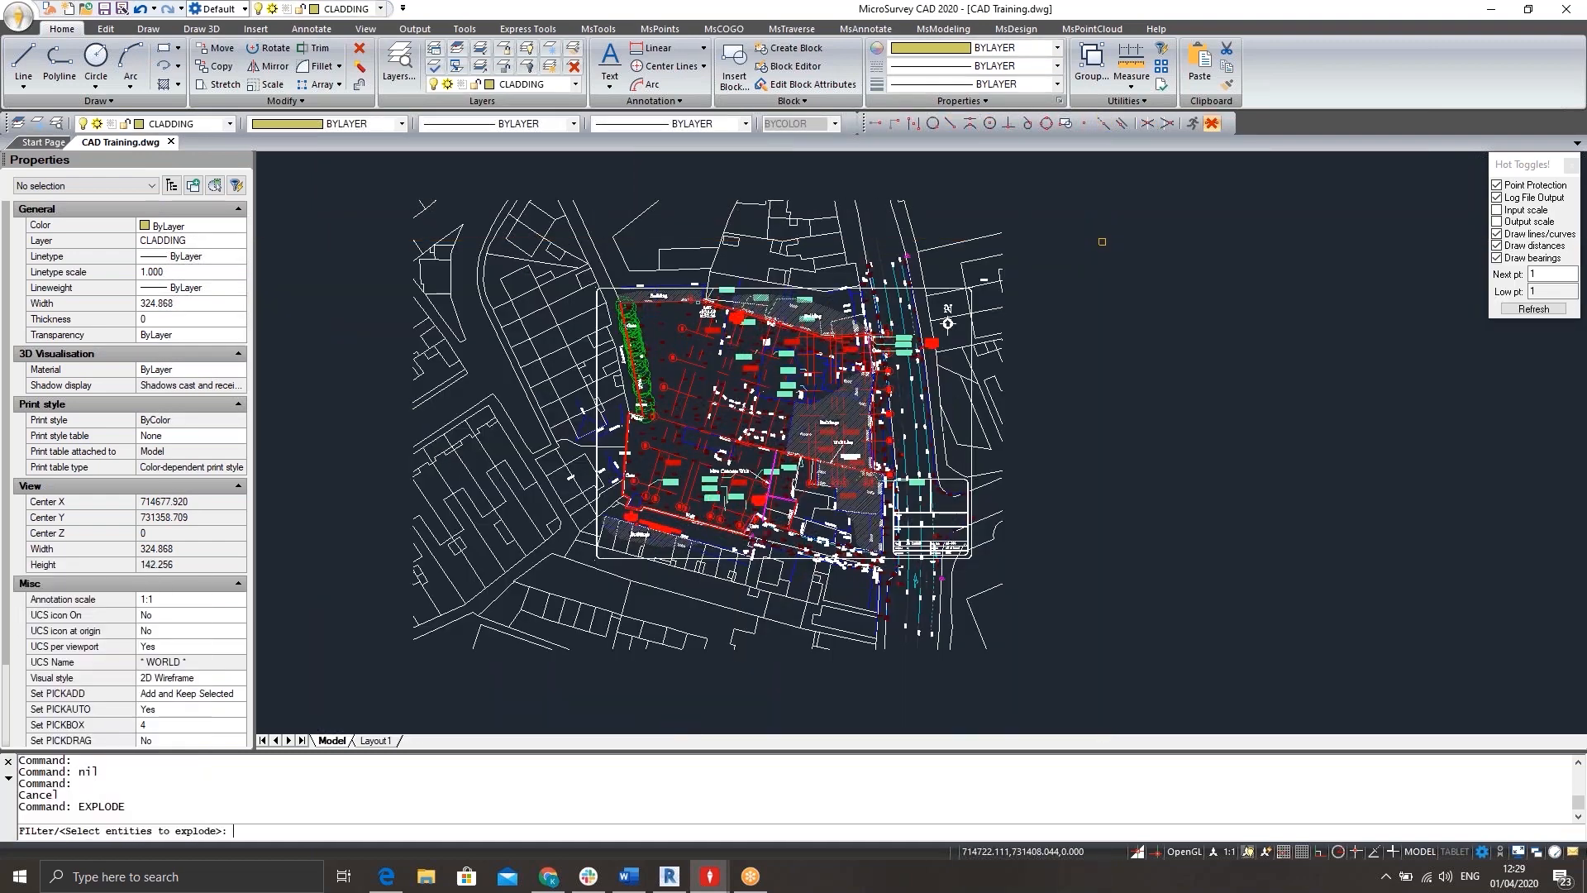
left_click(1059, 170)
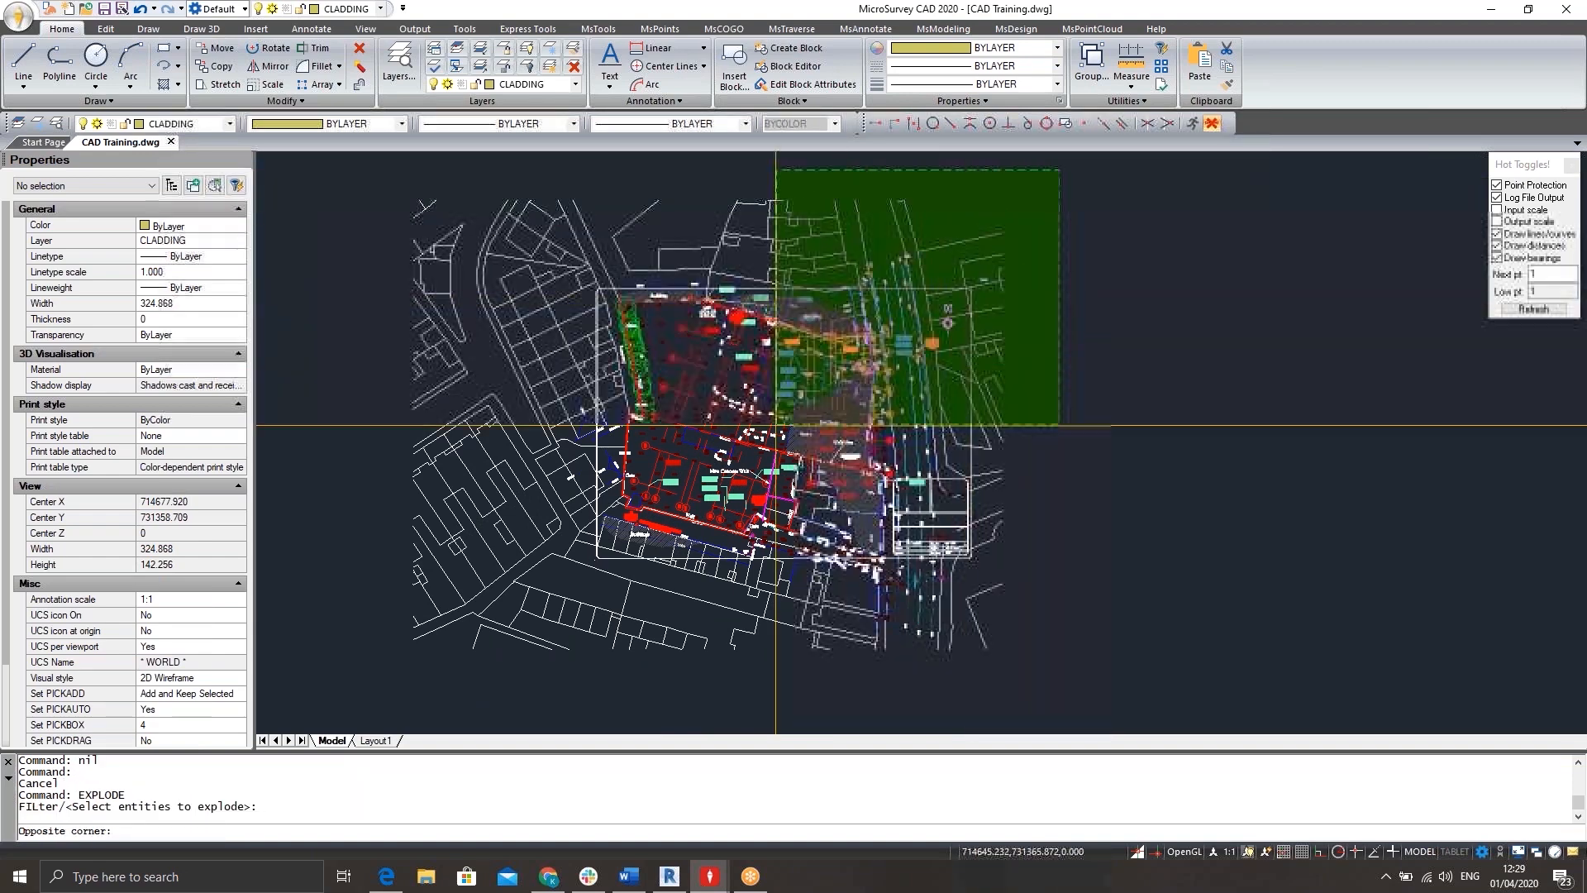
left_click(352, 666)
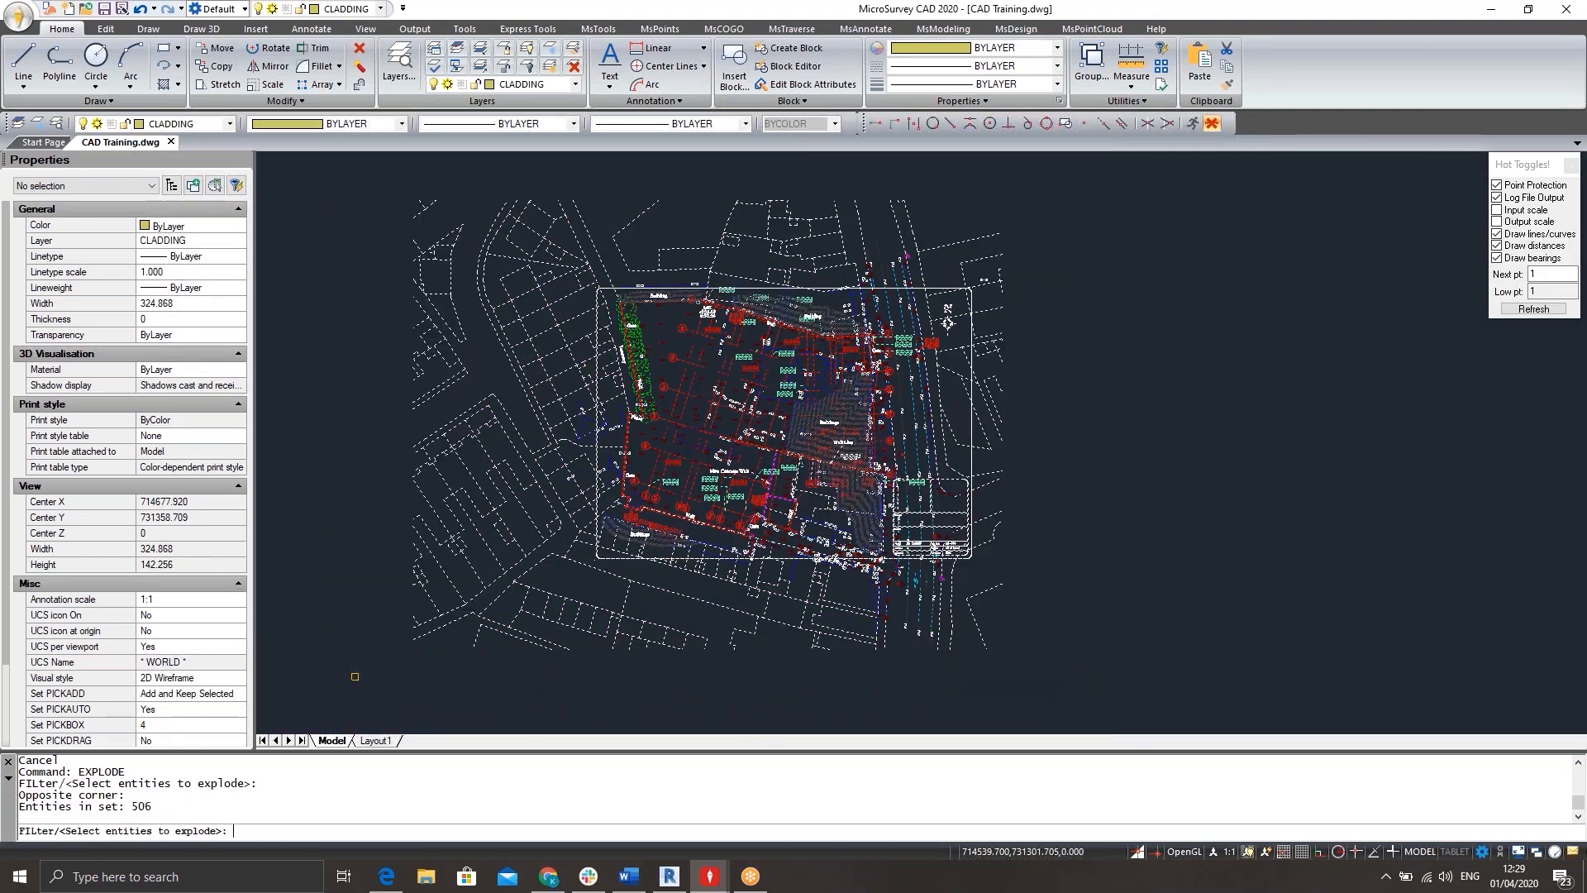
key("Return")
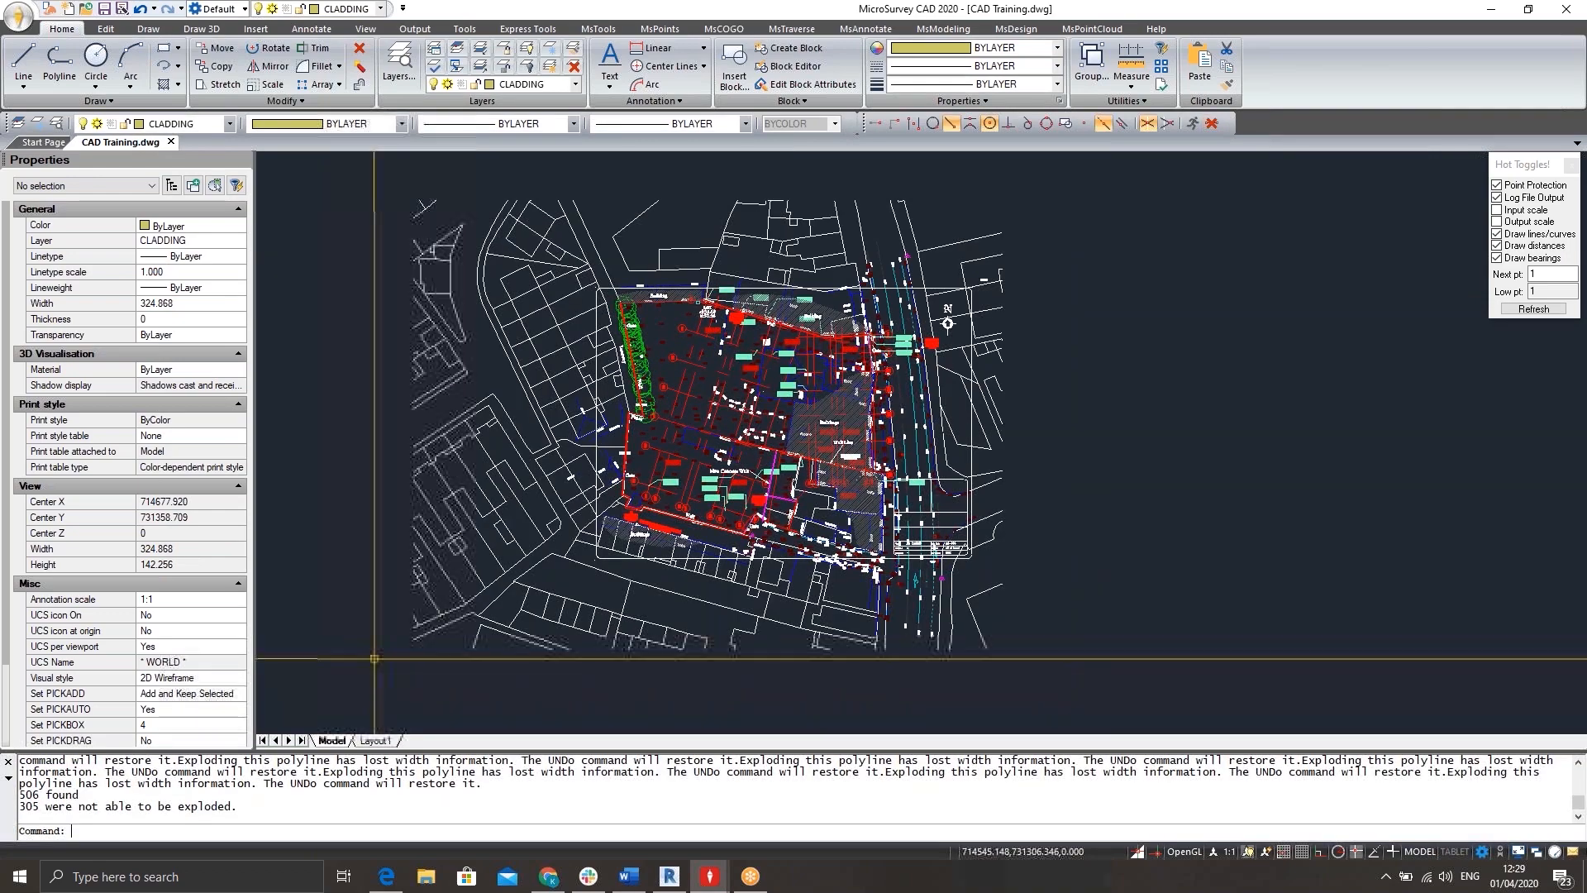
Select a single line of the exploded background plan to examine its properties, and clear the selection.
left_click(465, 556)
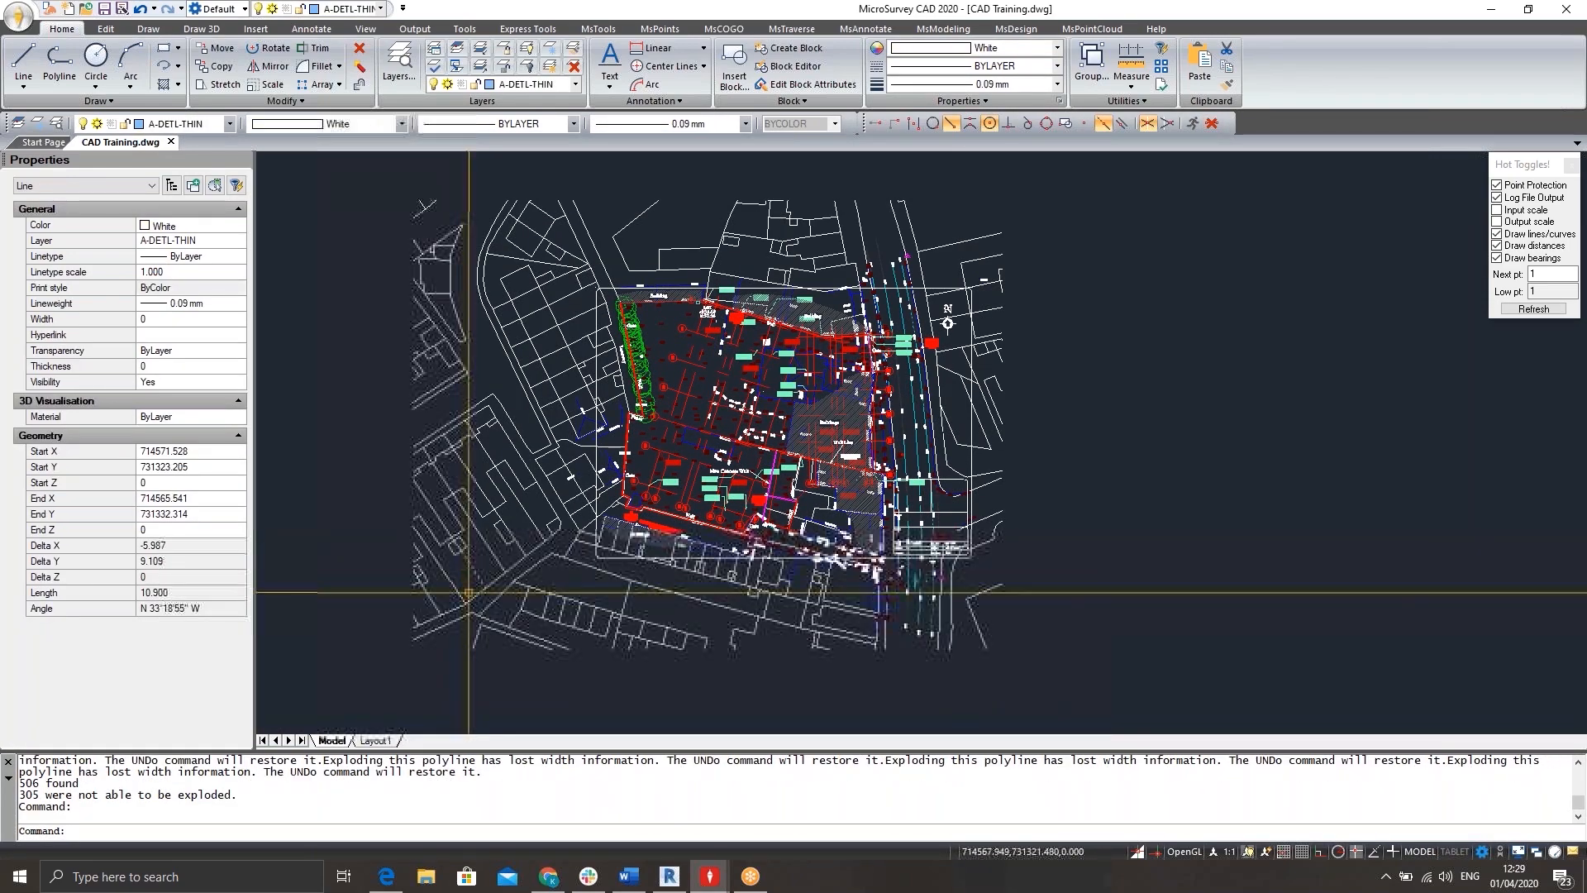
scroll(464, 521, "up", 5)
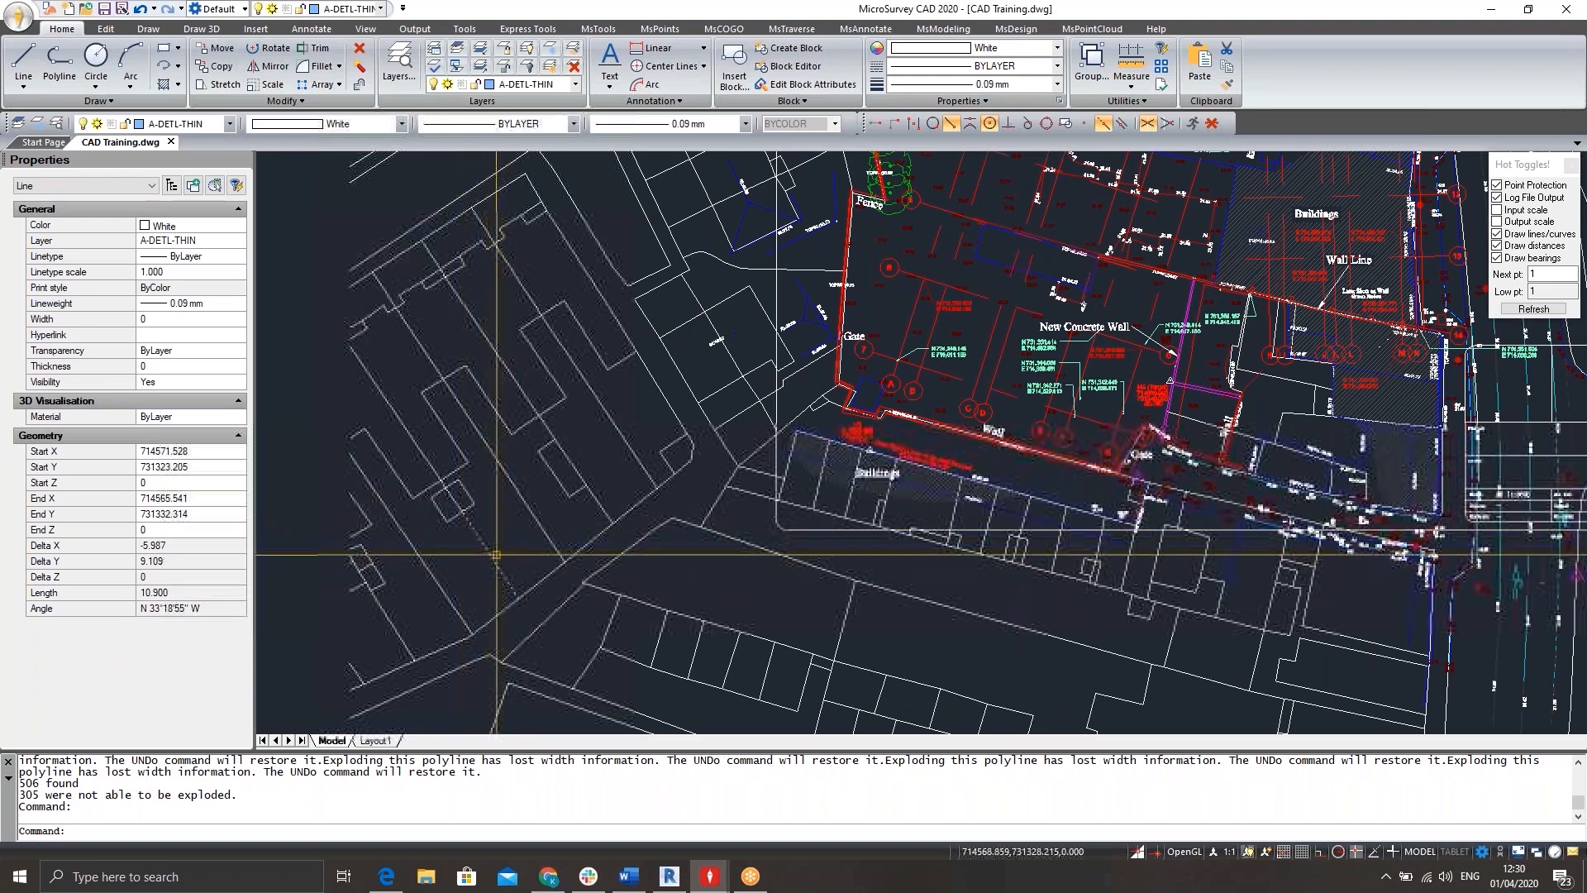
scroll(735, 490, "down", 5)
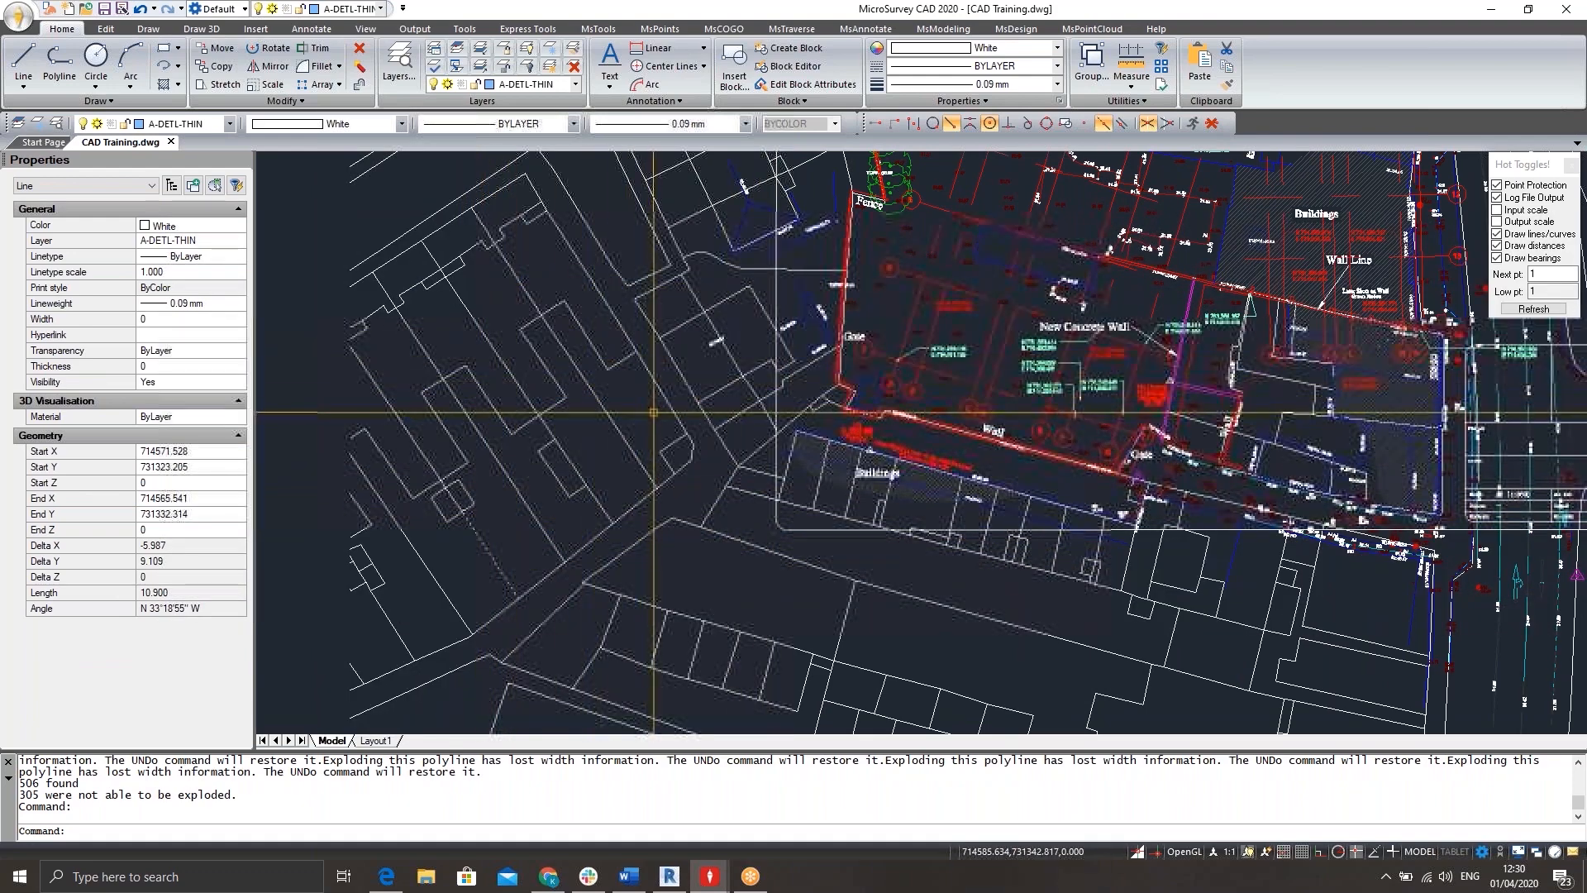
key("Escape")
key("Escape")
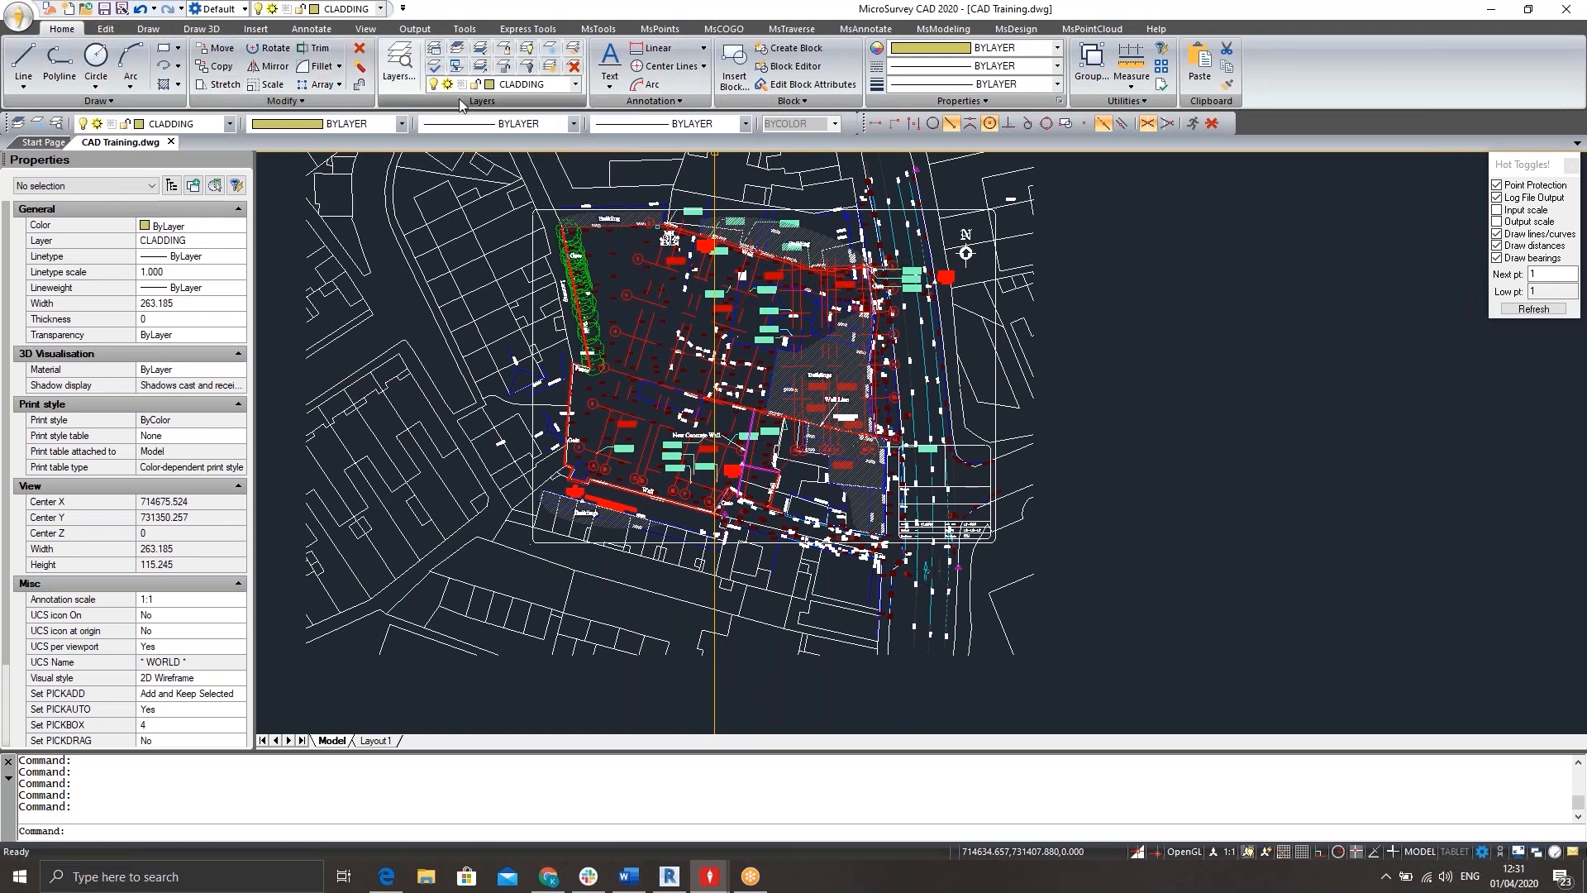
Freeze the S-GRID and S-GRID-IDEN layers by picking a grid line and a grid bubble in the drawing.
left_click(552, 51)
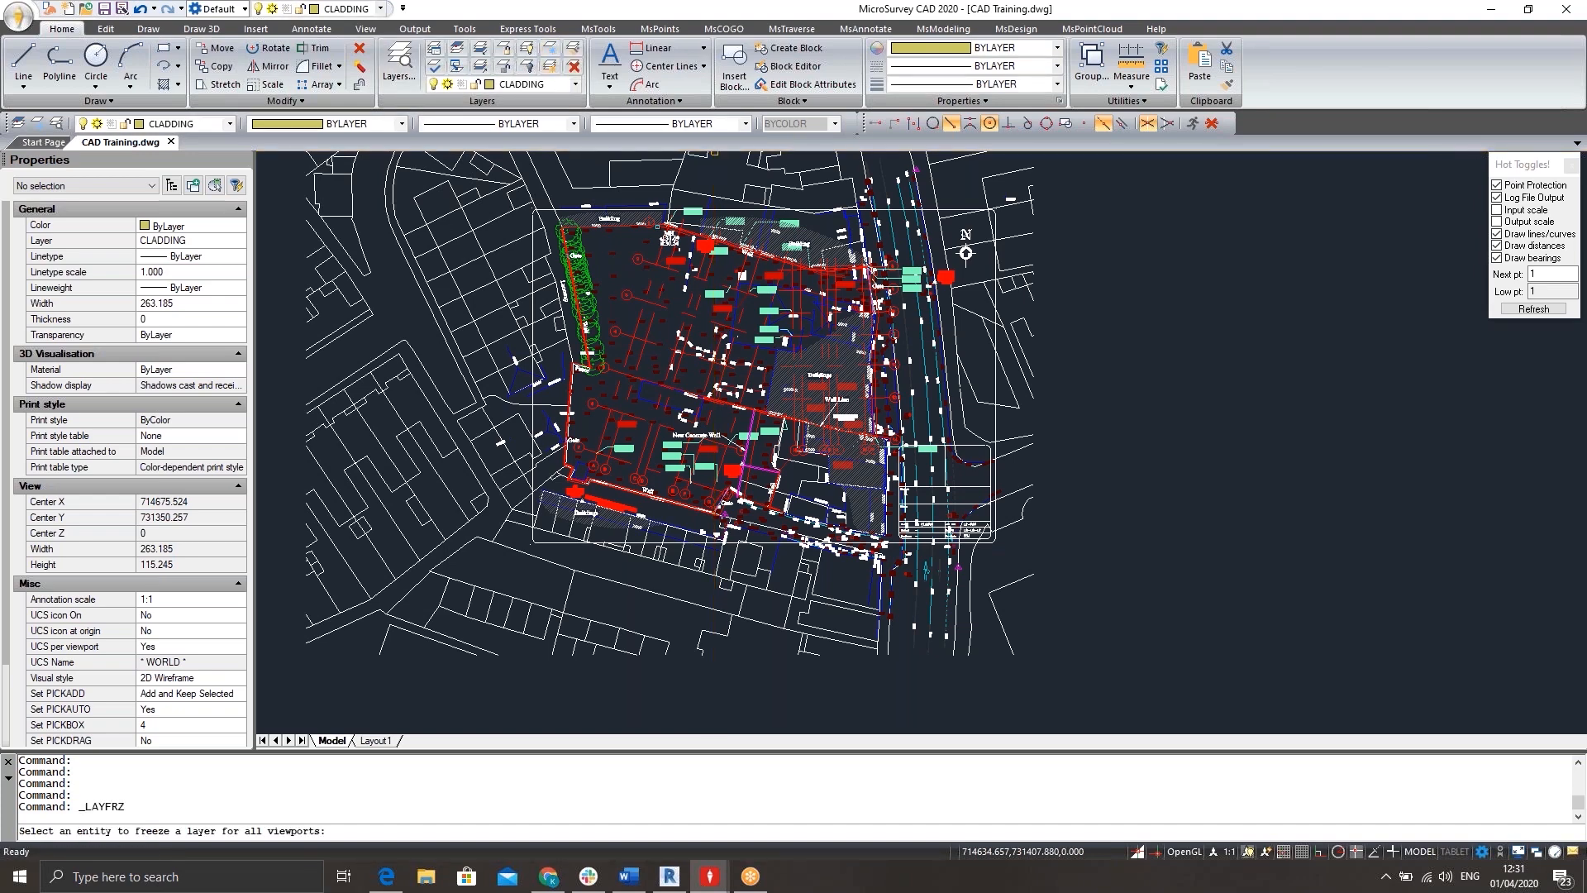
scroll(670, 370, "up", 10)
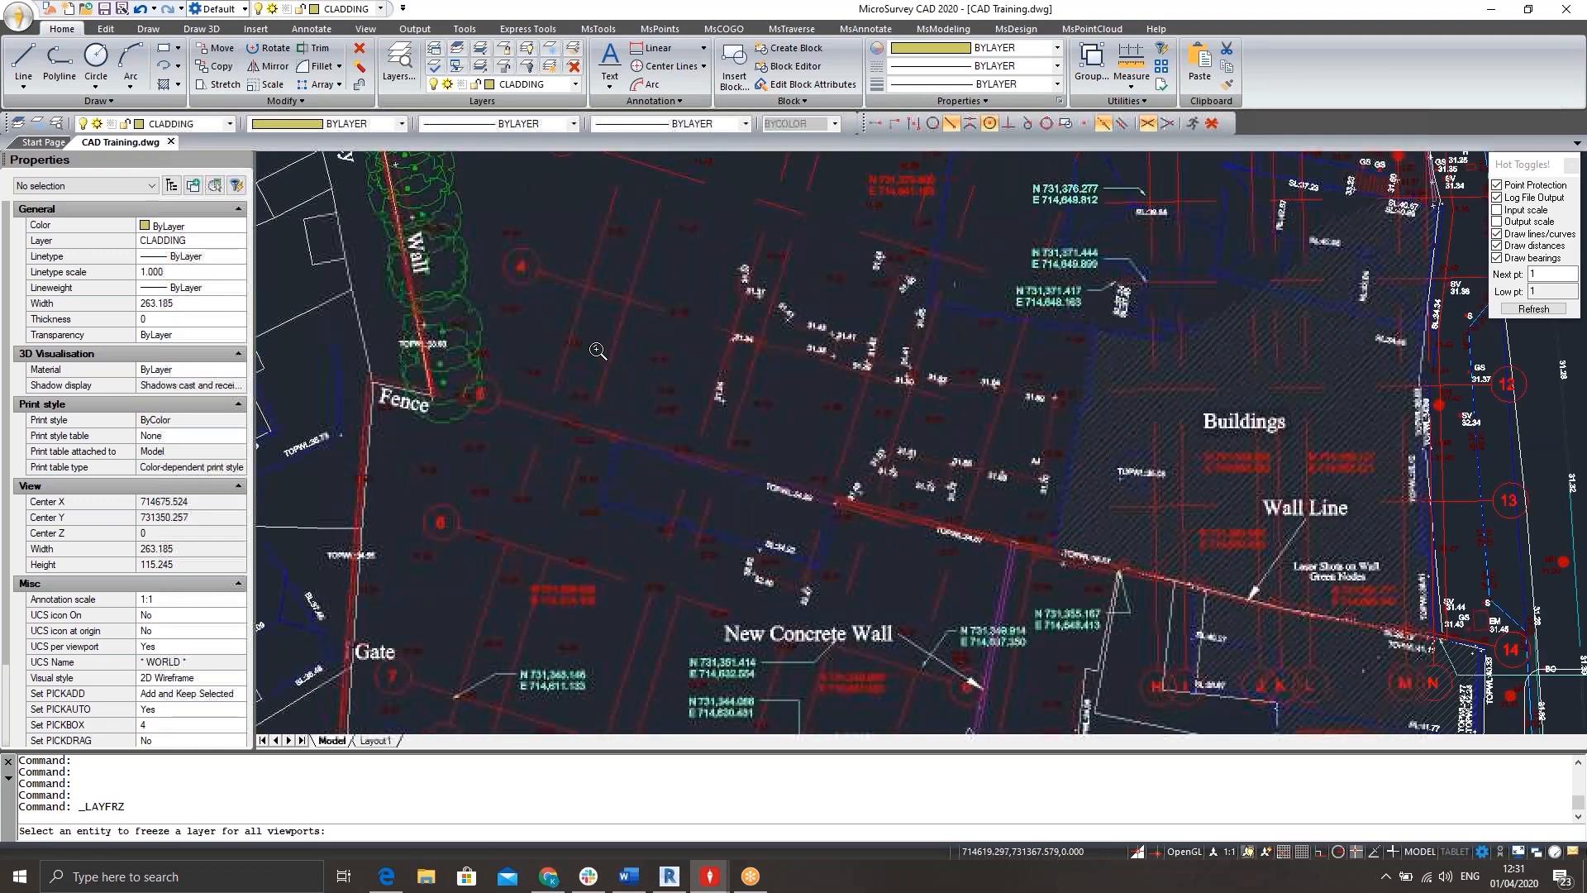
left_click(569, 296)
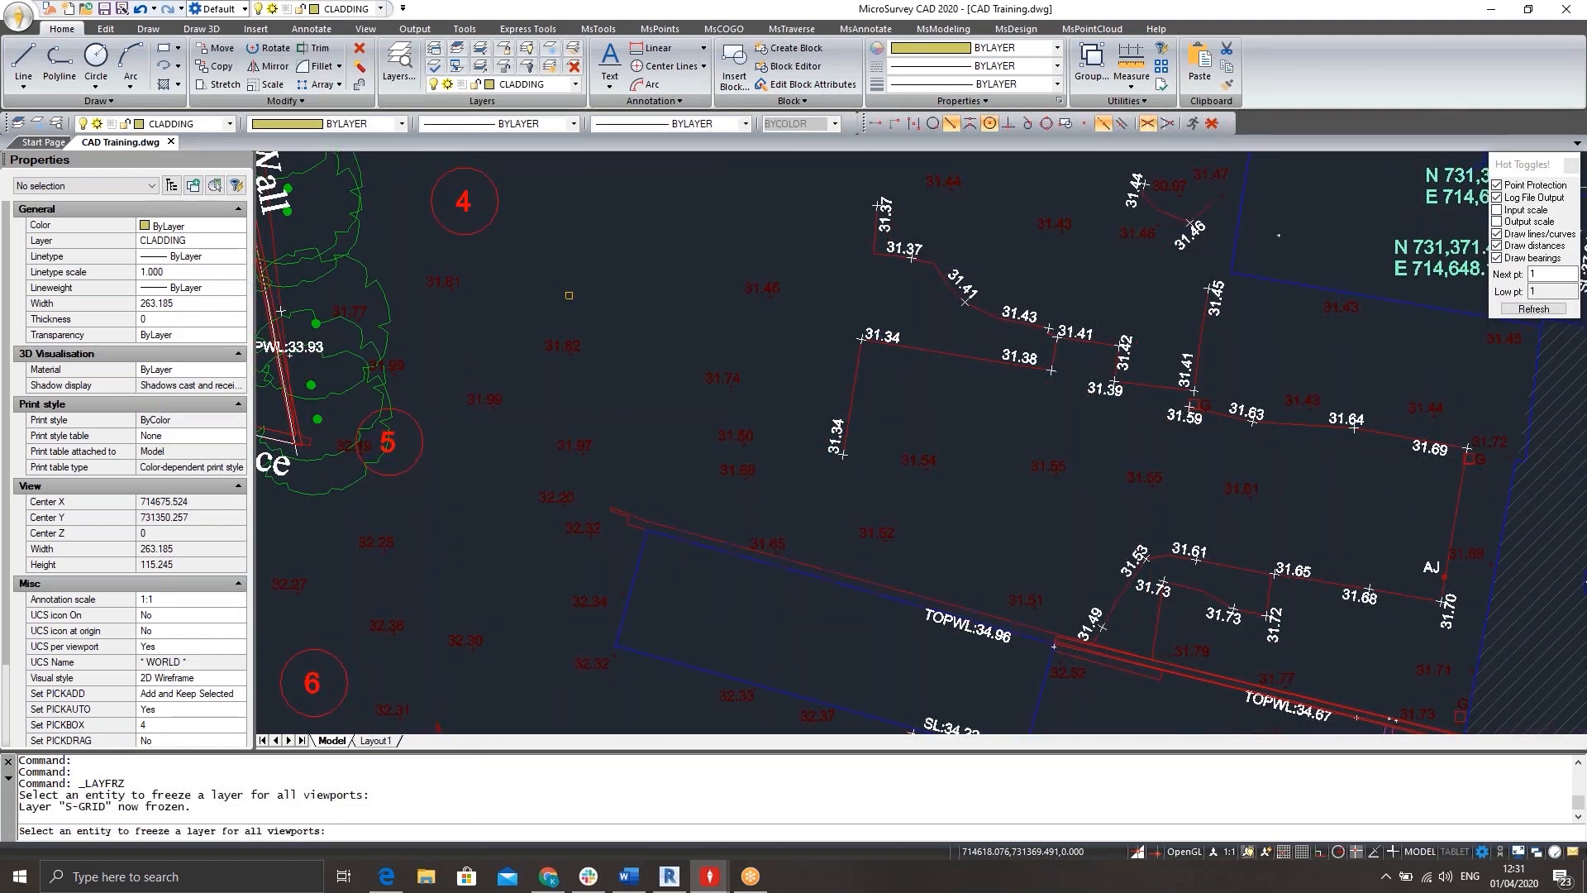
left_click(461, 206)
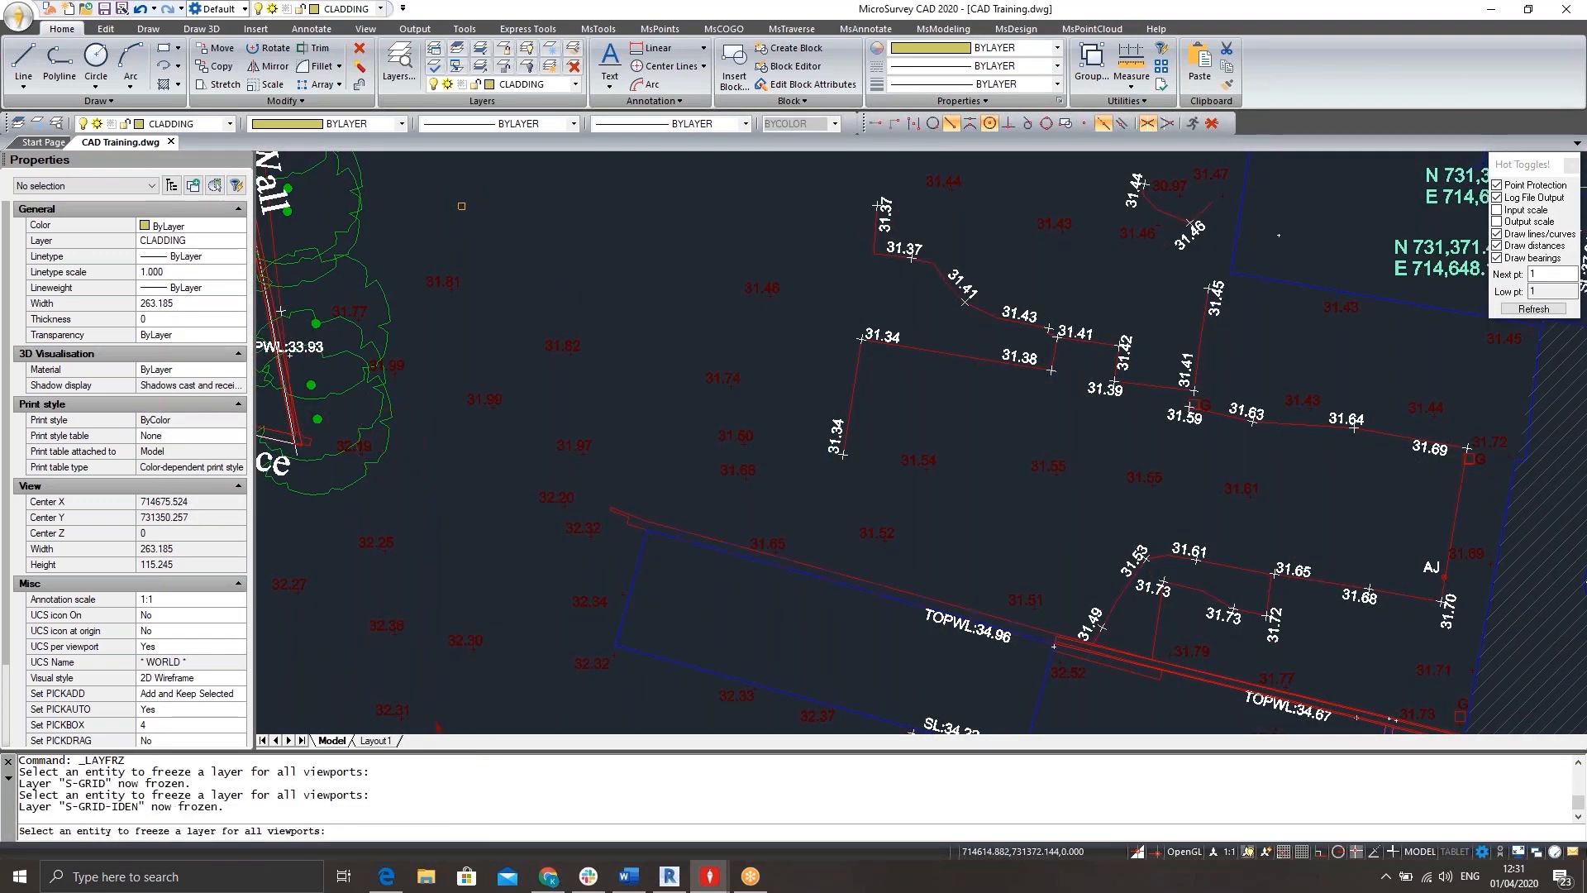
Freeze the layers A-DETL-MBND, 0 and A-DETL-THIN by picking their entities along the road east of the buildings.
scroll(705, 359, "down", 5)
scroll(1223, 401, "up", 5)
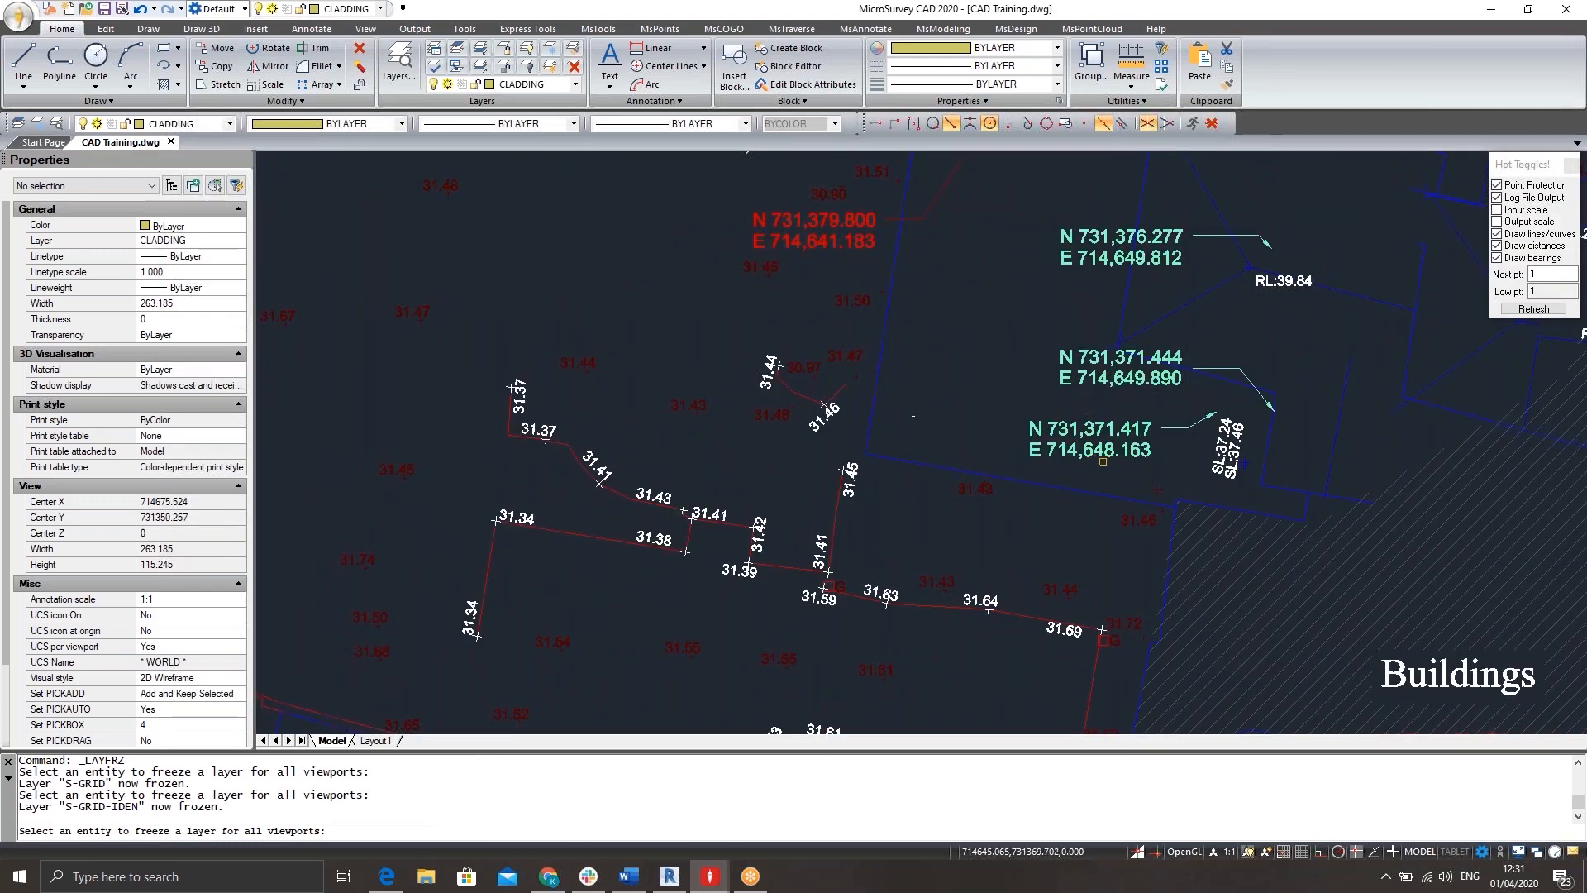
mouse_move(1178, 263)
middle_mouse_down()
mouse_move(711, 303)
mouse_move(698, 290)
middle_mouse_up()
scroll(707, 287, "down", 3)
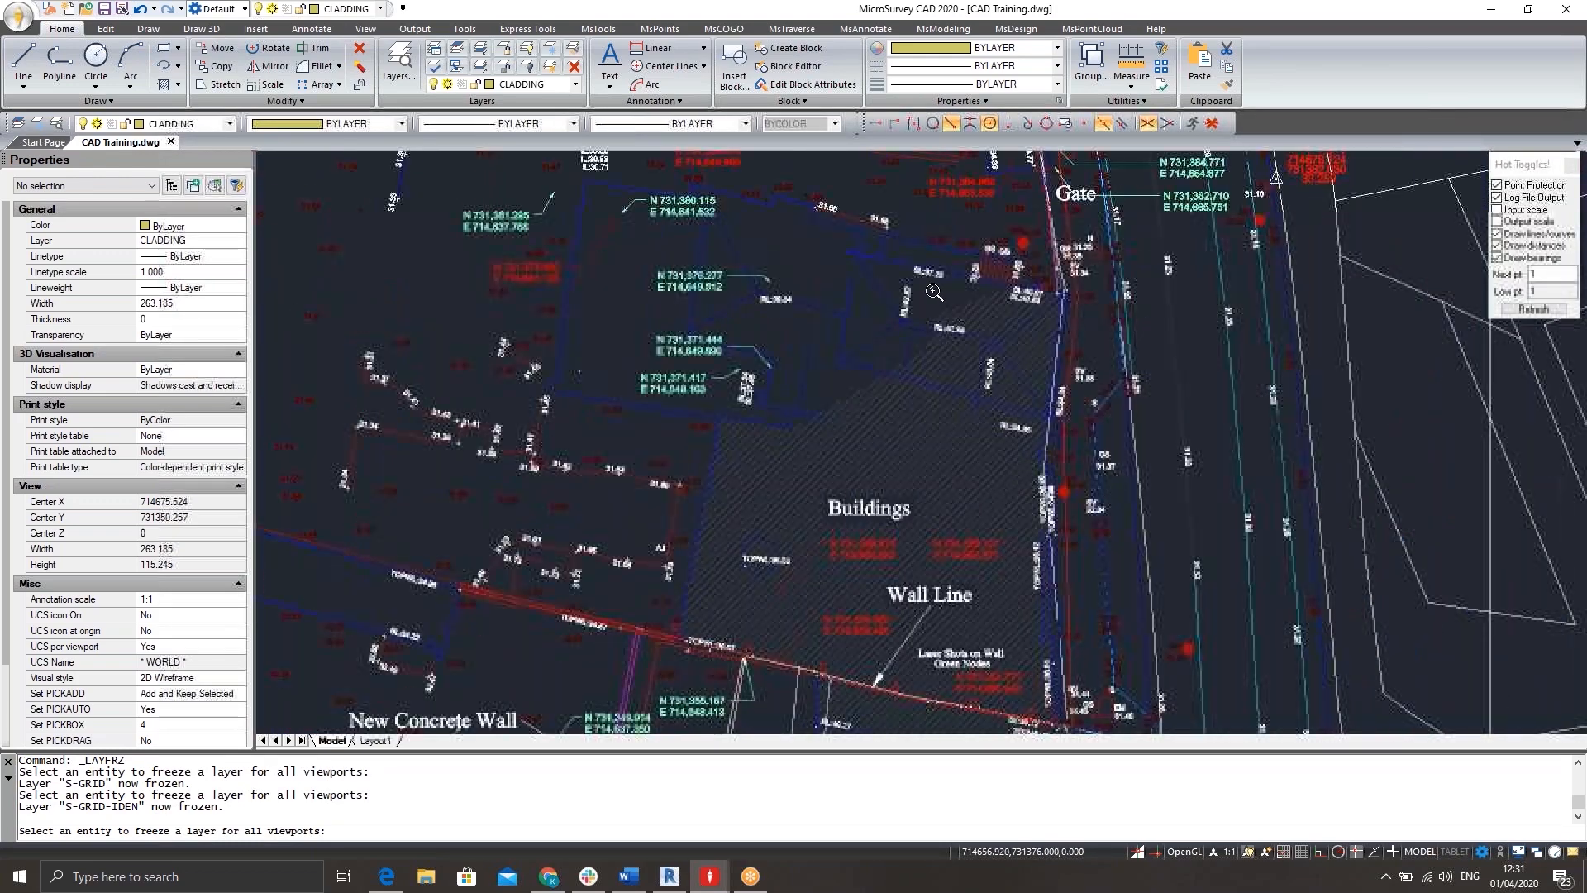
scroll(1153, 337, "up", 2)
left_click(1210, 321)
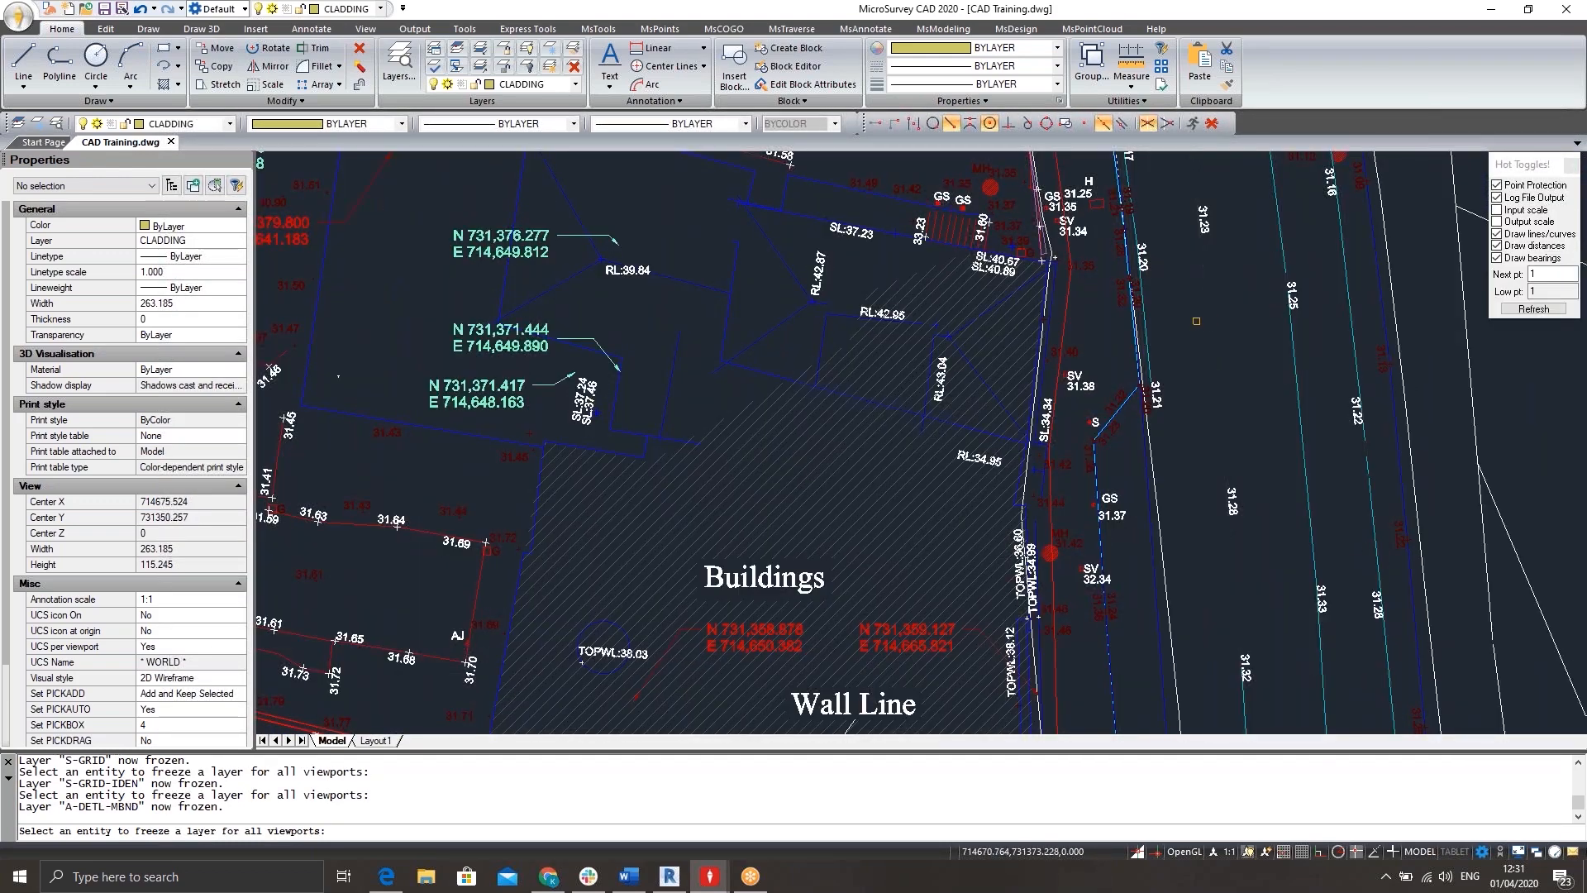
left_click(1145, 325)
left_click(1139, 325)
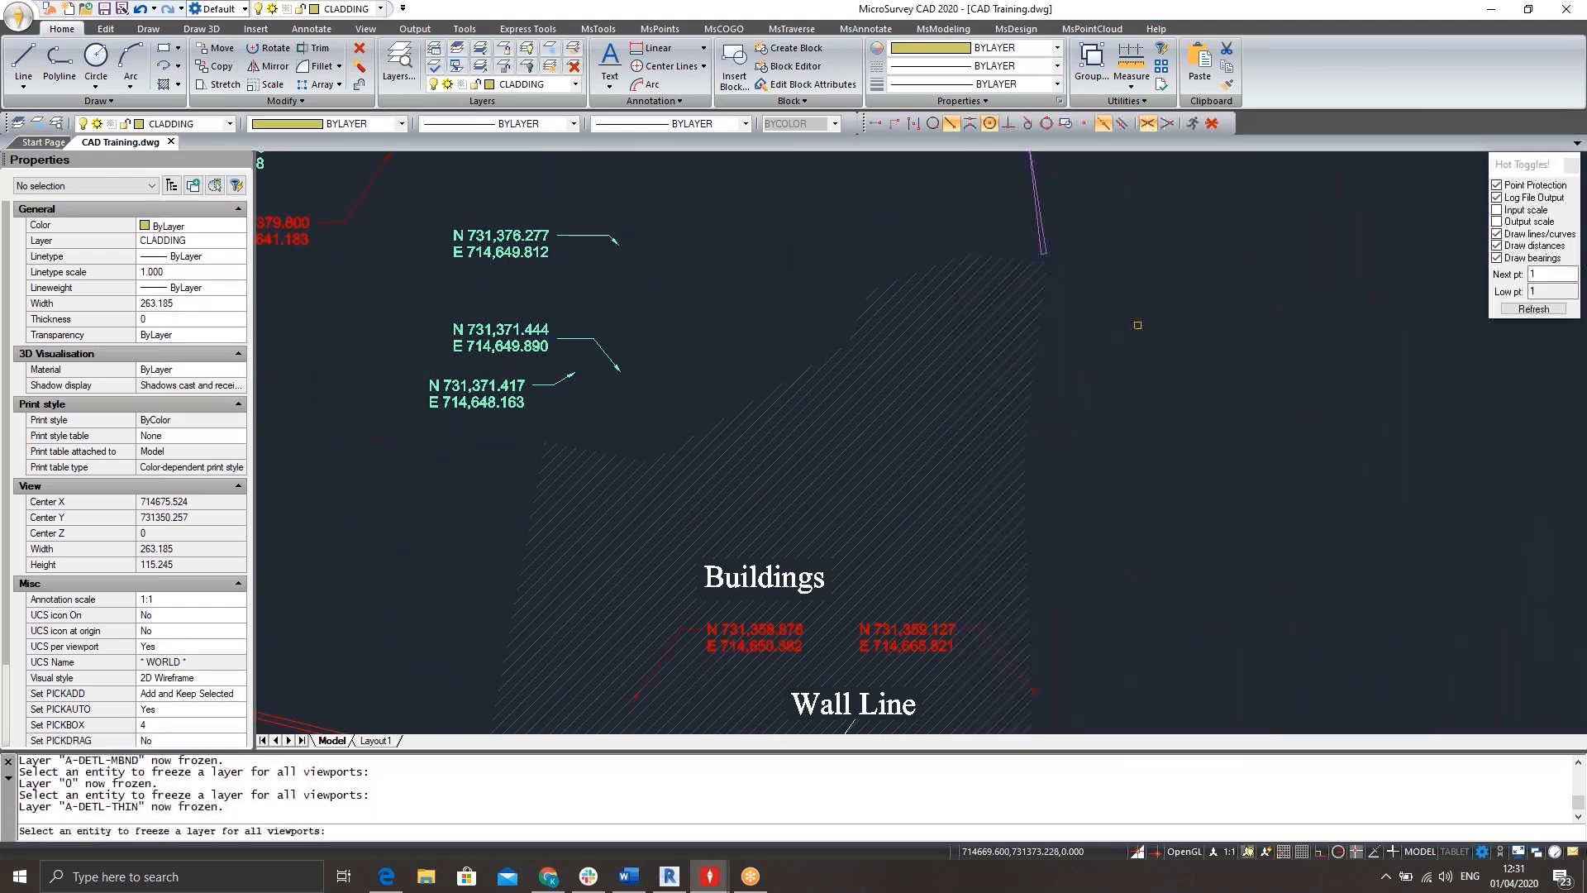
Freeze the WALL layer by picking the red wall line near the northern building.
scroll(1039, 352, "down", 3)
scroll(1039, 351, "up", 3)
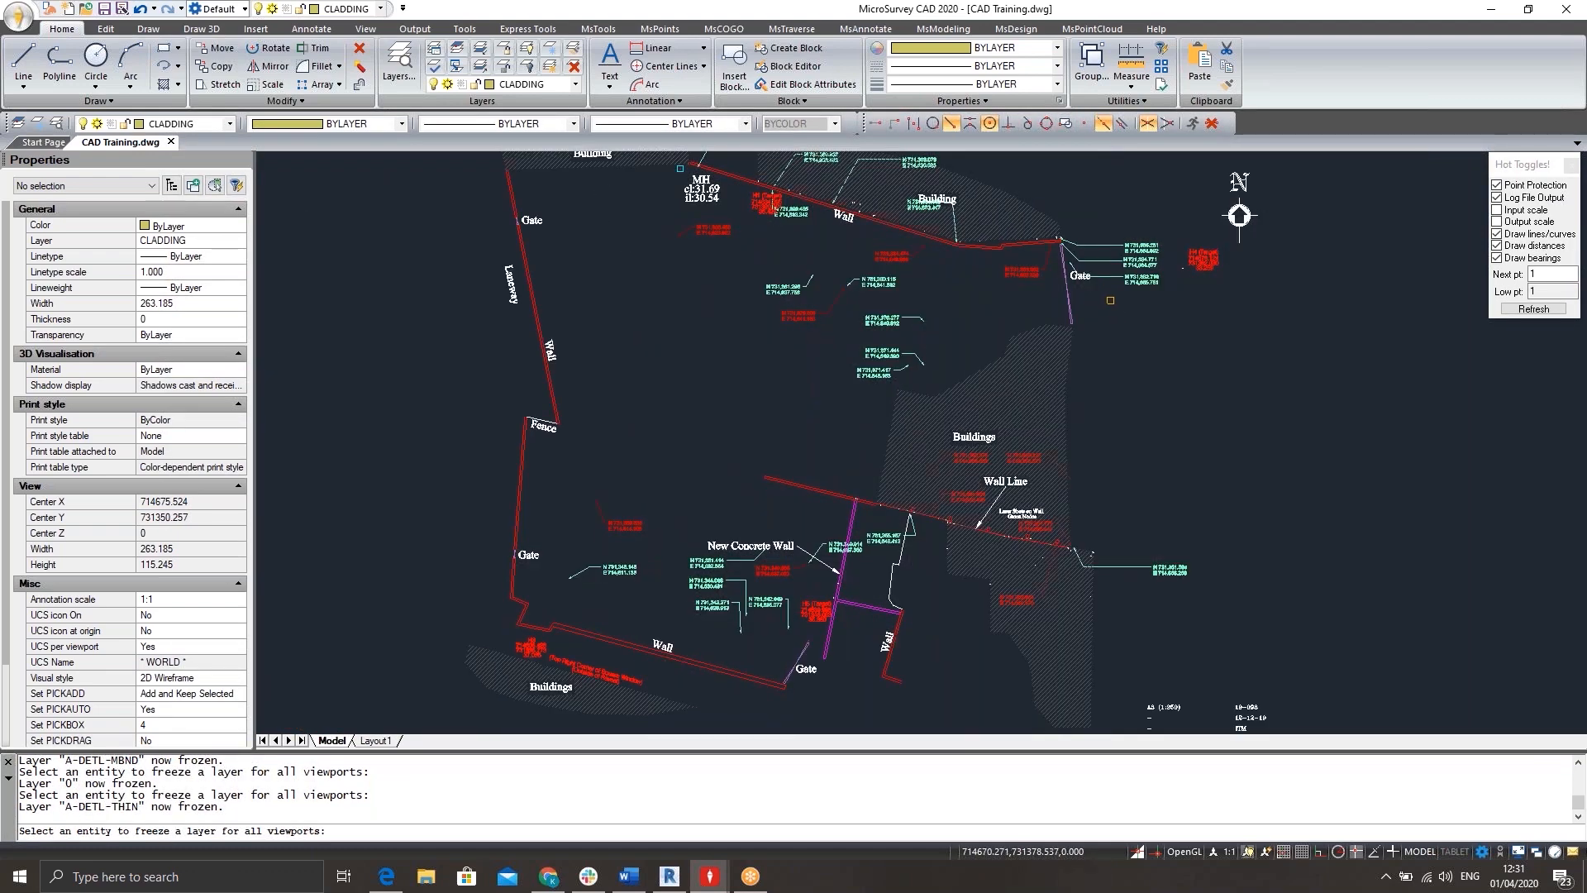
scroll(1074, 278, "up", 3)
mouse_move(850, 213)
middle_mouse_down()
mouse_move(936, 418)
mouse_move(1060, 361)
middle_mouse_up()
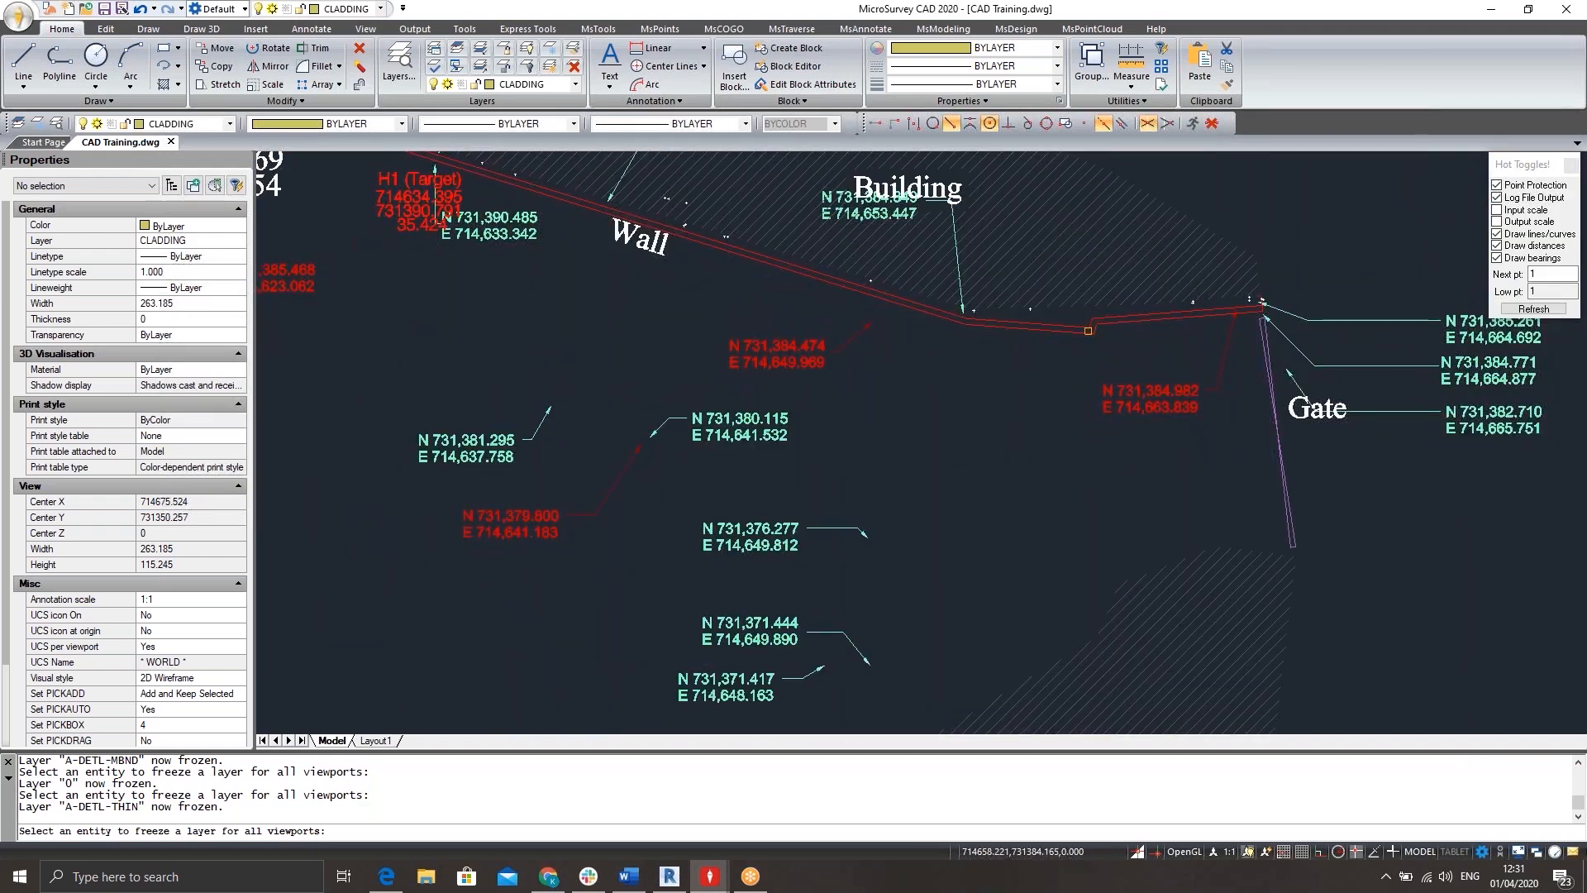
left_click(1088, 330)
scroll(941, 385, "down", 4)
Examine the labels, coordinate notes and hatches left around the site, and end the layer freezing.
middle_click_drag(842, 555, 871, 235)
middle_click_drag(665, 349, 931, 528)
scroll(915, 397, "down", 3)
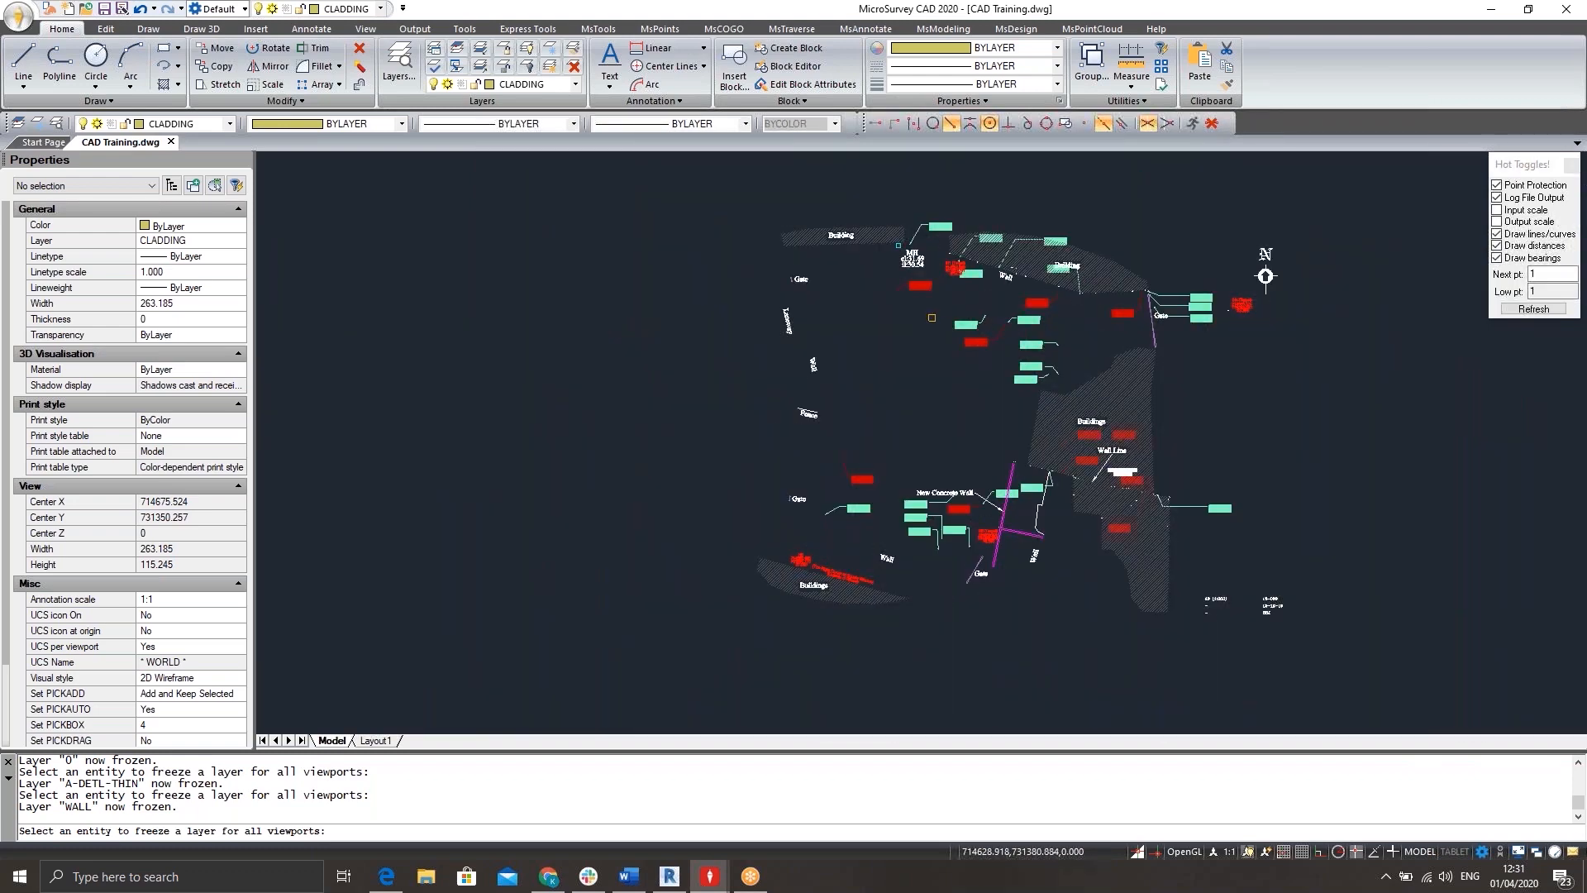
scroll(947, 332, "up", 5)
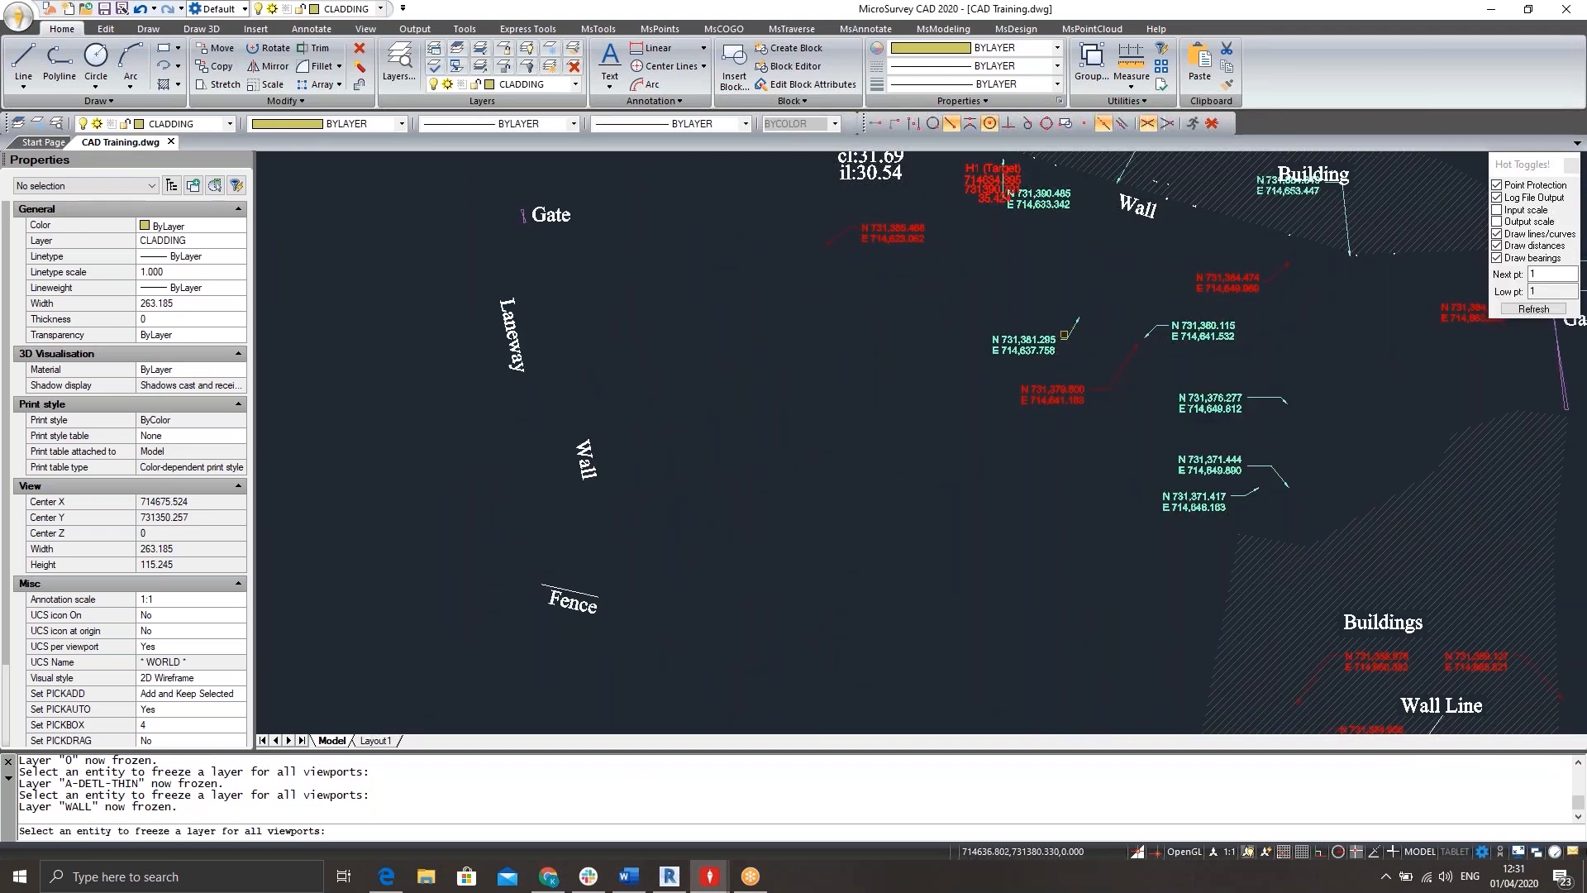
scroll(1104, 298, "down", 5)
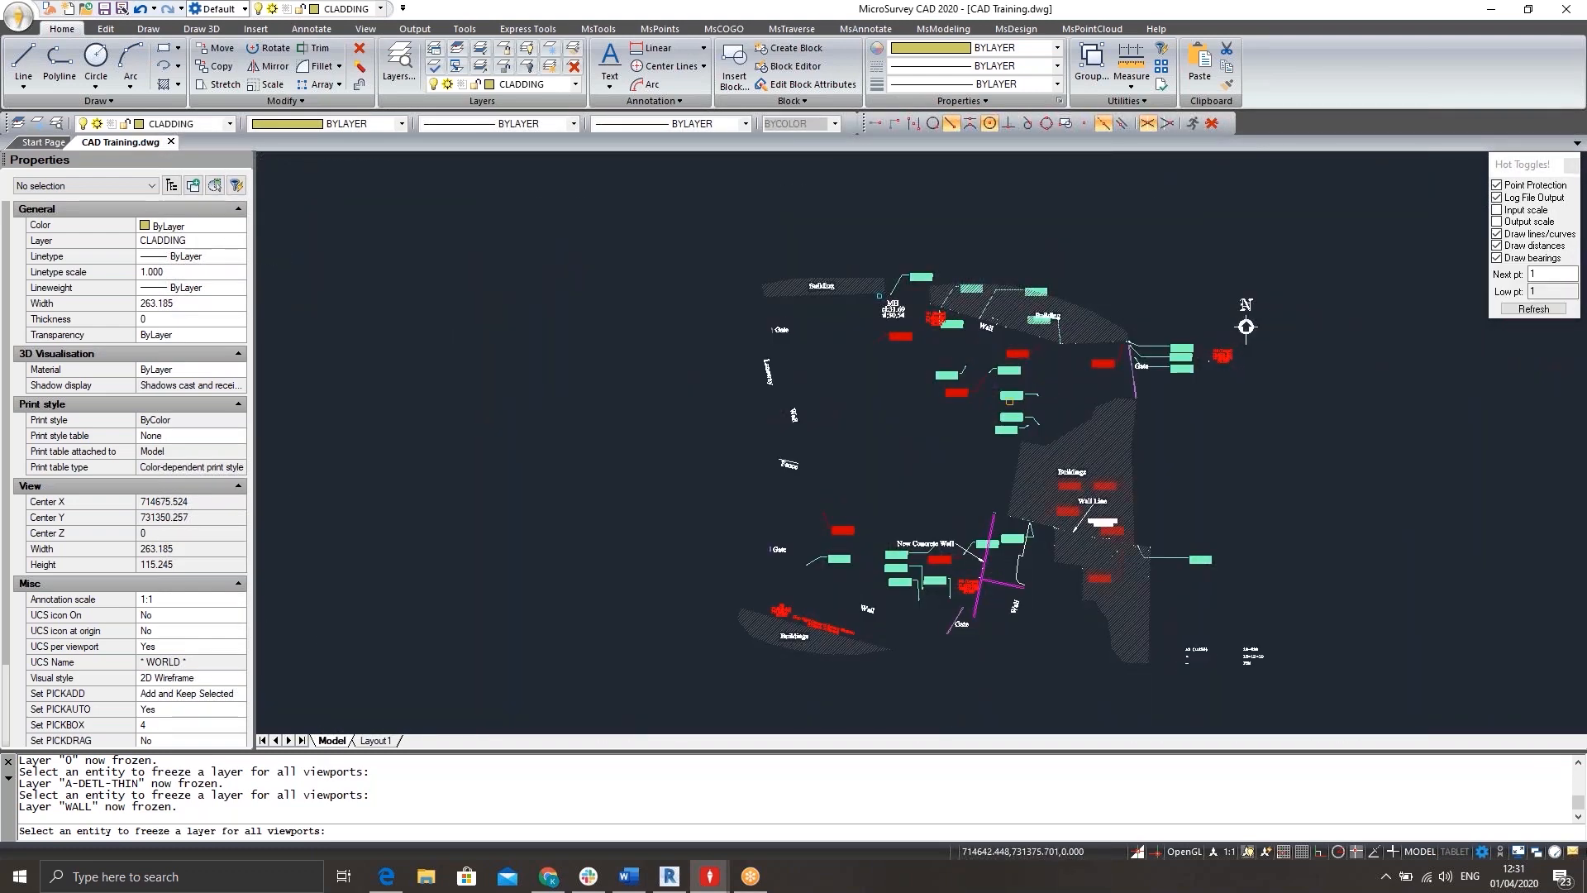
scroll(830, 291, "up", 5)
middle_click_drag(887, 415, 856, 328)
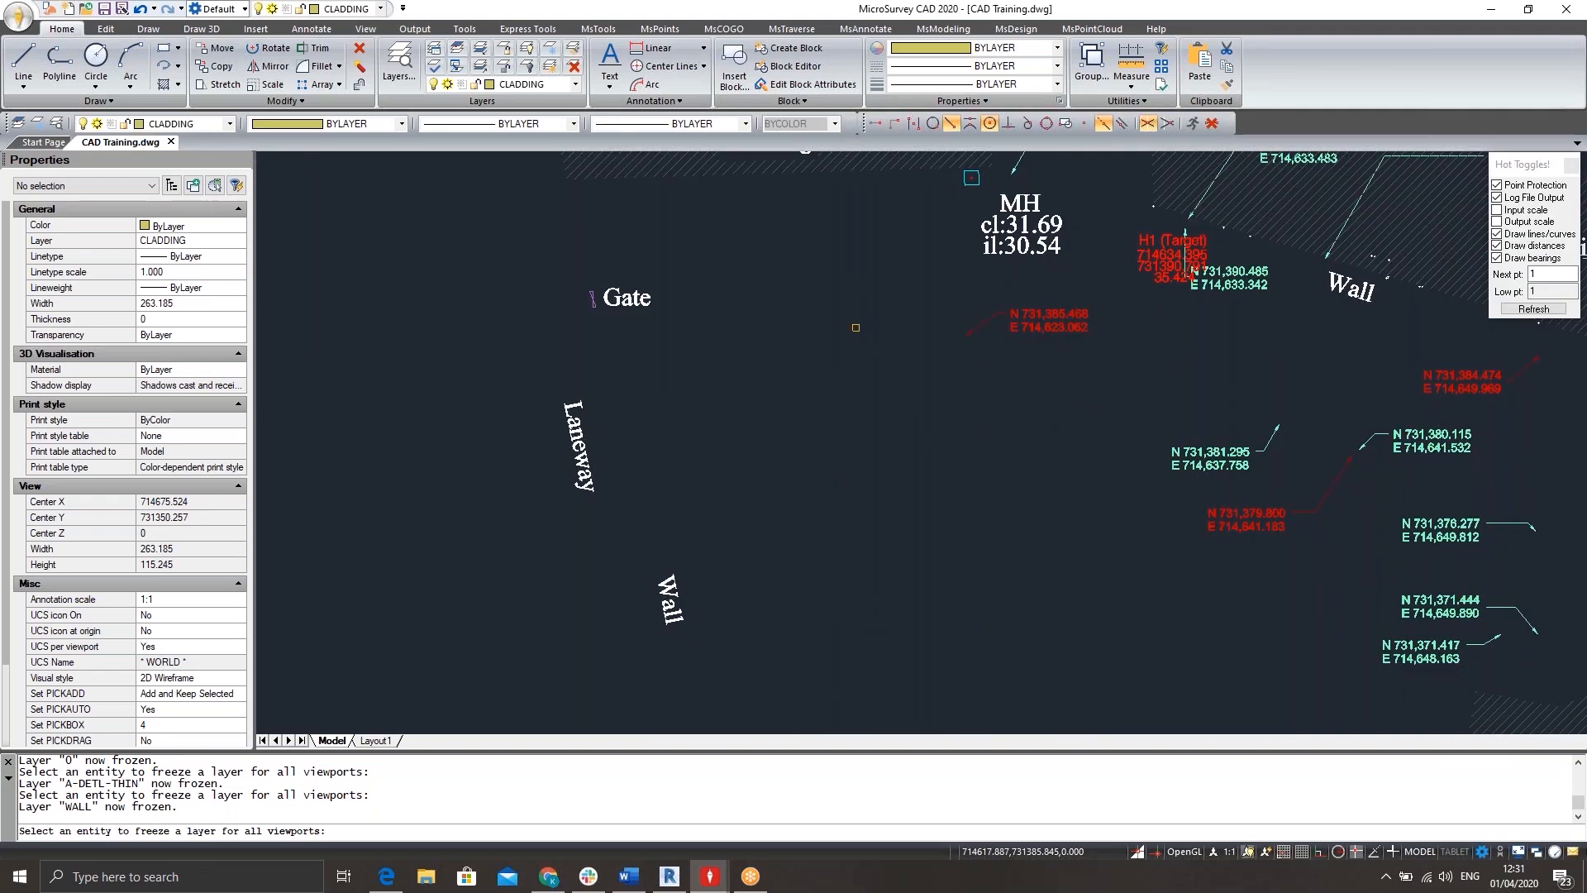
scroll(856, 329, "down", 4)
middle_click_drag(966, 443, 759, 249)
scroll(762, 256, "down", 2)
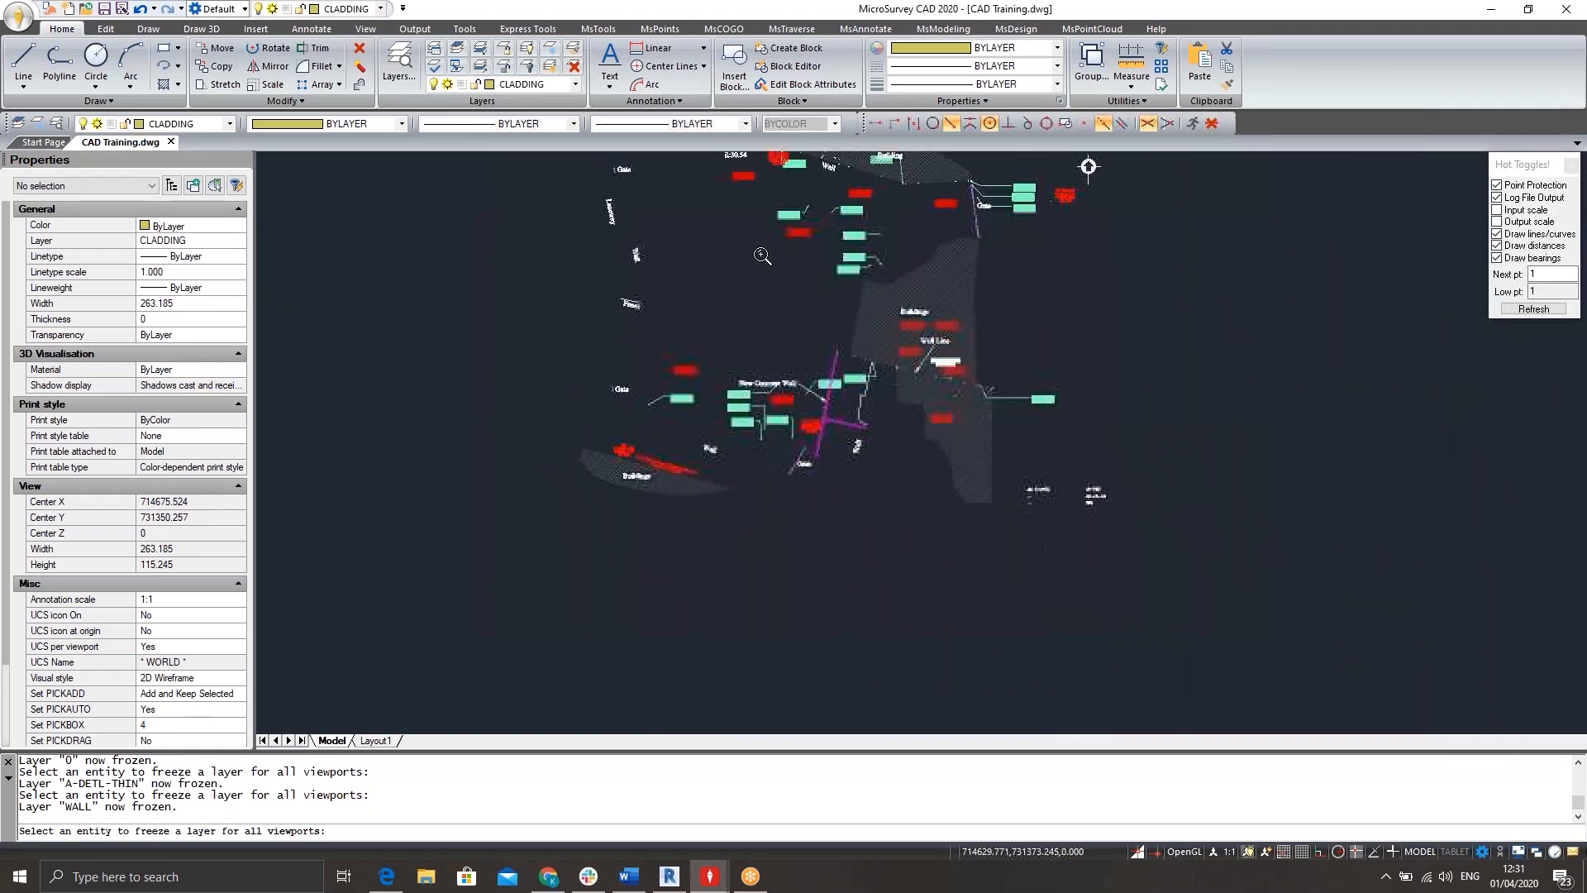
key("Escape")
key("Escape")
Select all the remaining visible labels, coordinate notes and hatches of the site and delete them.
scroll(645, 329, "down", 3)
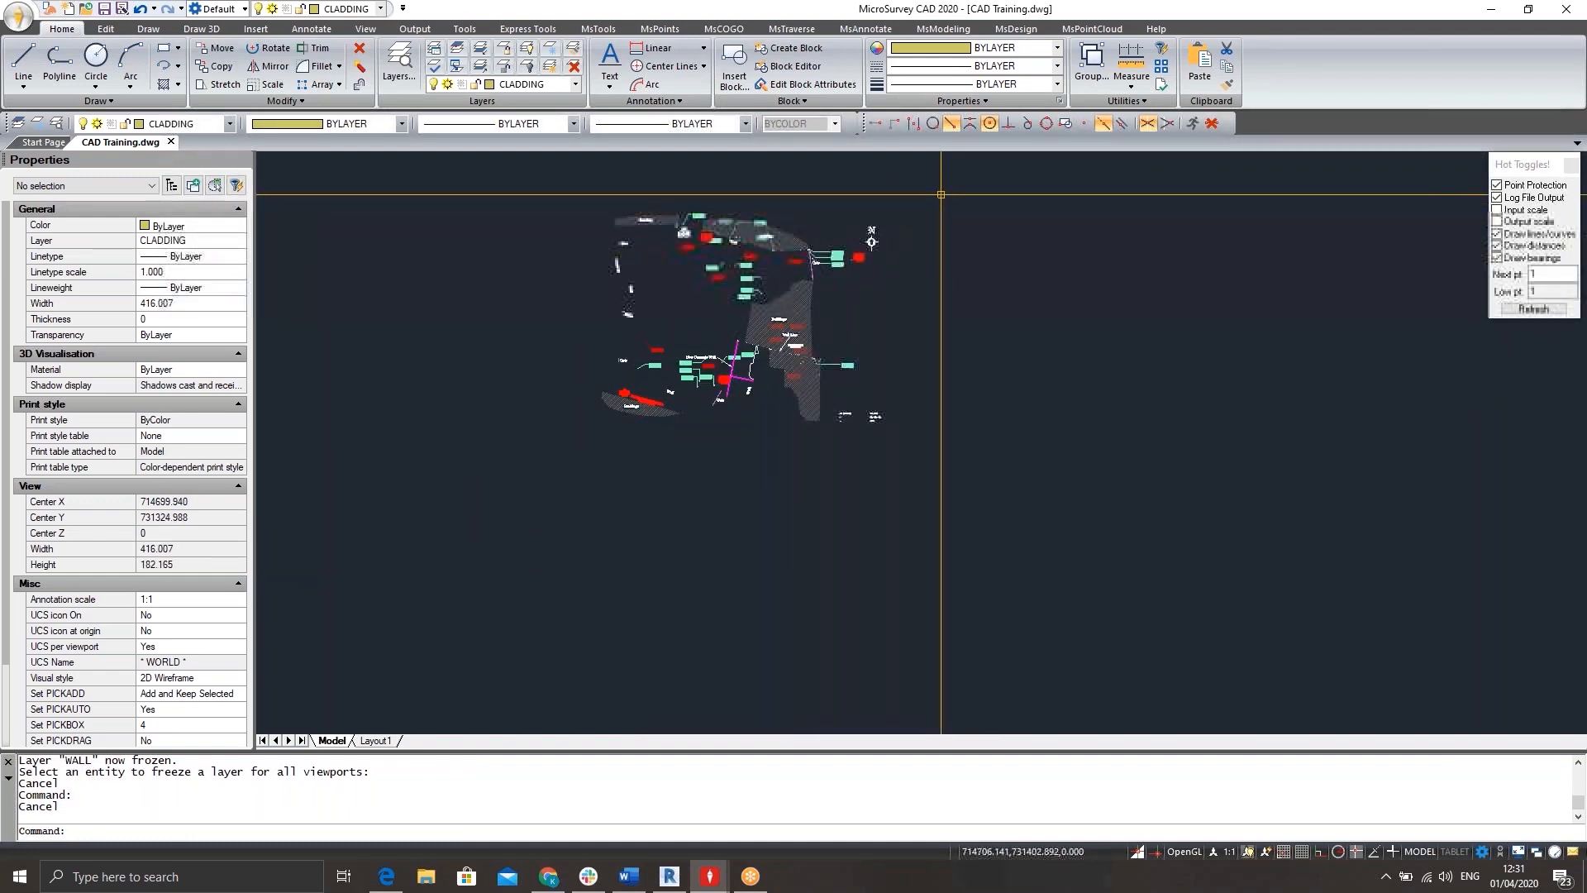
left_click(940, 194)
left_click(612, 429)
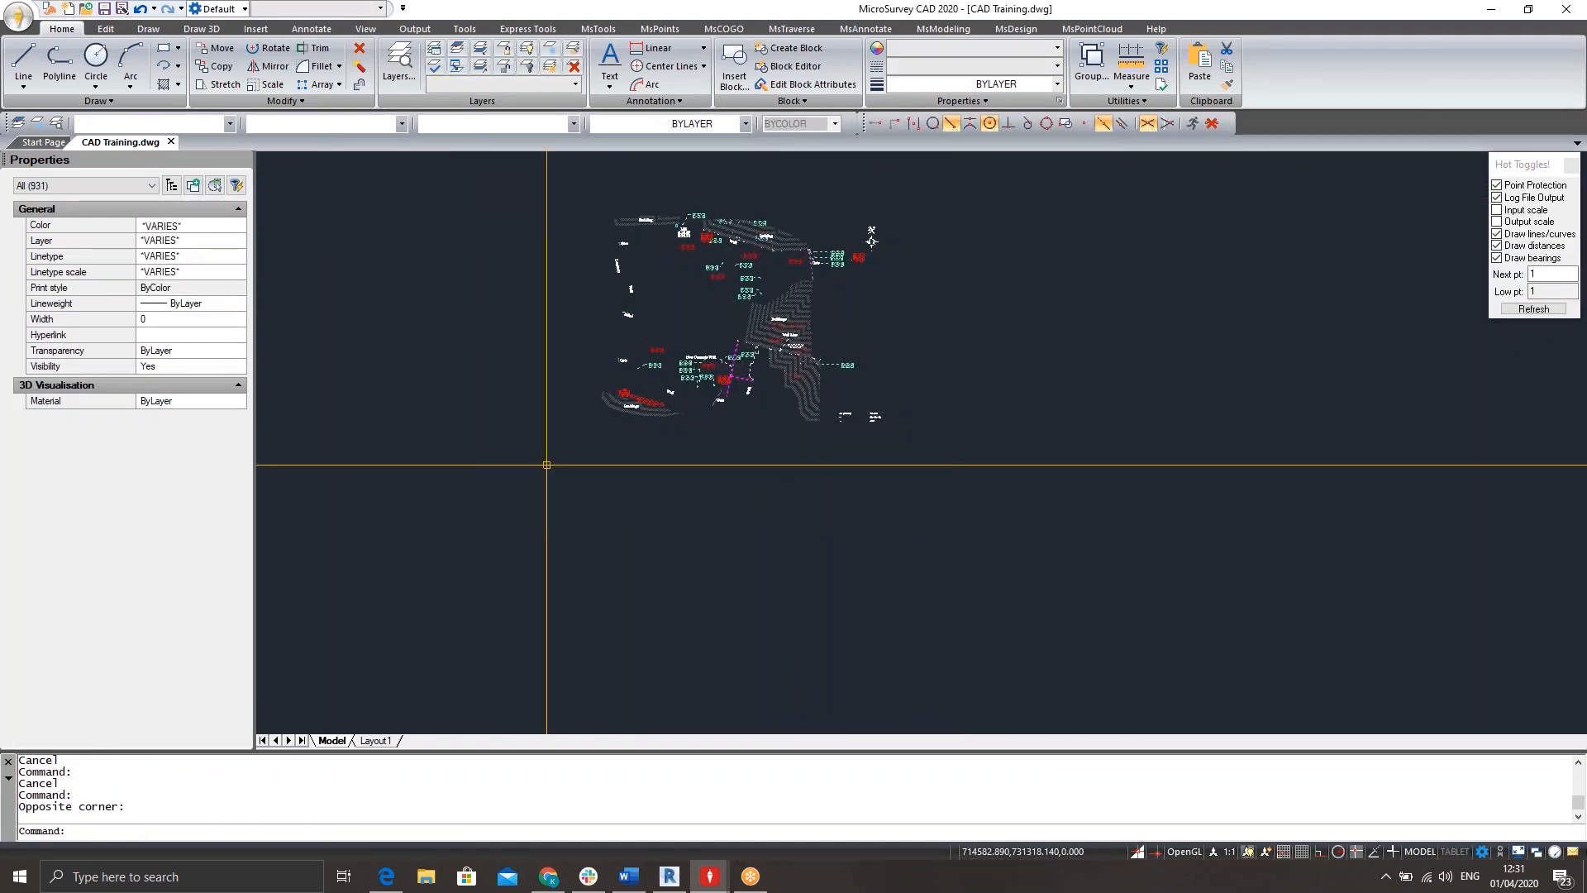
key("Delete")
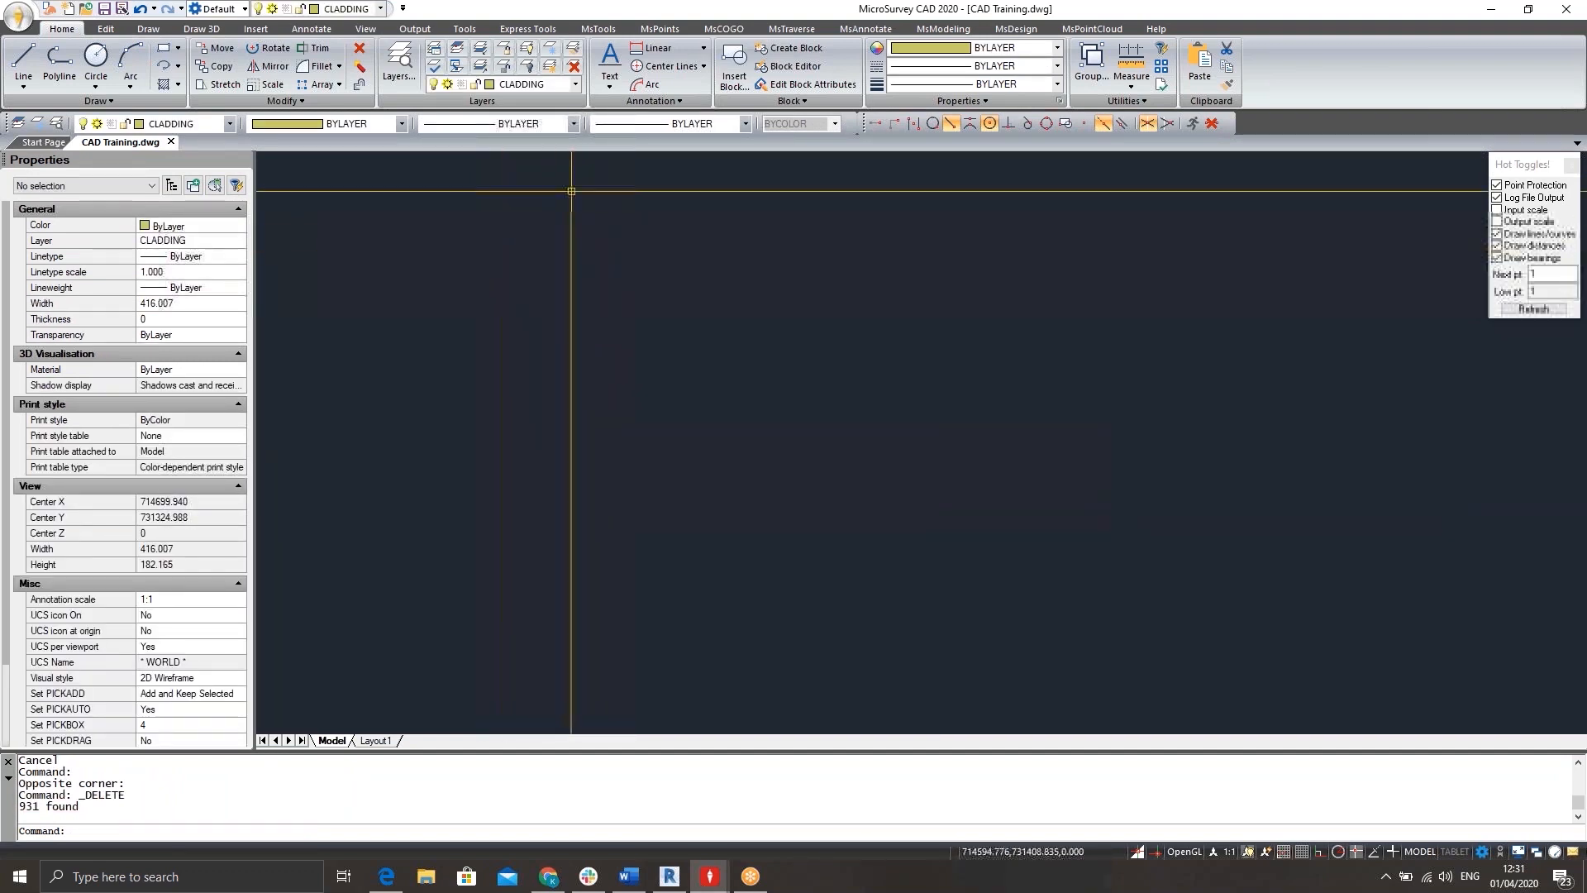
Thaw all layers and review the cleaned site plan.
left_click(548, 69)
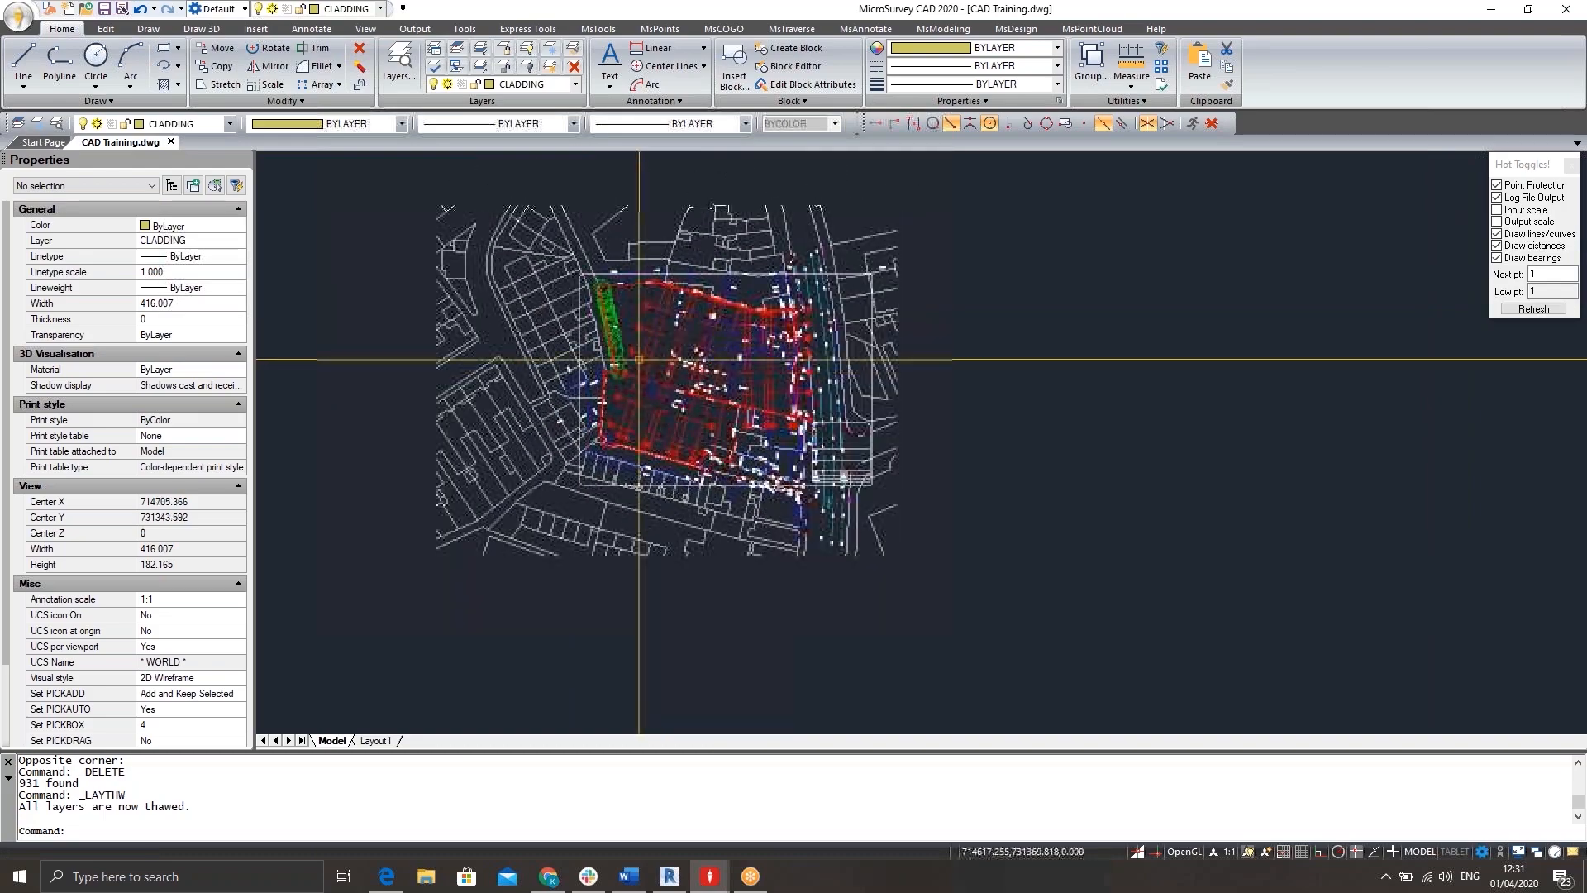
scroll(639, 360, "up", 5)
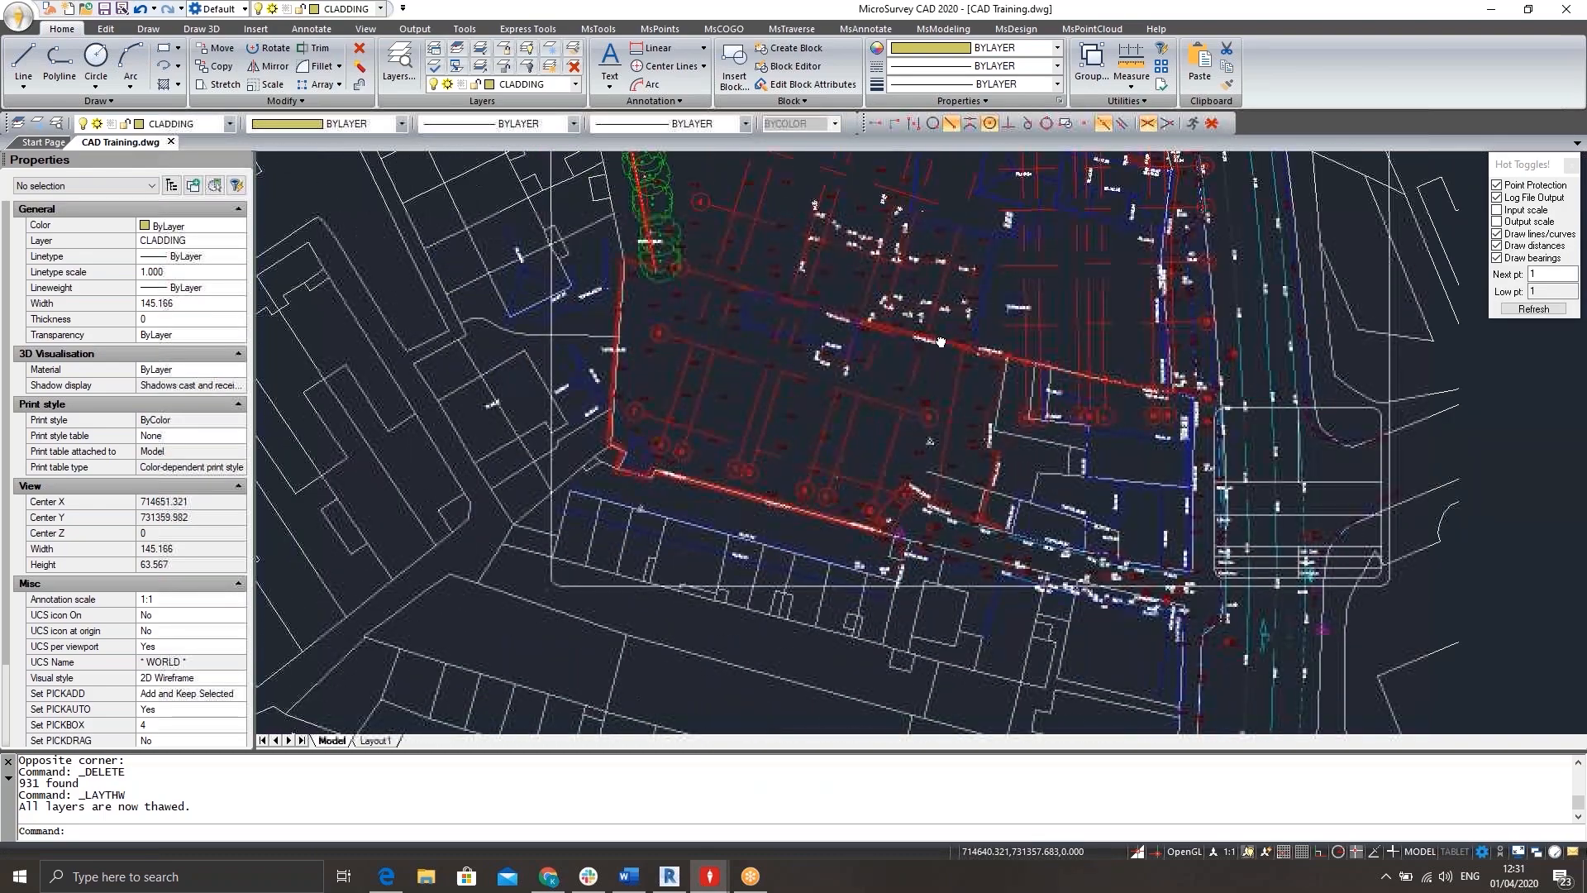
middle_click_drag(940, 341, 937, 337)
scroll(939, 338, "down", 1)
middle_click_drag(926, 418, 889, 462)
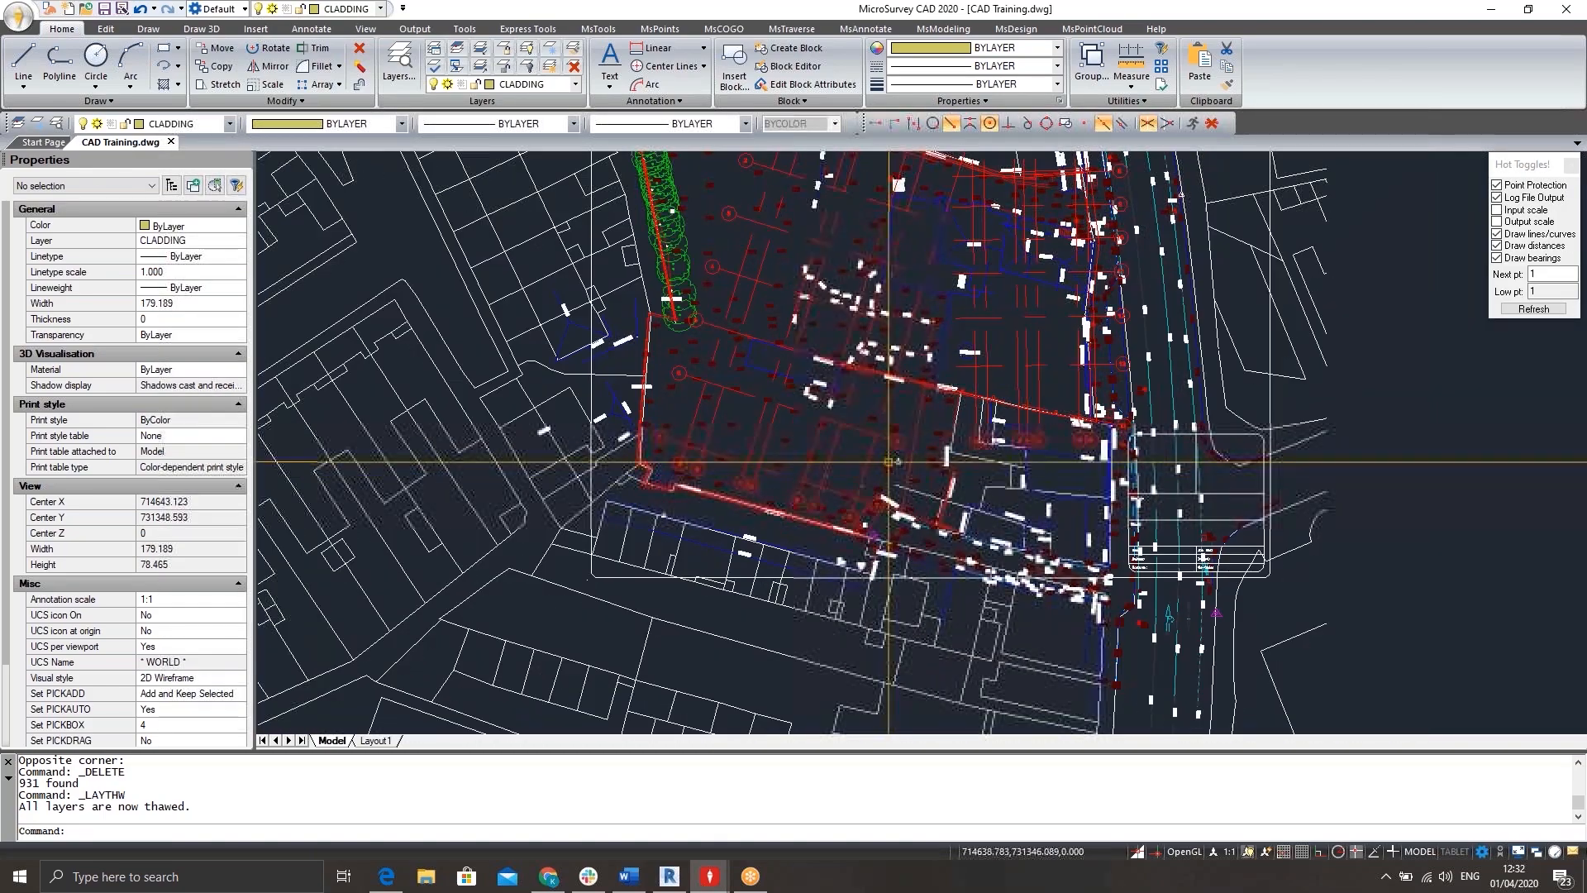
Freeze the grid layers S-GRID and S-GRID-IDEN again by picking a grid line and the grid bubble 4.
left_click(551, 59)
scroll(817, 303, "up", 4)
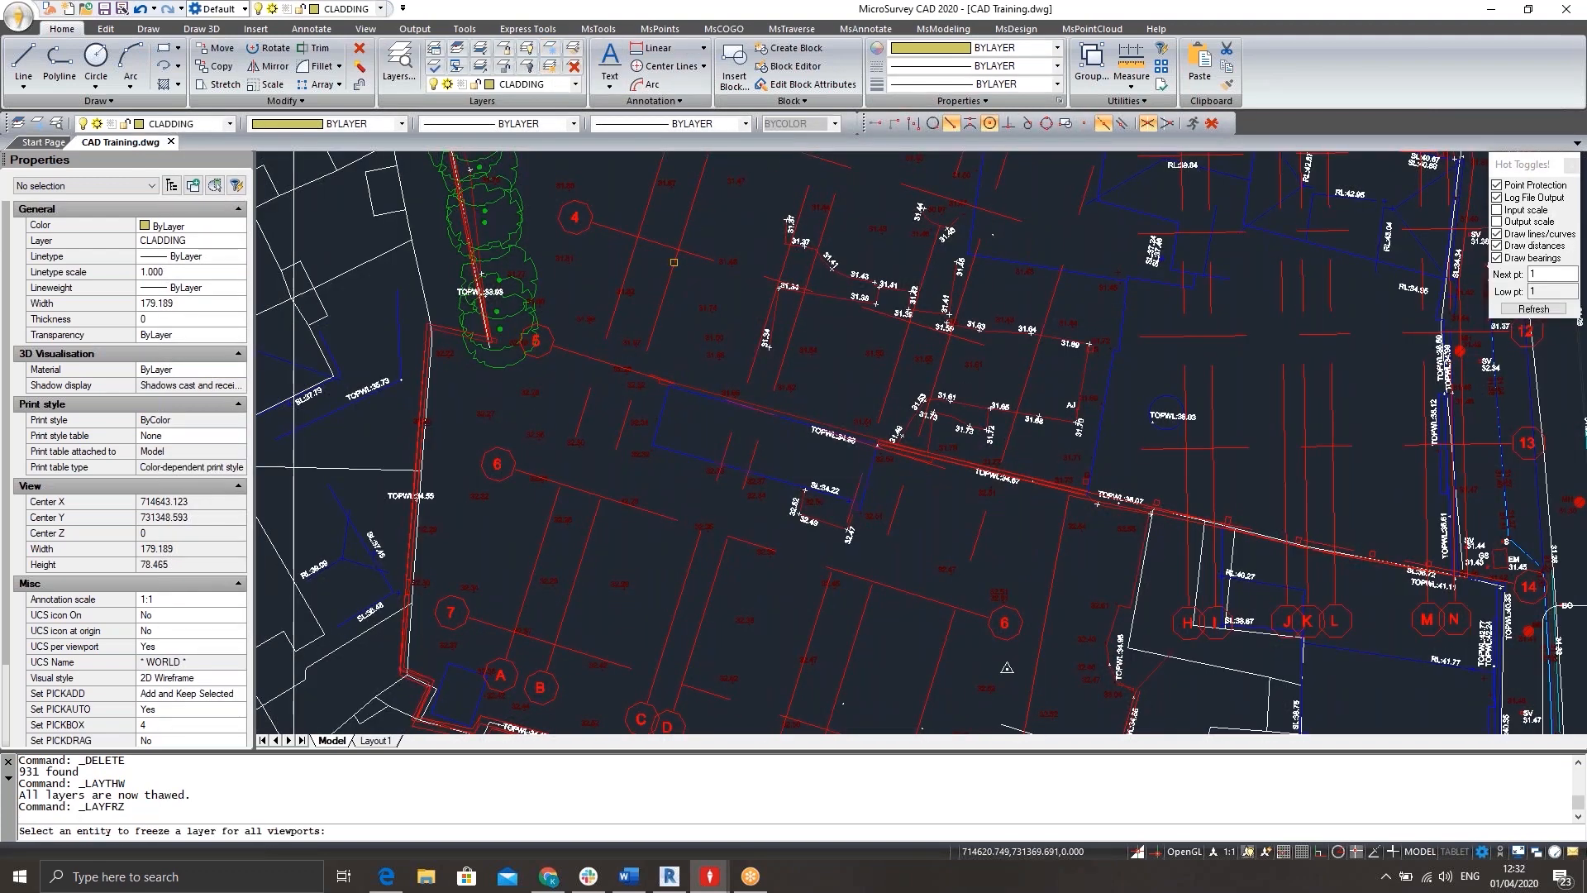
left_click(676, 262)
left_click(587, 217)
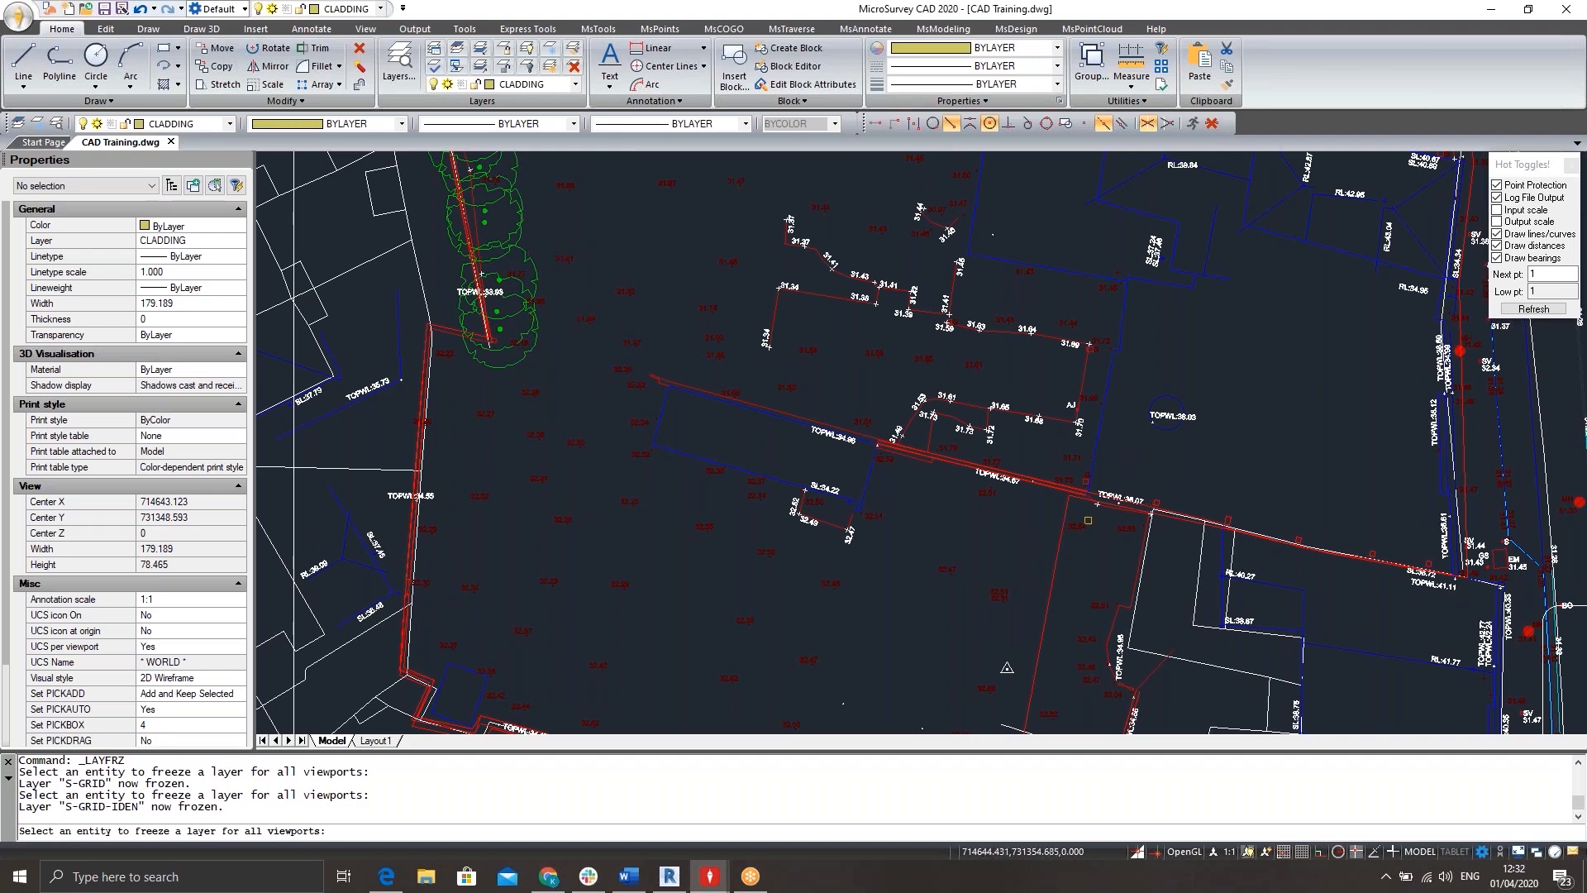
Freeze the layers C-PROP-LINE, WALL and 0 by picking their lines around the central wall.
scroll(1089, 521, "up", 3)
left_click(1053, 506)
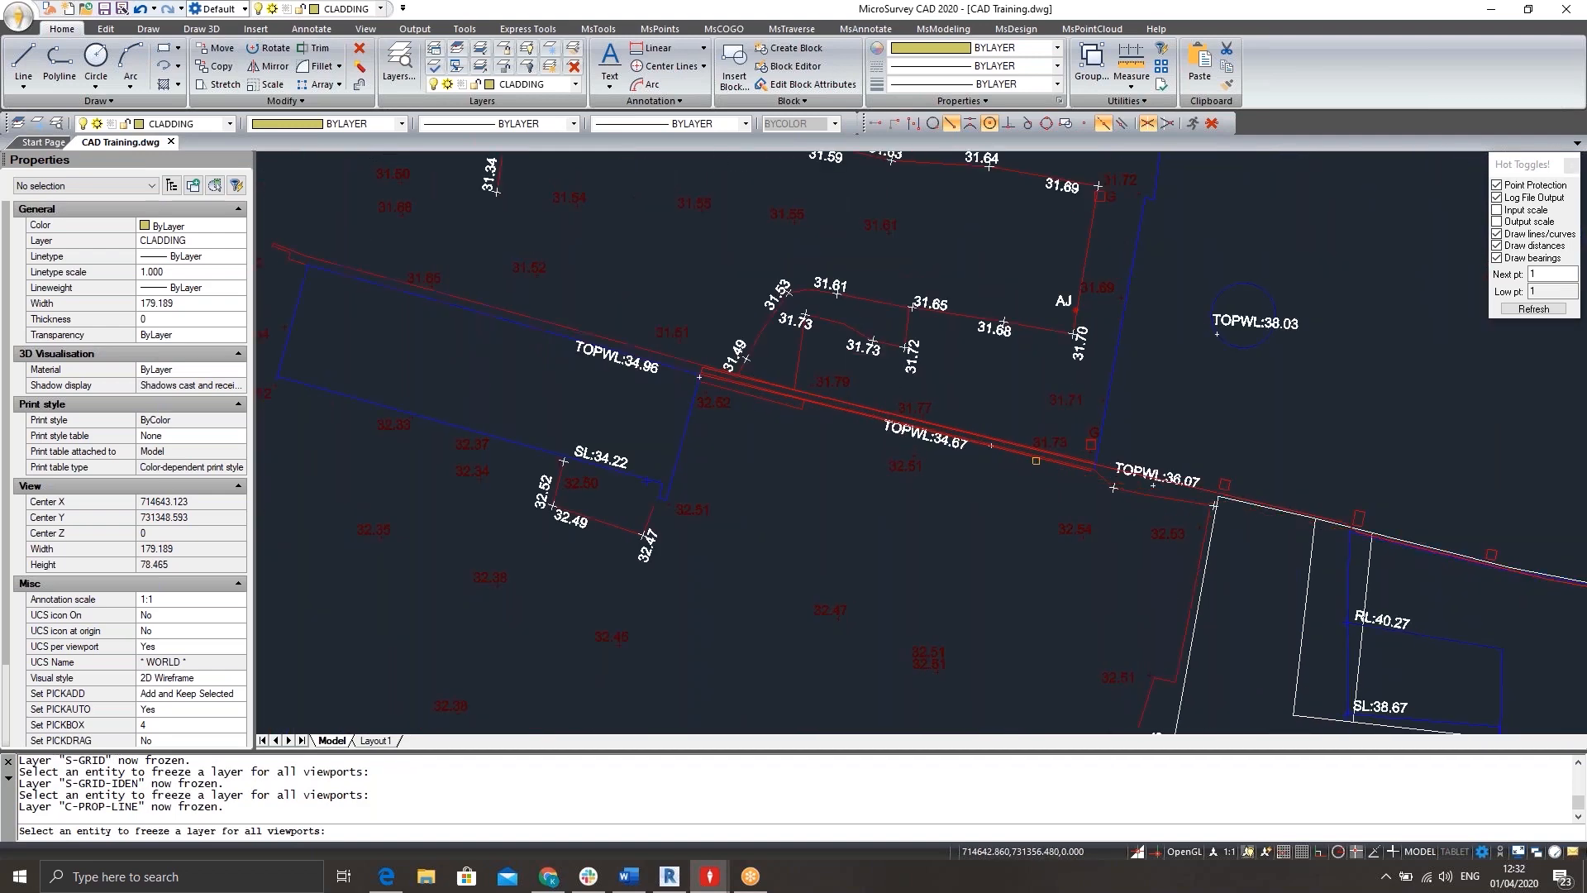
left_click(1037, 456)
left_click(1037, 457)
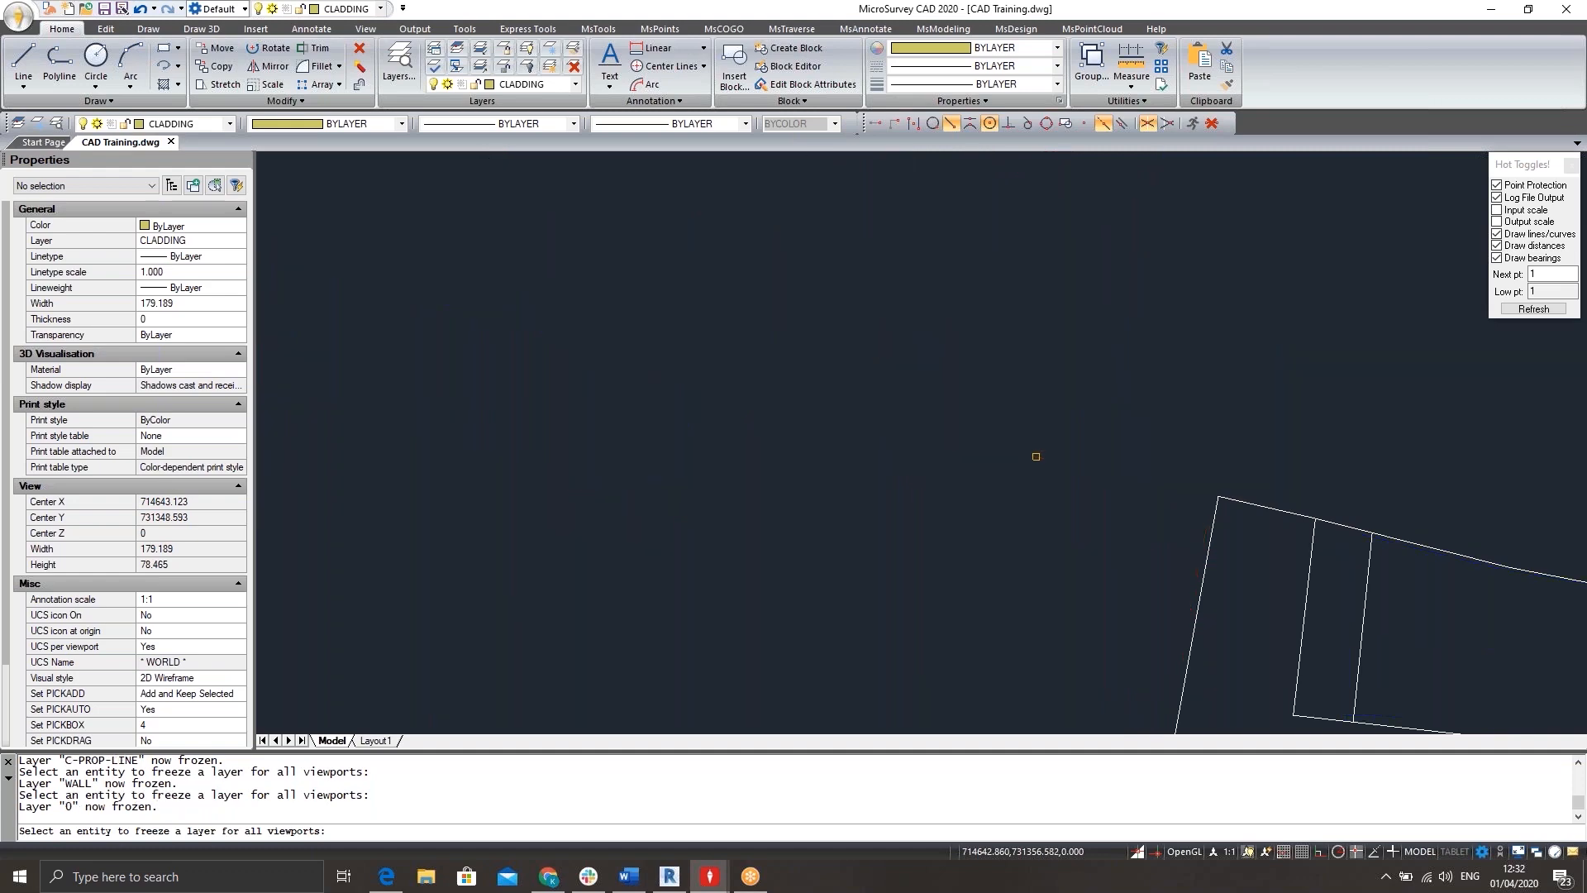
scroll(1117, 438, "down", 3)
scroll(1117, 437, "down", 4)
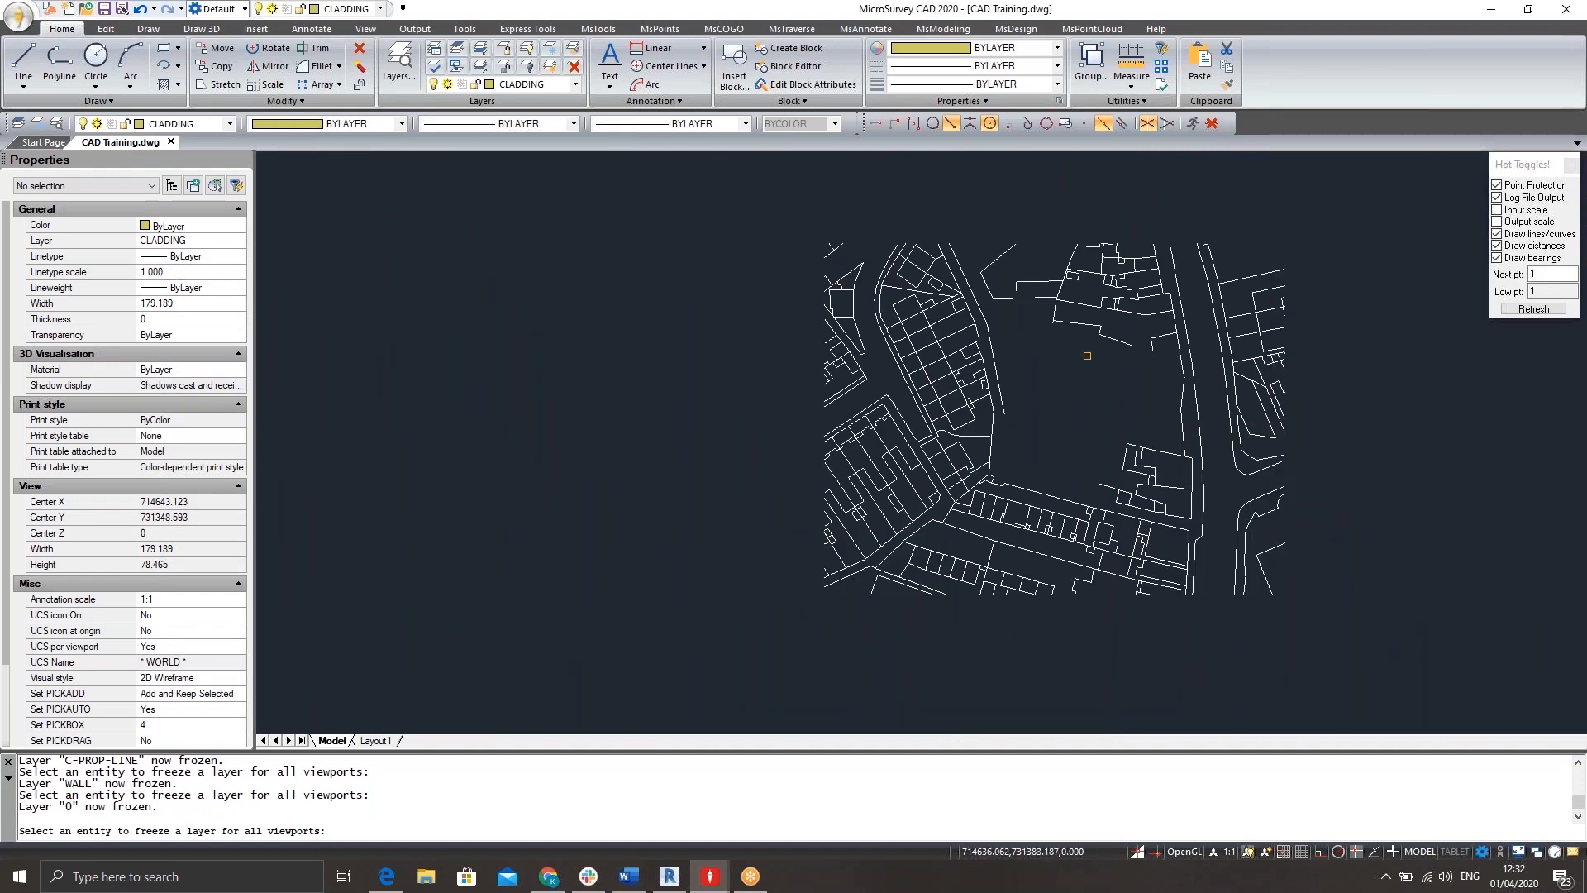
End the layer freezing and delete all the visible background map lines of the surrounding buildings and roads.
key("Escape")
key("Escape")
key("Escape")
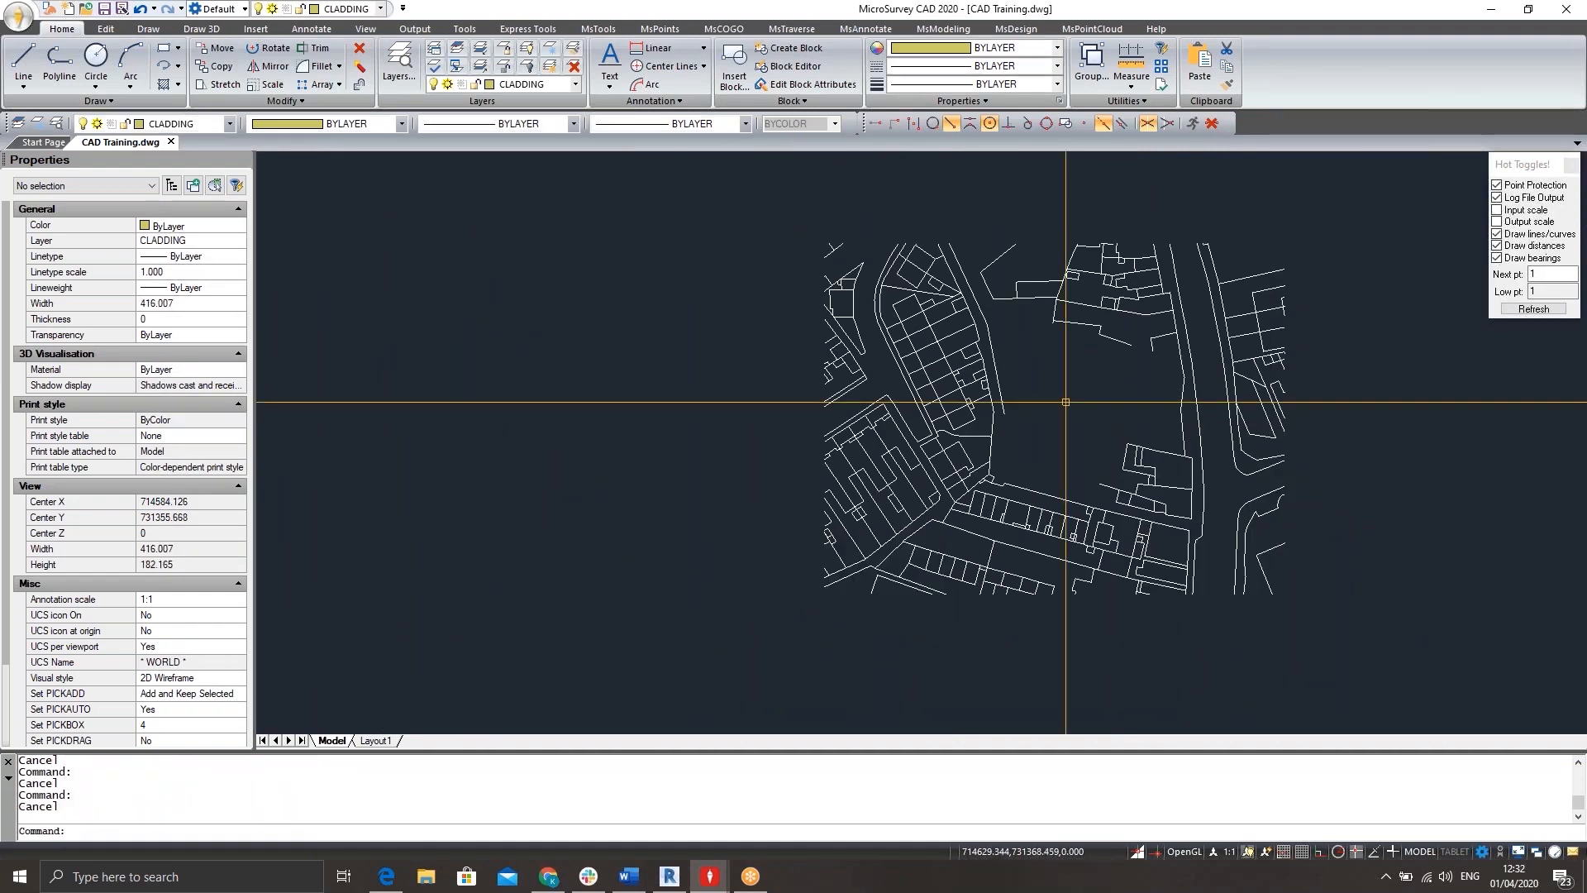
scroll(1026, 368, "down", 3)
left_click(1153, 217)
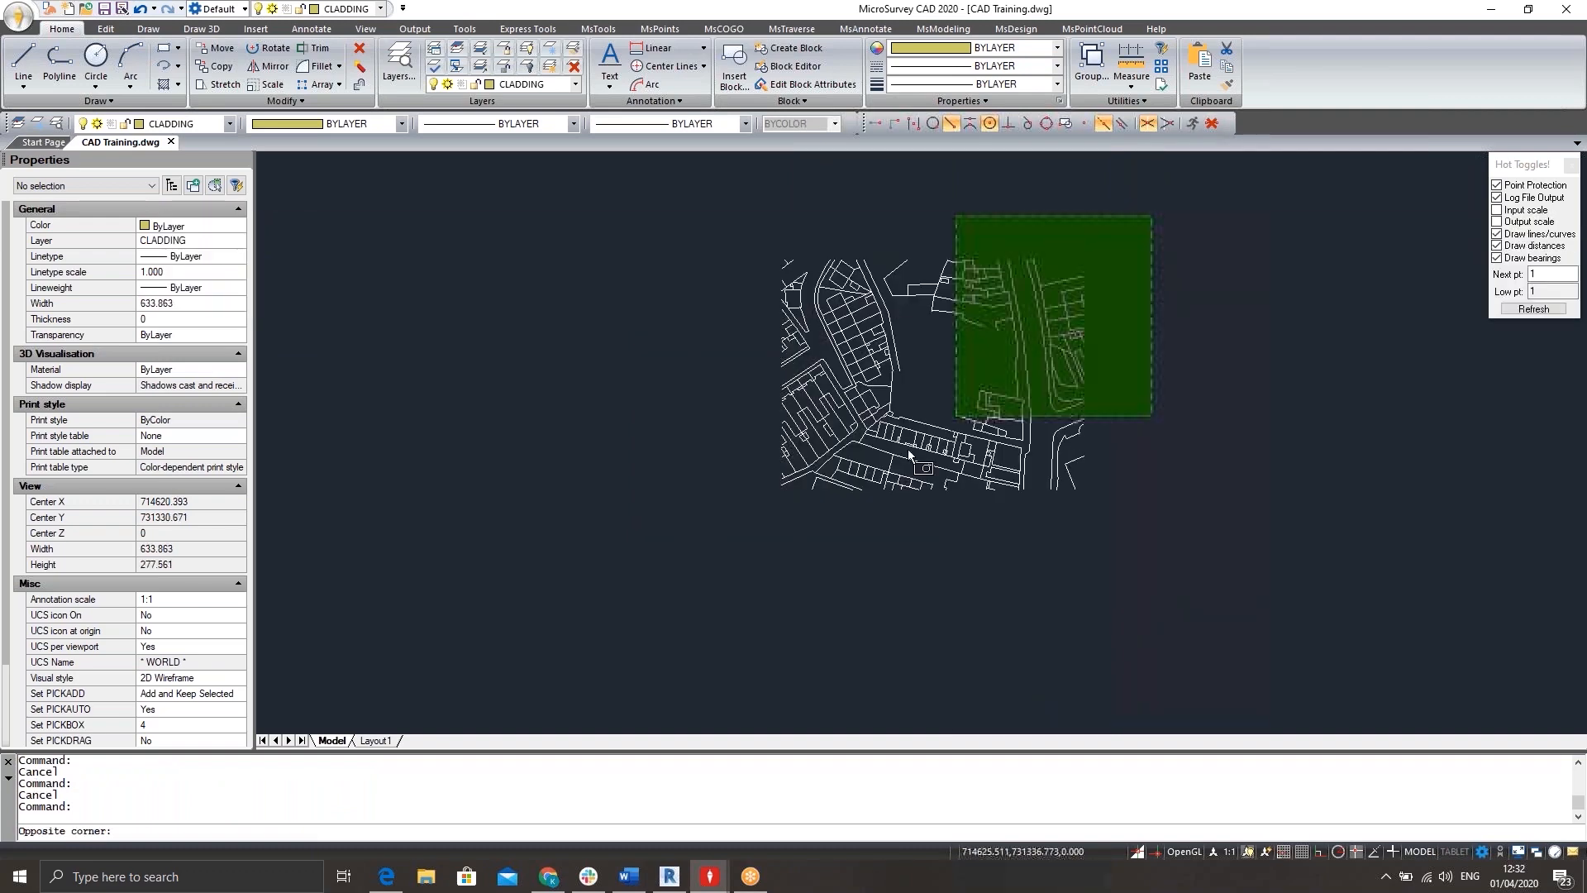
left_click(694, 524)
key("Delete")
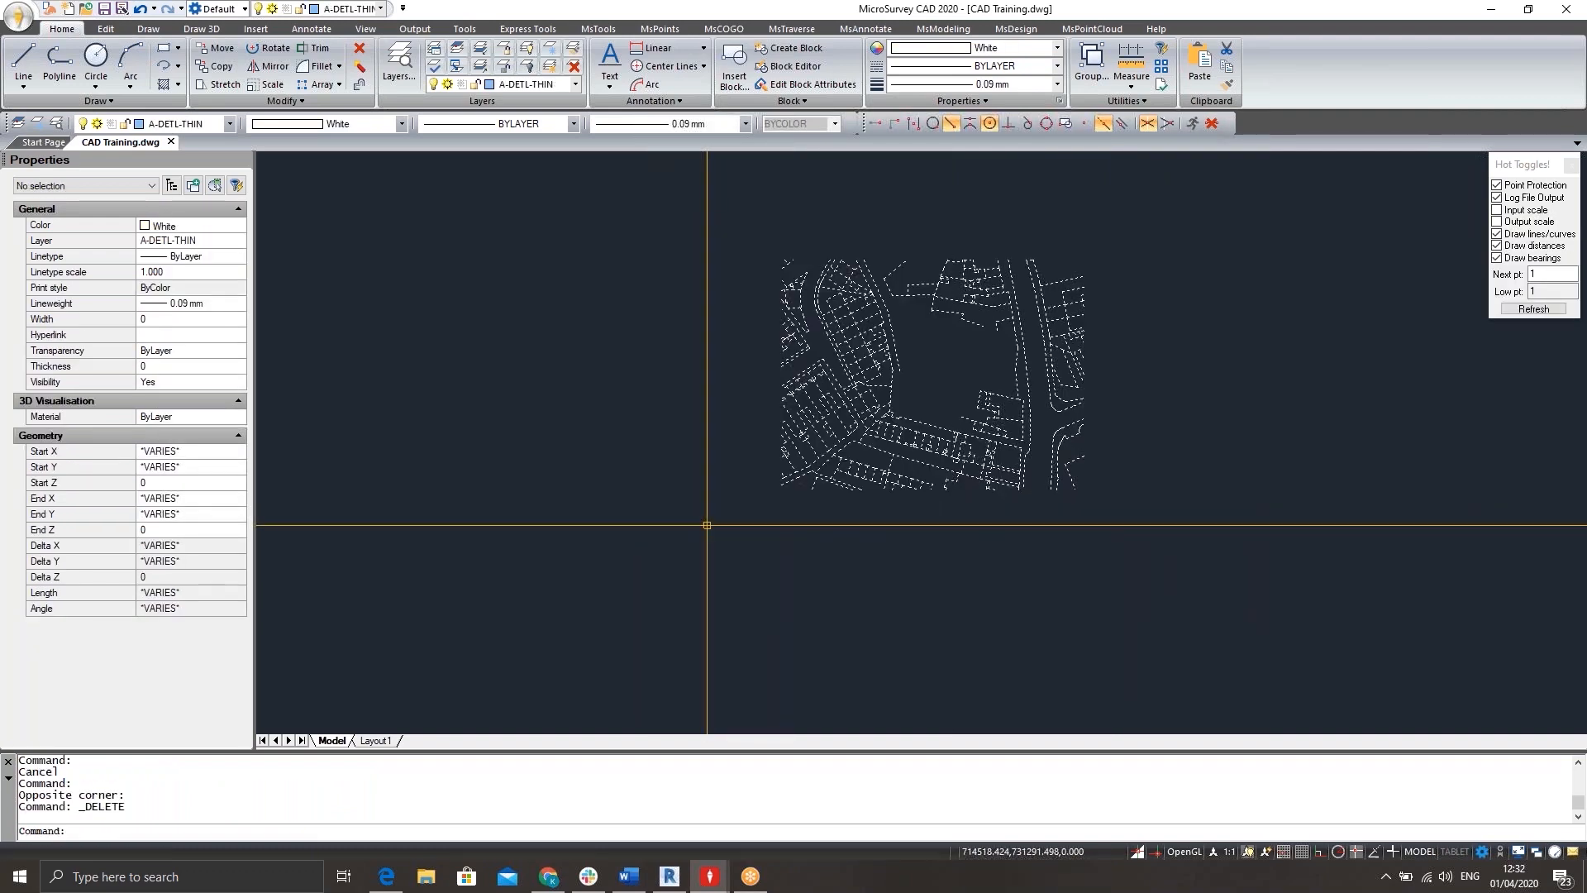
Thaw all layers and review the site plan around the grid, walls and survey labels.
left_click(549, 66)
scroll(968, 356, "up", 7)
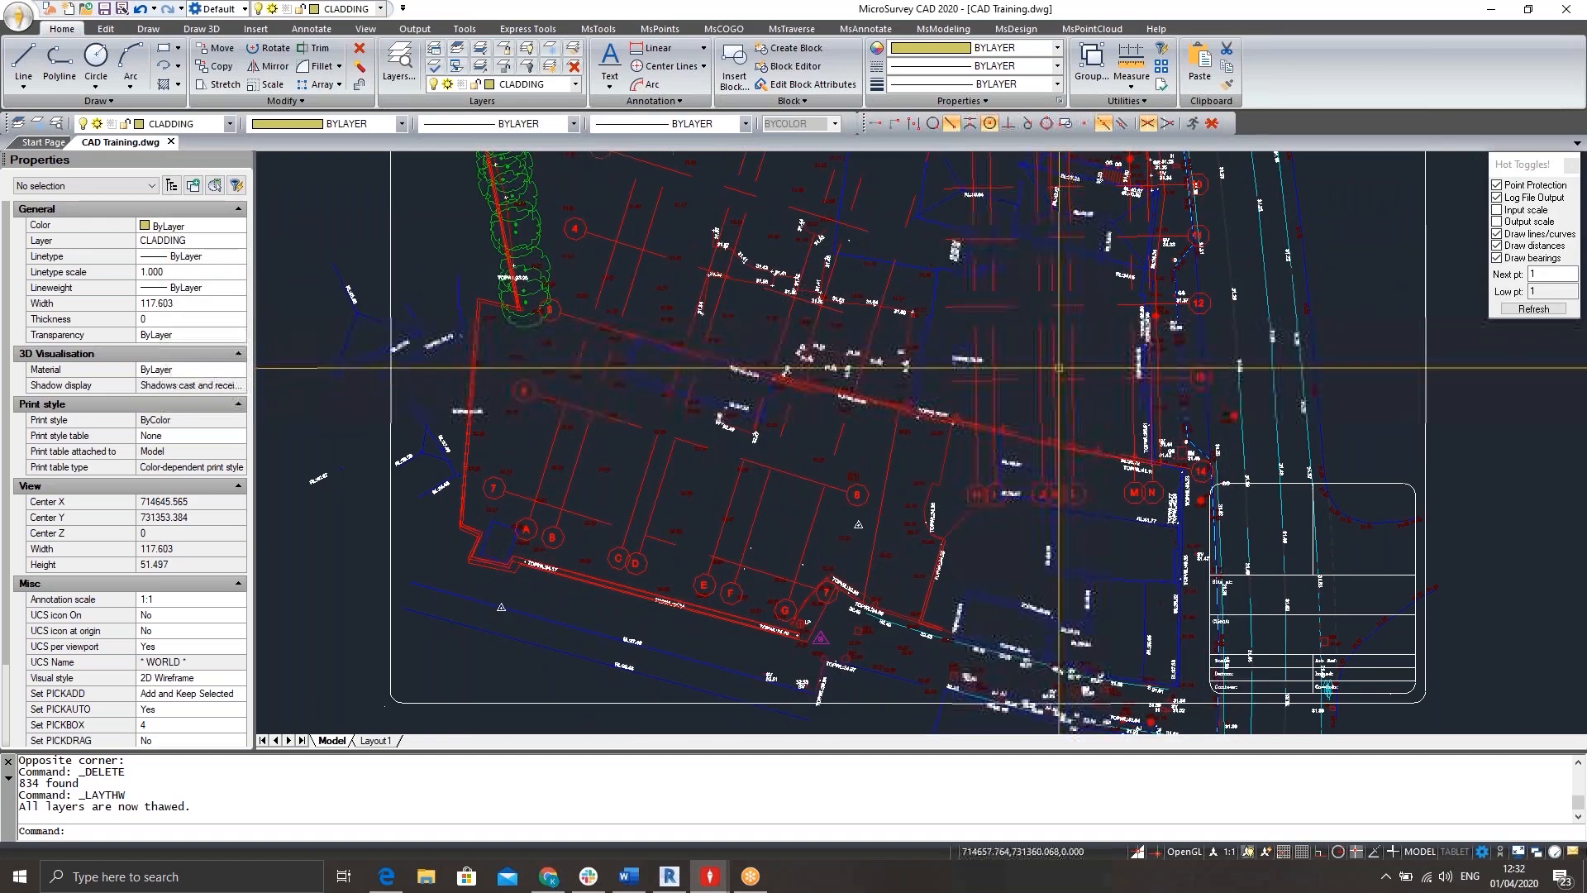
scroll(908, 374, "up", 5)
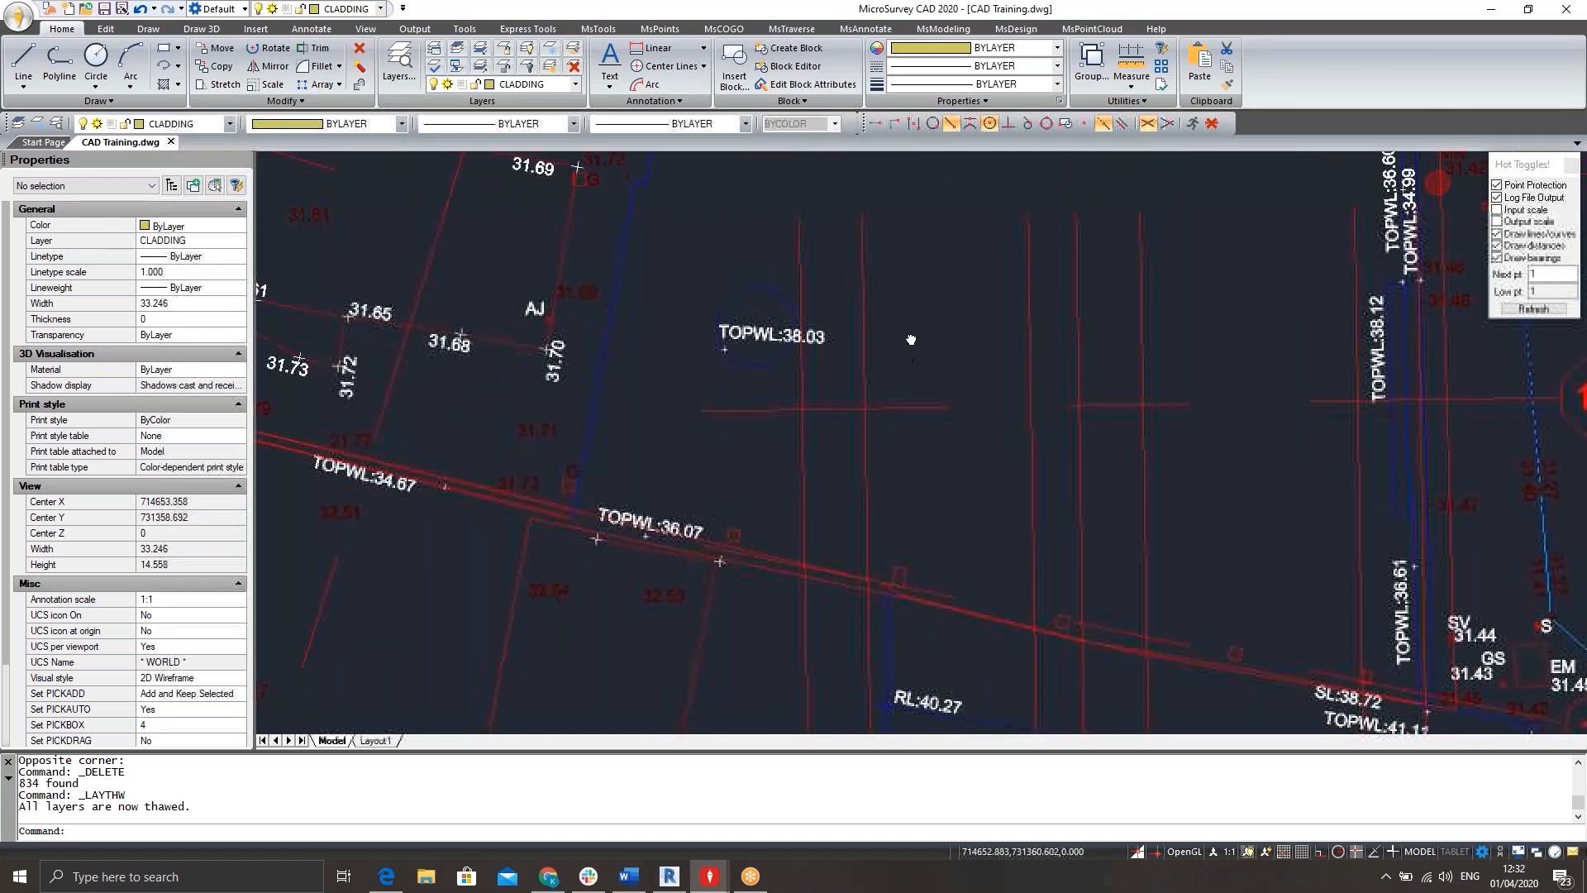
scroll(897, 388, "down", 4)
scroll(885, 403, "down", 5)
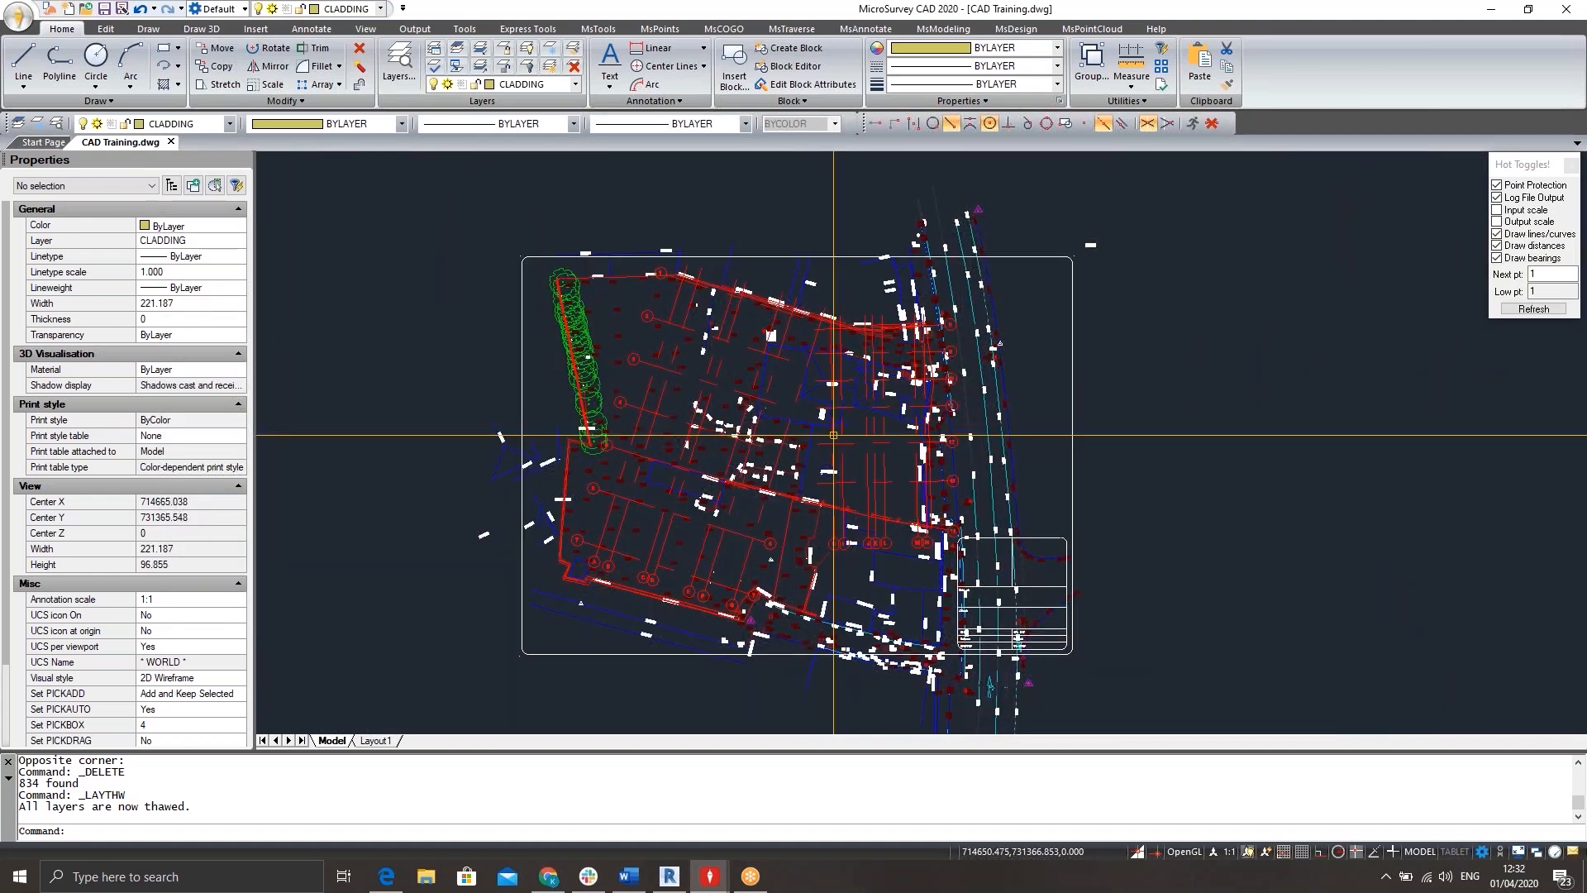
Delete the entities crossing the right edge of the sheet frame beside the title block, including the survey overlay.
scroll(1075, 413, "up", 3)
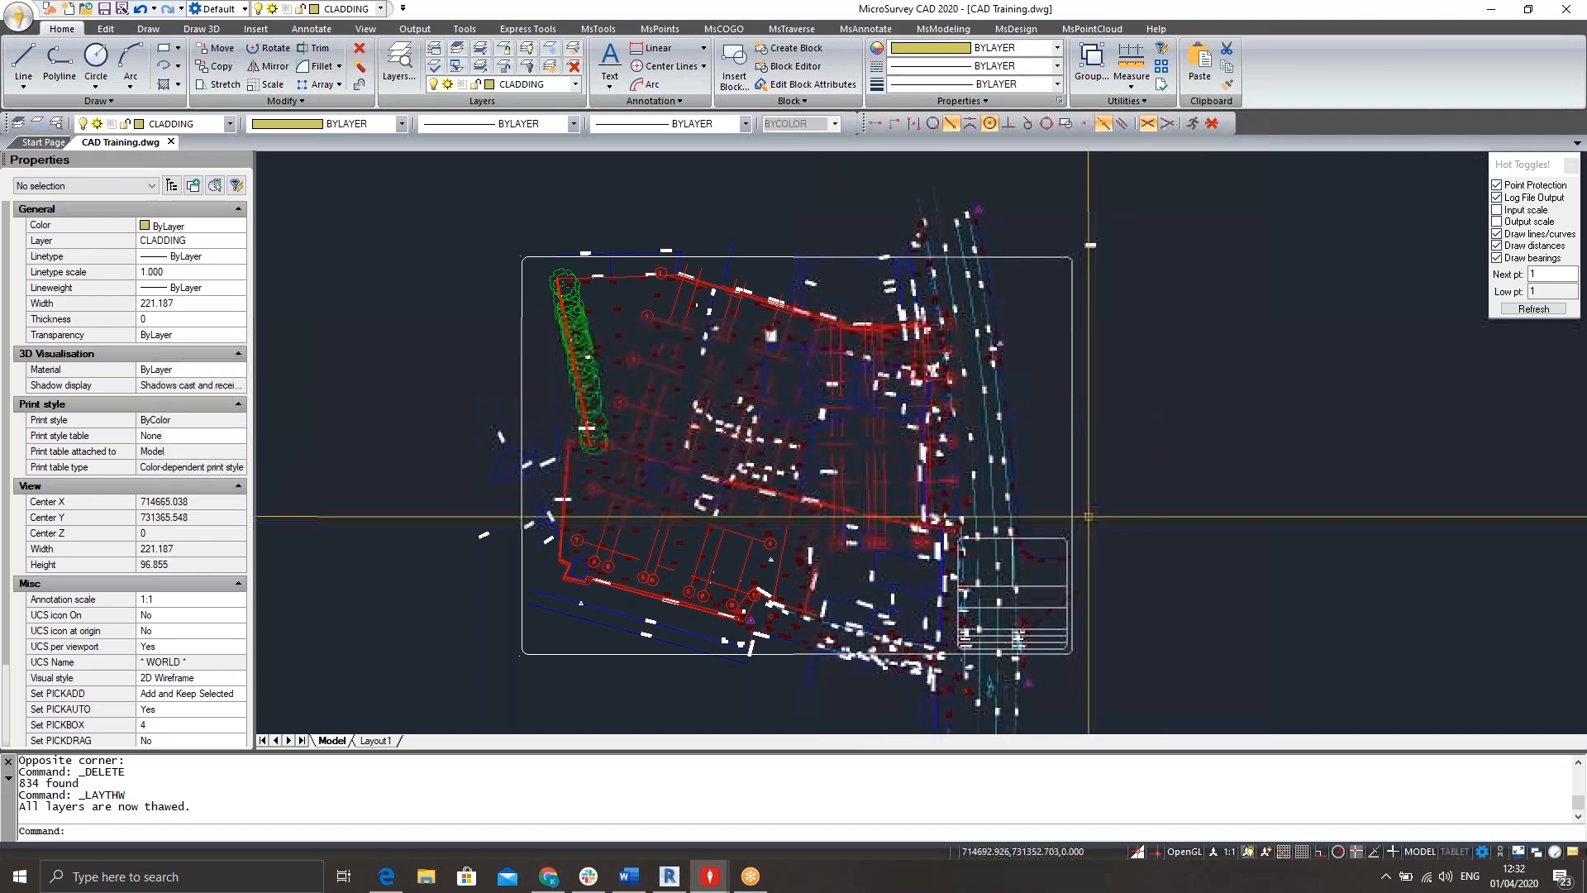
left_click(1126, 266)
left_click(1070, 399)
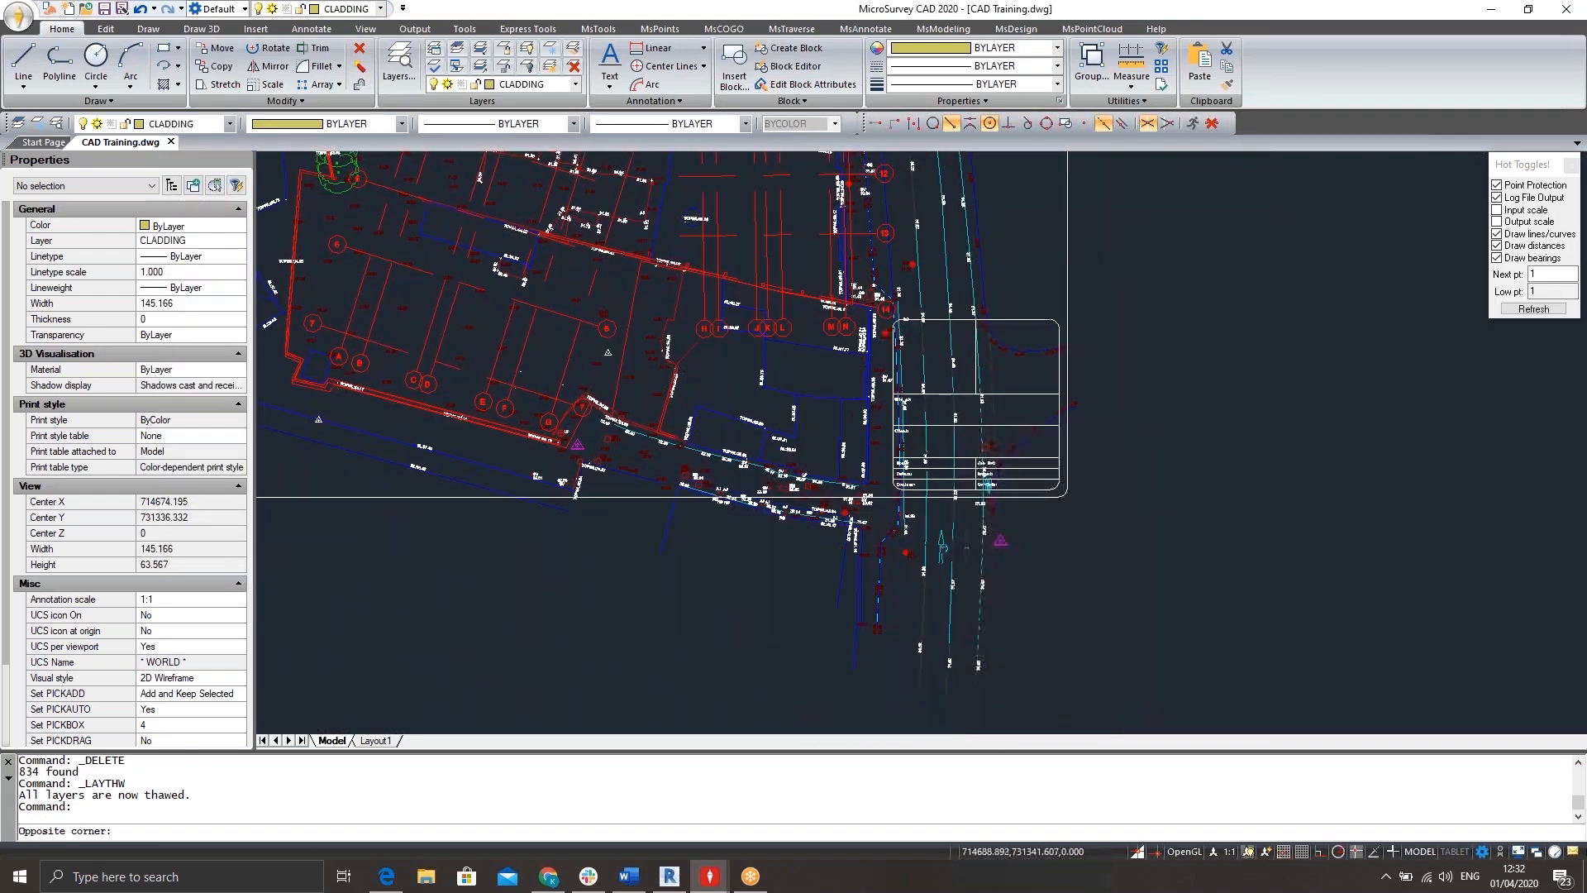
key("Delete")
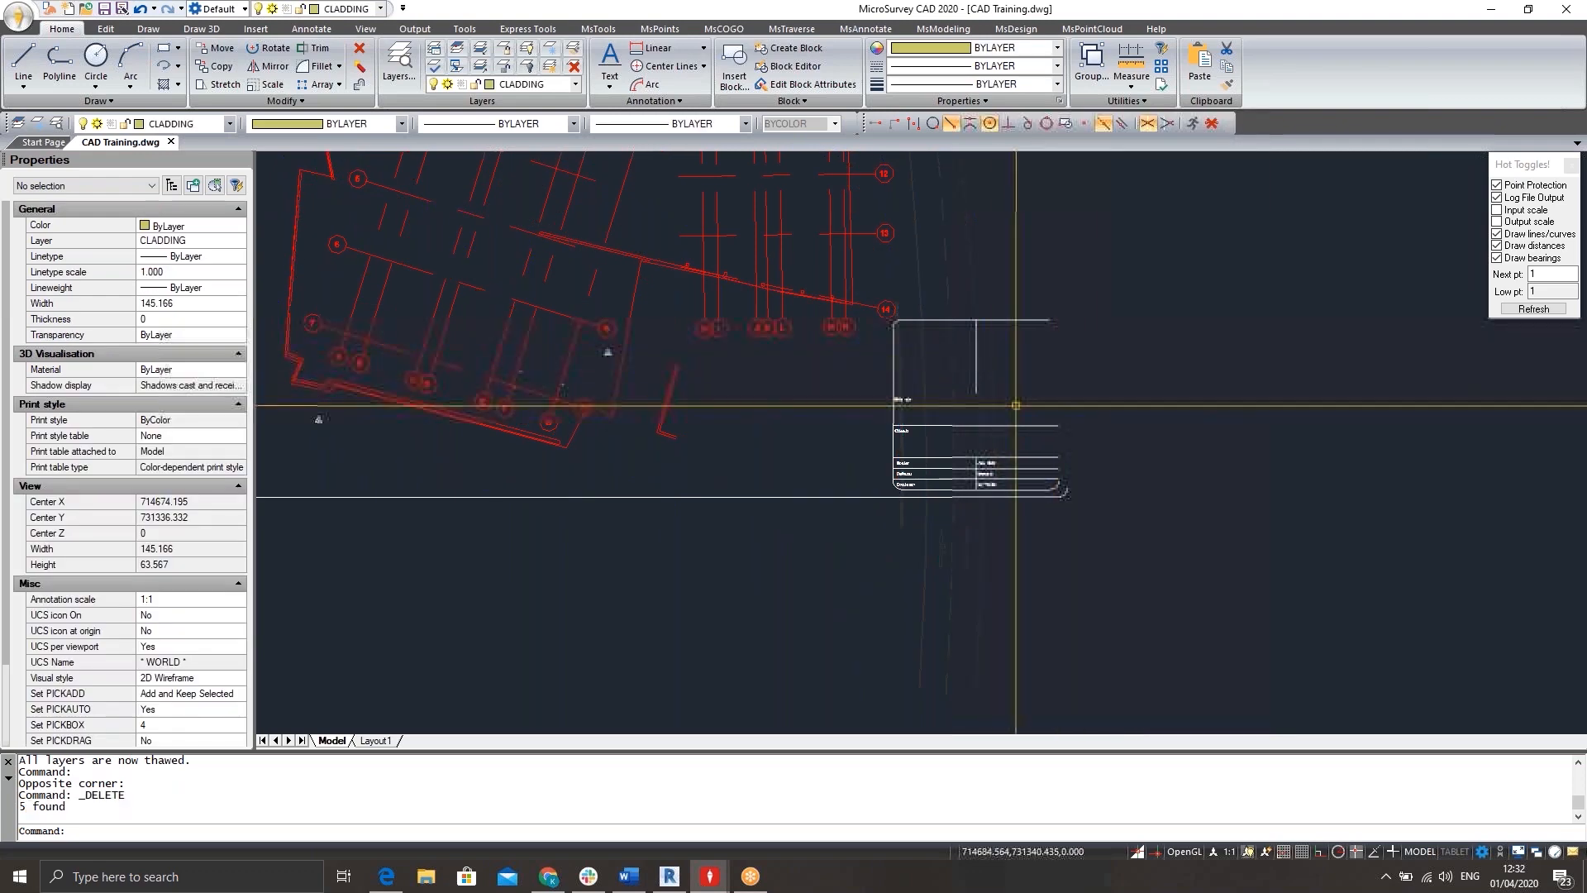
Delete the title block's lines and texts together with the bottom line of the sheet frame.
middle_click_drag(1017, 405, 1138, 401)
left_click(1217, 365)
left_click(1165, 528)
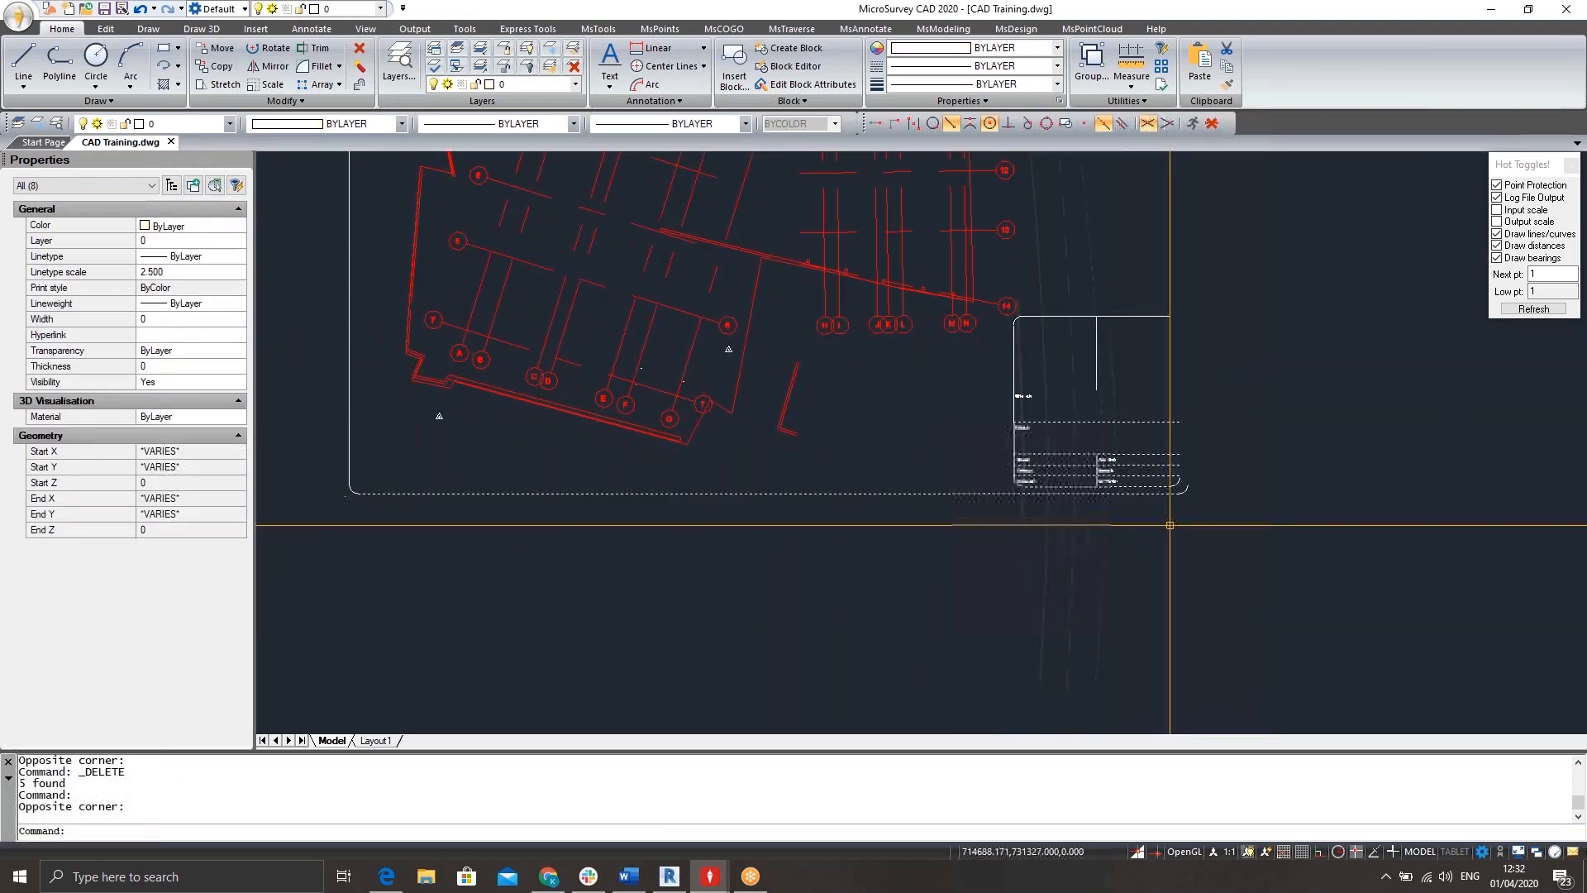
mouse_move(1073, 449)
middle_mouse_down()
mouse_move(1331, 645)
mouse_move(1274, 538)
middle_mouse_up()
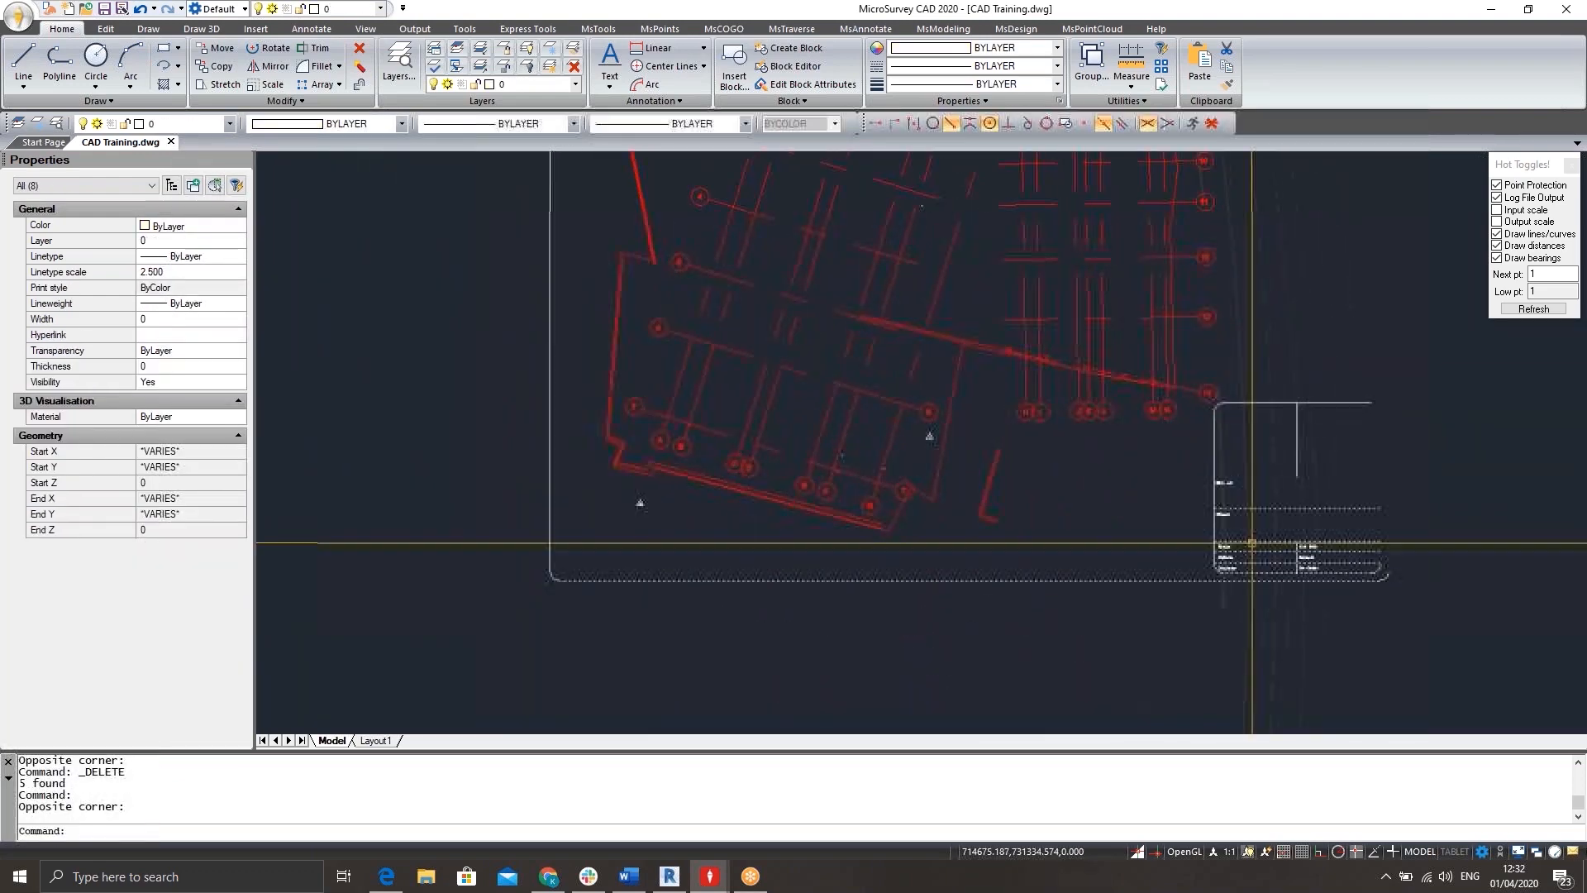
key("Delete")
left_click(1391, 457)
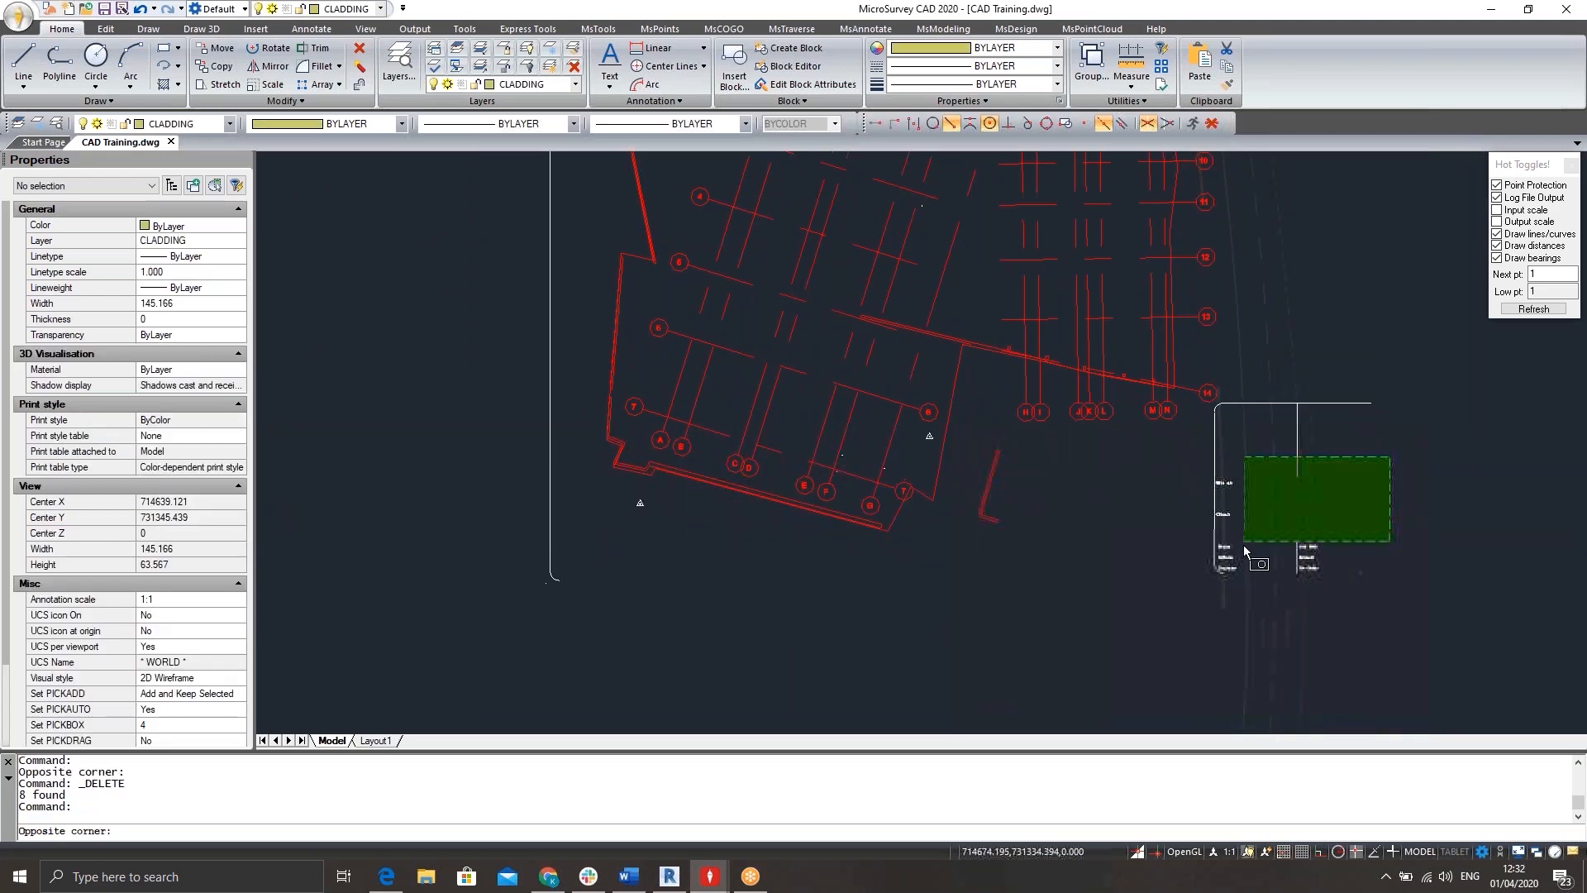
left_click(1215, 574)
key("Delete")
Freeze the layers S-GRID, WALL, C-PROP-LINE and S-GRID-IDEN by picking a grid line, wall, boundary line and grid bubble.
scroll(1211, 559, "down", 3)
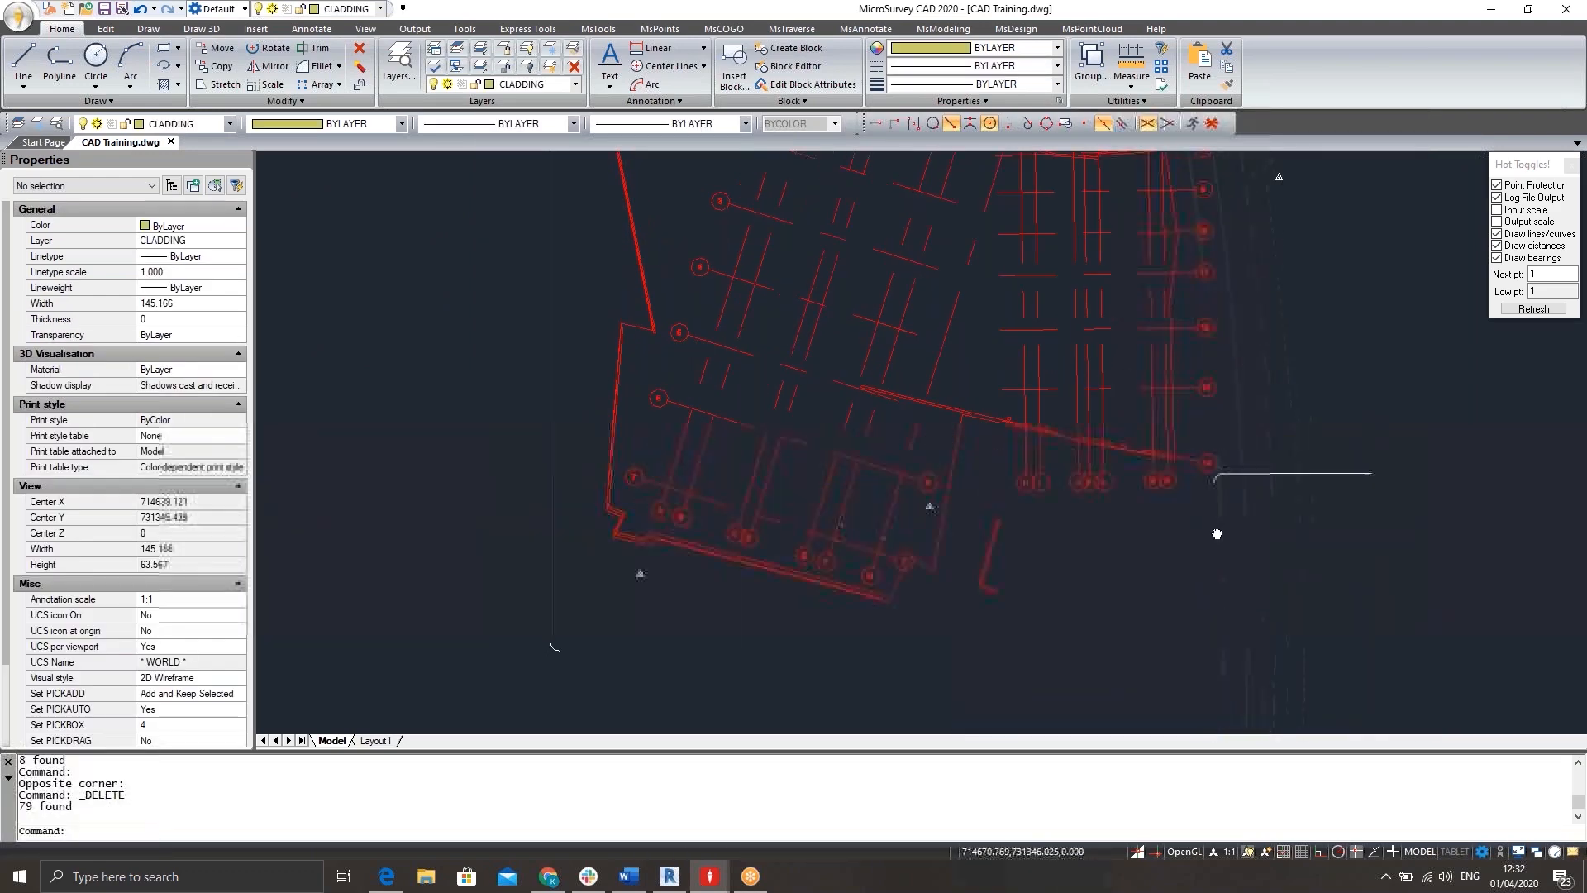
left_click(550, 66)
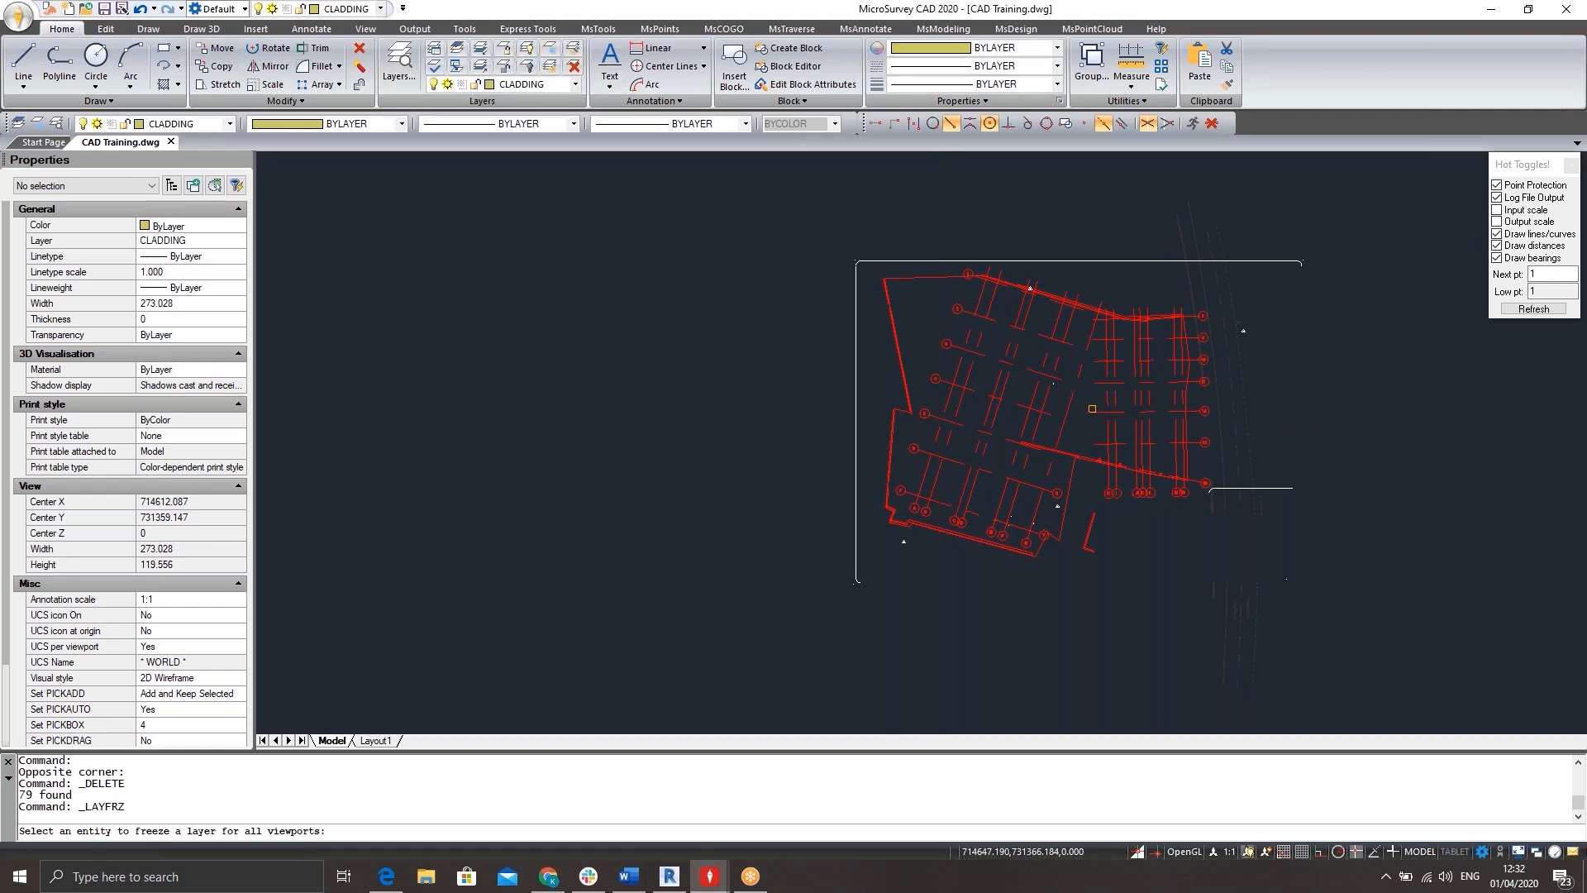
left_click(1025, 411)
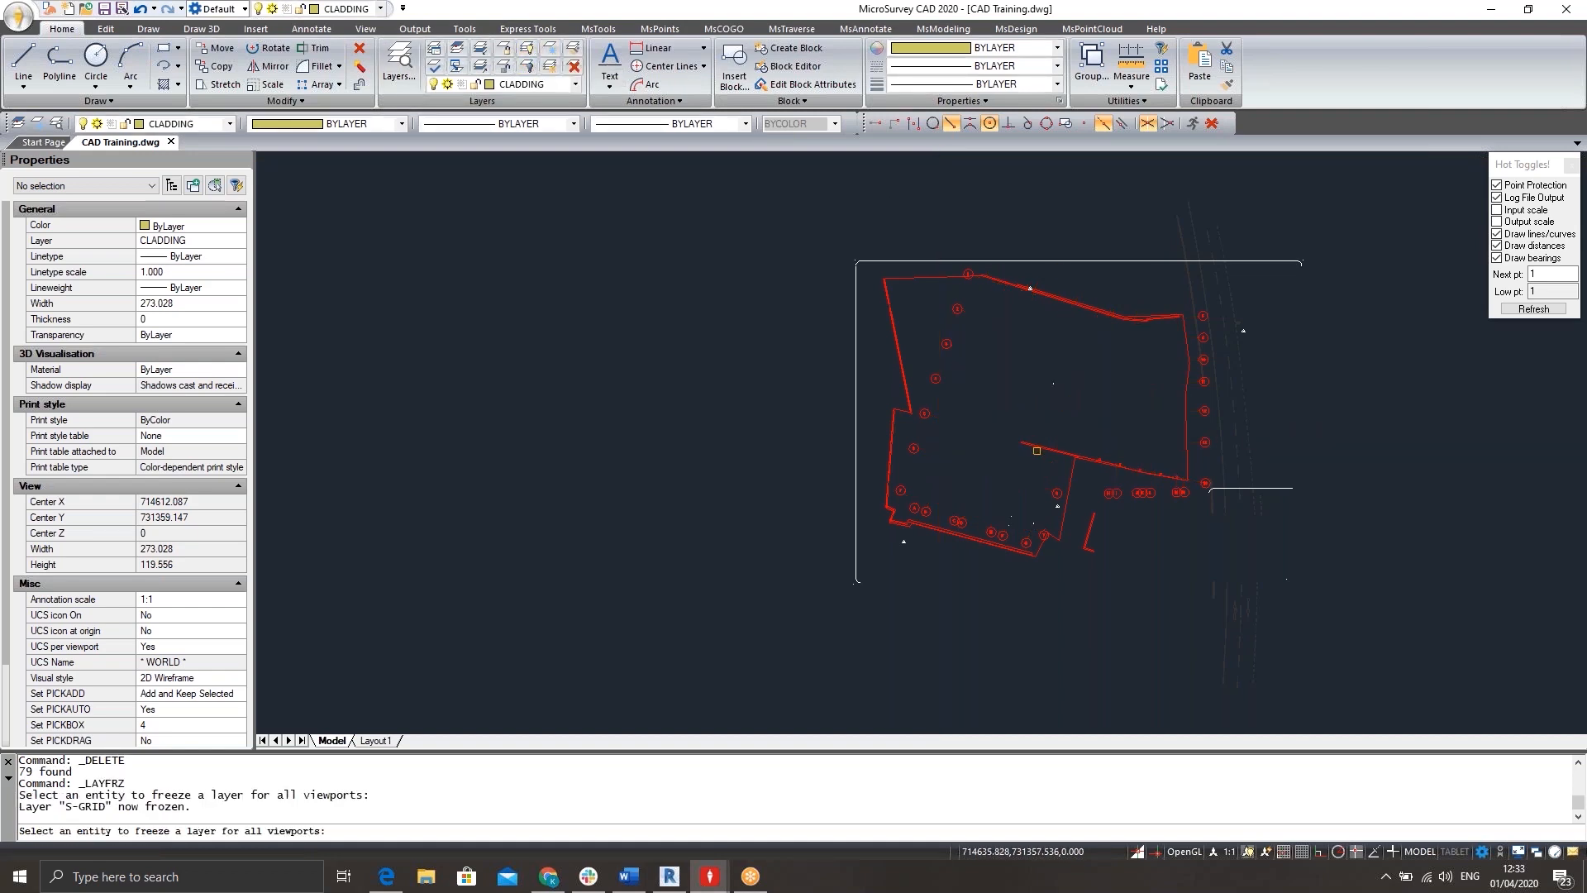
left_click(1037, 450)
left_click(1071, 481)
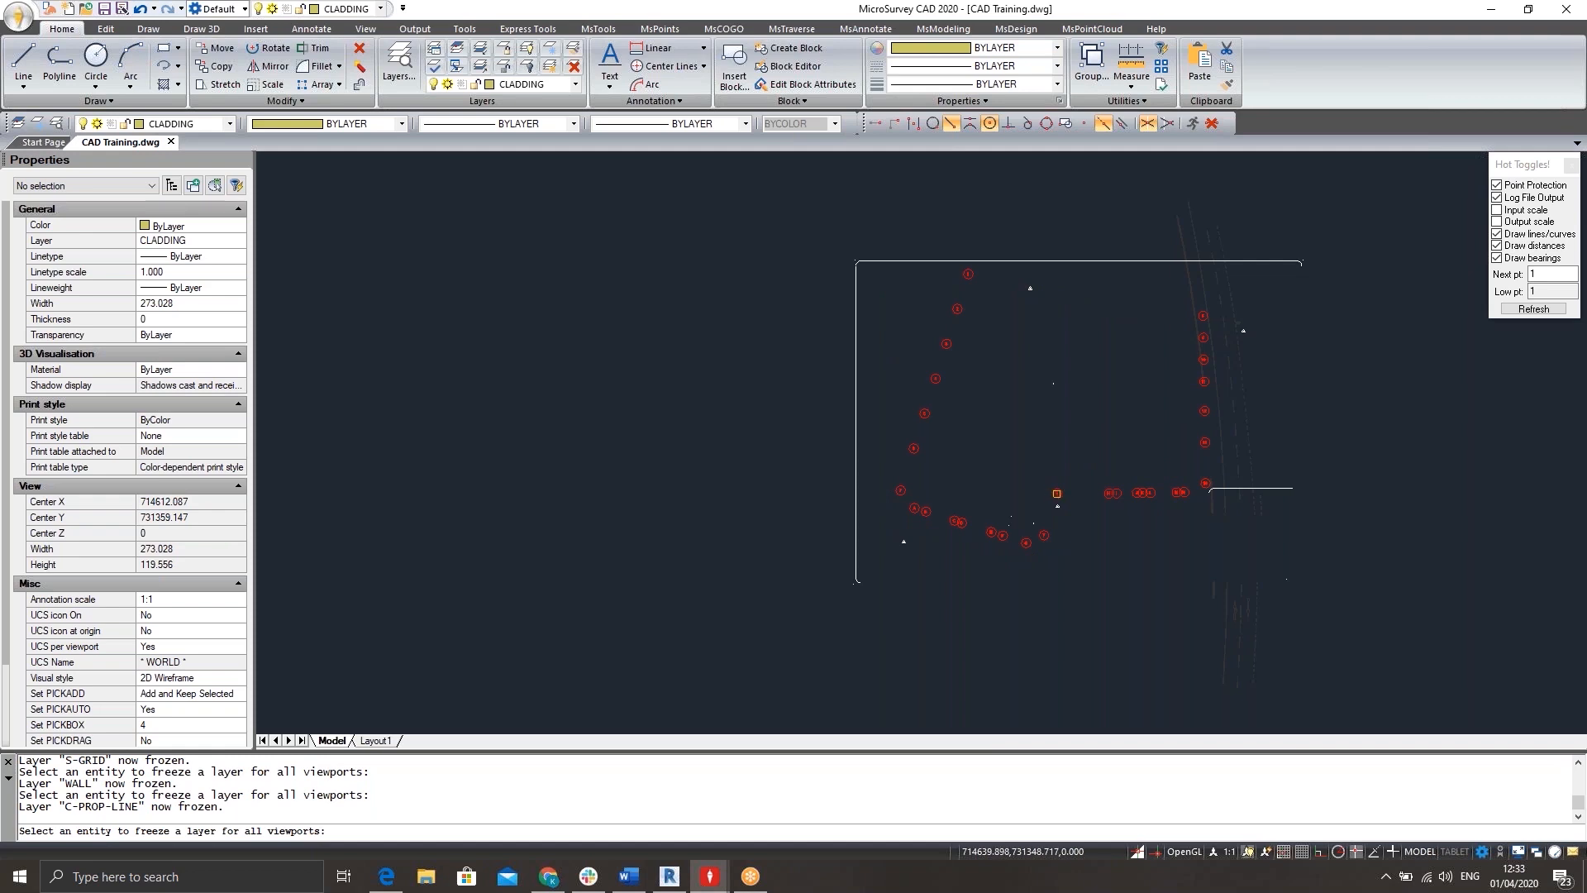
left_click(1057, 493)
scroll(1059, 491, "up", 6)
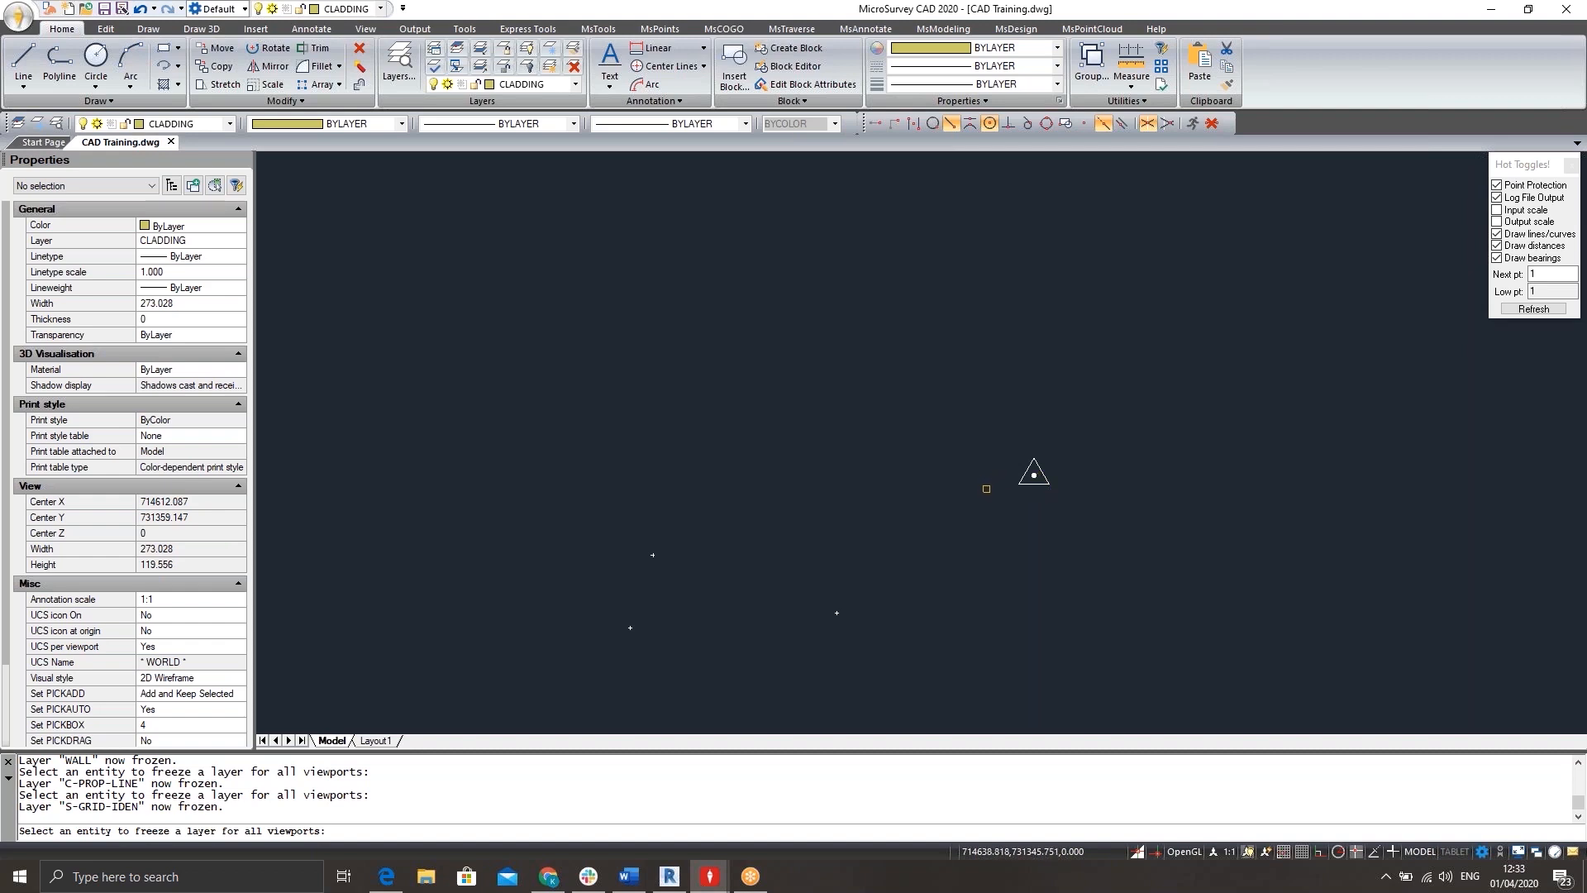
key("Escape")
key("Escape")
Delete the leftover title block line and the faint road remnants in the lower east part of the site.
scroll(985, 354, "down", 5)
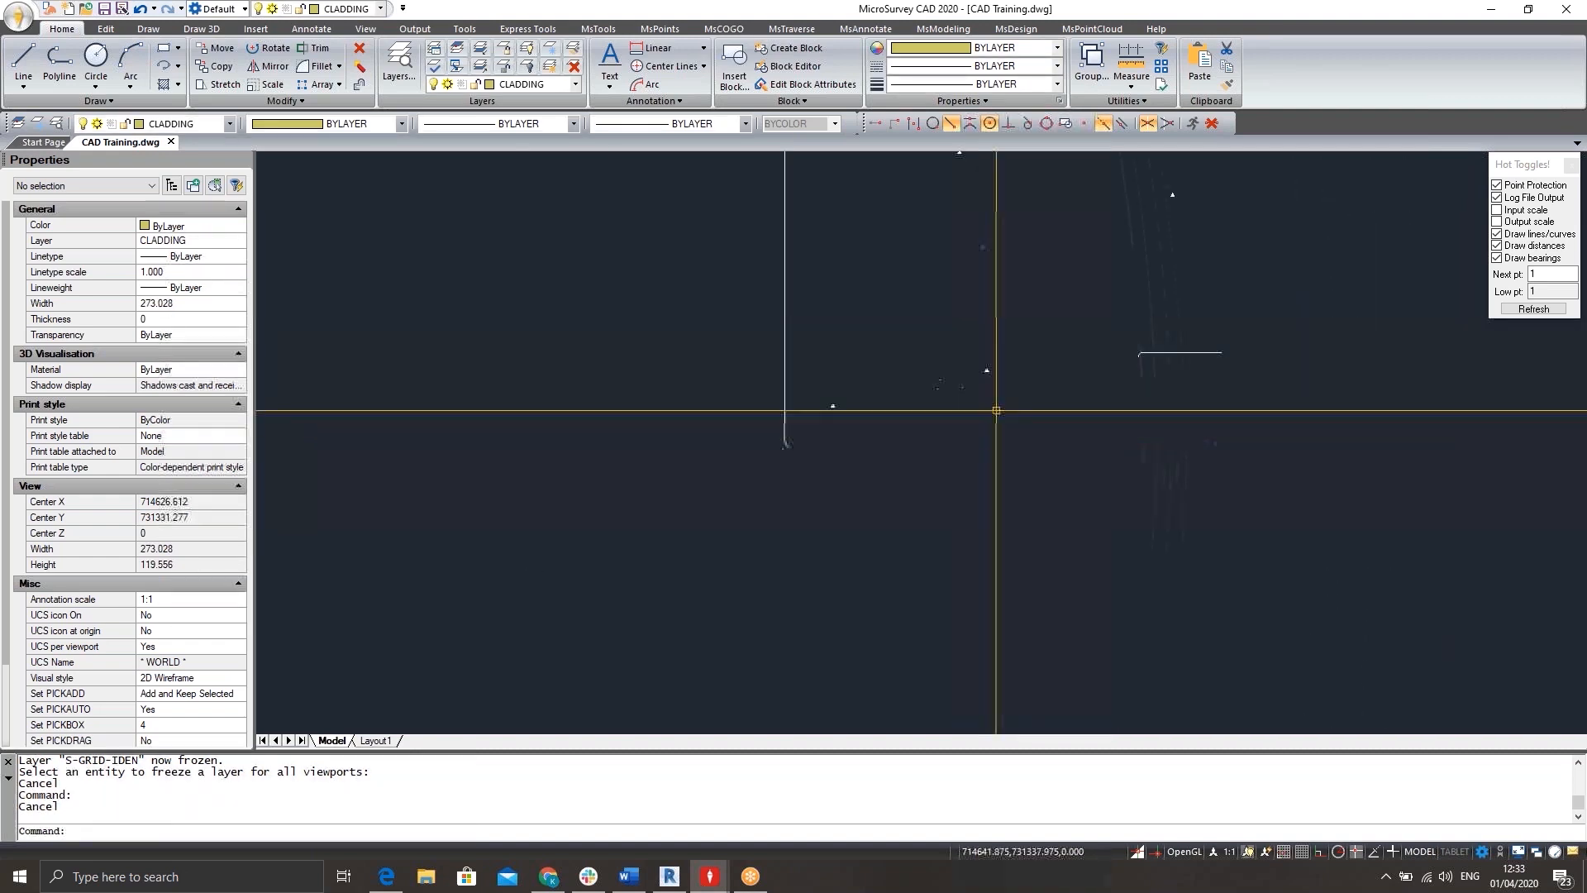
scroll(996, 410, "up", 2)
scroll(1137, 418, "down", 4)
left_click(1232, 358)
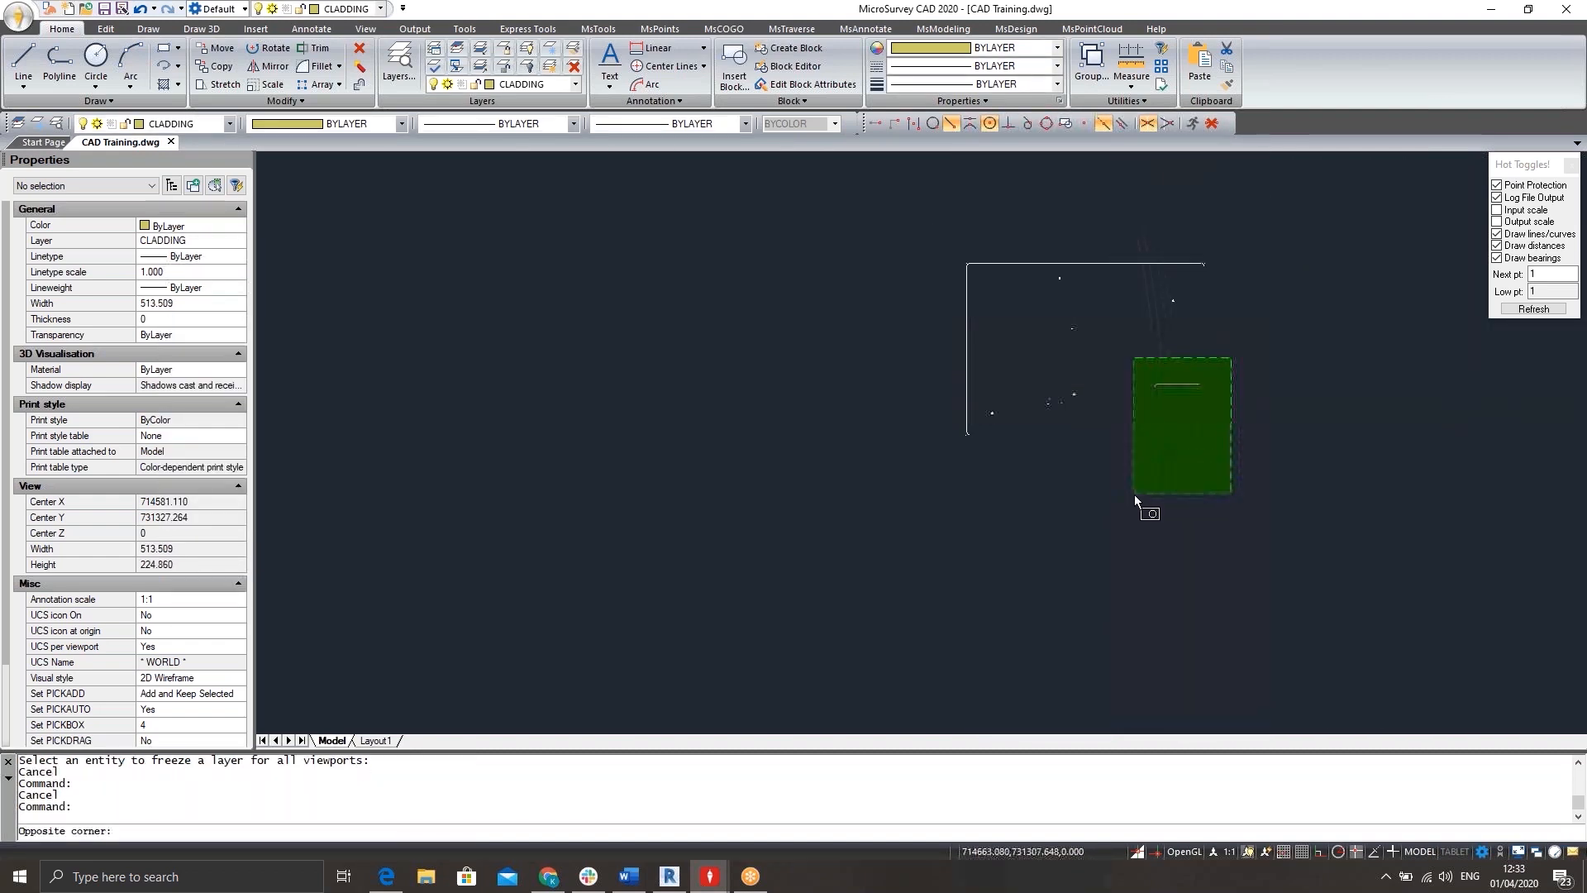
left_click(1134, 494)
key("Delete")
scroll(1197, 356, "up", 3)
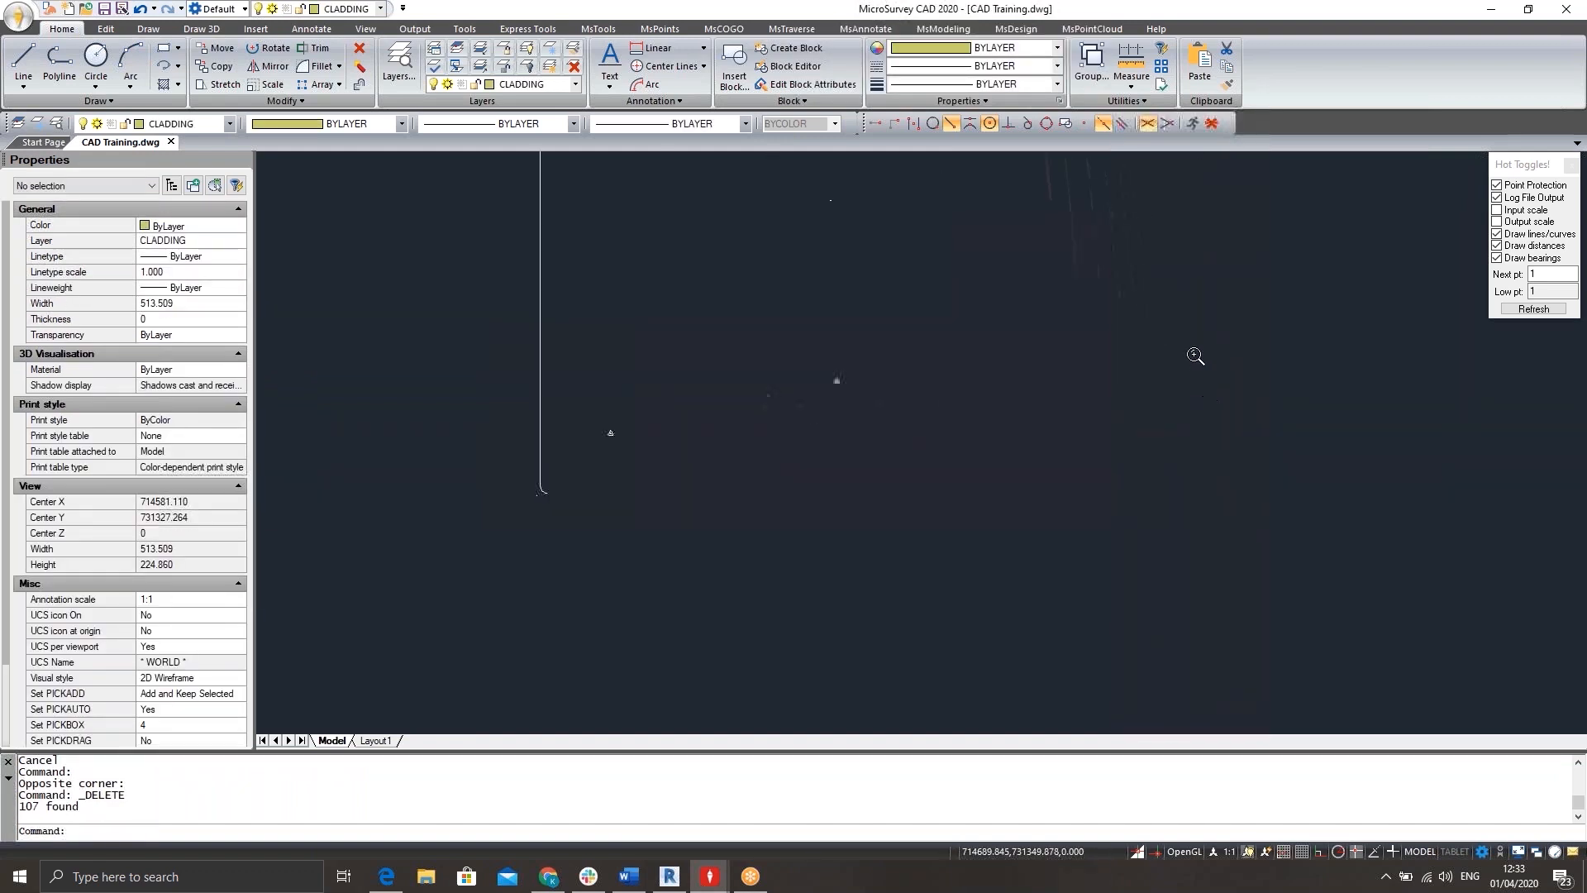
middle_click_drag(1195, 355, 1194, 502)
left_click(1167, 320)
left_click(1025, 459)
key("Delete")
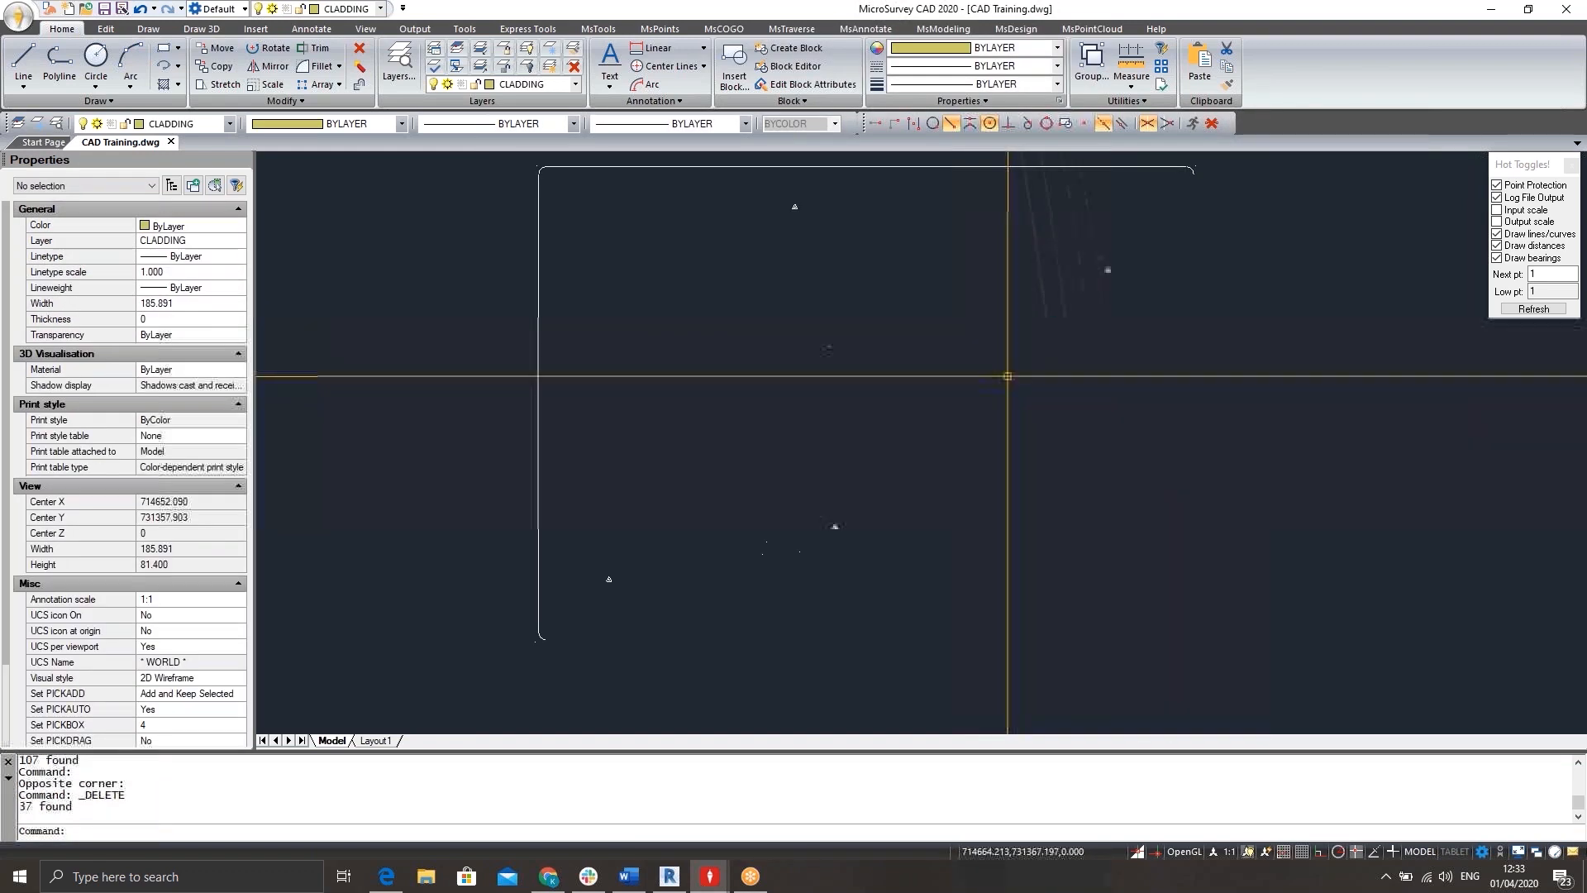
Delete the top line of the sheet frame and the faint road remnants crossing and above it.
middle_click_drag(1190, 178, 1179, 276)
left_click(1228, 218)
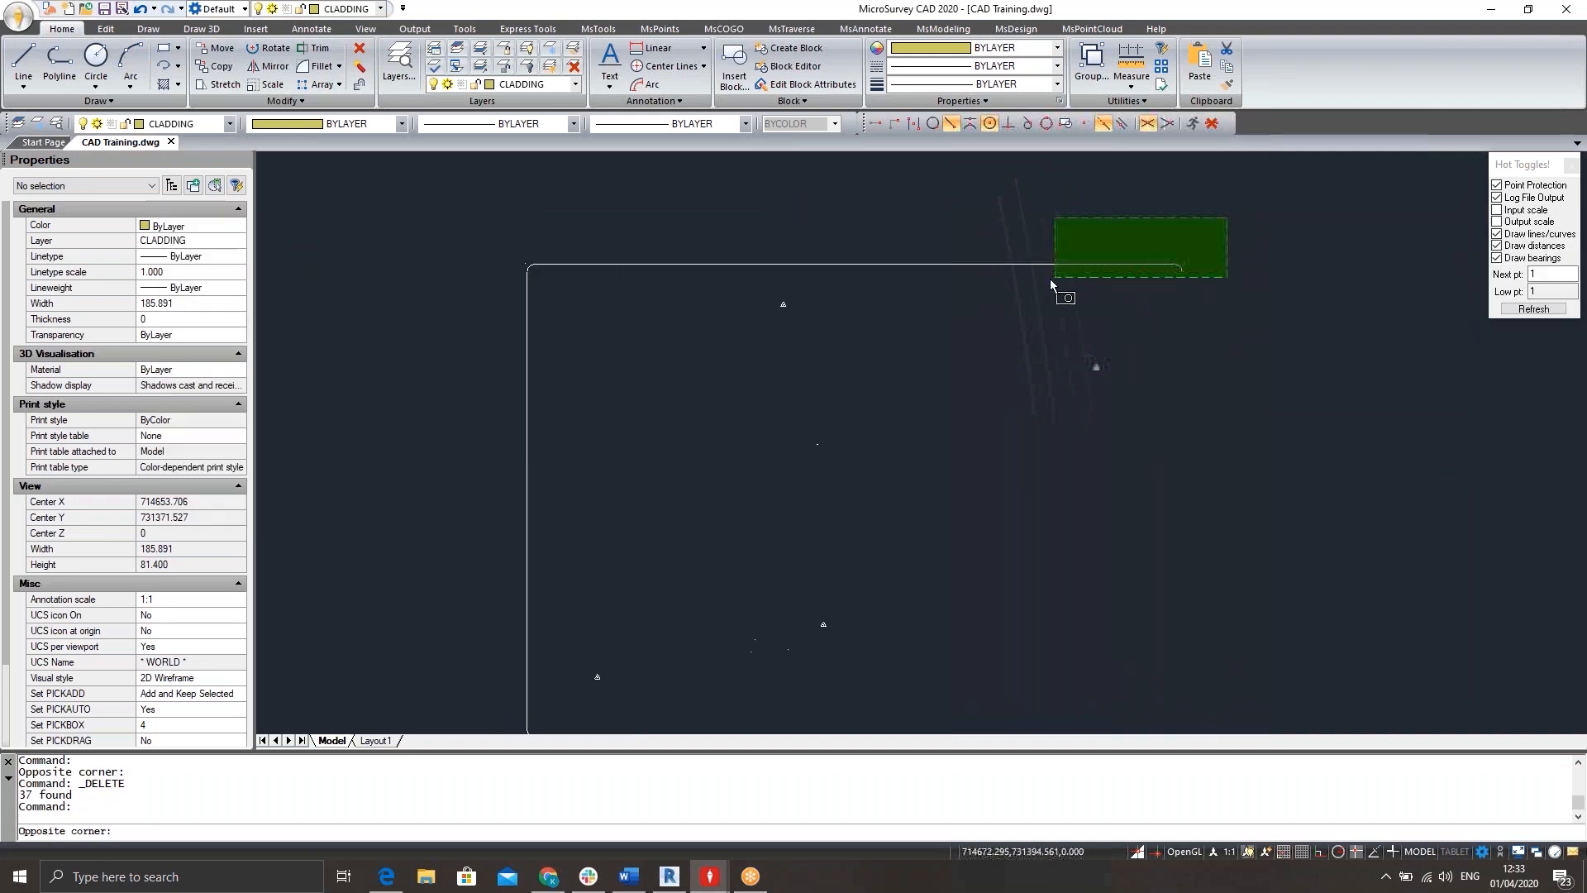
left_click(955, 298)
key("Delete")
left_click(1089, 167)
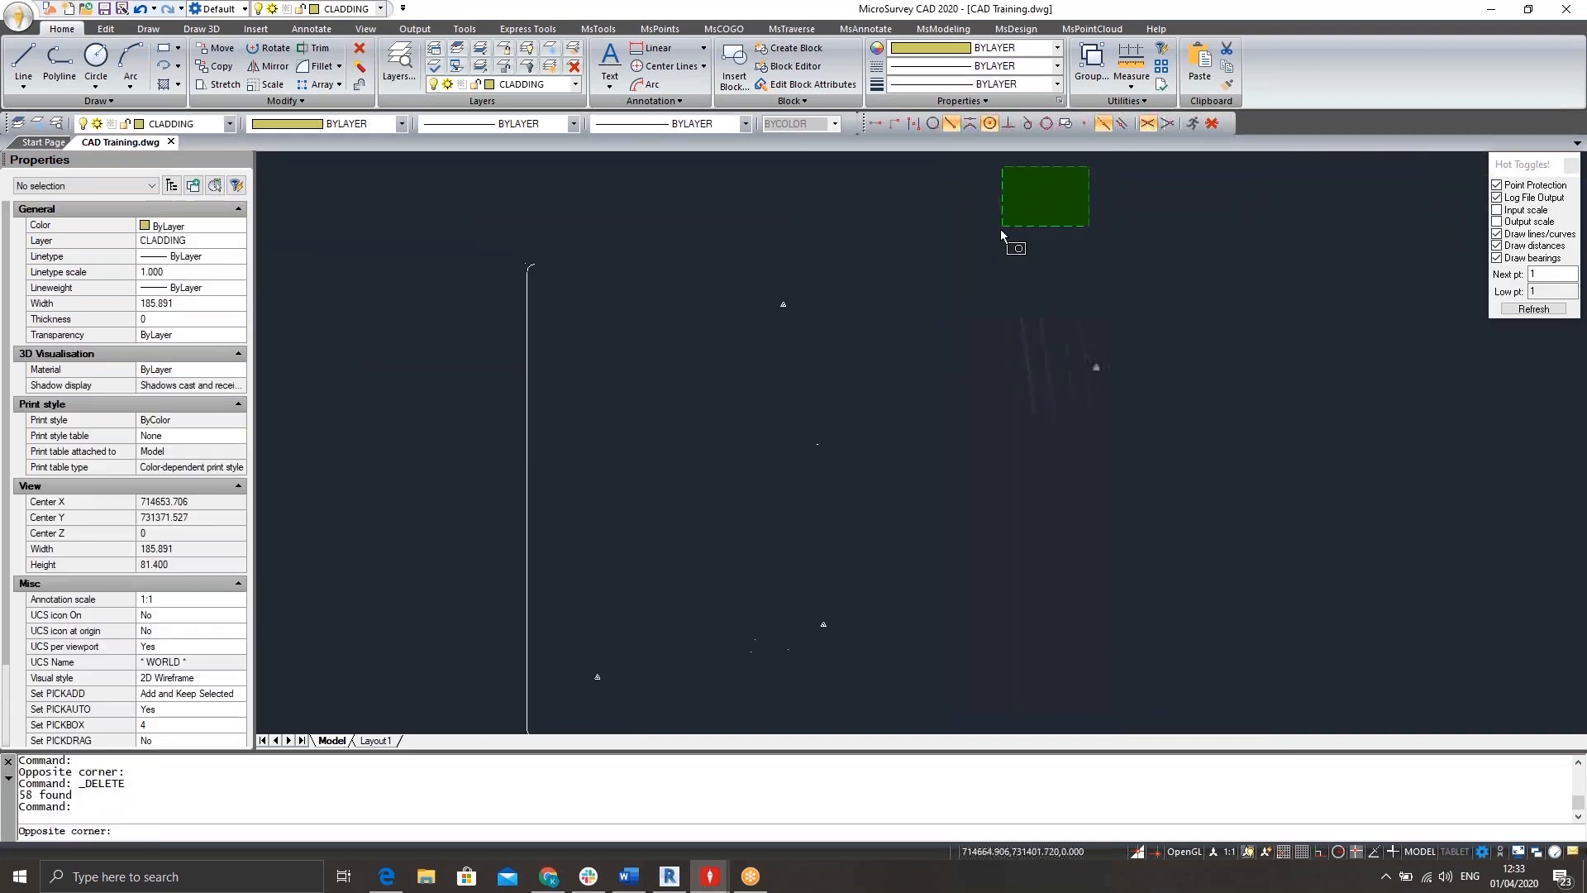
left_click(970, 251)
key("Delete")
Delete the left line of the sheet frame and its remaining lower corner pieces.
left_click(597, 210)
mouse_move(491, 548)
middle_mouse_down()
mouse_move(507, 66)
mouse_move(503, 296)
middle_mouse_up()
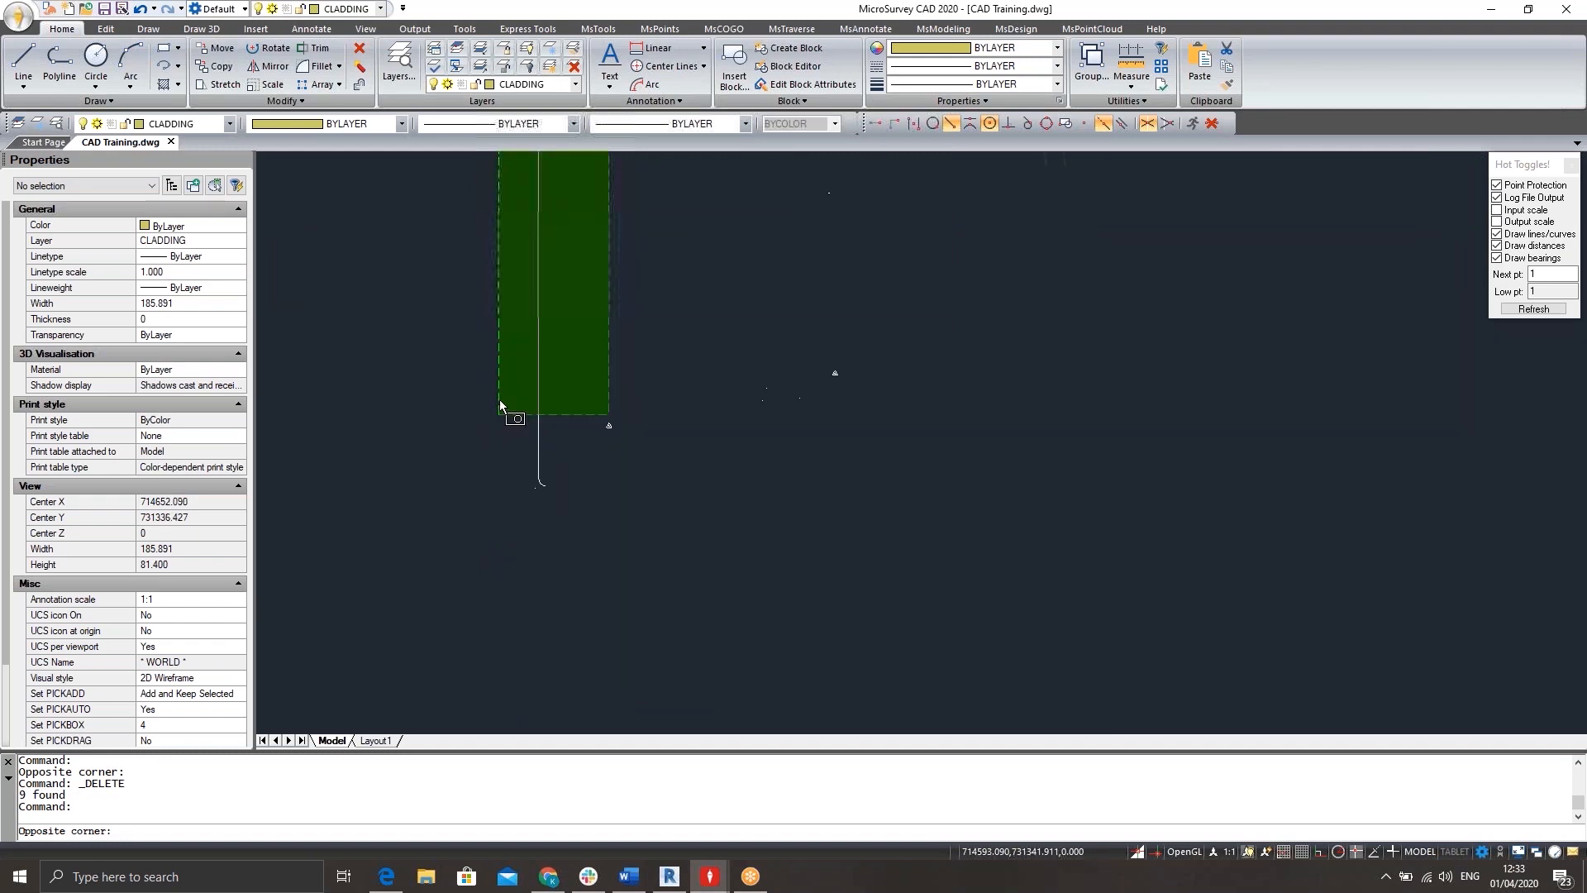
left_click(499, 386)
key("Delete")
left_click(561, 375)
left_click(501, 521)
key("Delete")
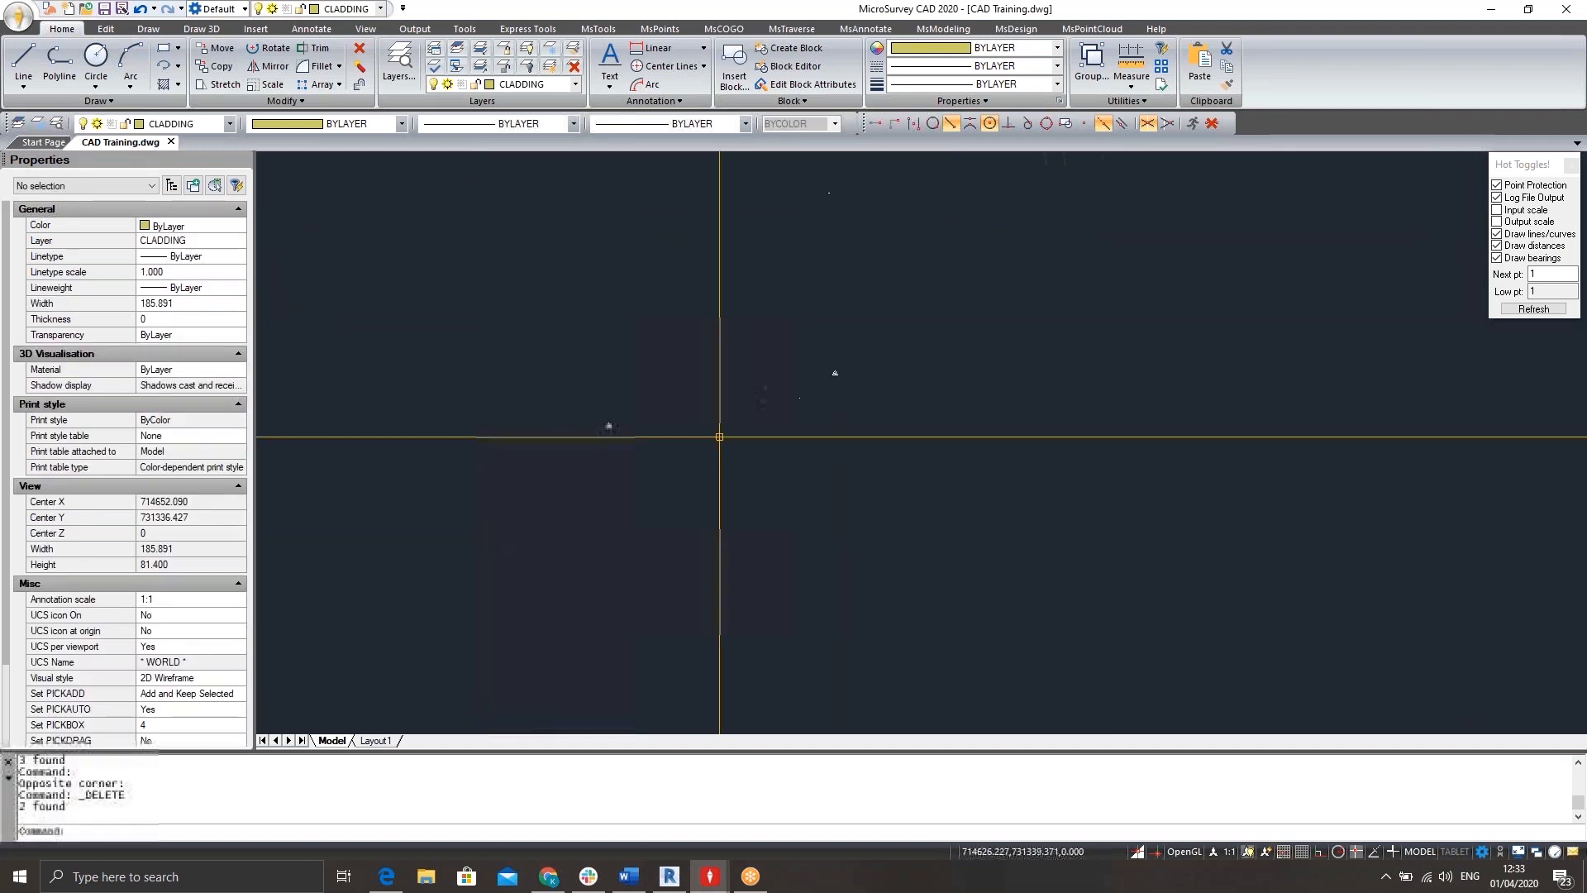
Delete the stray points near the southern control station and in the middle of the site.
left_click(815, 340)
left_click(734, 496)
key("Delete")
middle_click_drag(831, 344, 756, 645)
left_click(790, 418)
left_click(727, 506)
key("Delete")
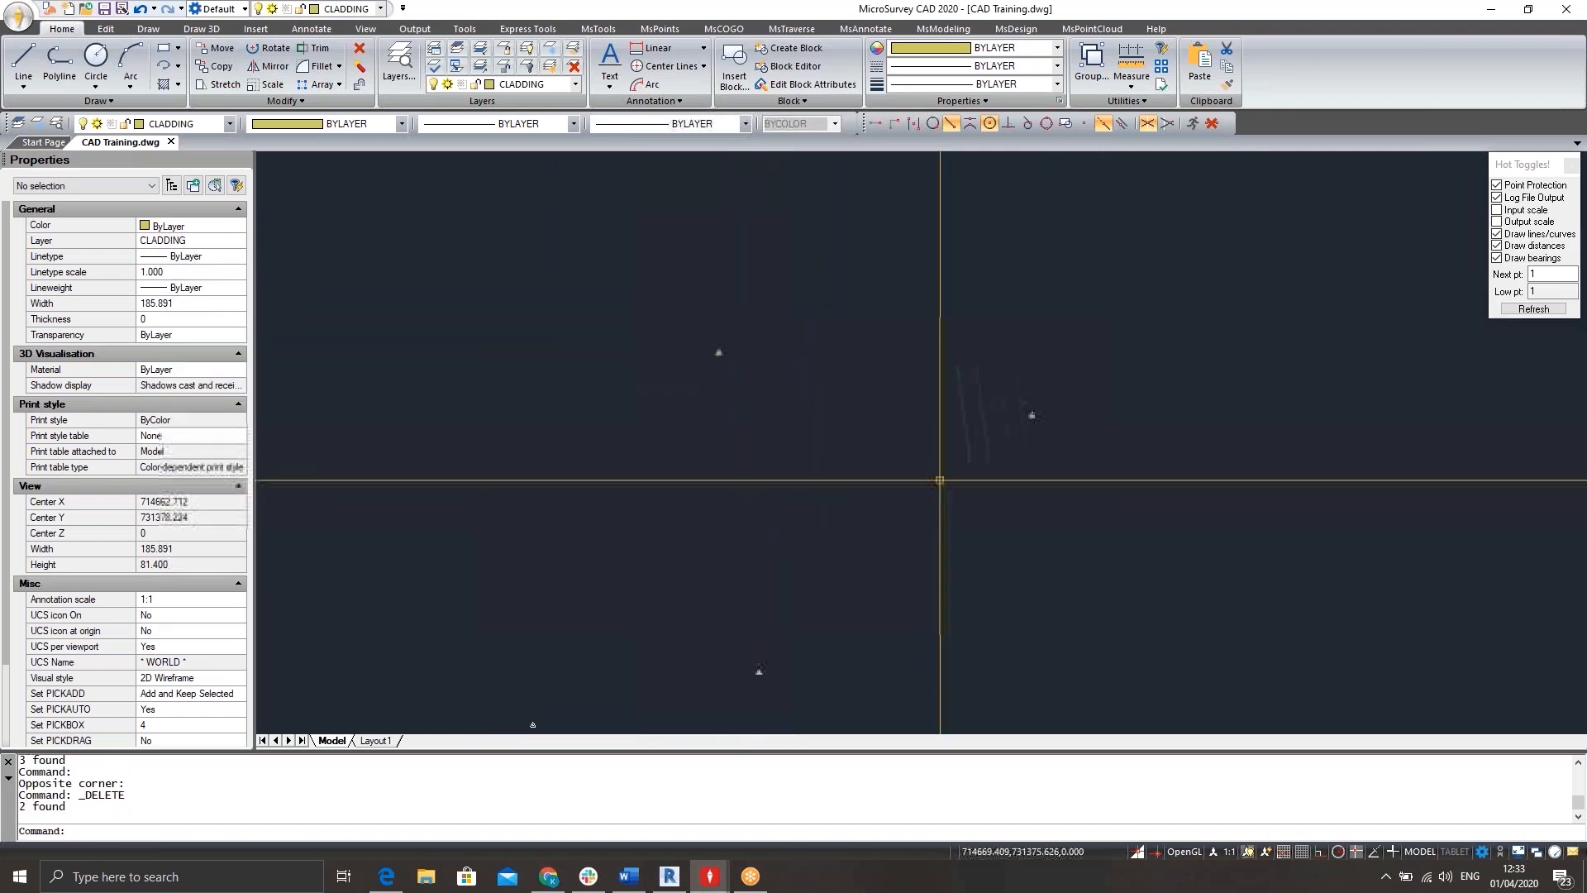
left_click(1057, 345)
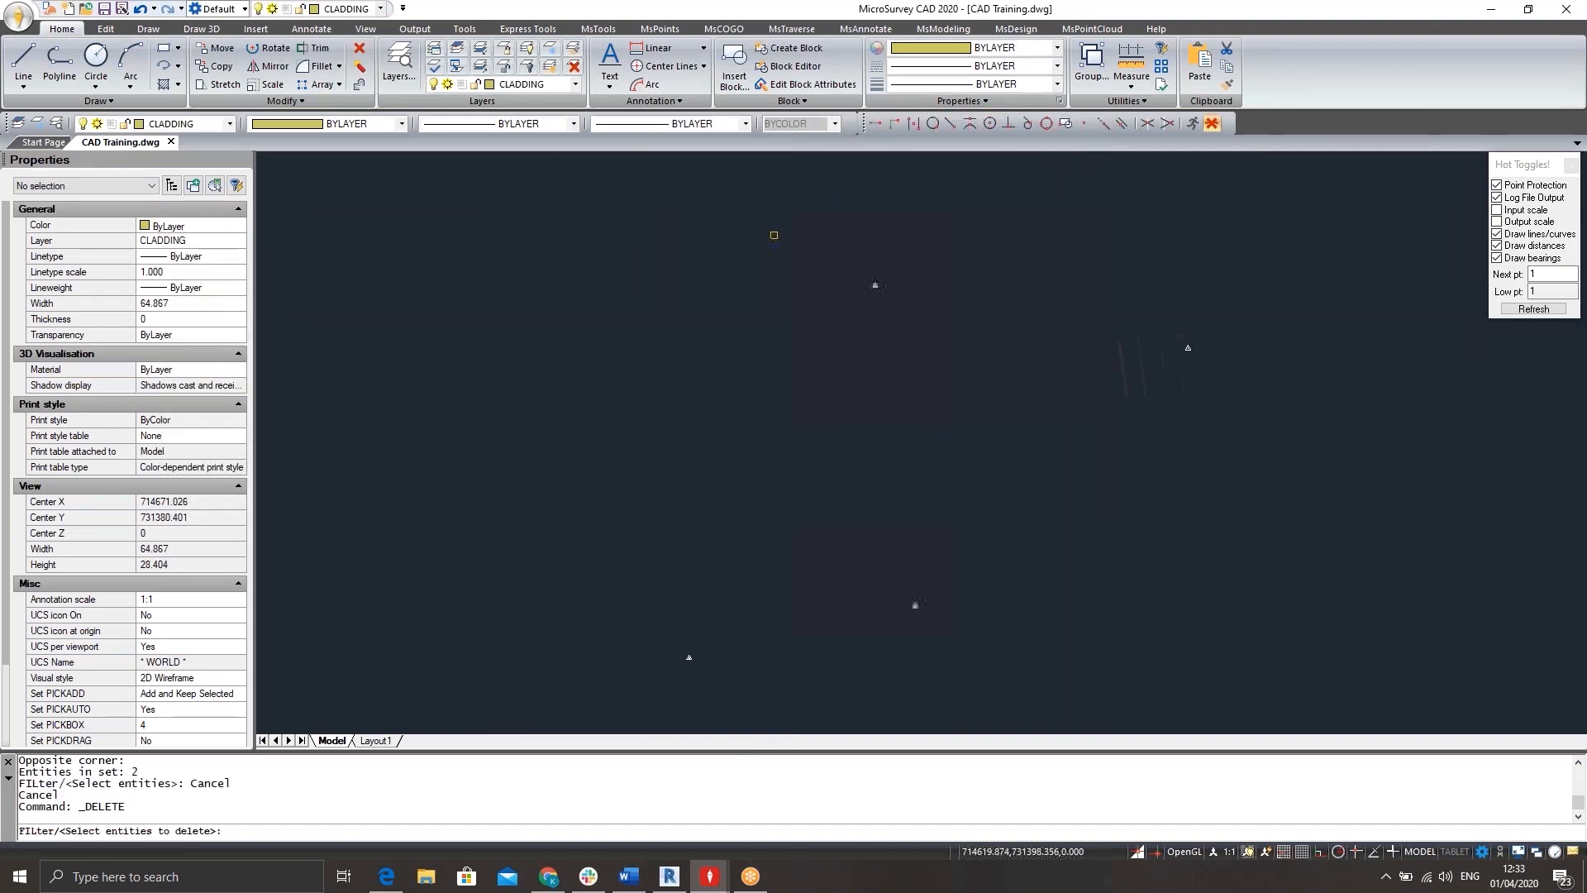
Thaw all layers and review the remaining grid, walls and triangular control station markers.
left_click(551, 66)
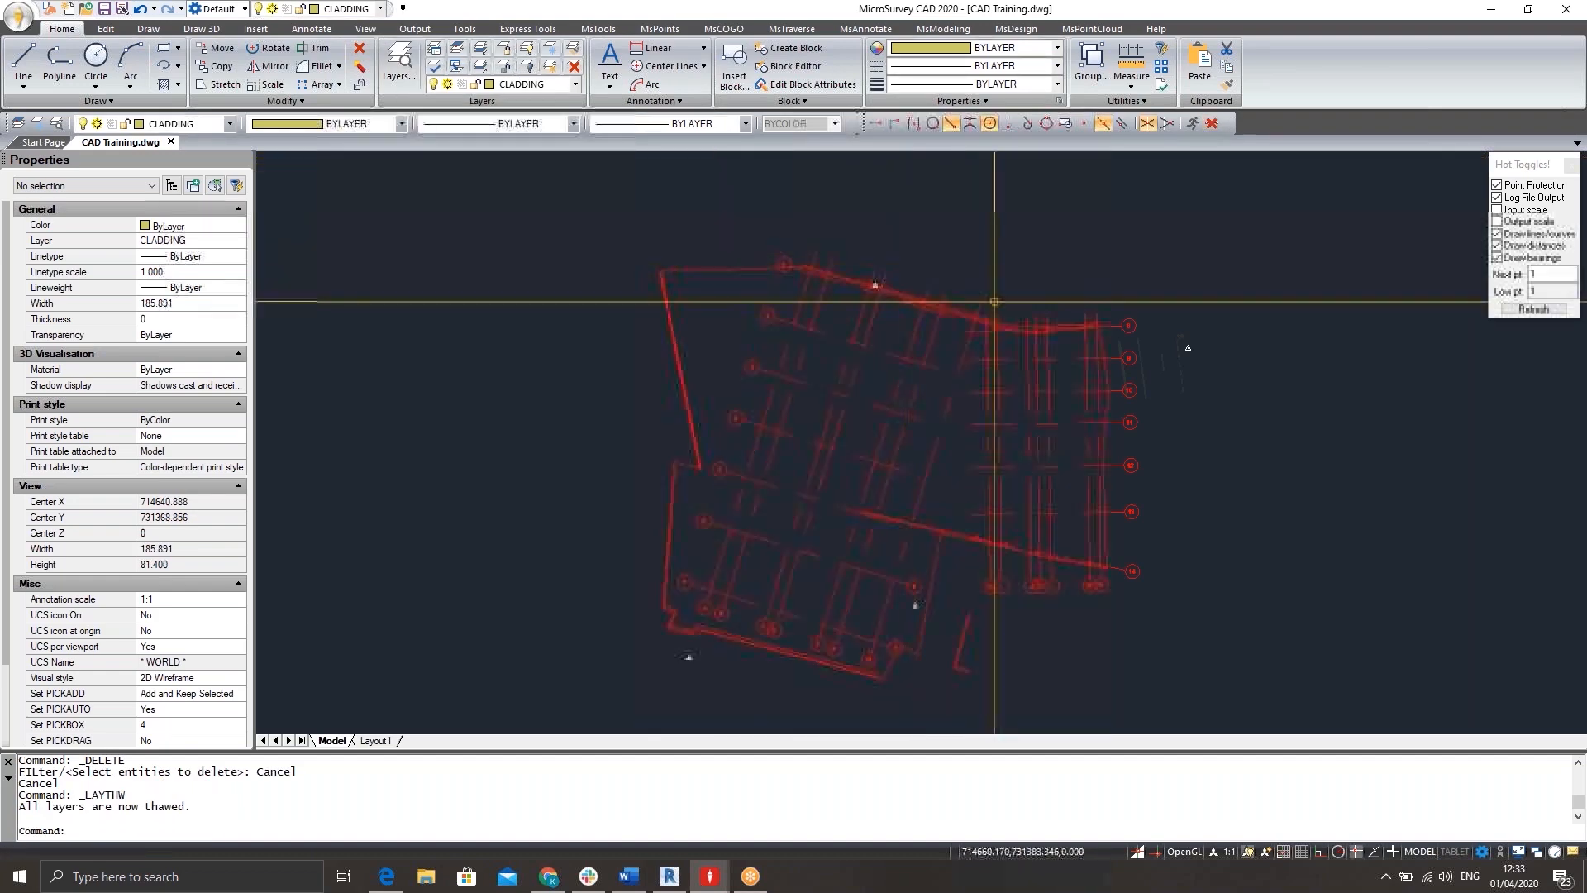
scroll(928, 492, "up", 5)
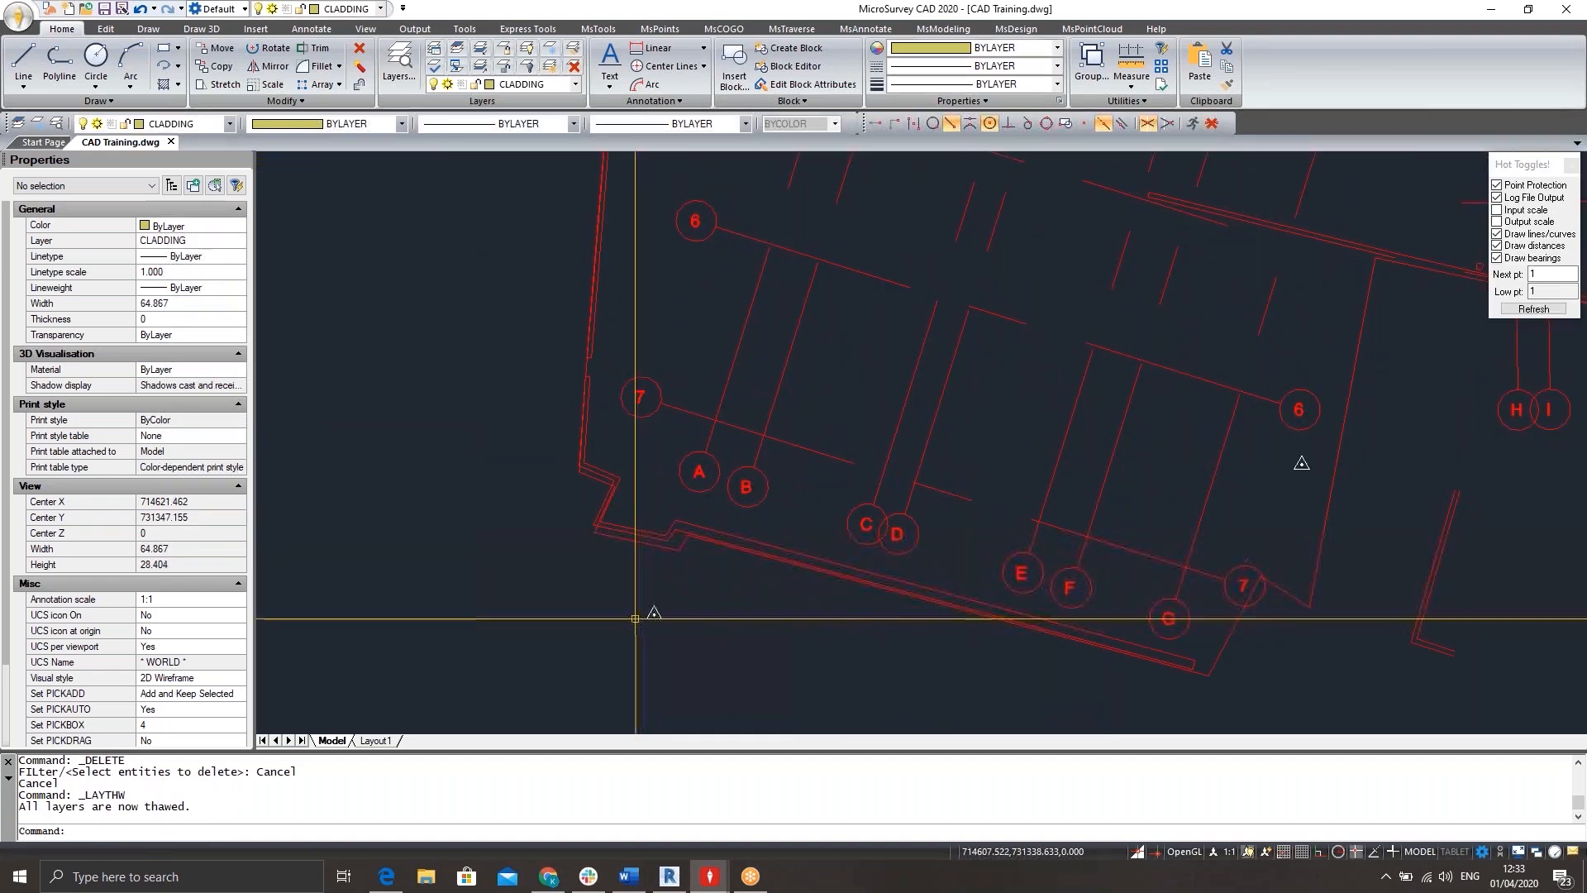
mouse_move(1304, 436)
middle_mouse_down()
mouse_move(1010, 458)
mouse_move(1009, 490)
middle_mouse_up()
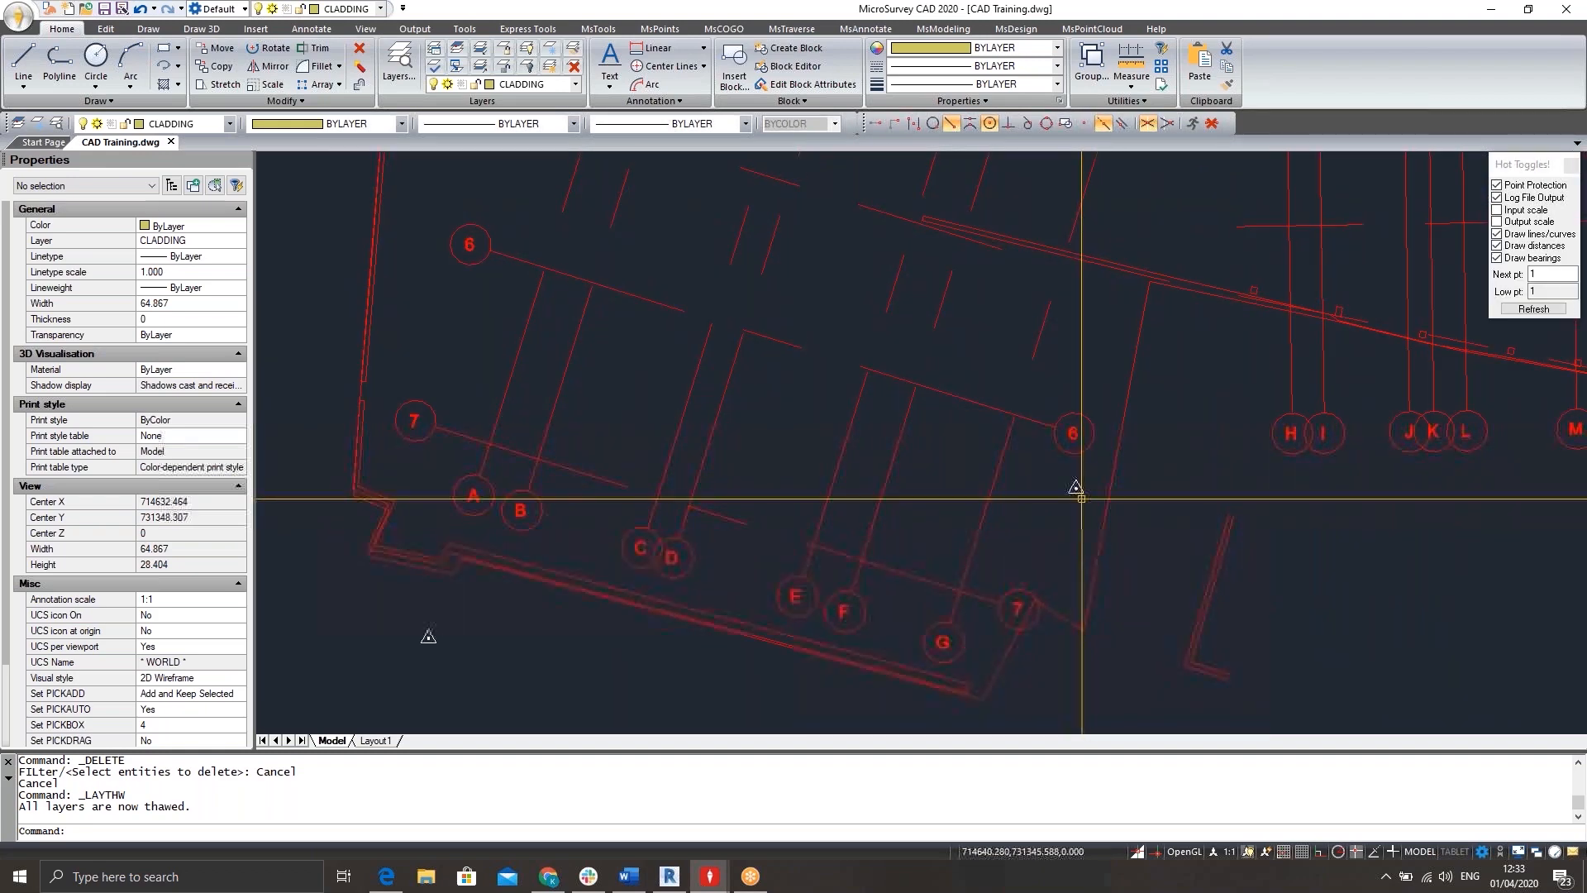
scroll(1063, 524, "down", 3)
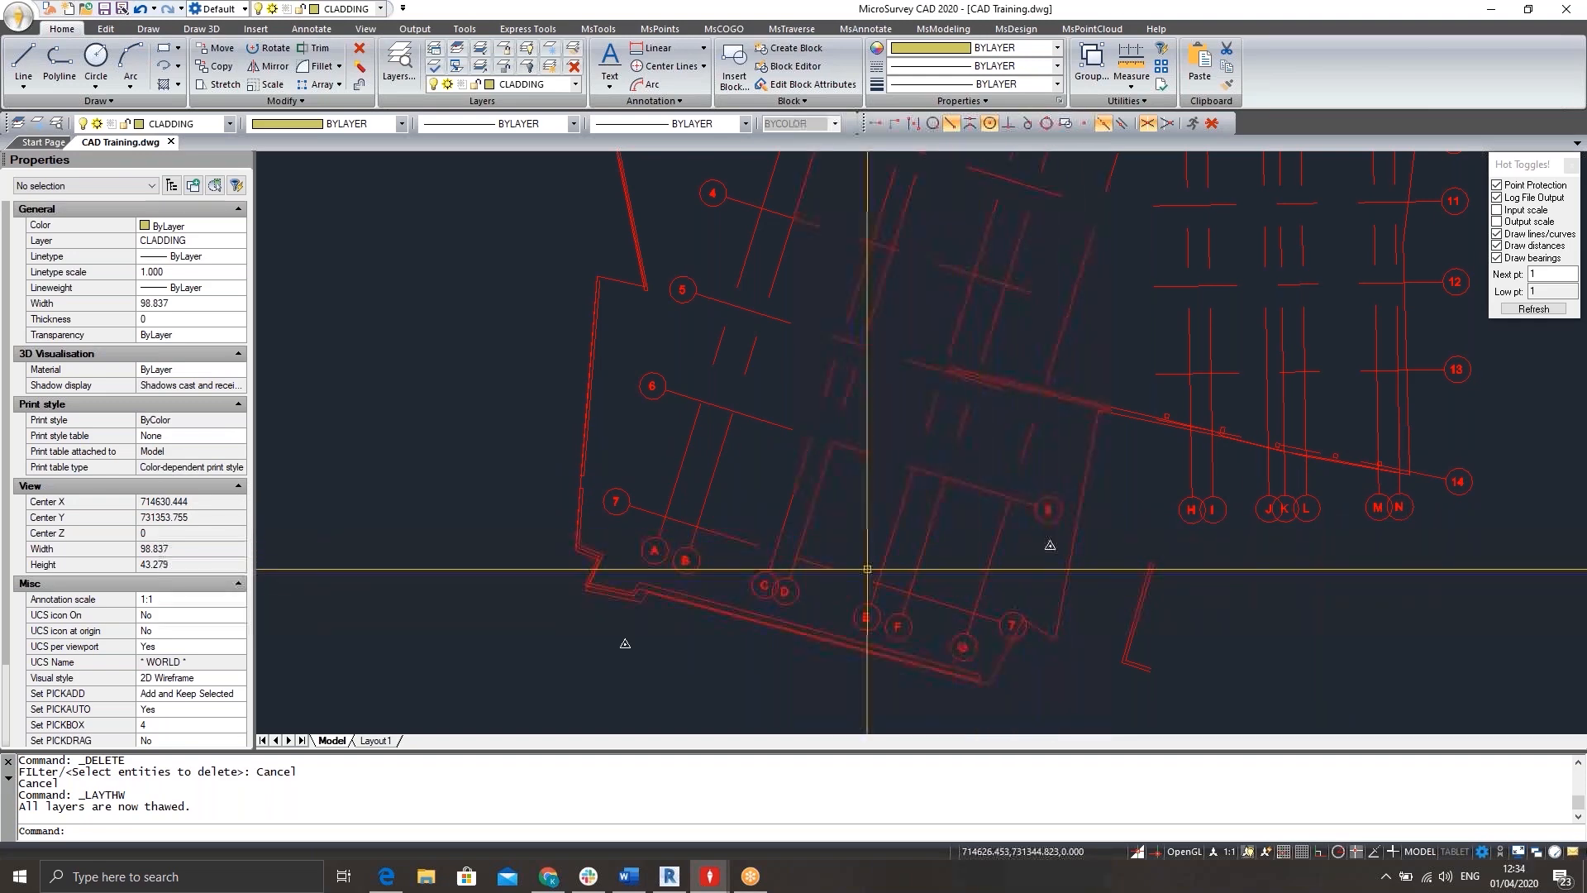
scroll(1180, 350, "down", 2)
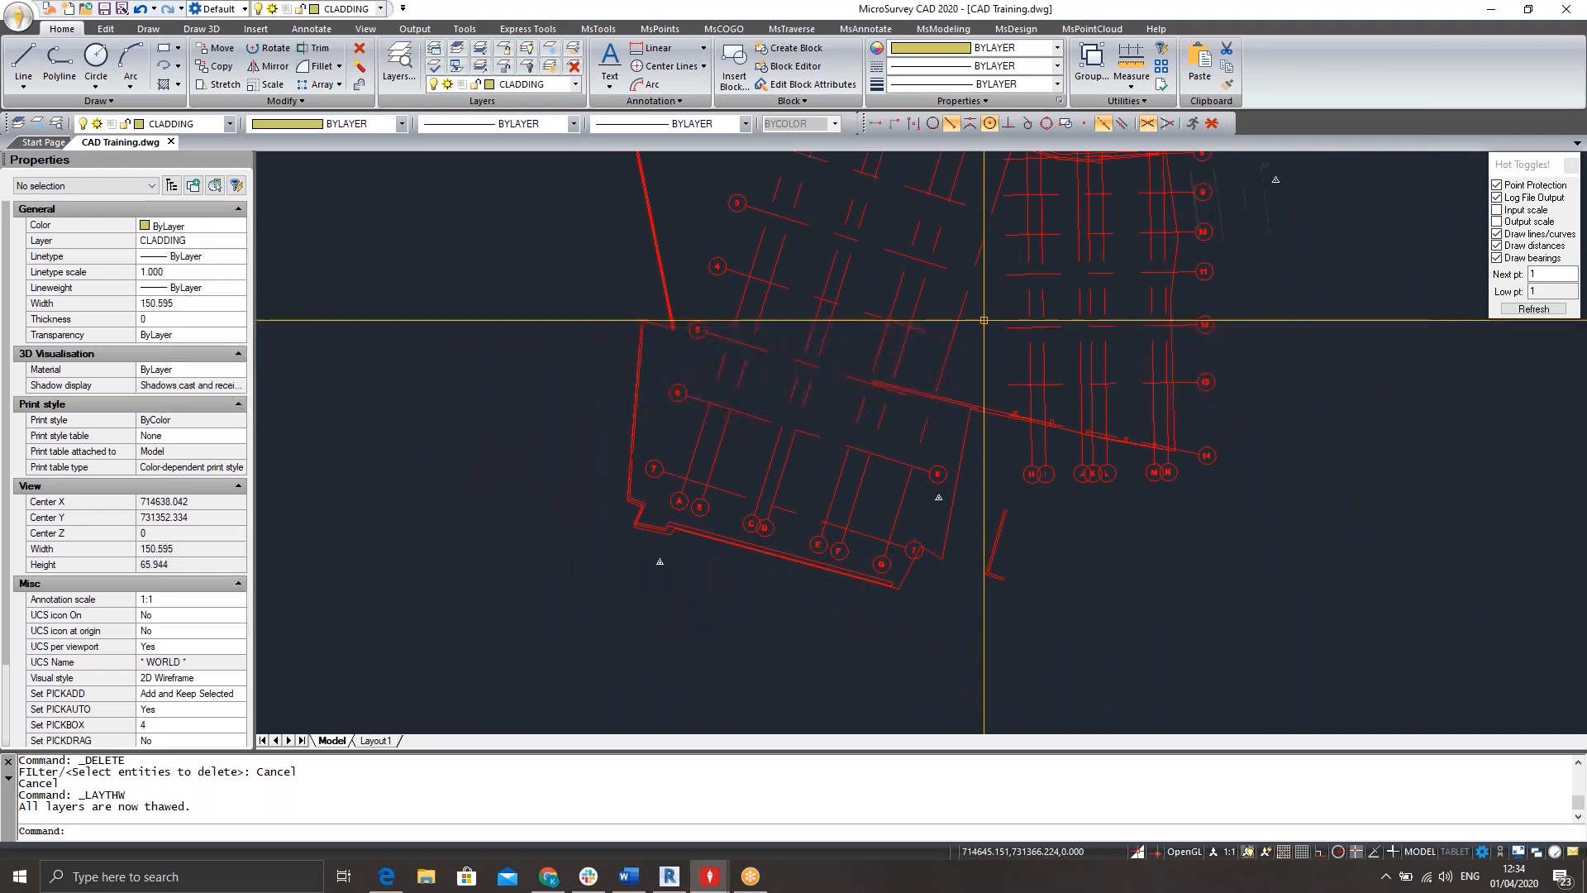
scroll(923, 397, "down", 1)
scroll(923, 398, "down", 2)
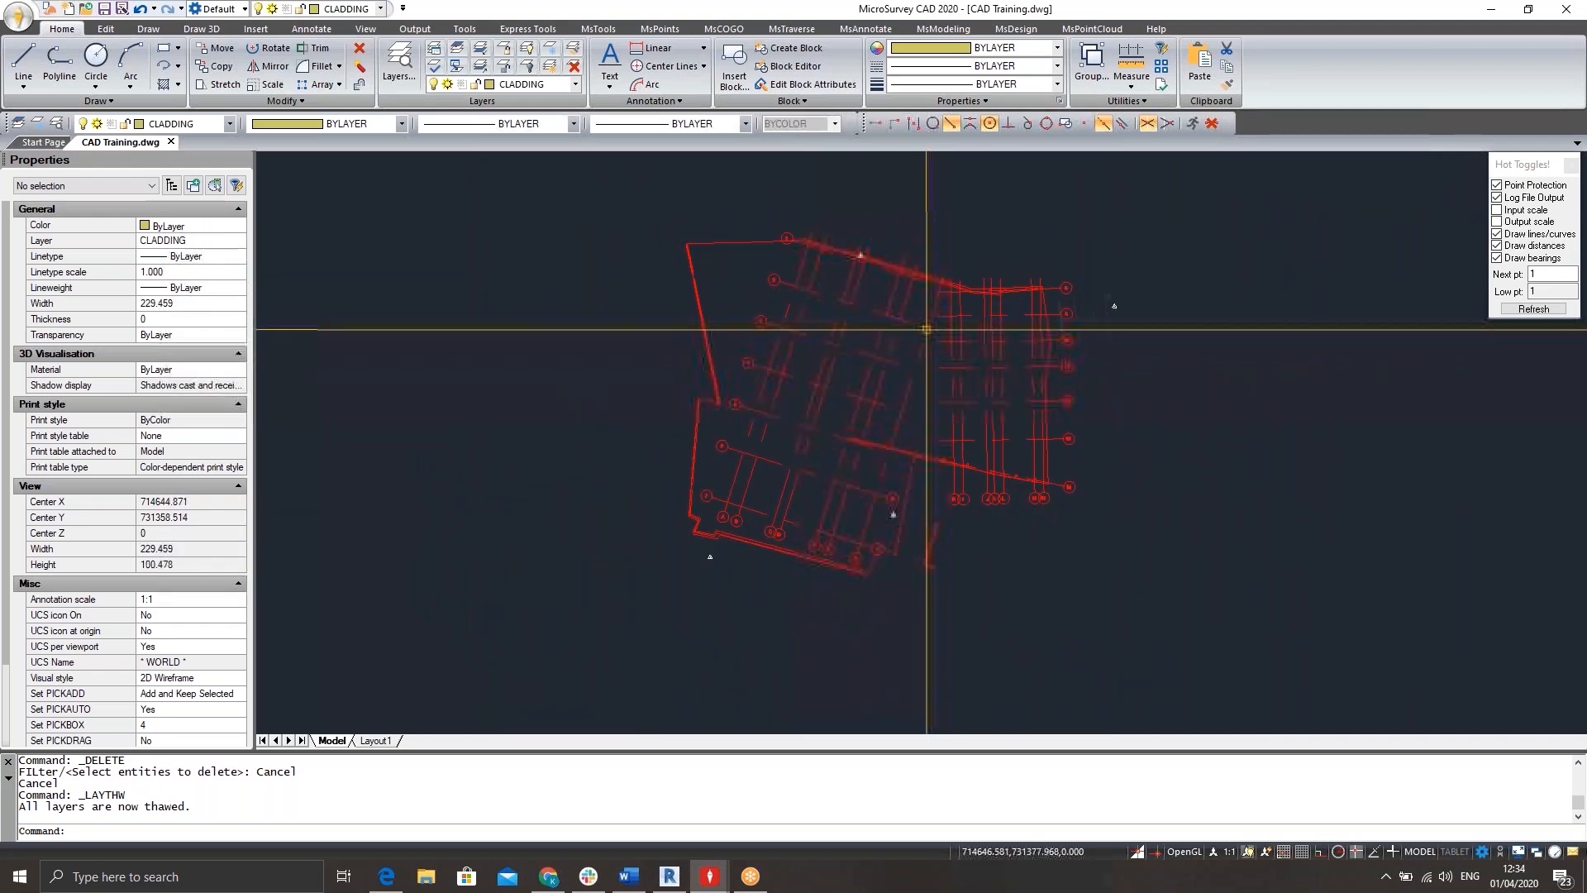
middle_click_drag(931, 336, 876, 324)
Identify the coordinates of a point at grid line 4's bubble.
scroll(773, 389, "up", 5)
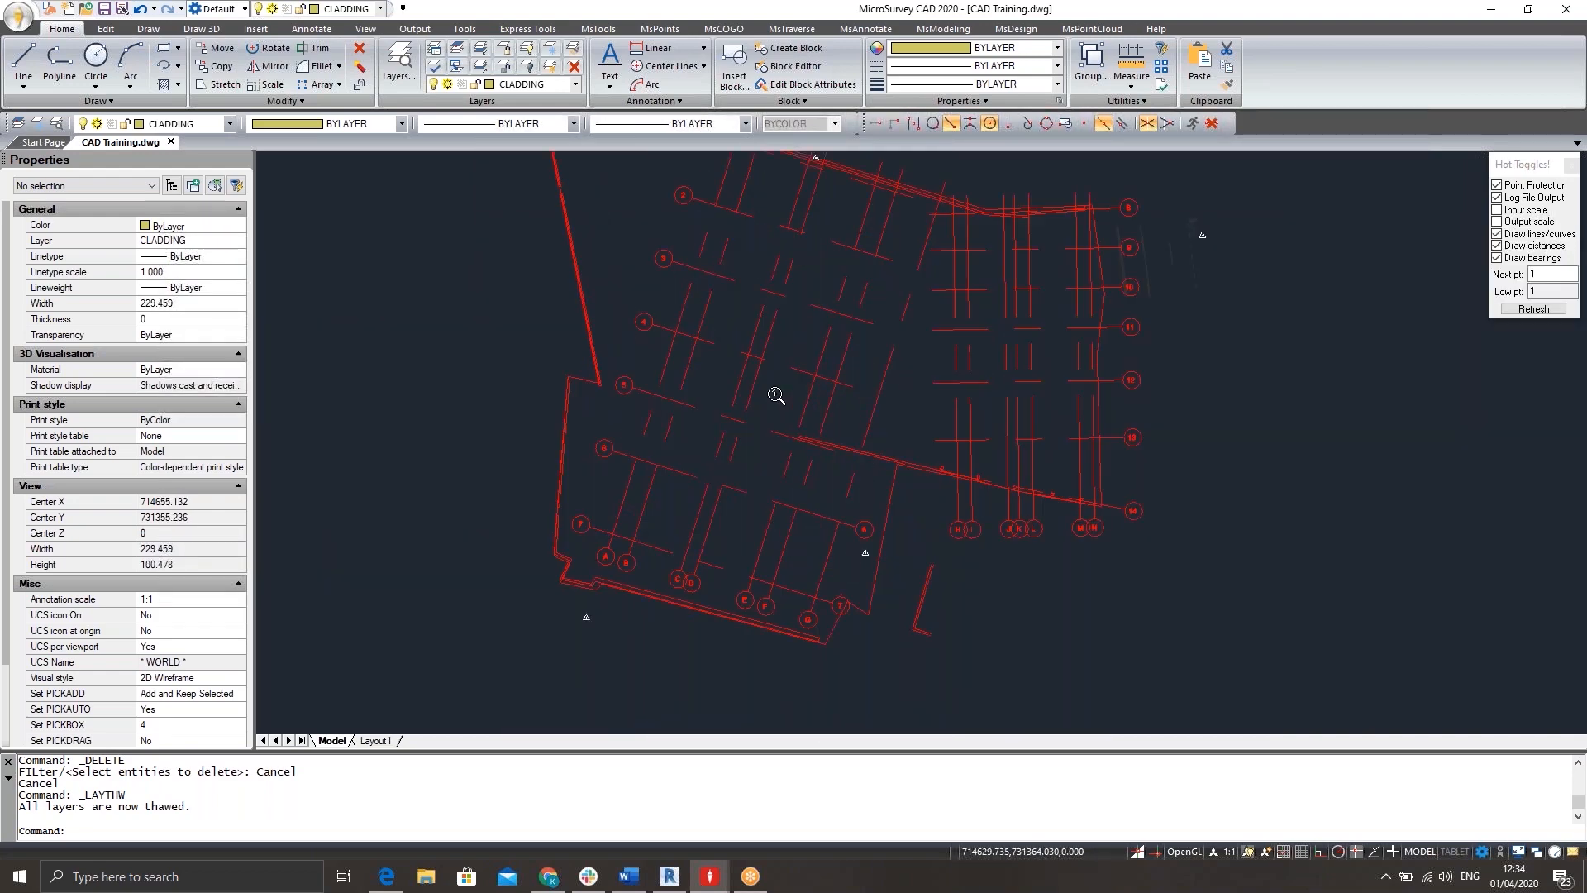
type("ID")
key("Return")
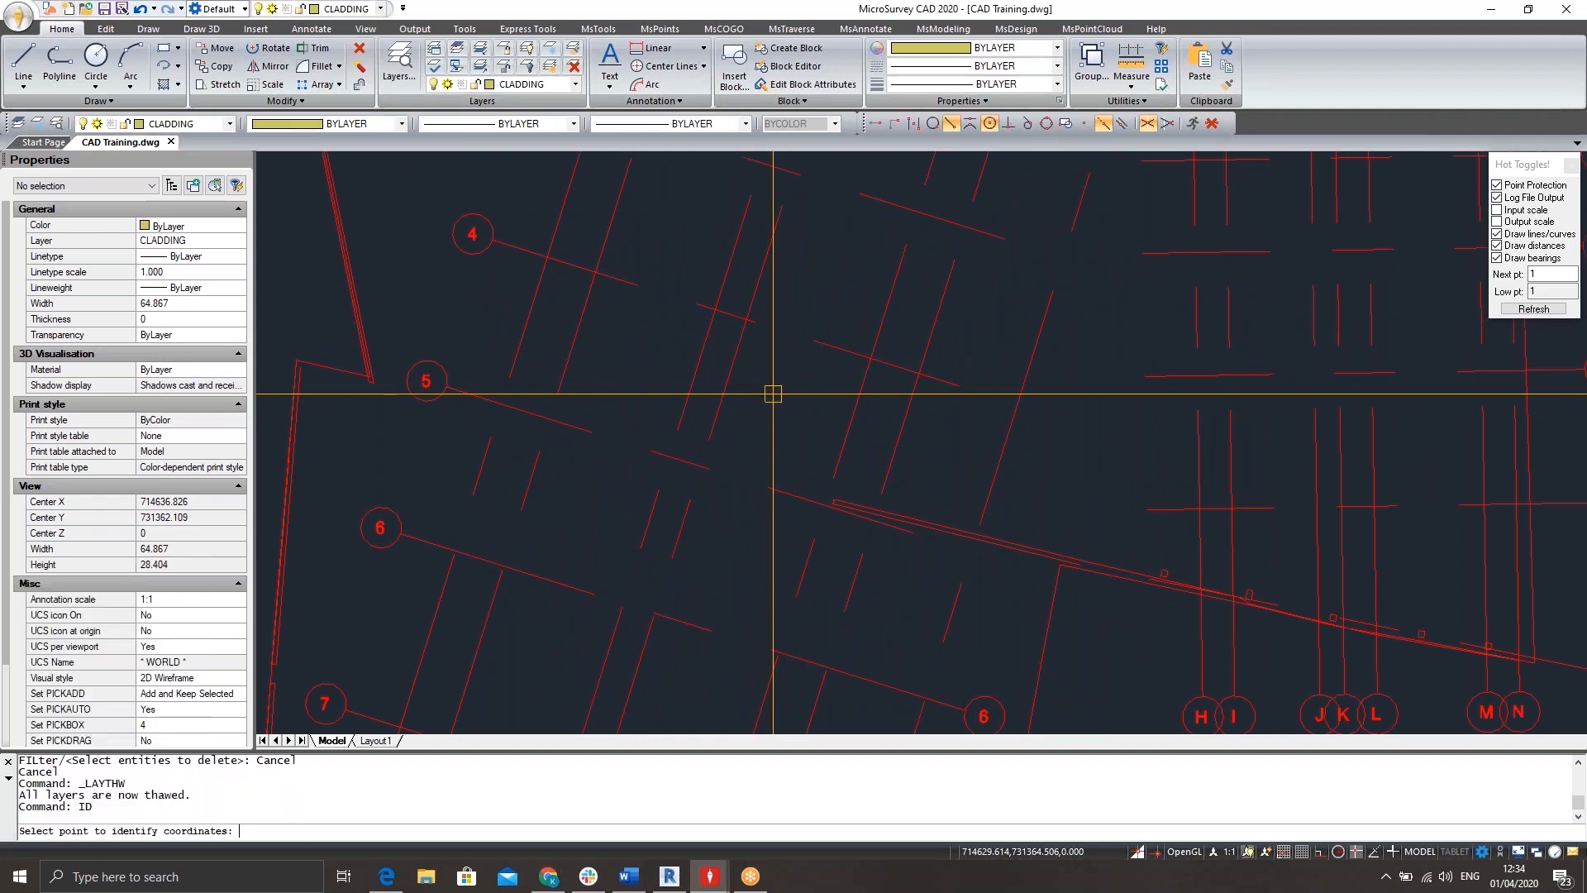
left_click(484, 240)
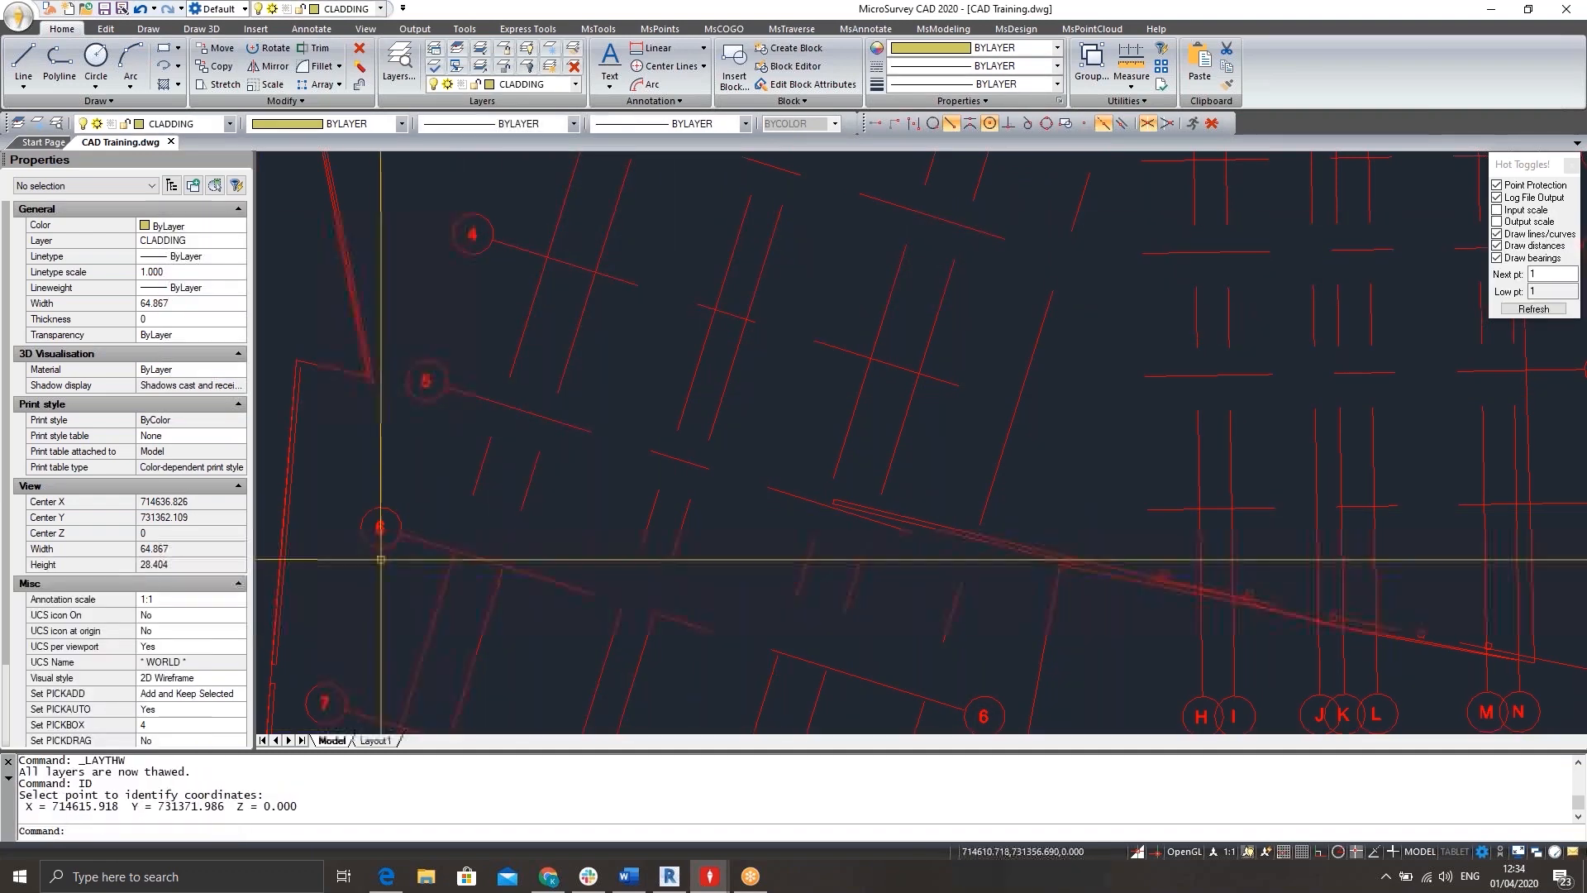
Measure the distance between grid lines 6 and 4 along the direction of the crossing grid line.
type("dist")
key("Return")
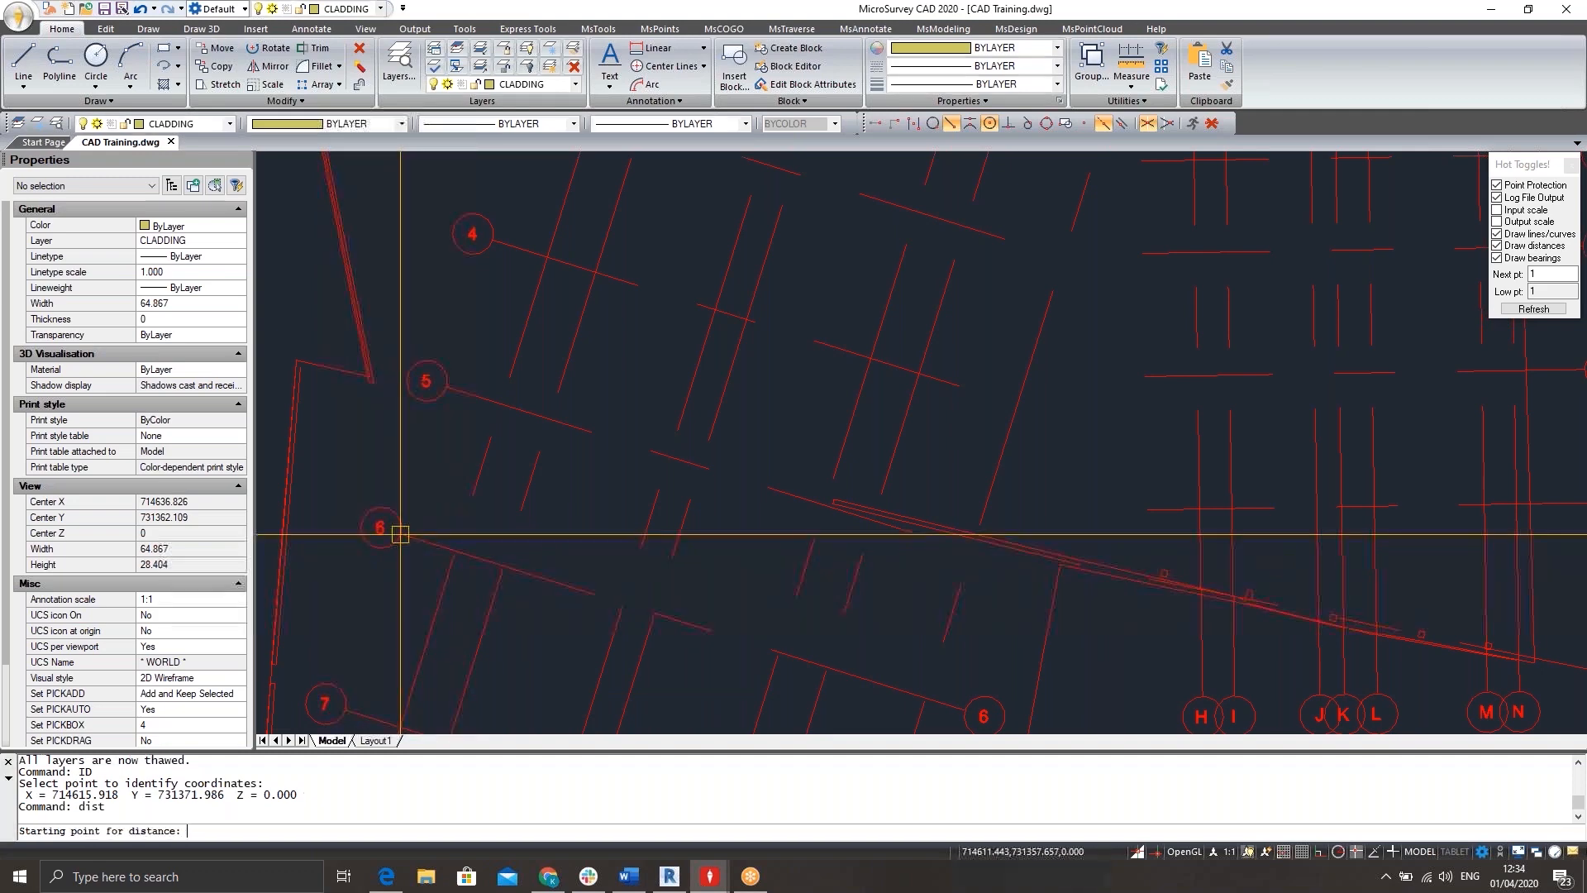
left_click(455, 551)
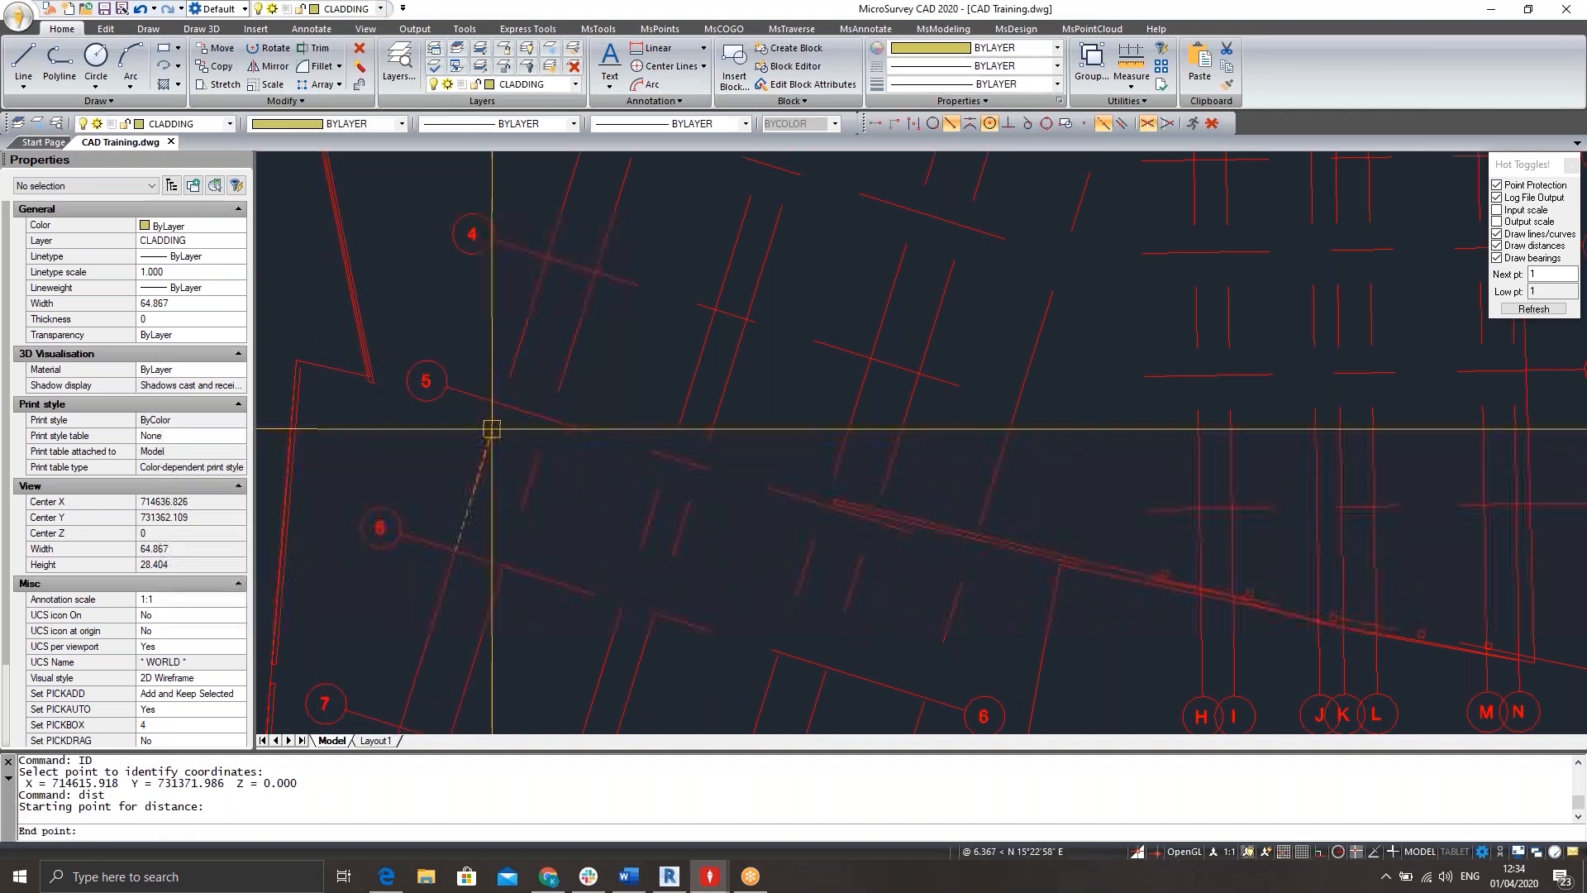
left_click(554, 244)
Examine the cleaned drawing's overall layout of grid, walls and control stations.
scroll(425, 170, "down", 10)
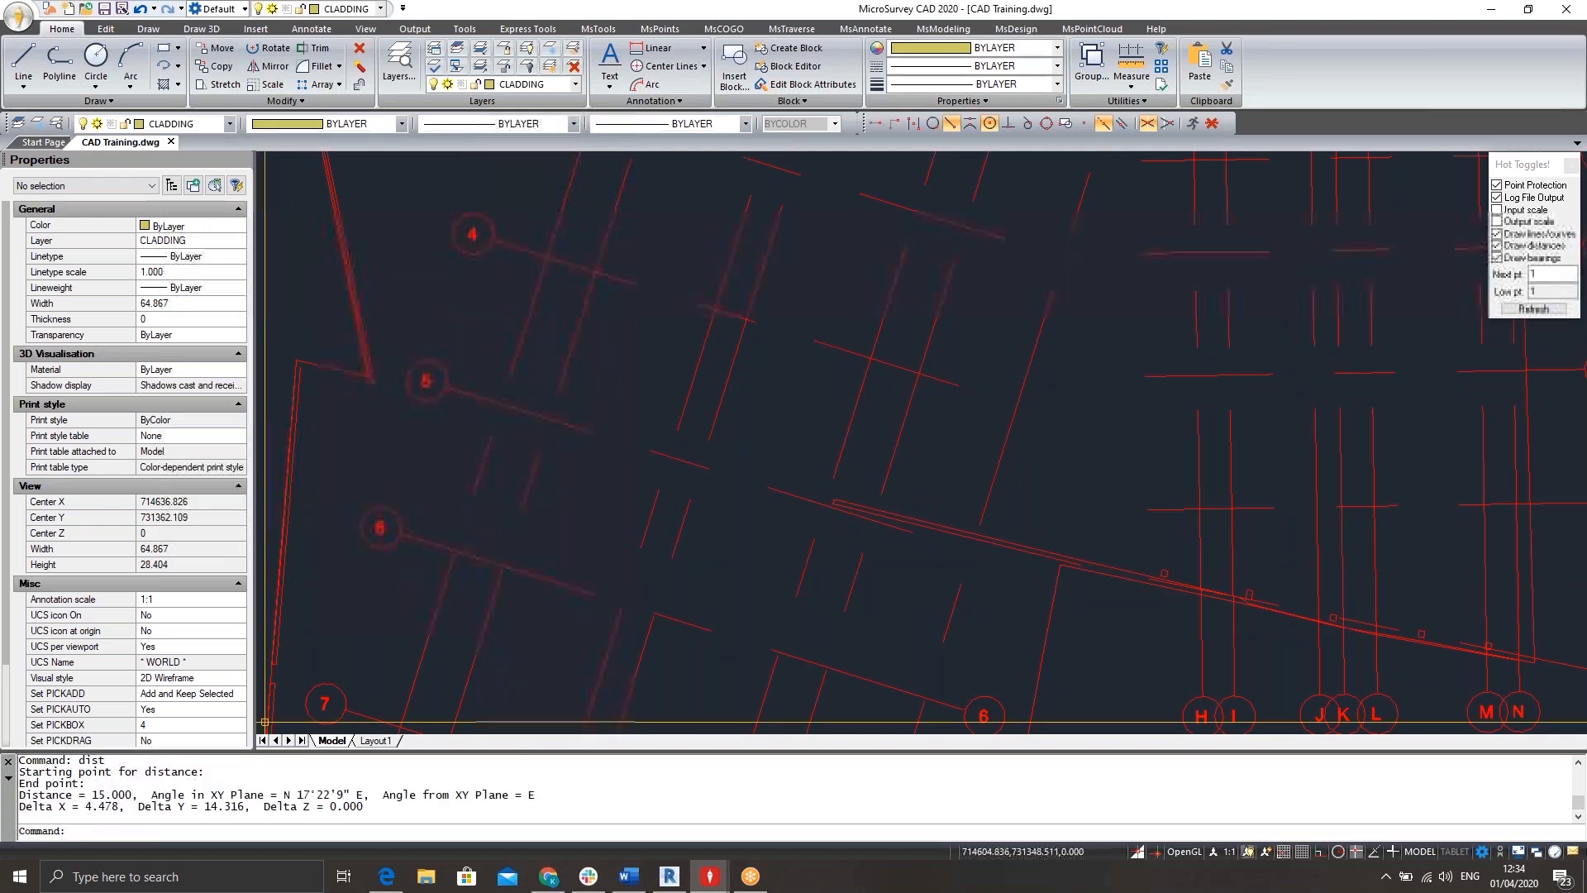
scroll(752, 432, "down", 5)
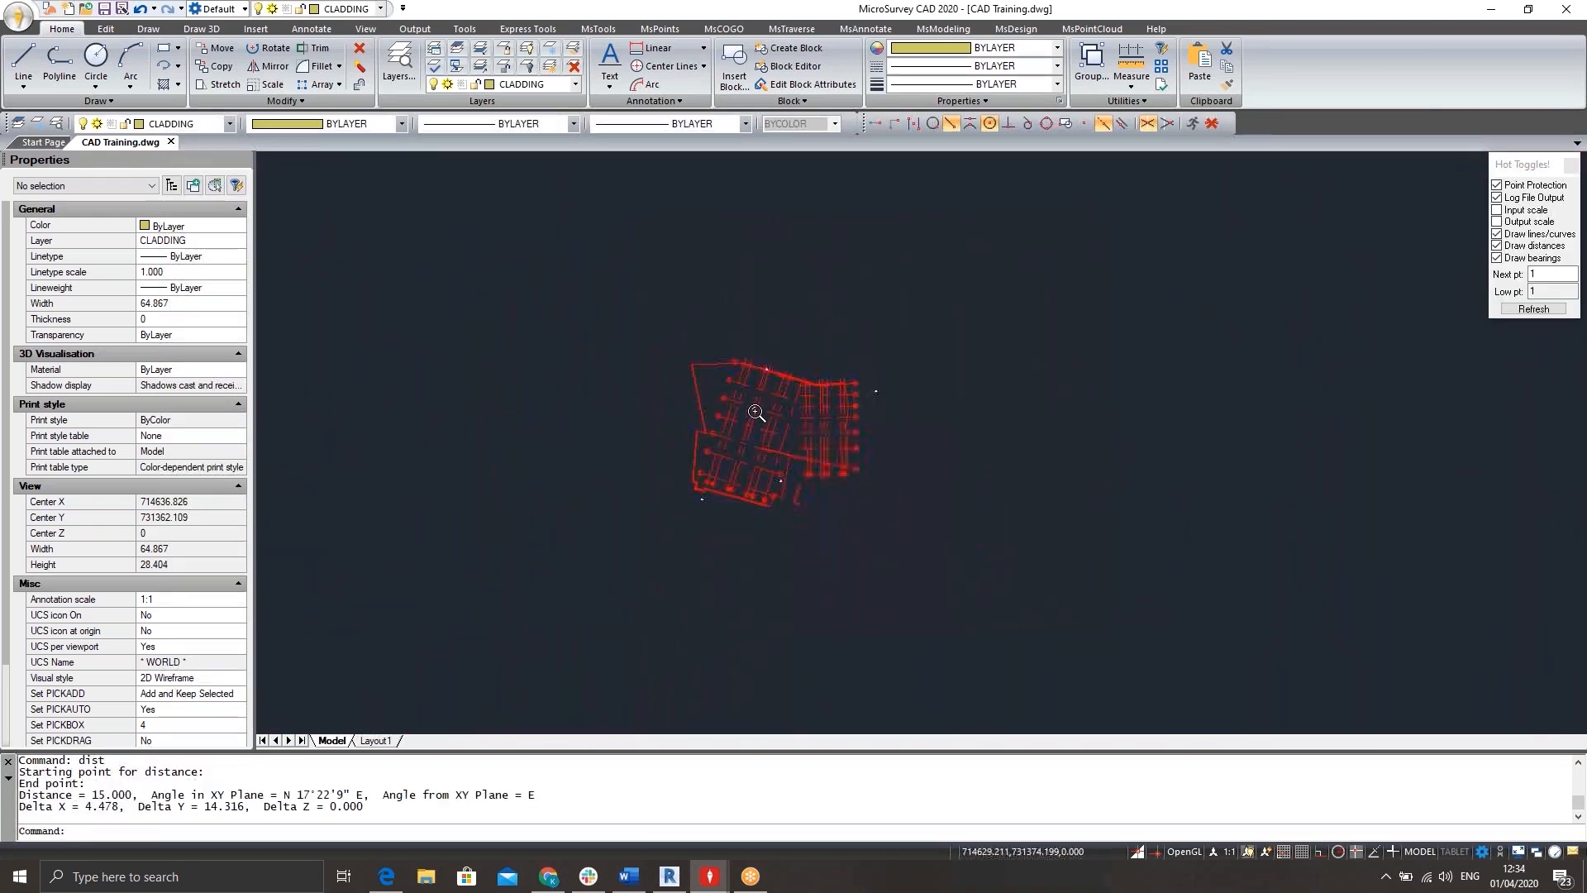
scroll(769, 425, "up", 6)
middle_click_drag(751, 406, 697, 392)
scroll(675, 352, "down", 3)
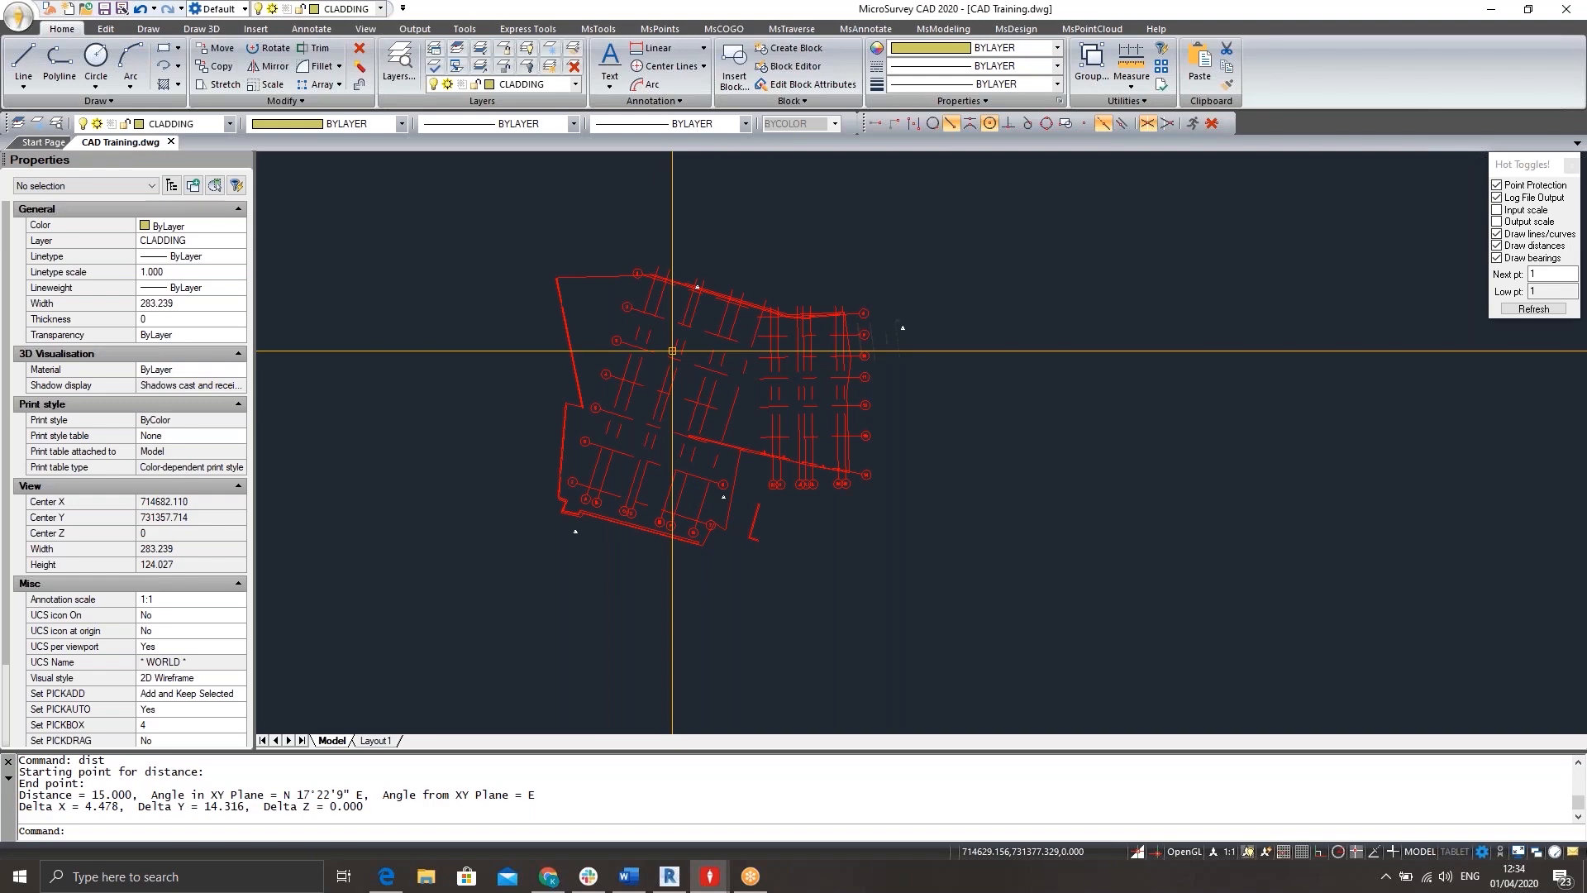
scroll(819, 311, "up", 5)
middle_click_drag(819, 311, 770, 282)
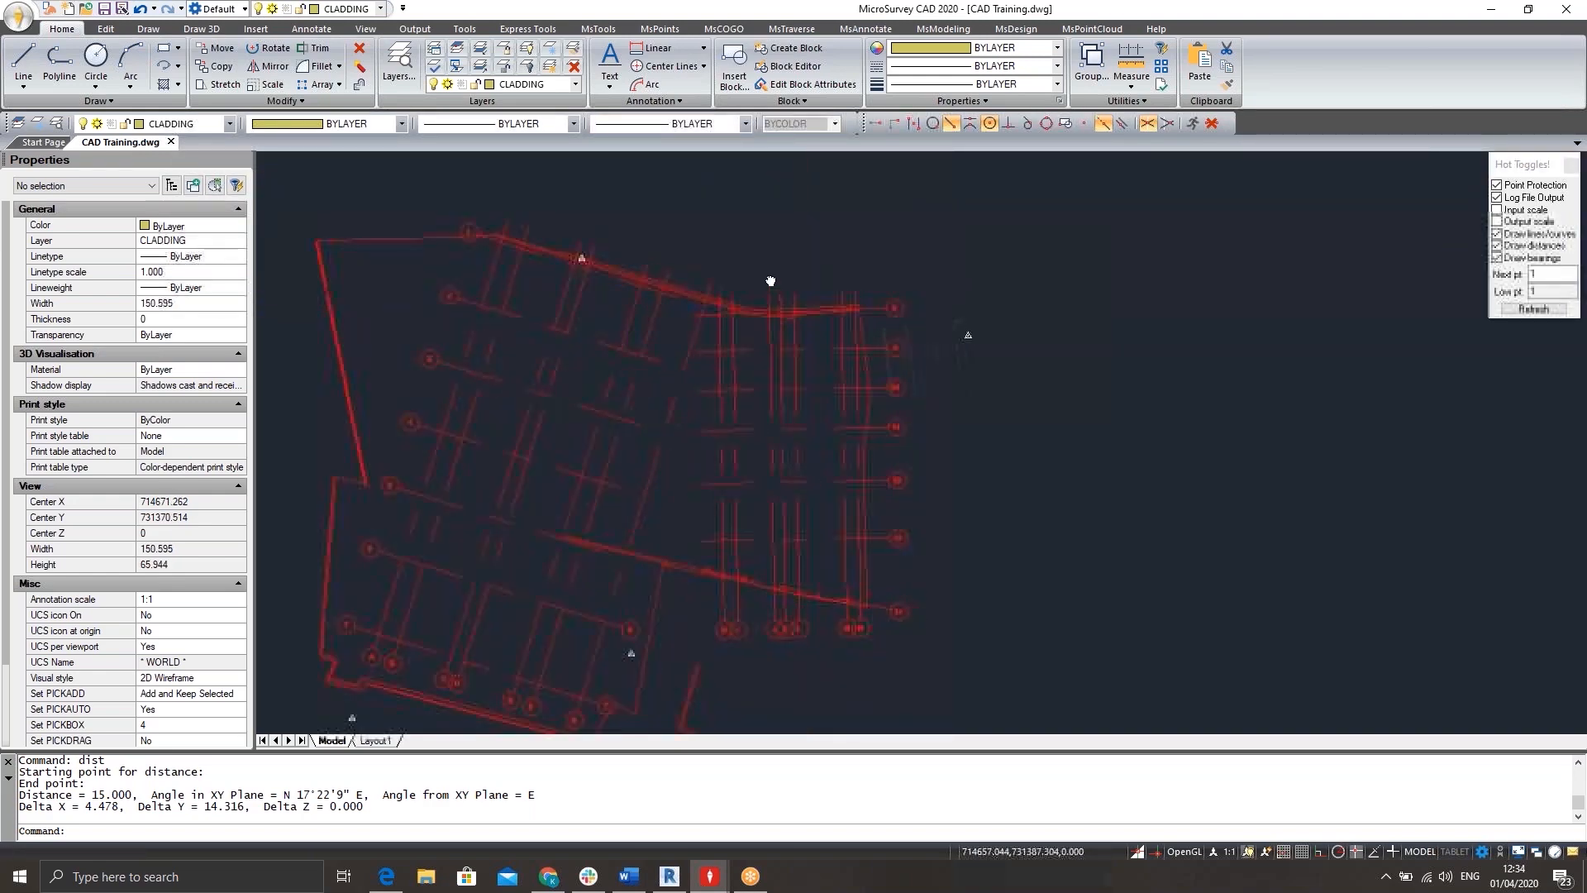
scroll(727, 273, "down", 3)
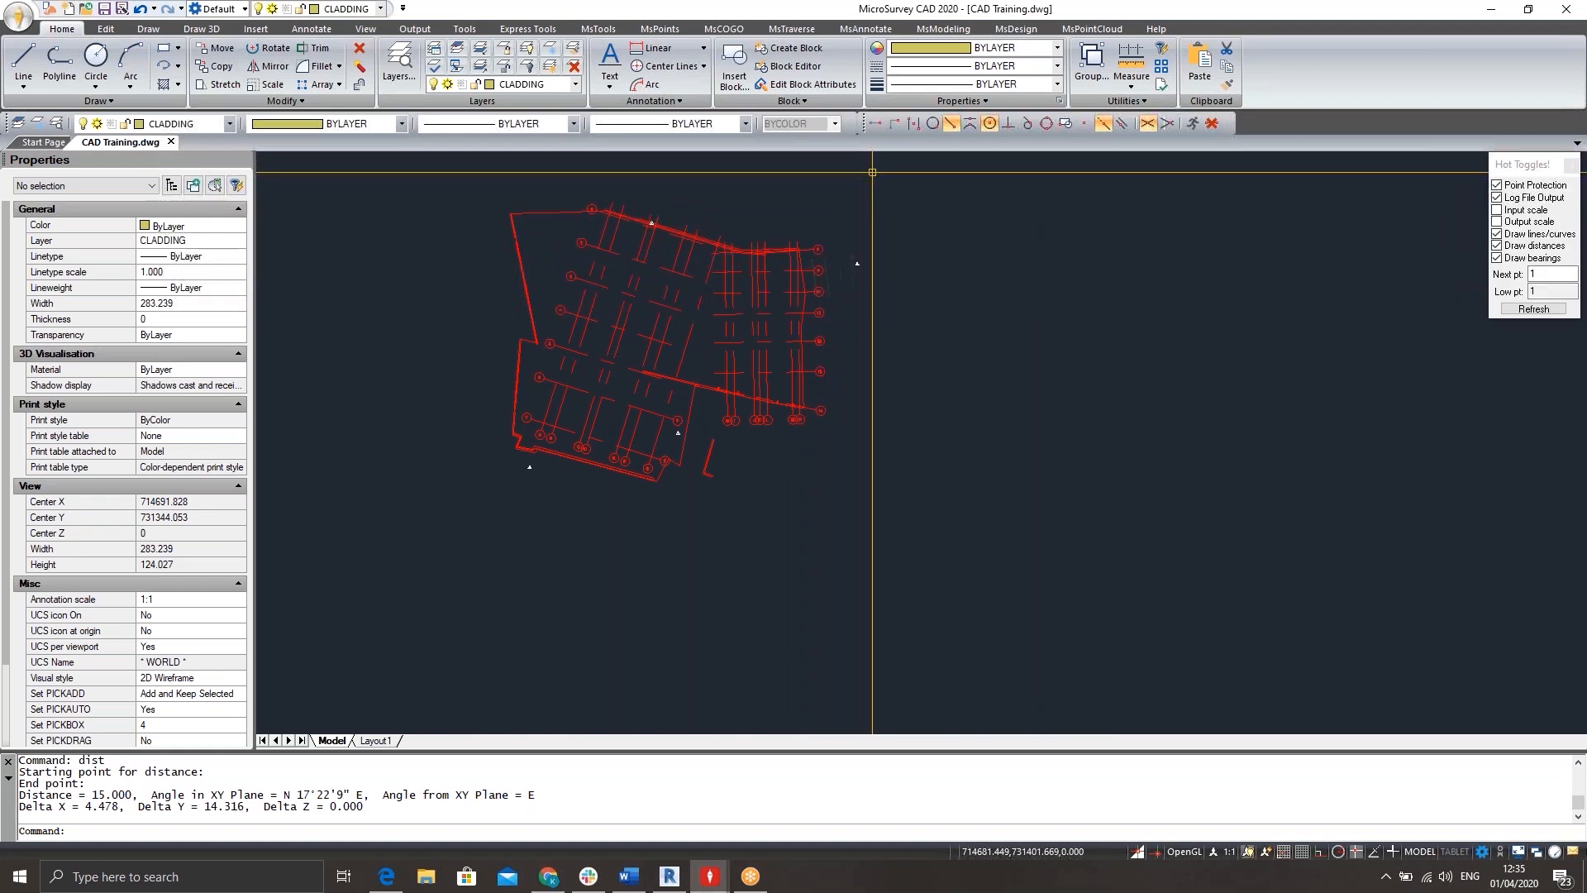
Copy the whole grid, walls and control stations to the clipboard with a base point at the southern wall corner.
scroll(872, 172, "down", 3)
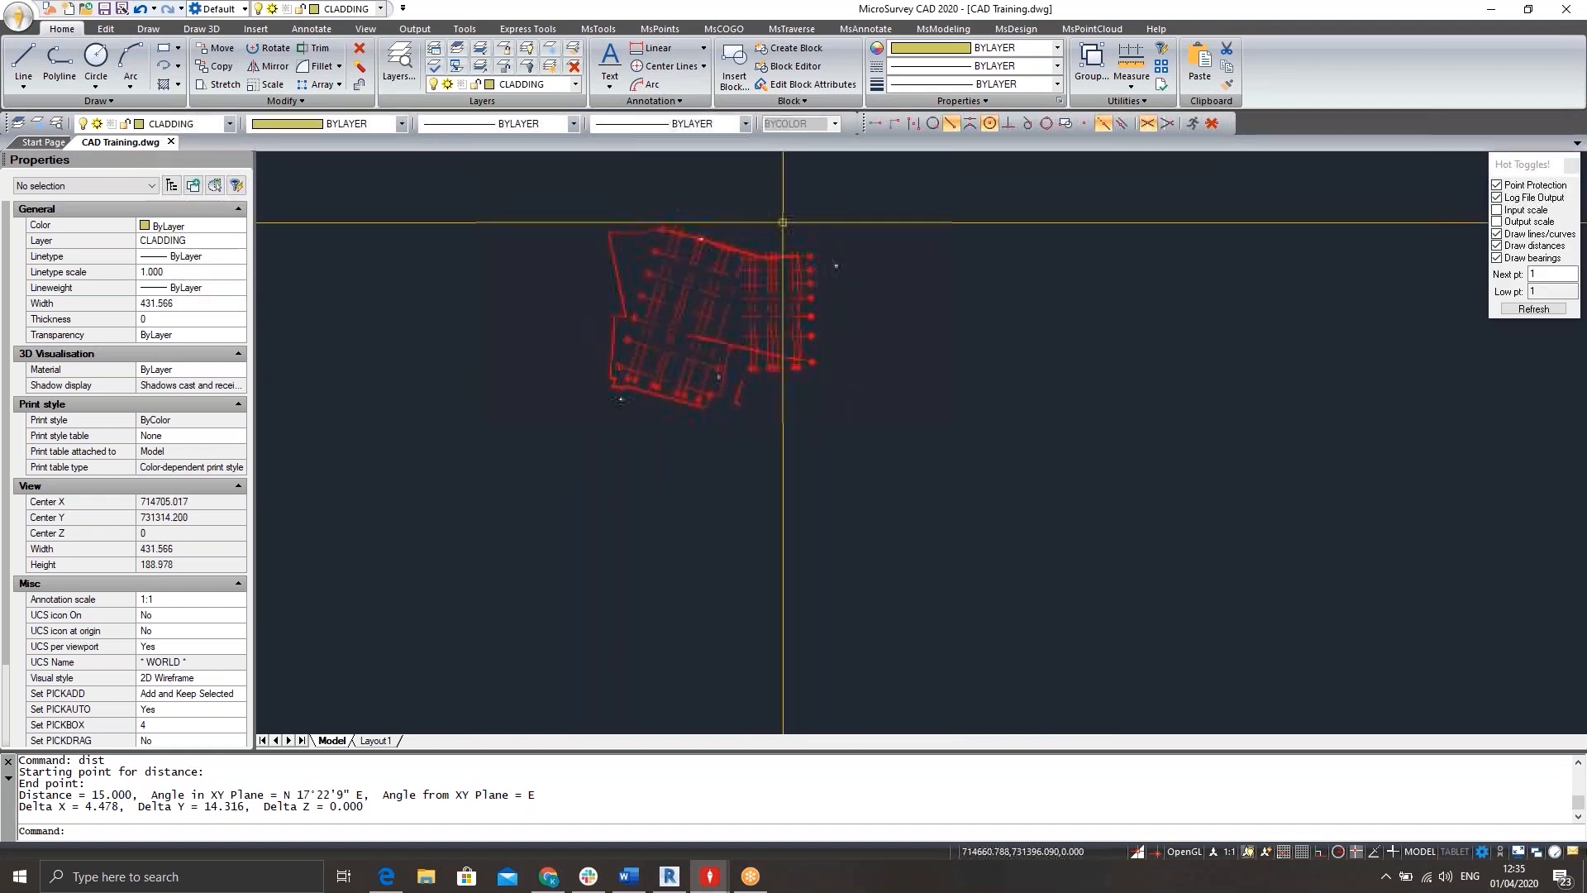
left_click(915, 192)
left_click(528, 464)
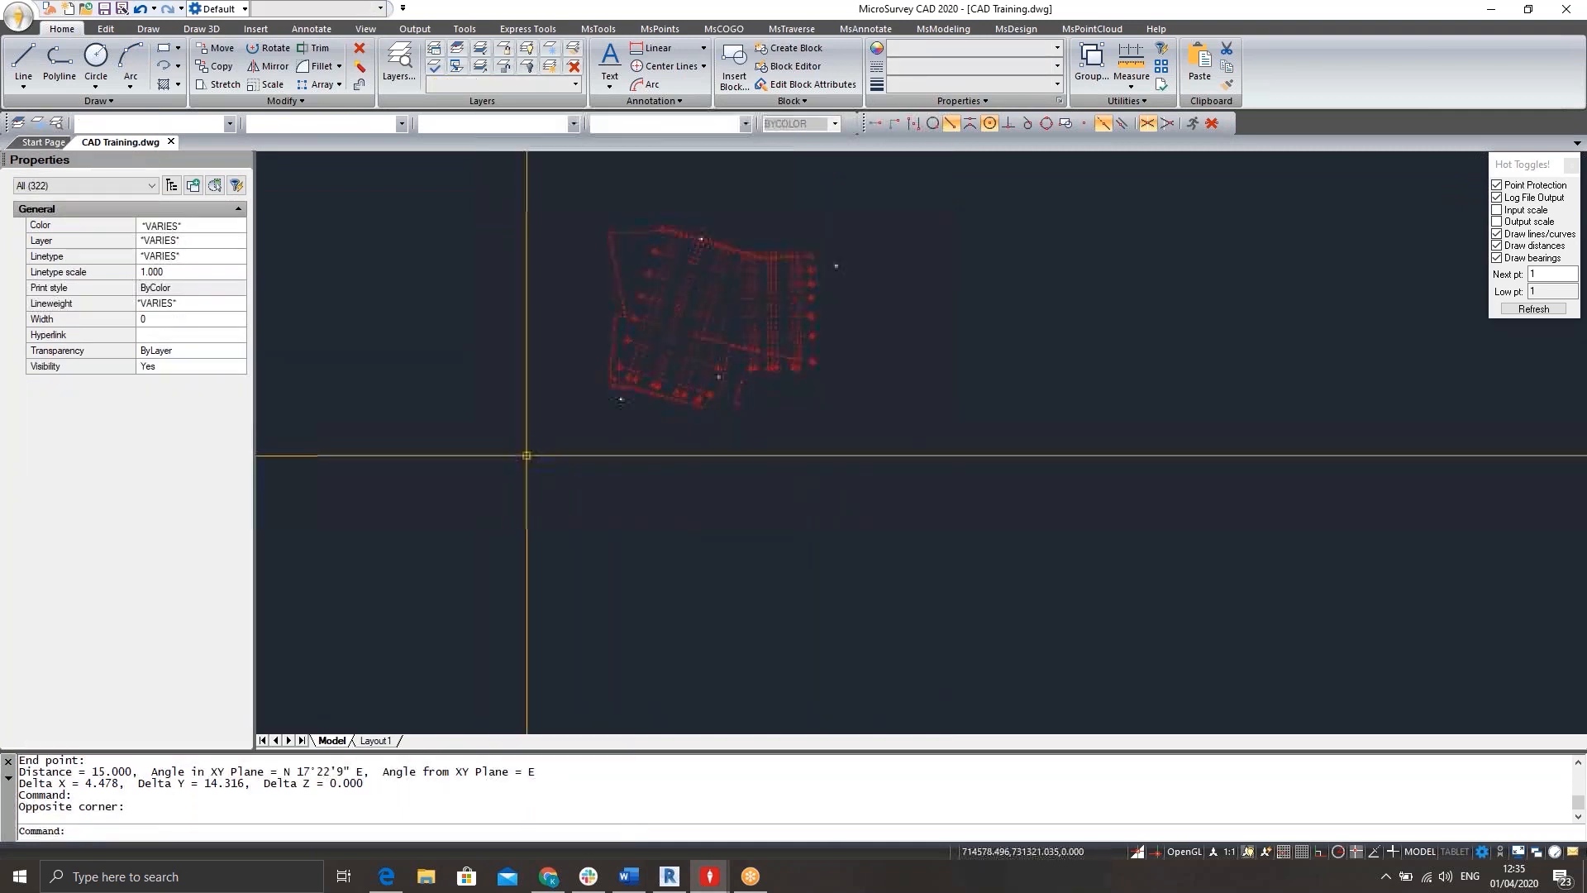
right_click(647, 461)
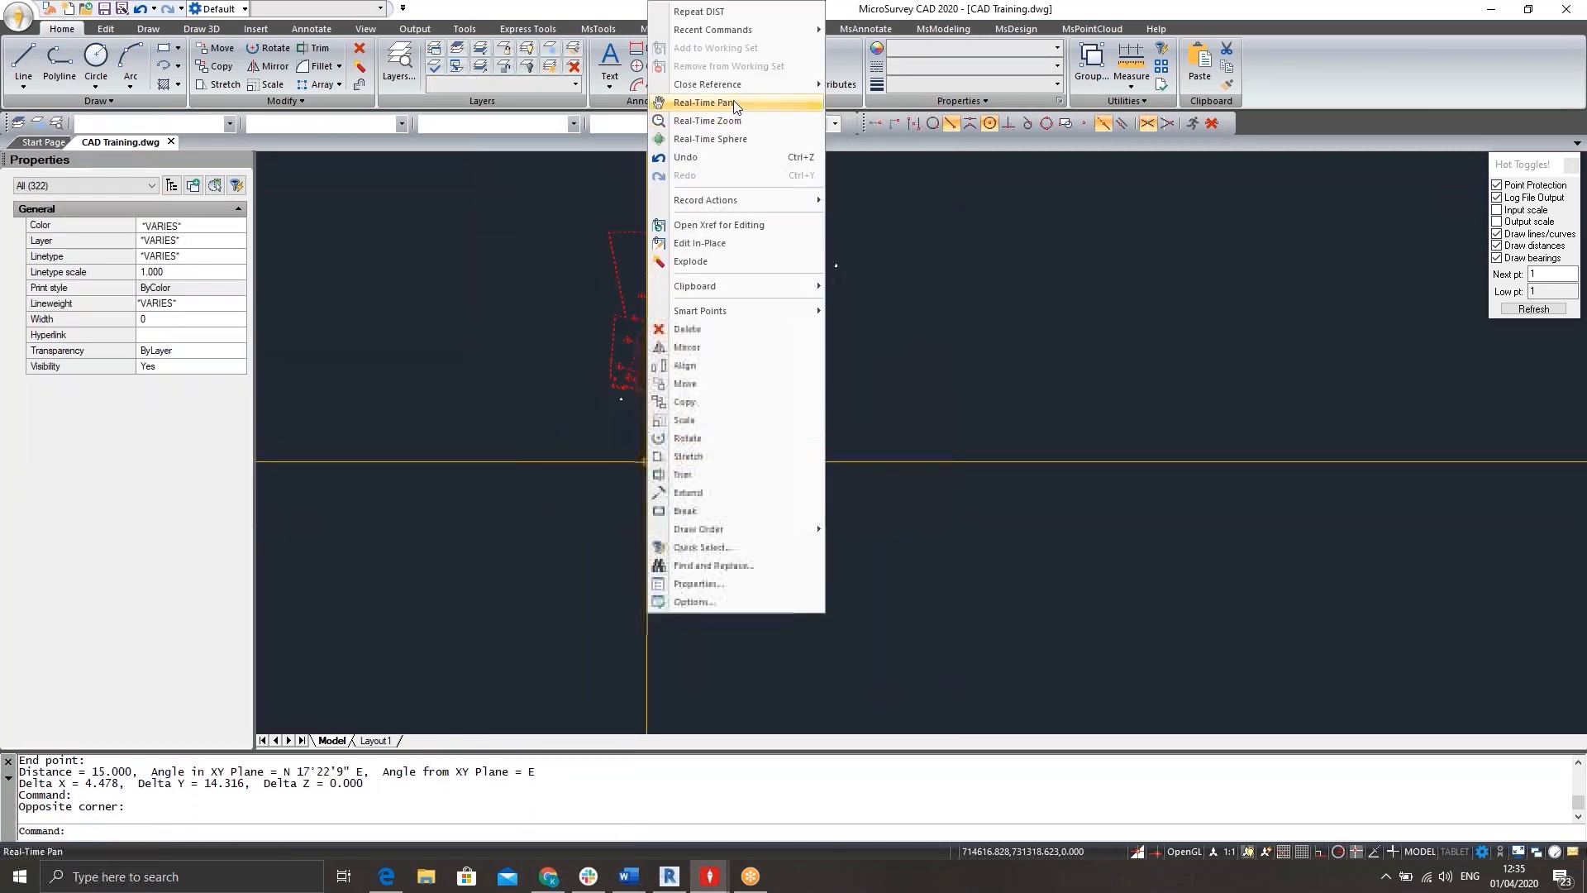
mouse_move(718, 284)
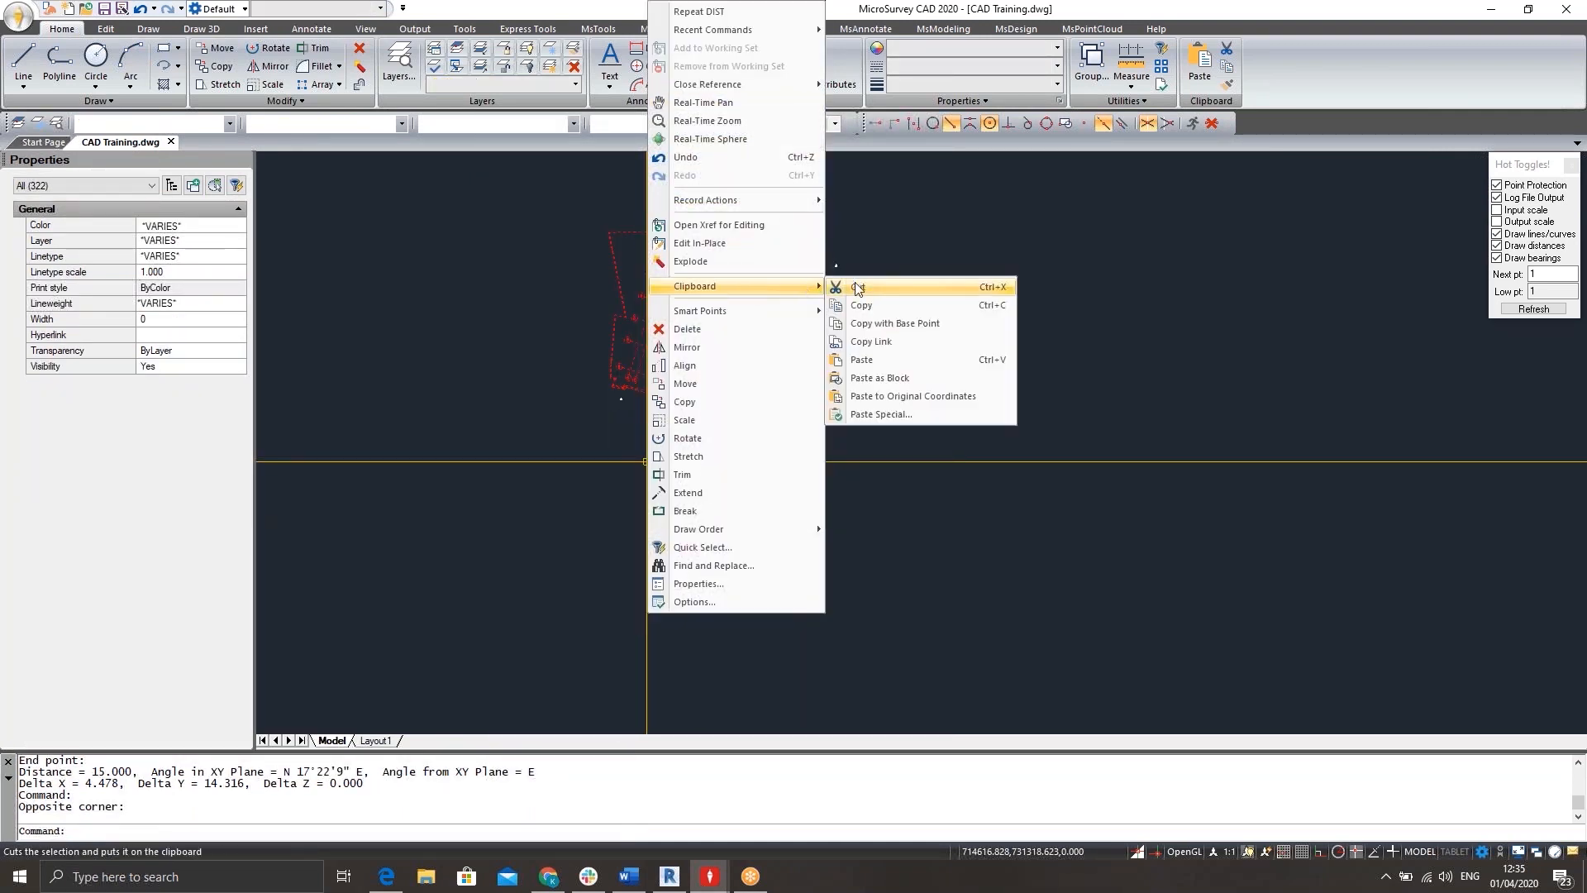
left_click(862, 324)
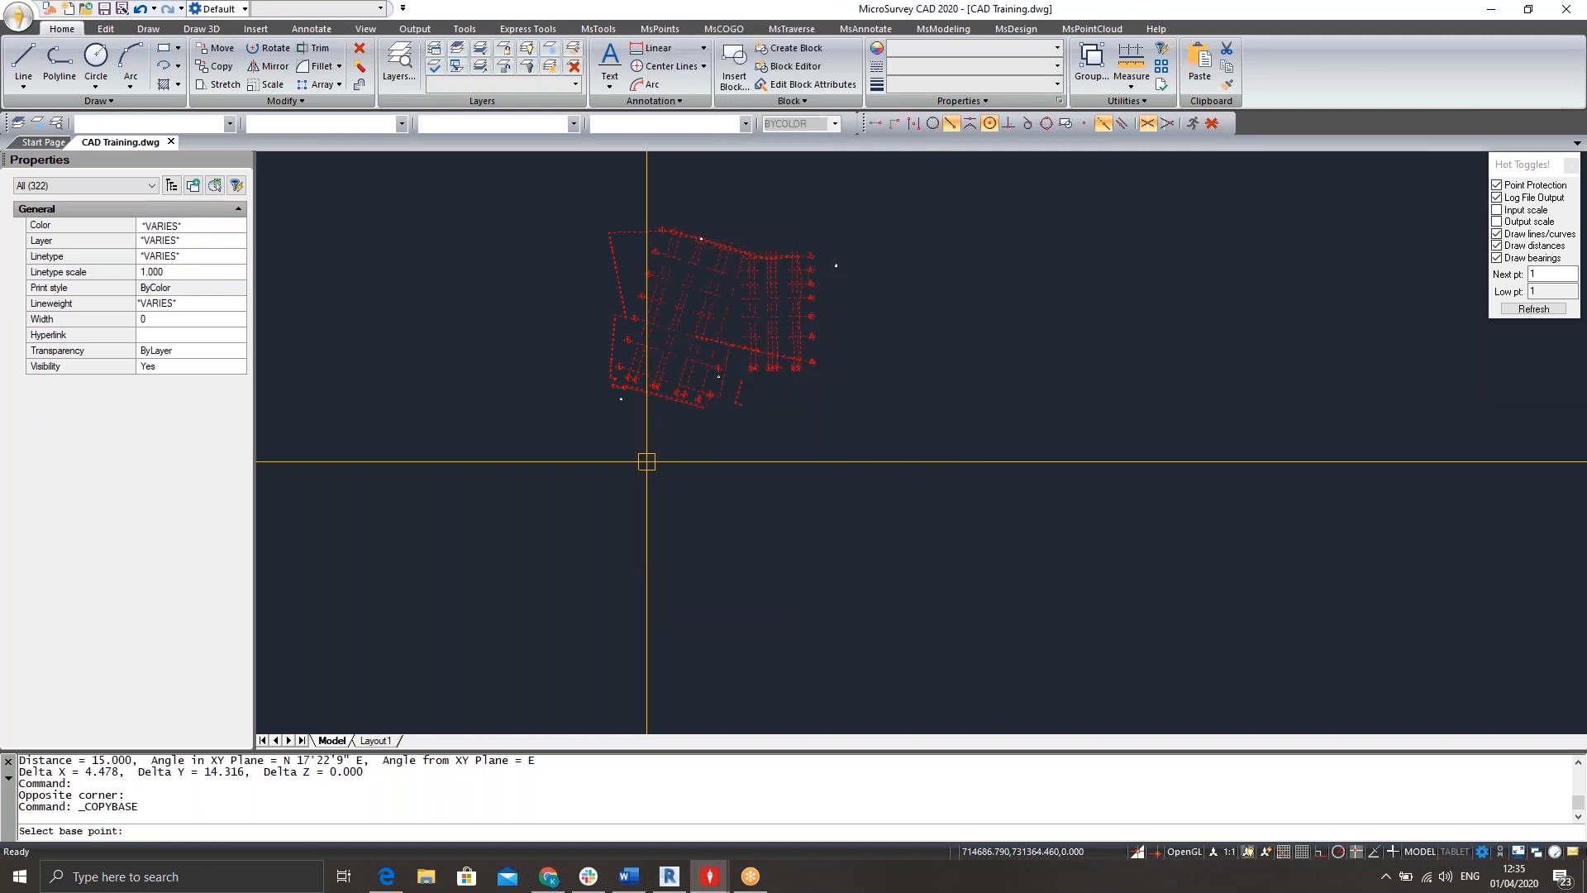
left_click(706, 411)
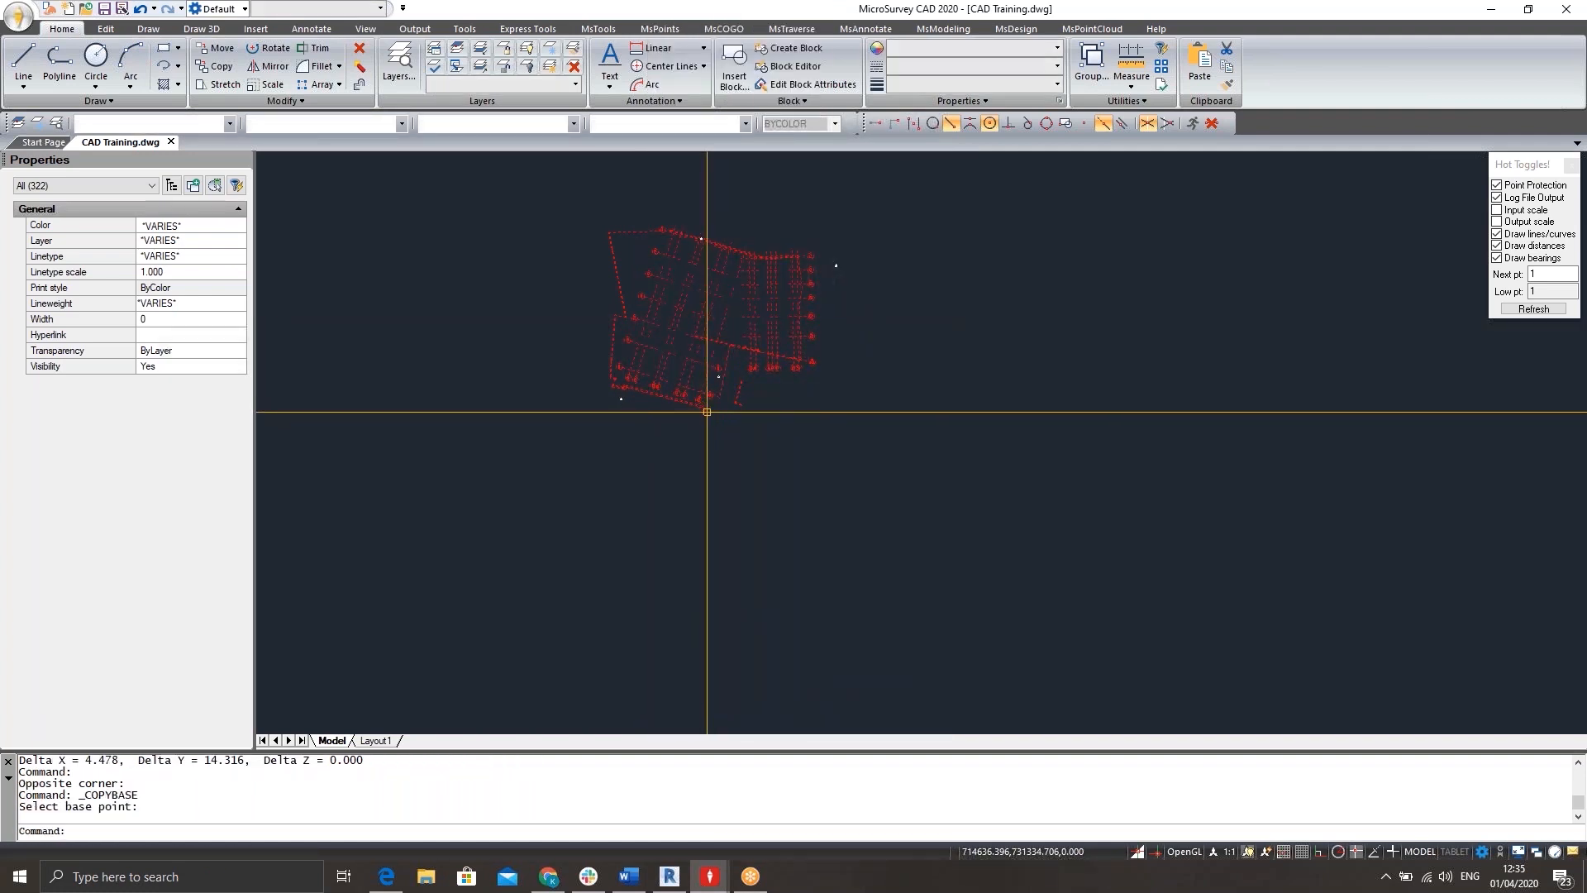
Create a new drawing from the preset template drawing.
left_click(48, 144)
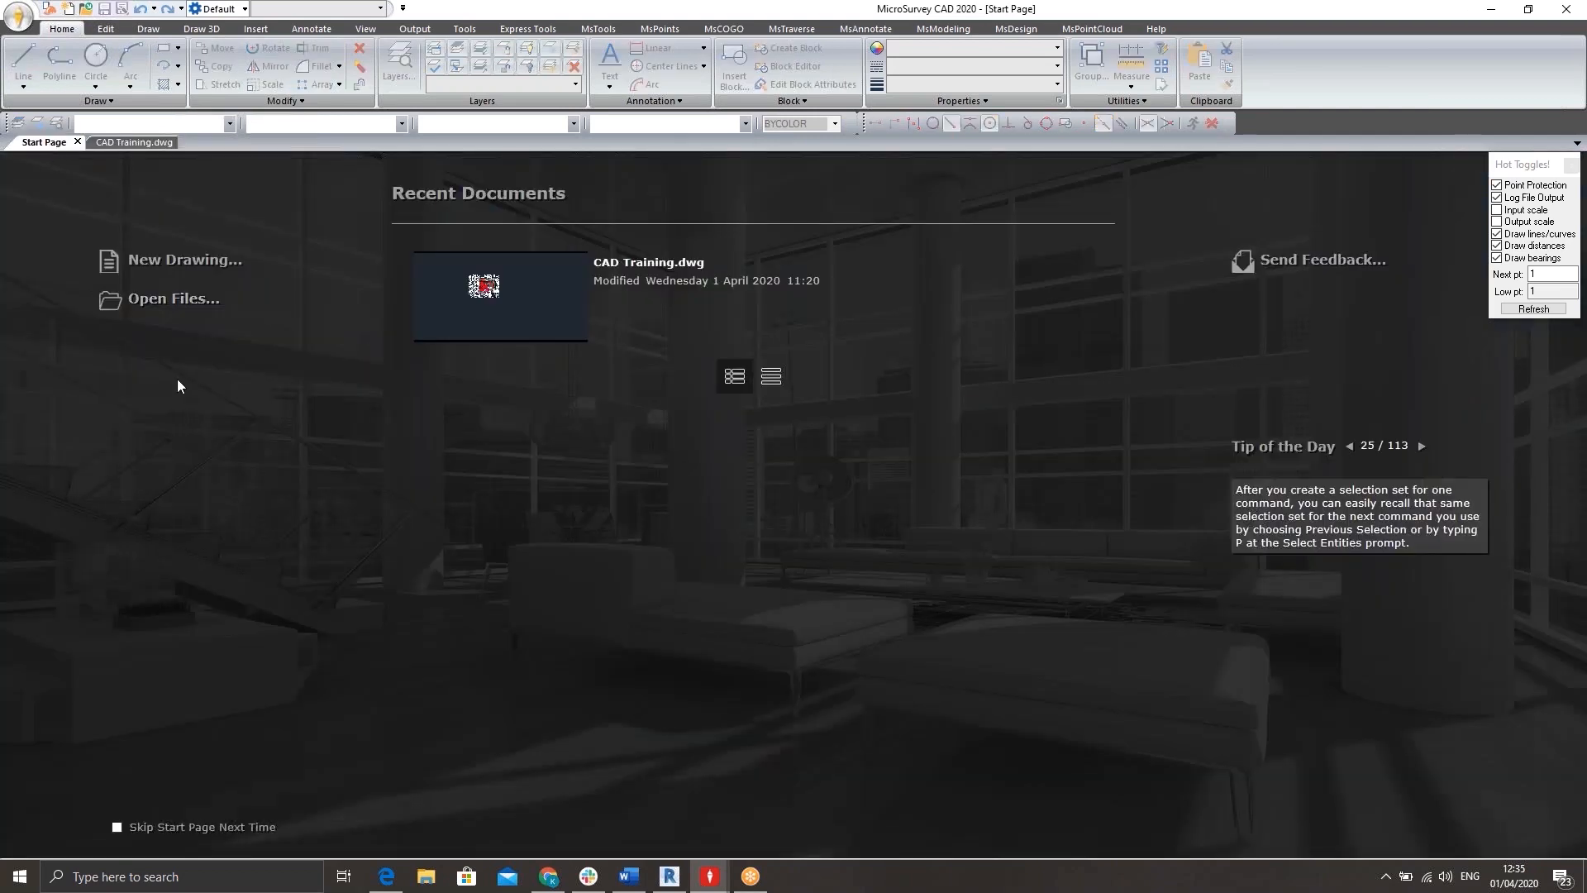
left_click(195, 261)
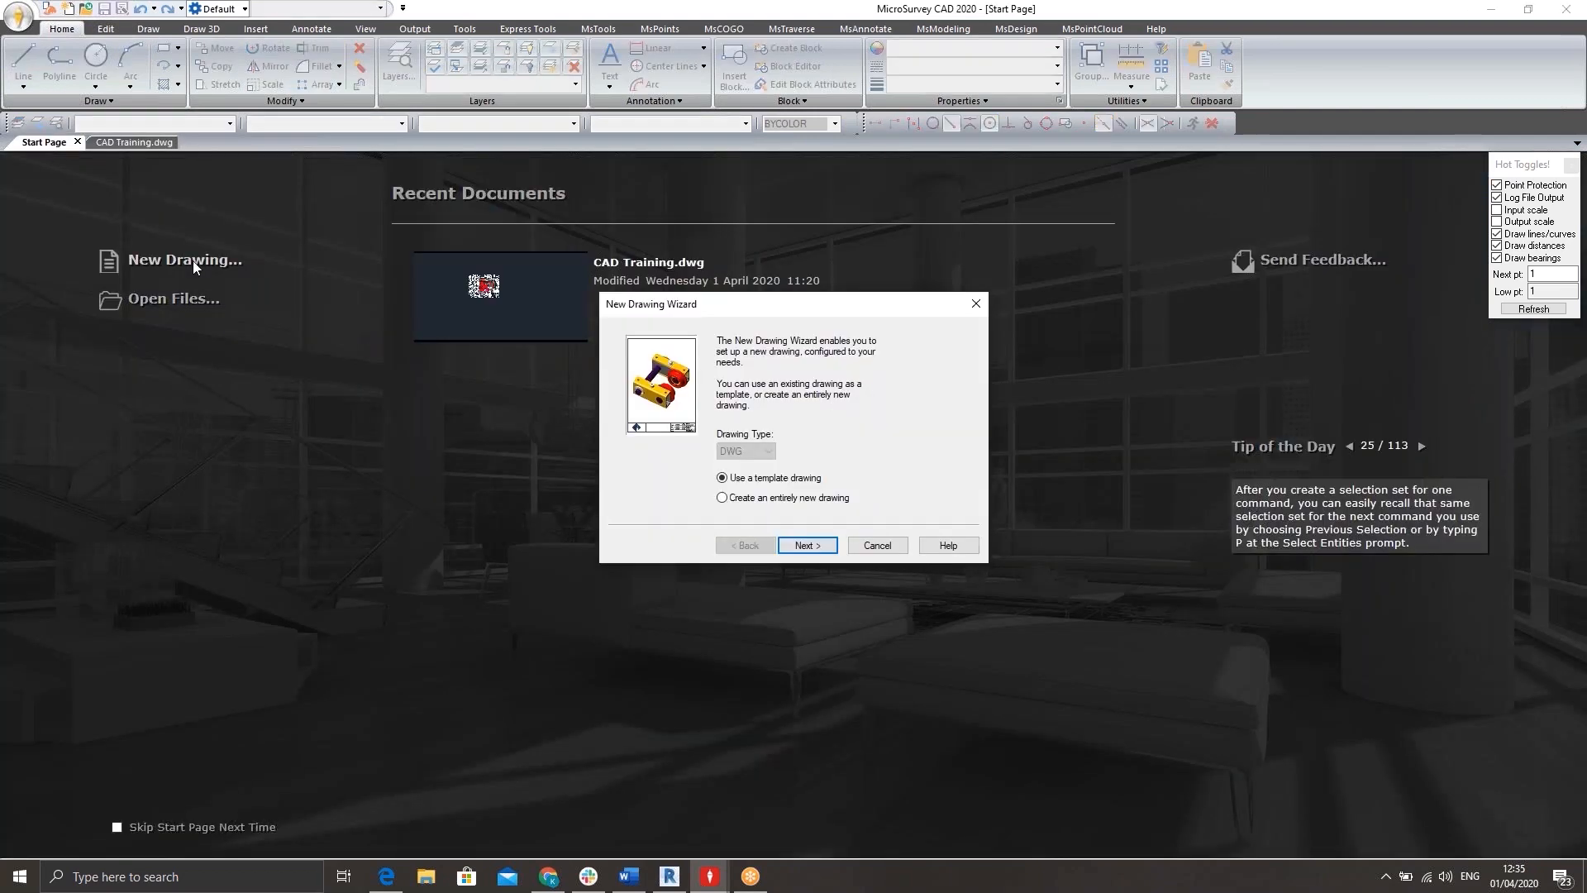
left_click(802, 545)
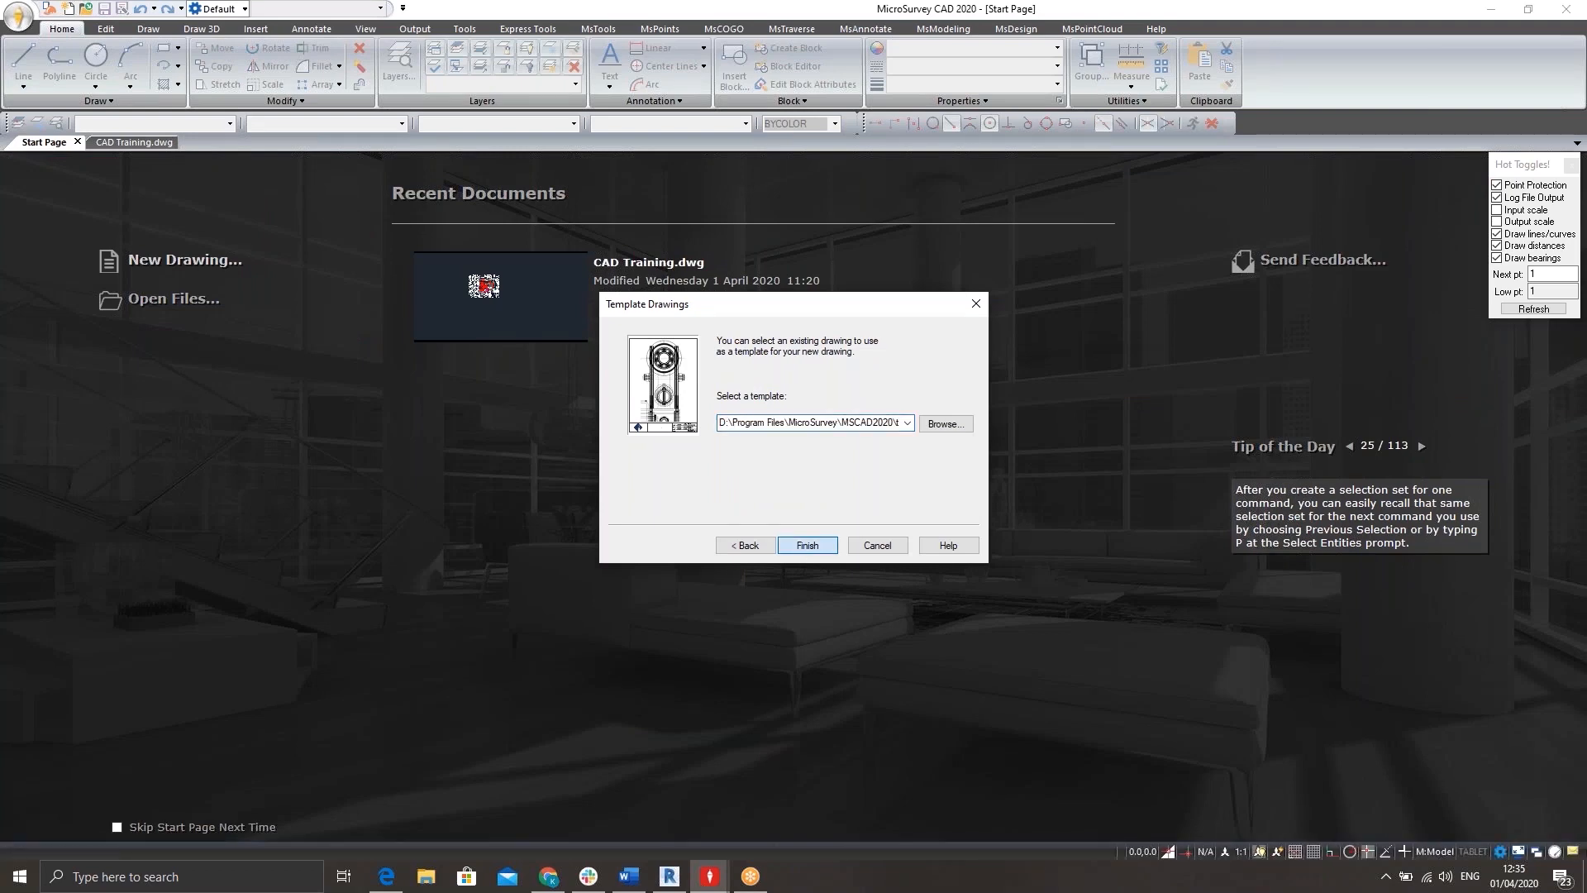
left_click(806, 545)
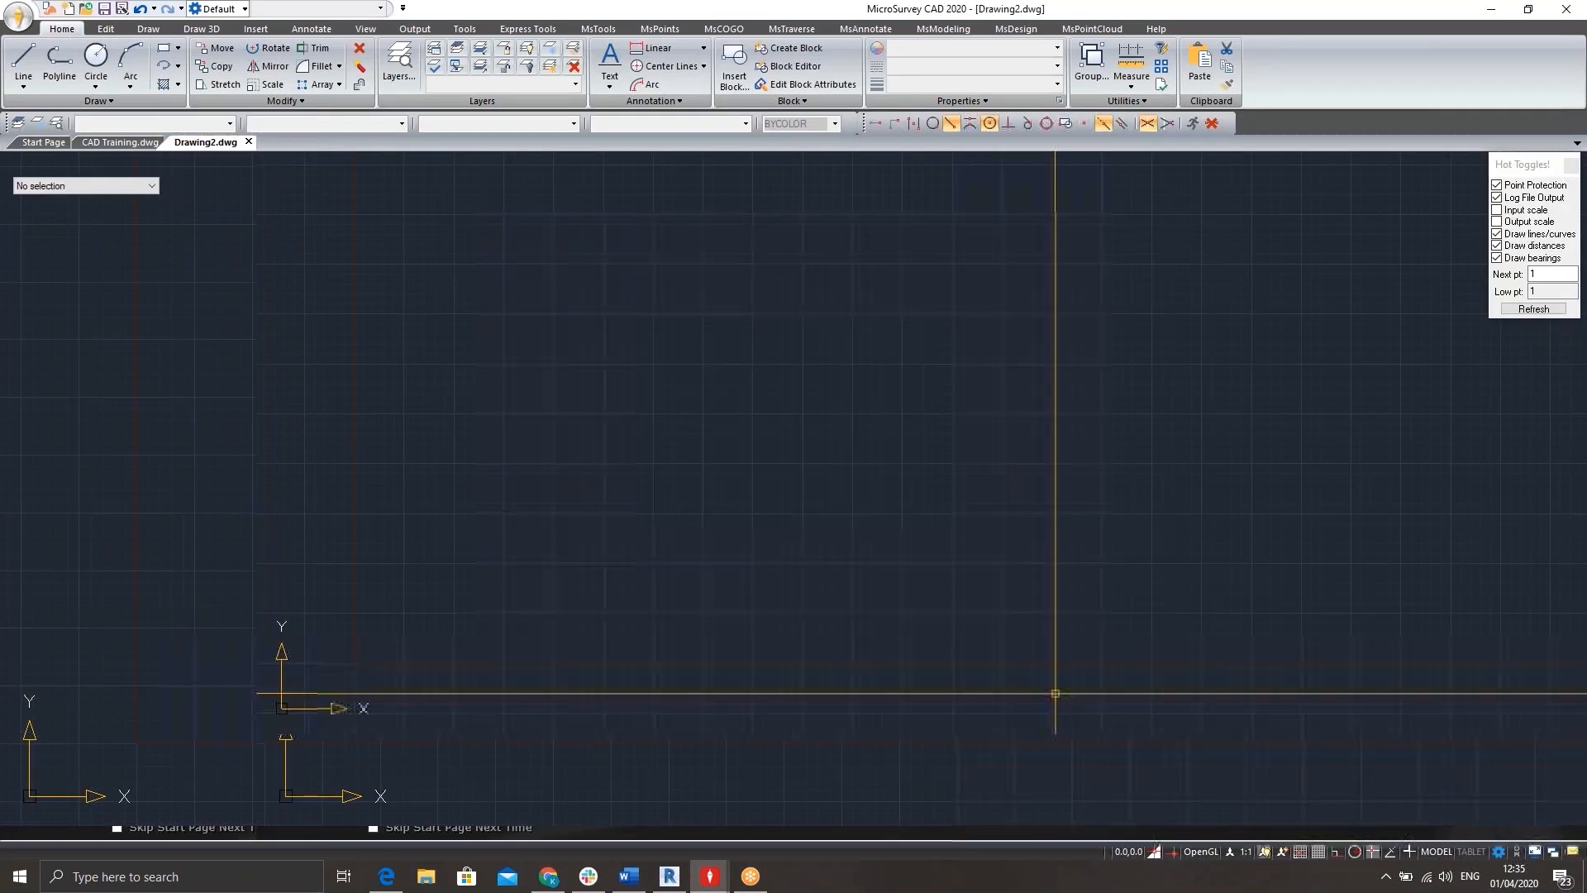
Paste the copied entities into the new drawing at their original coordinates and zoom to the extents.
middle_click_drag(831, 387, 782, 410)
scroll(783, 414, "down", 2)
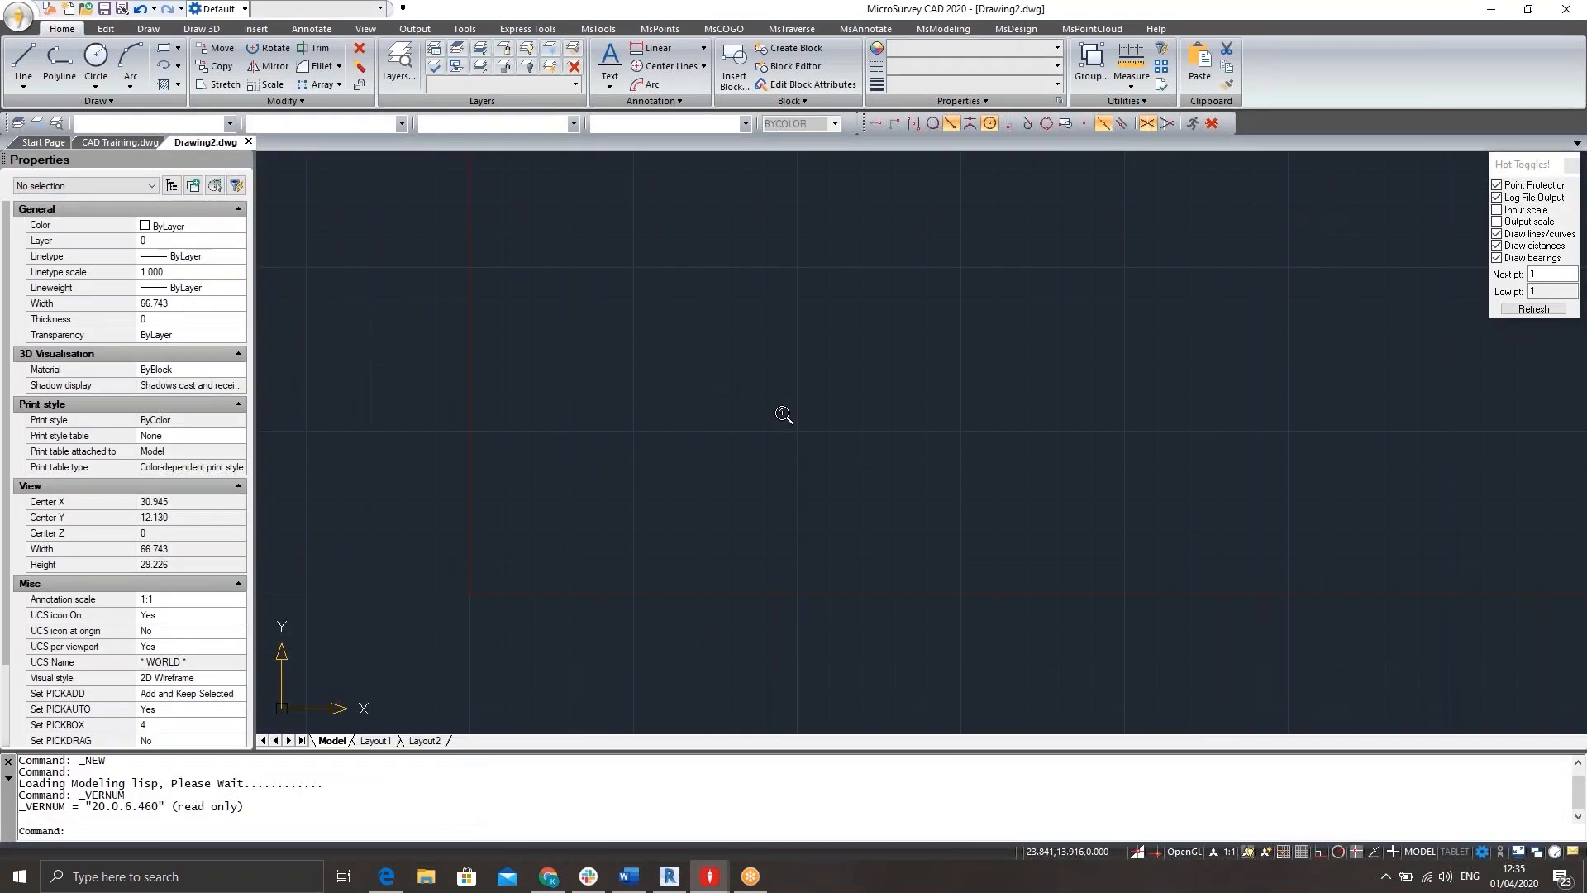
scroll(784, 415, "down", 1)
right_click(777, 405)
mouse_move(861, 540)
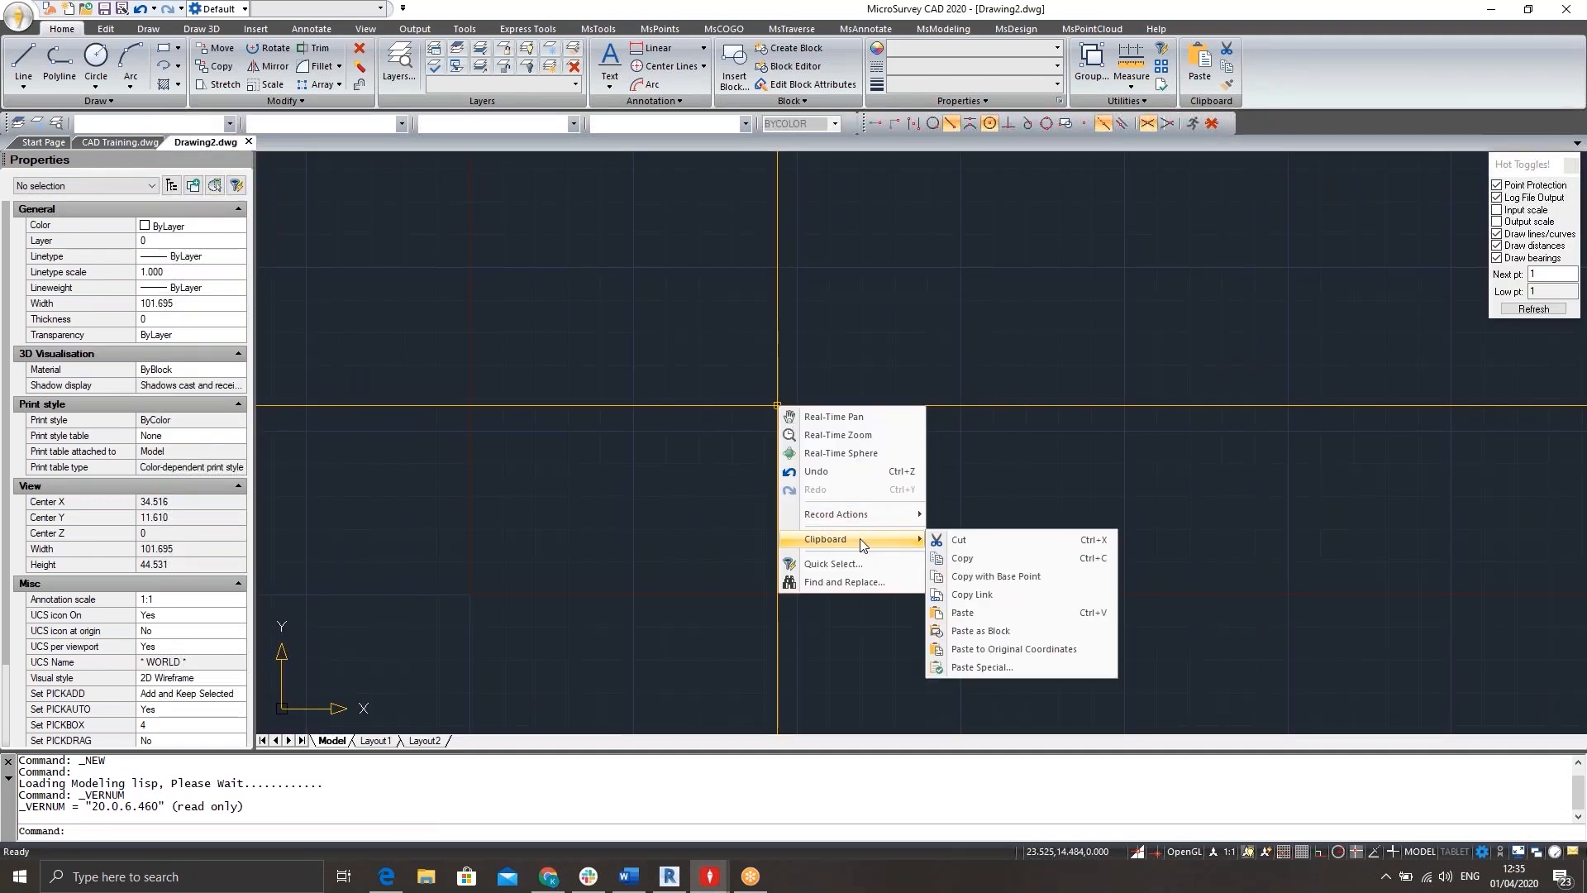
left_click(986, 649)
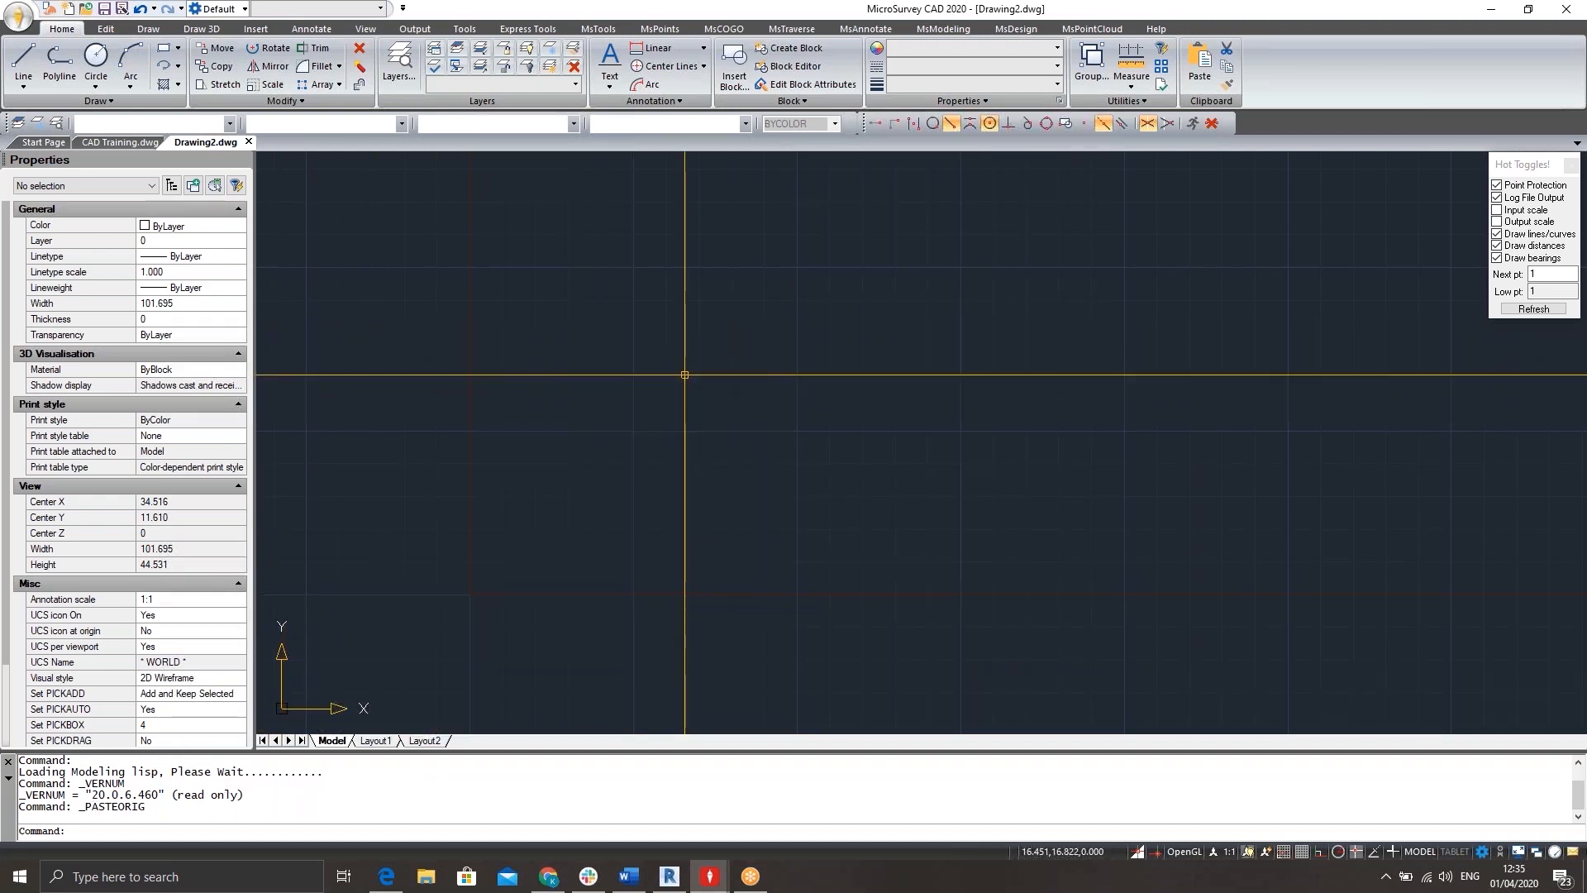
type("Z")
key("Return")
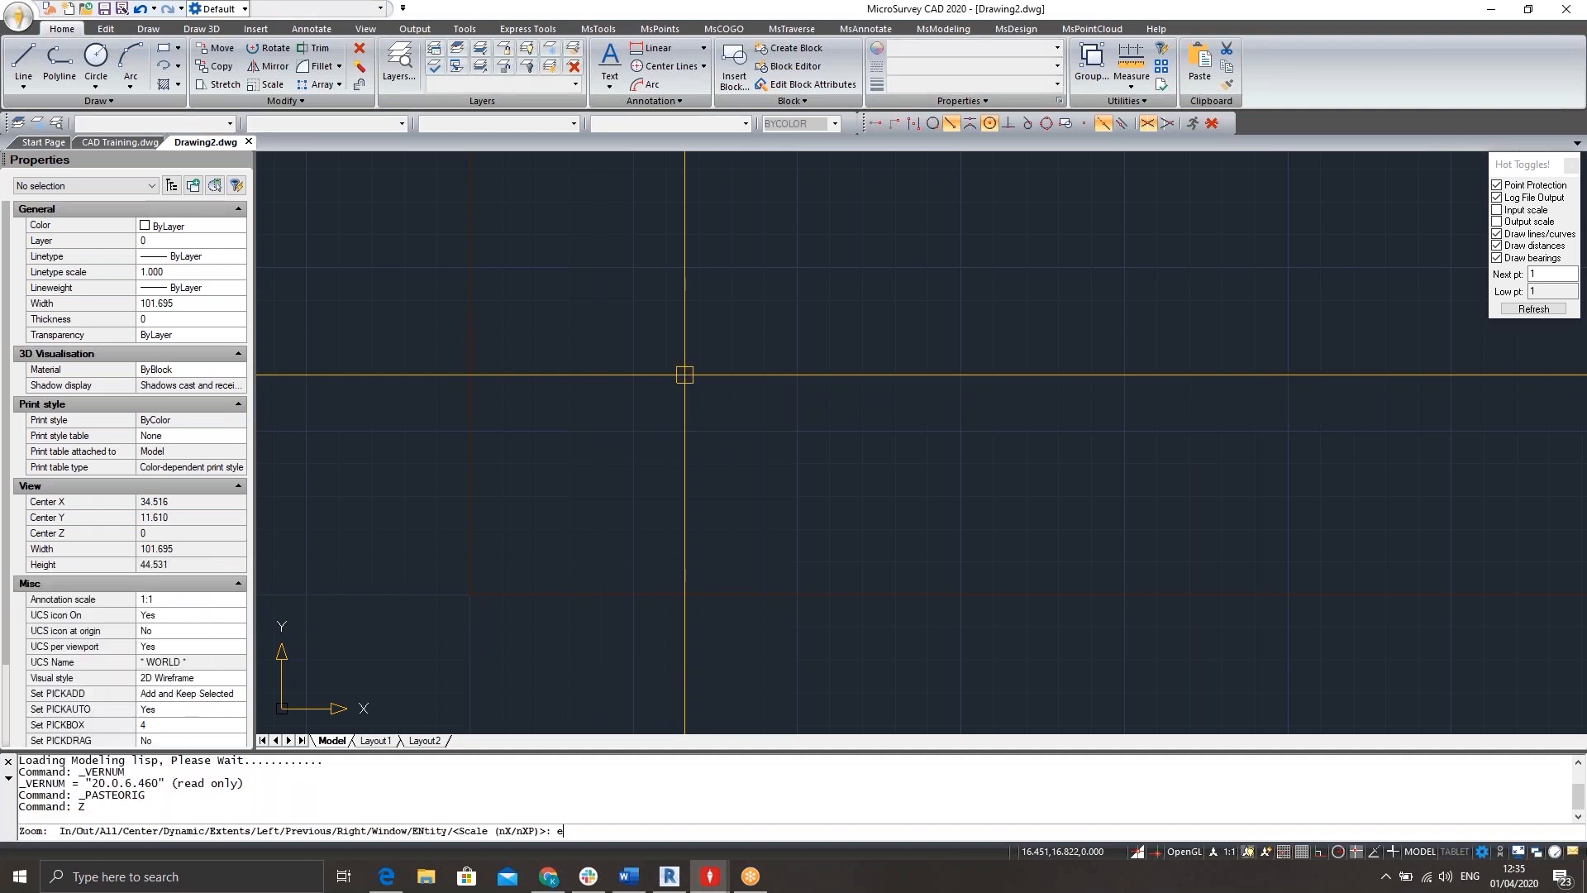
type("e")
key("Return")
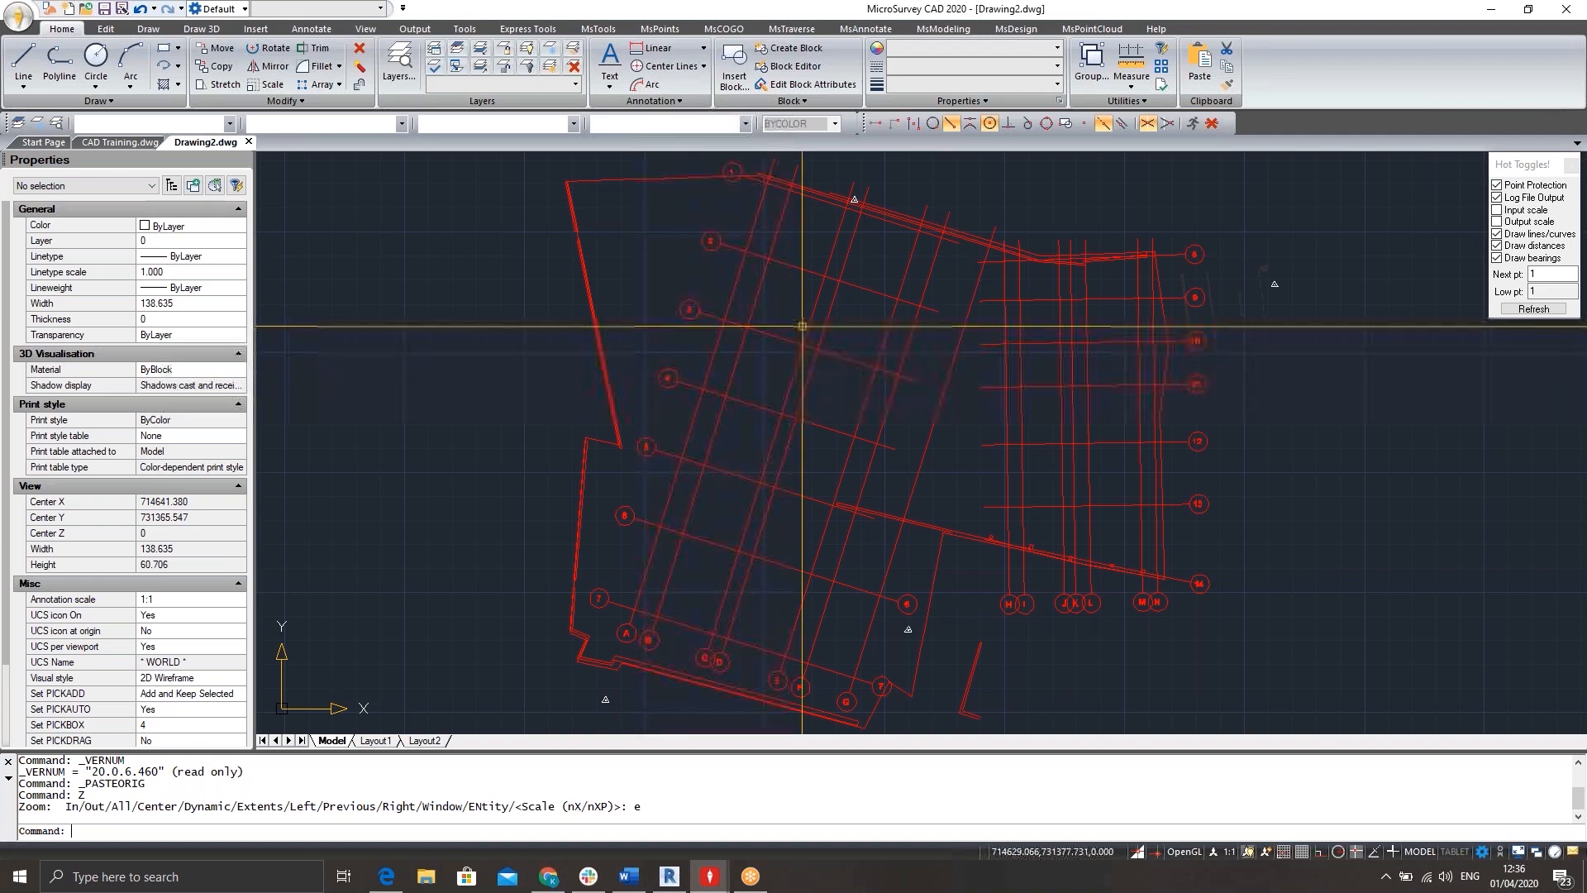
Explode all pasted grid, wall and control station entities in the new drawing.
scroll(765, 354, "down", 1)
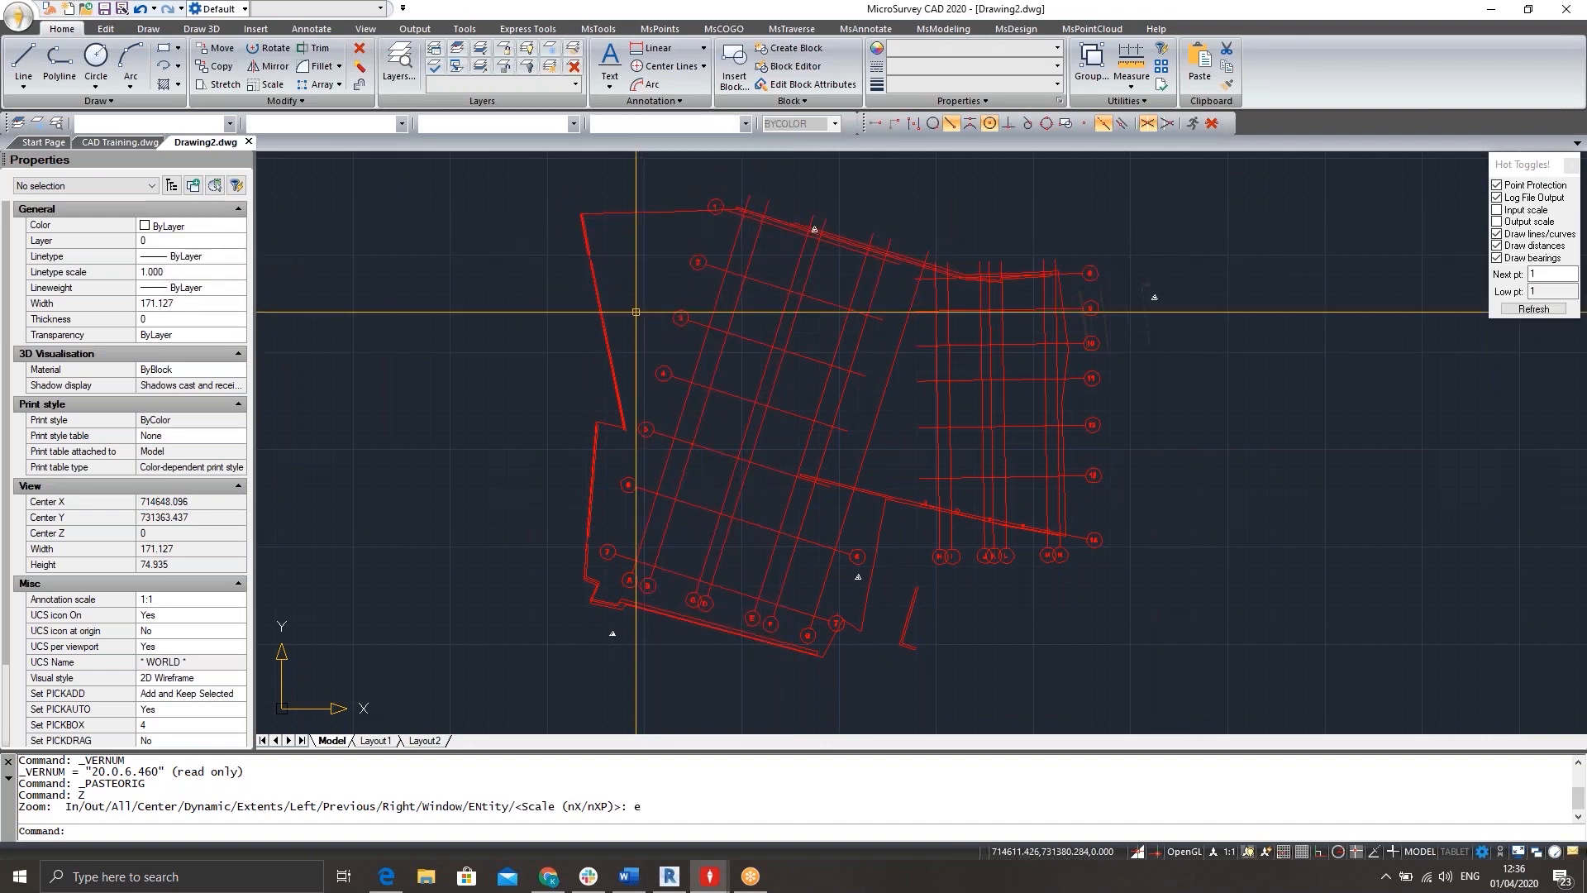
type("EXPLODE")
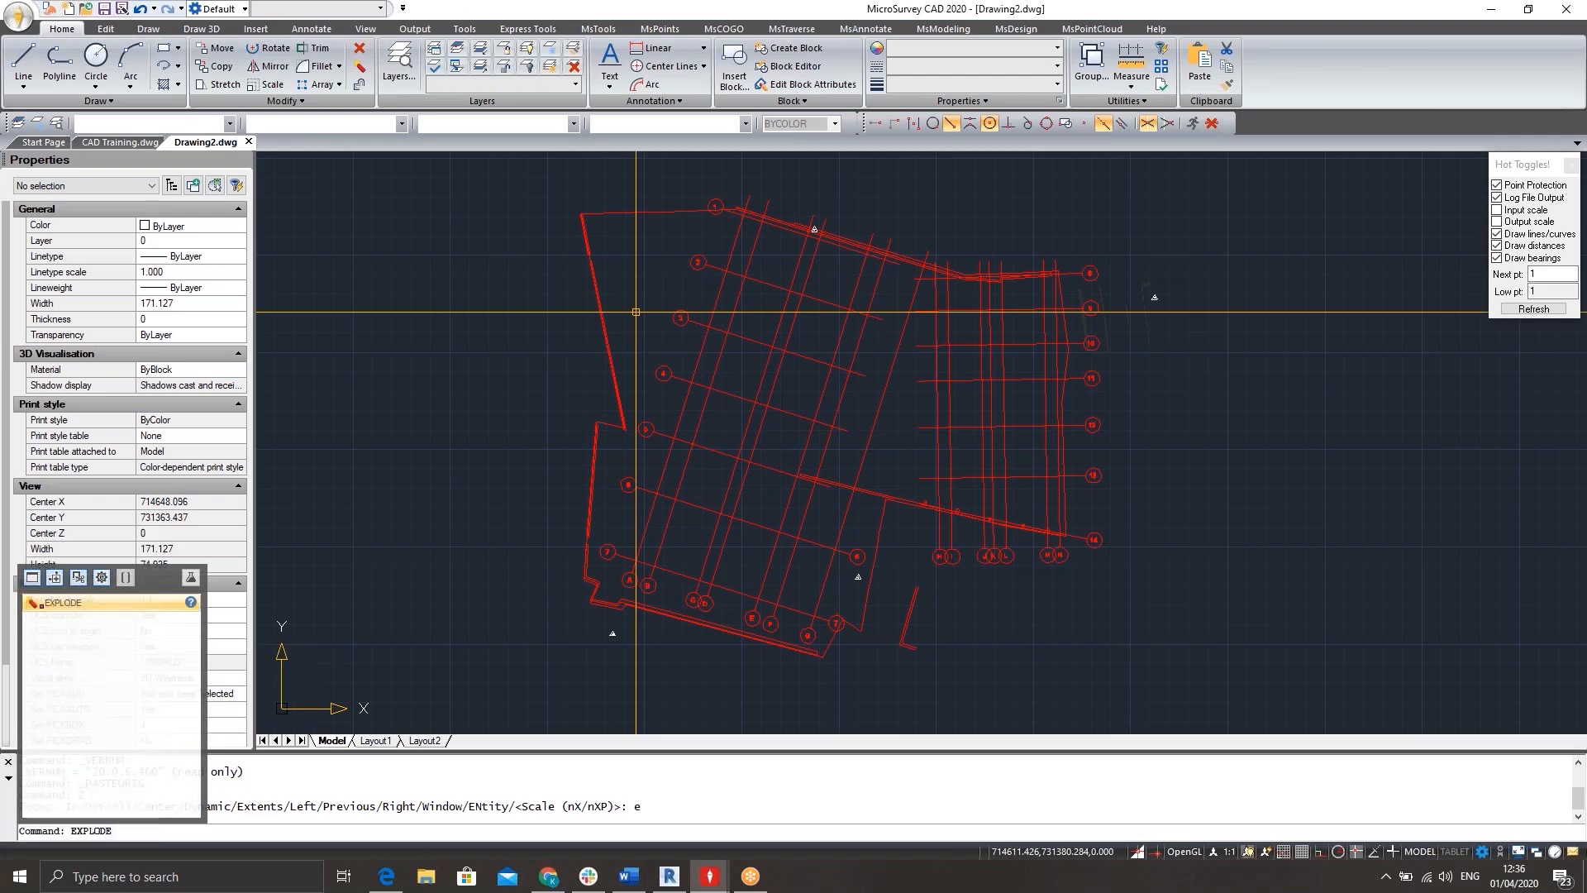
key("Return")
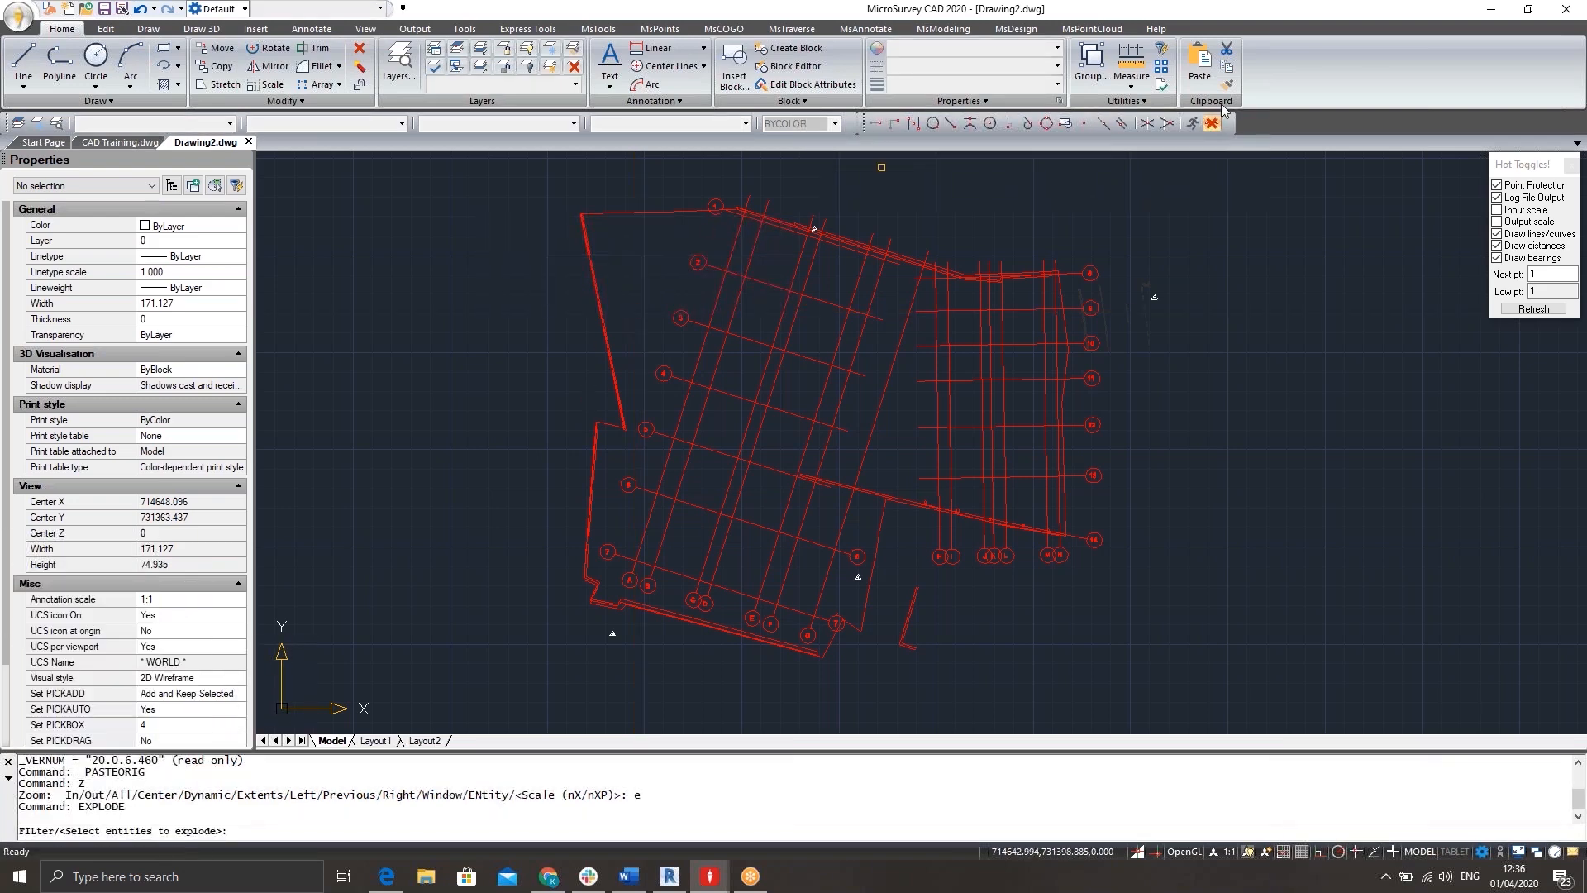
left_click(1228, 181)
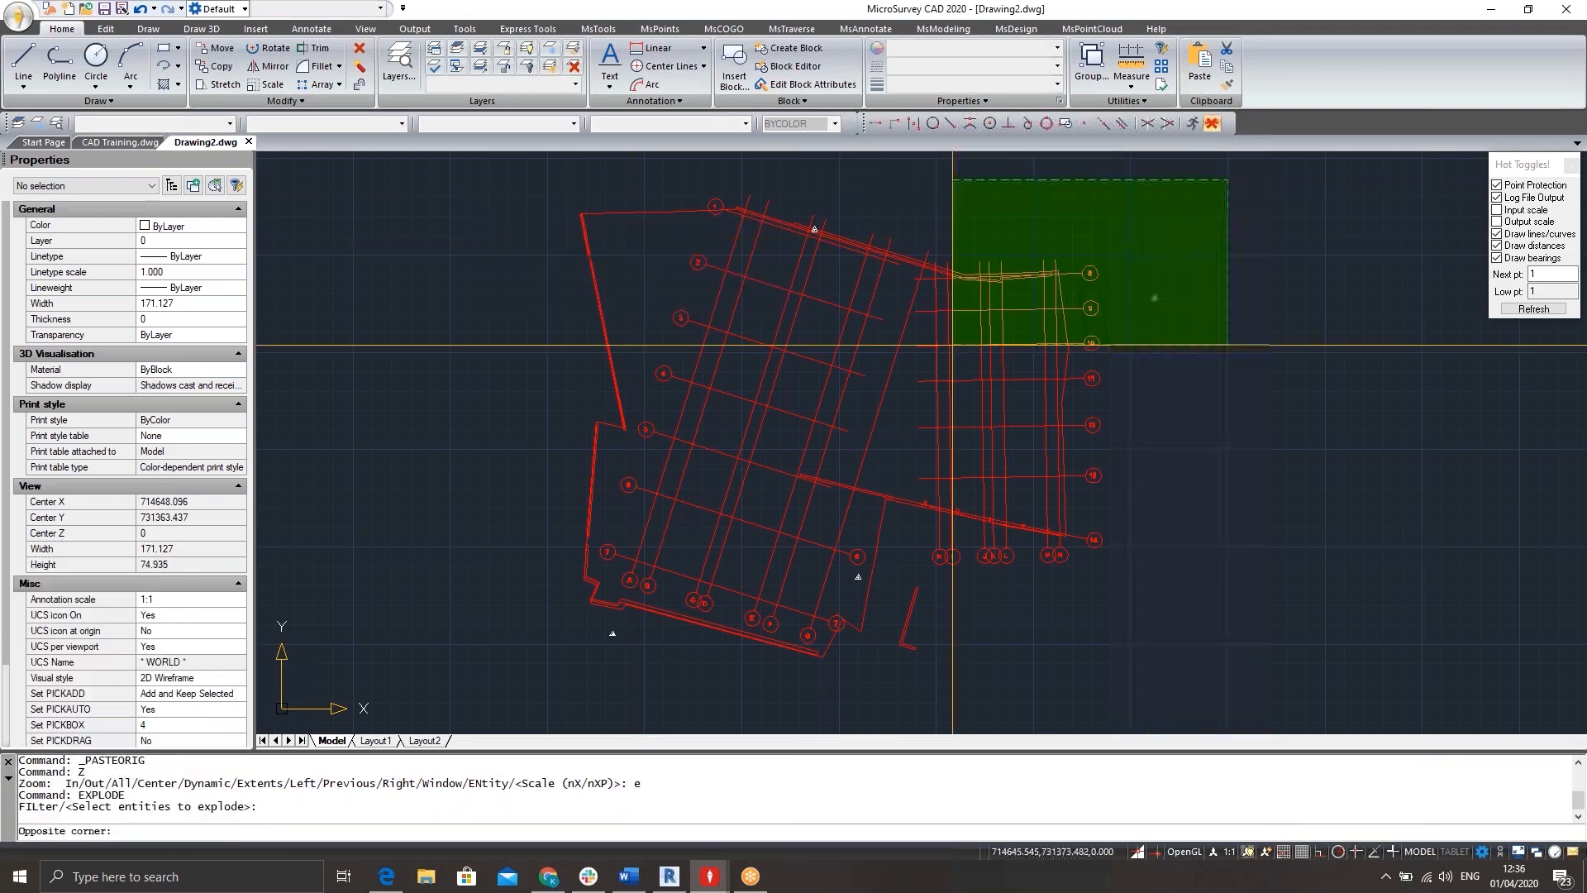
left_click(445, 686)
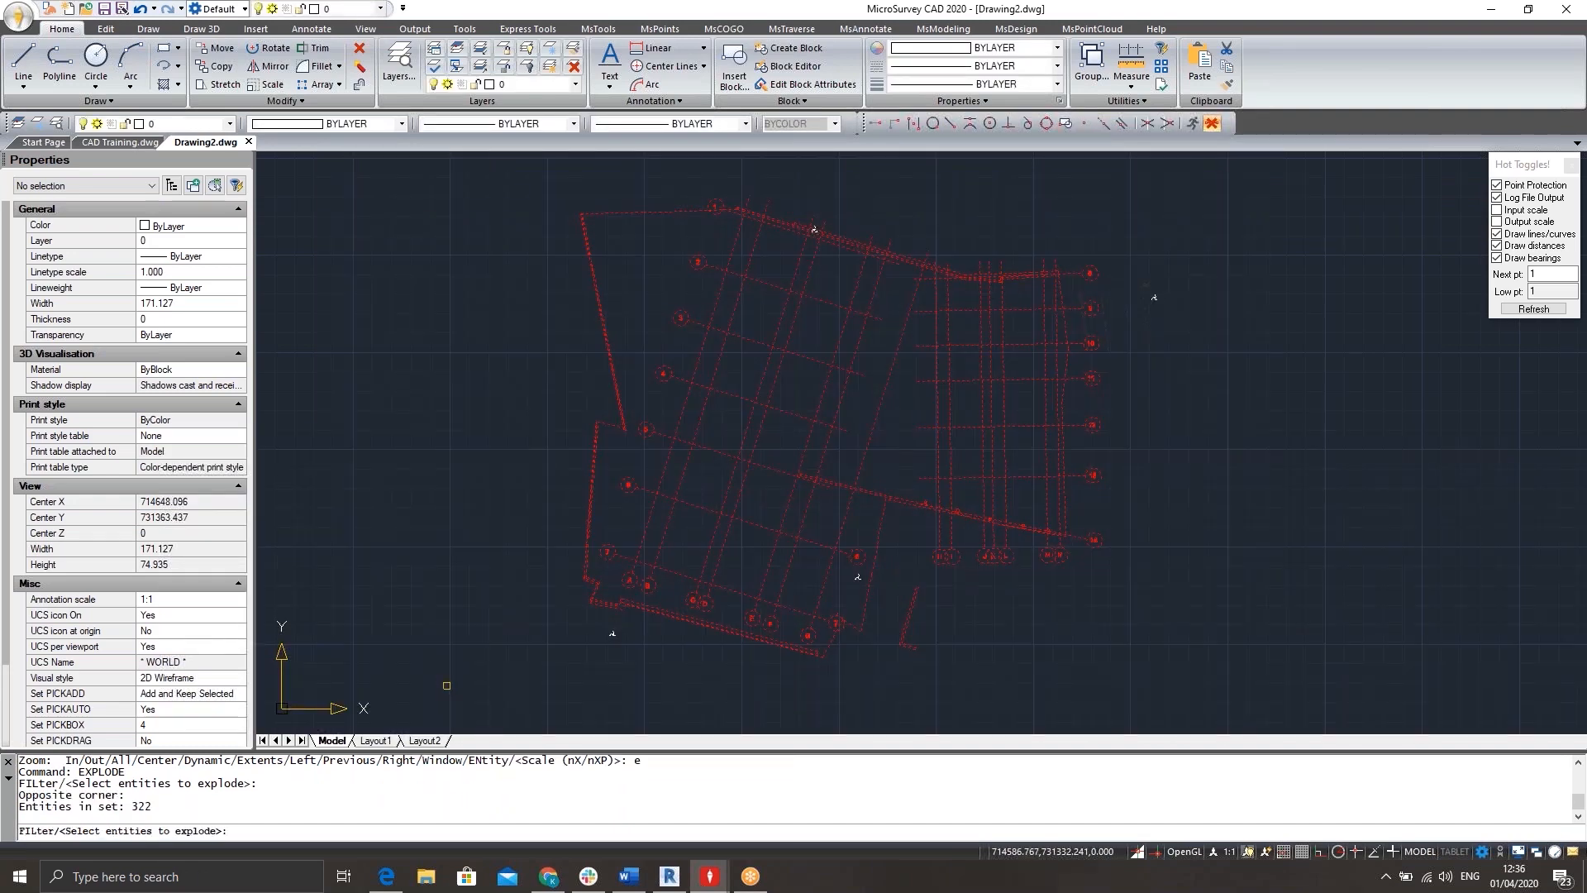
key("Return")
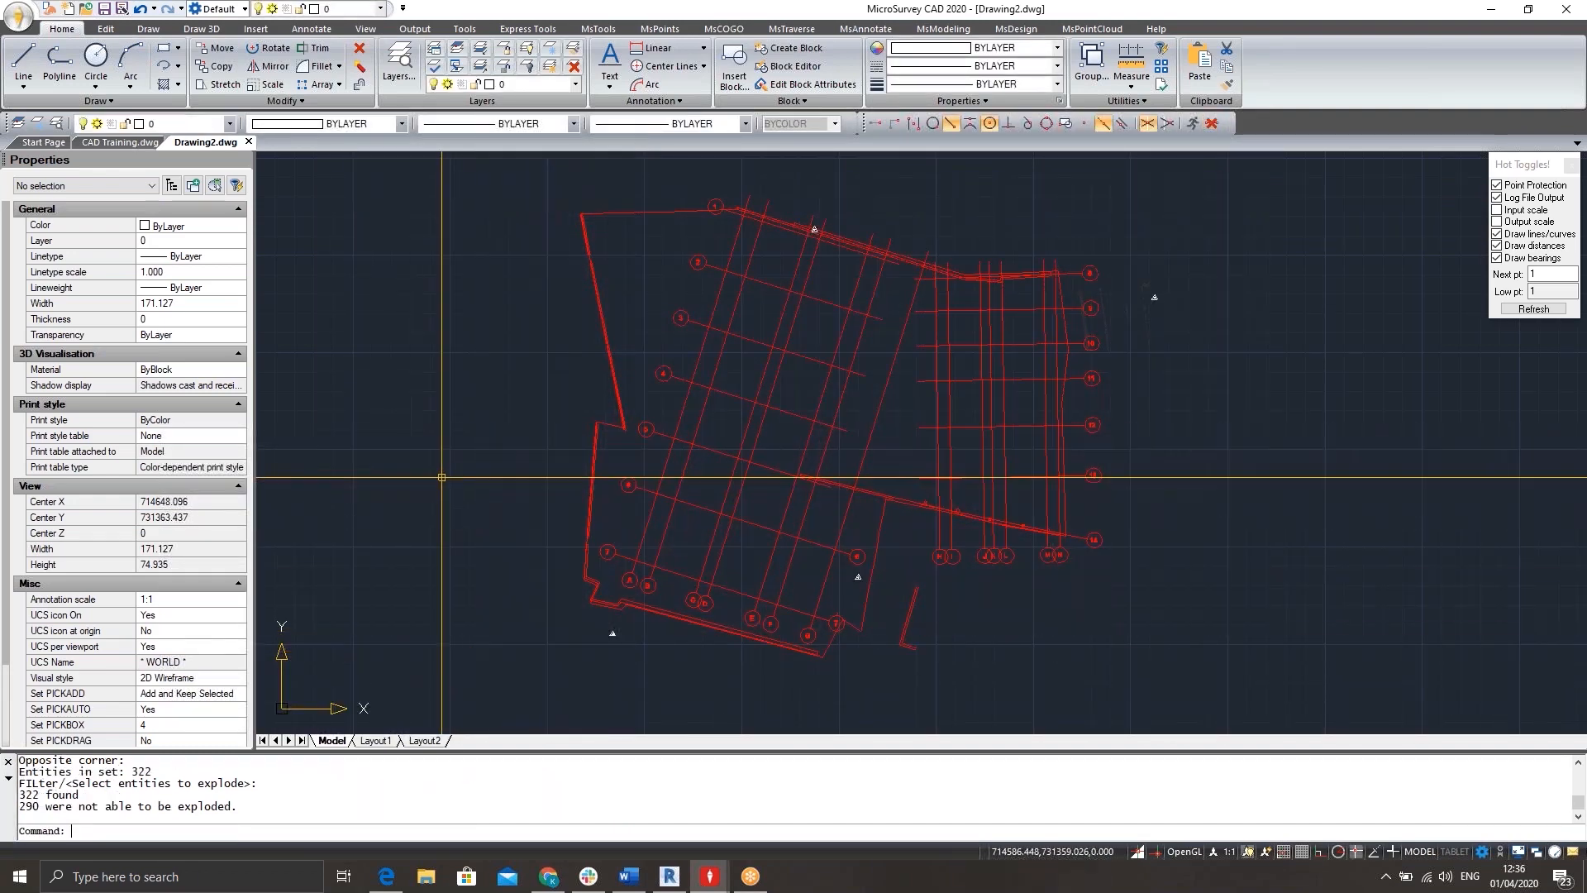
Purge all unused items from the new drawing, including nested items and automatically purged orphaned items.
type("purge")
key("Return")
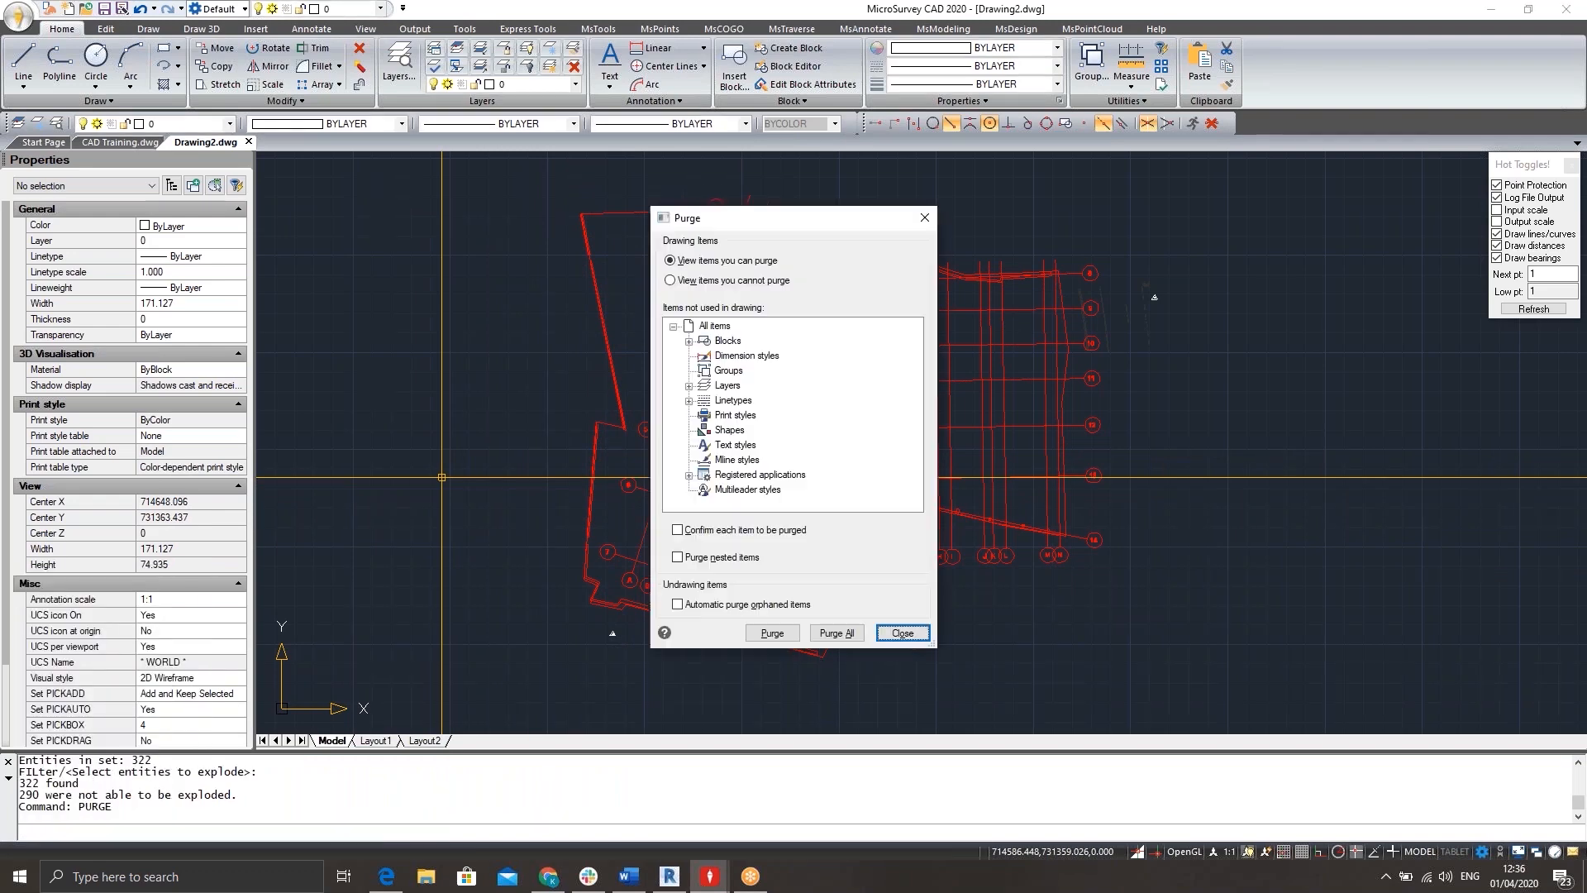
left_click(688, 609)
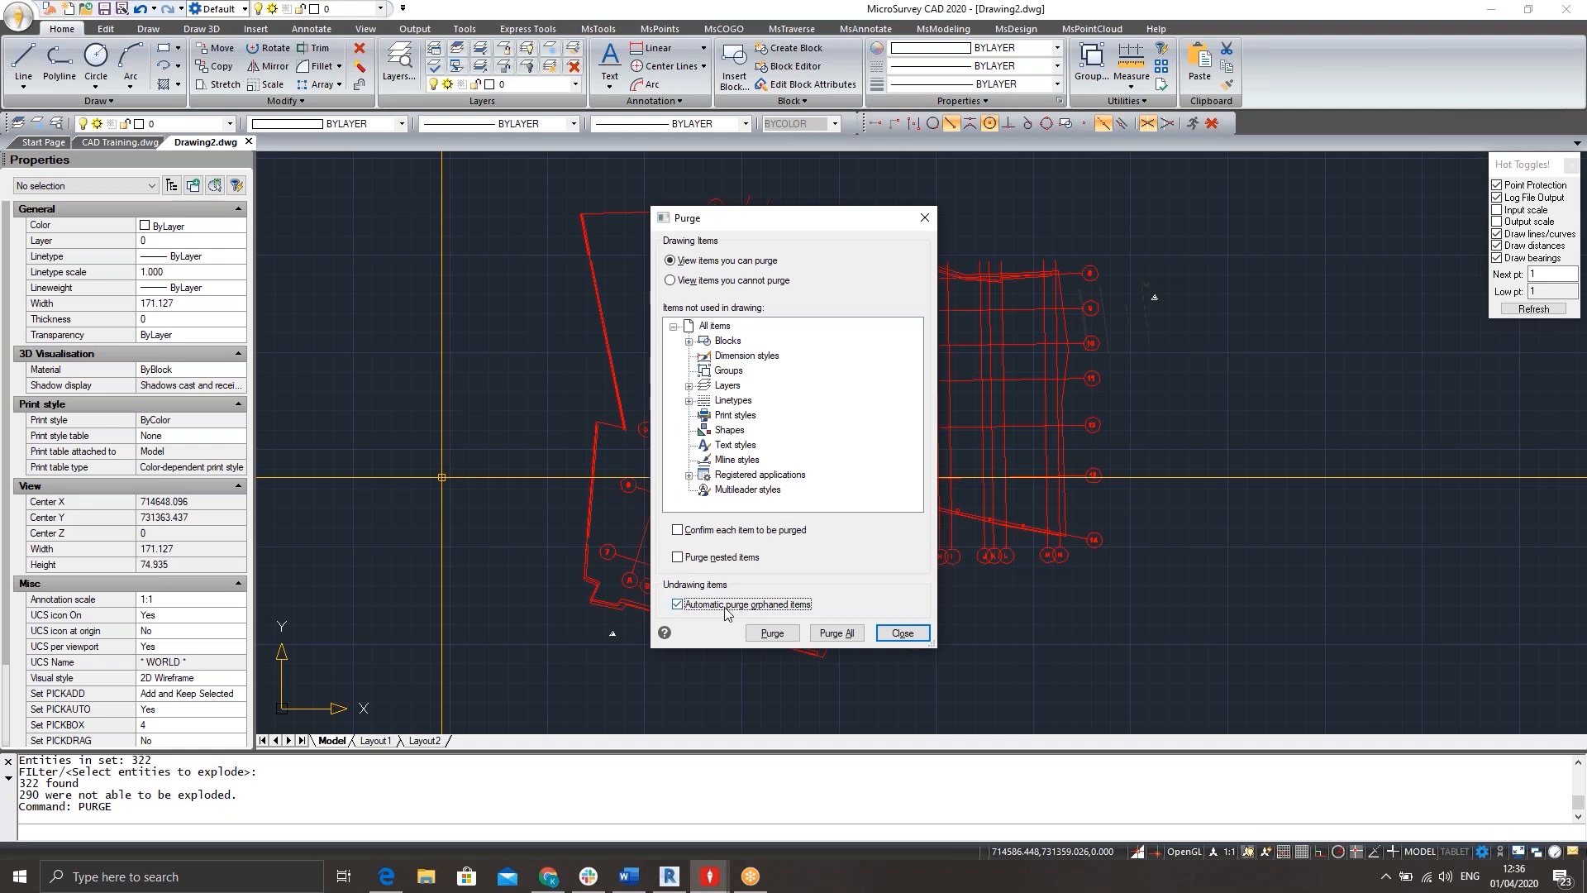
left_click(702, 567)
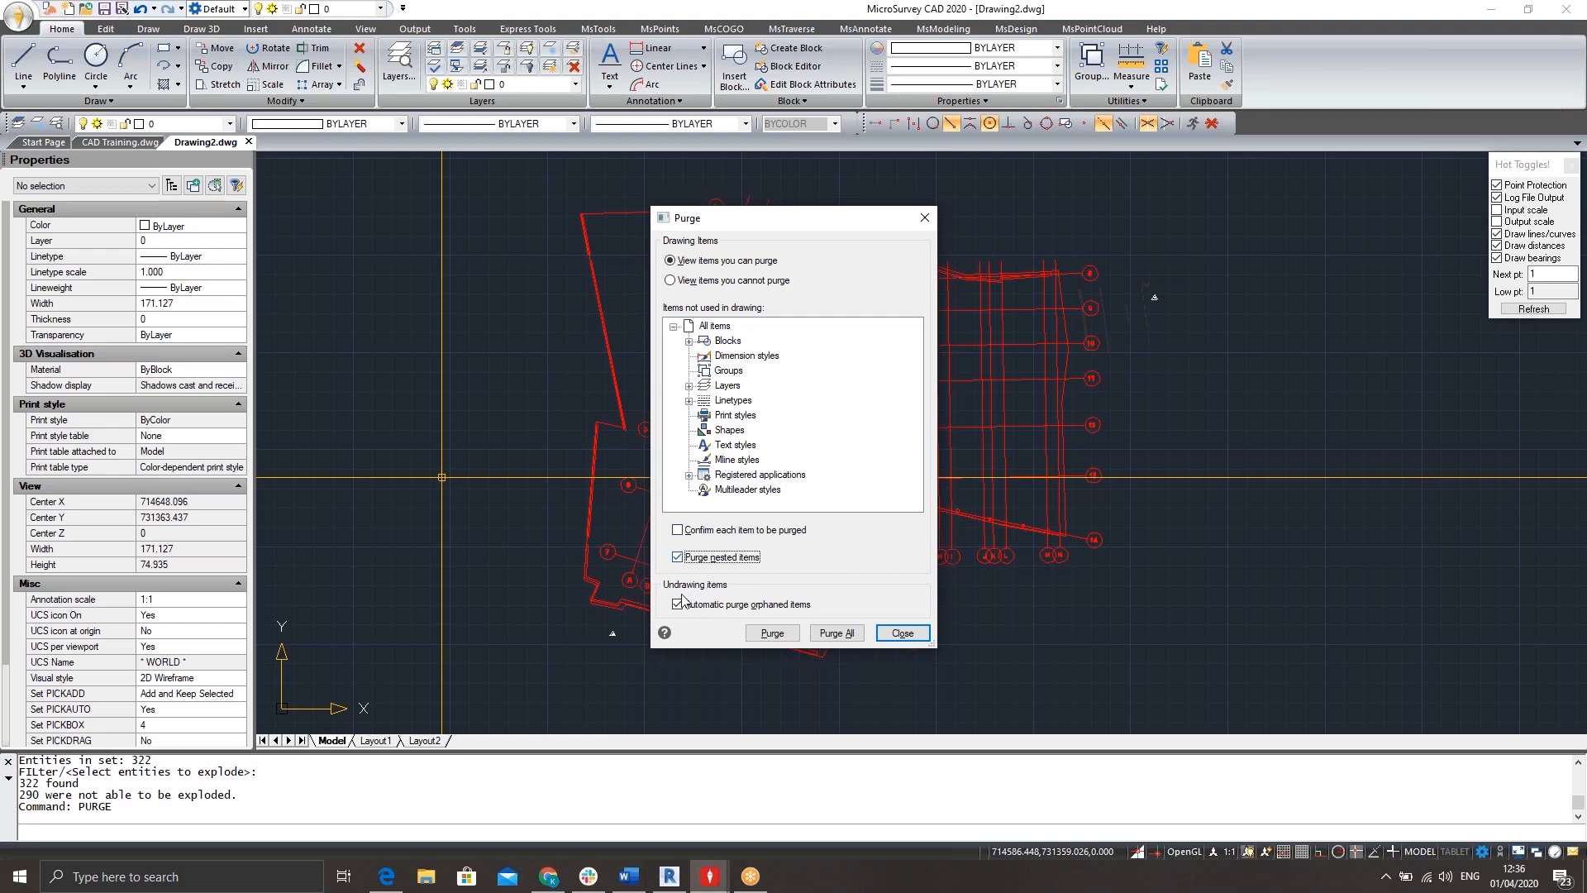
left_click(835, 634)
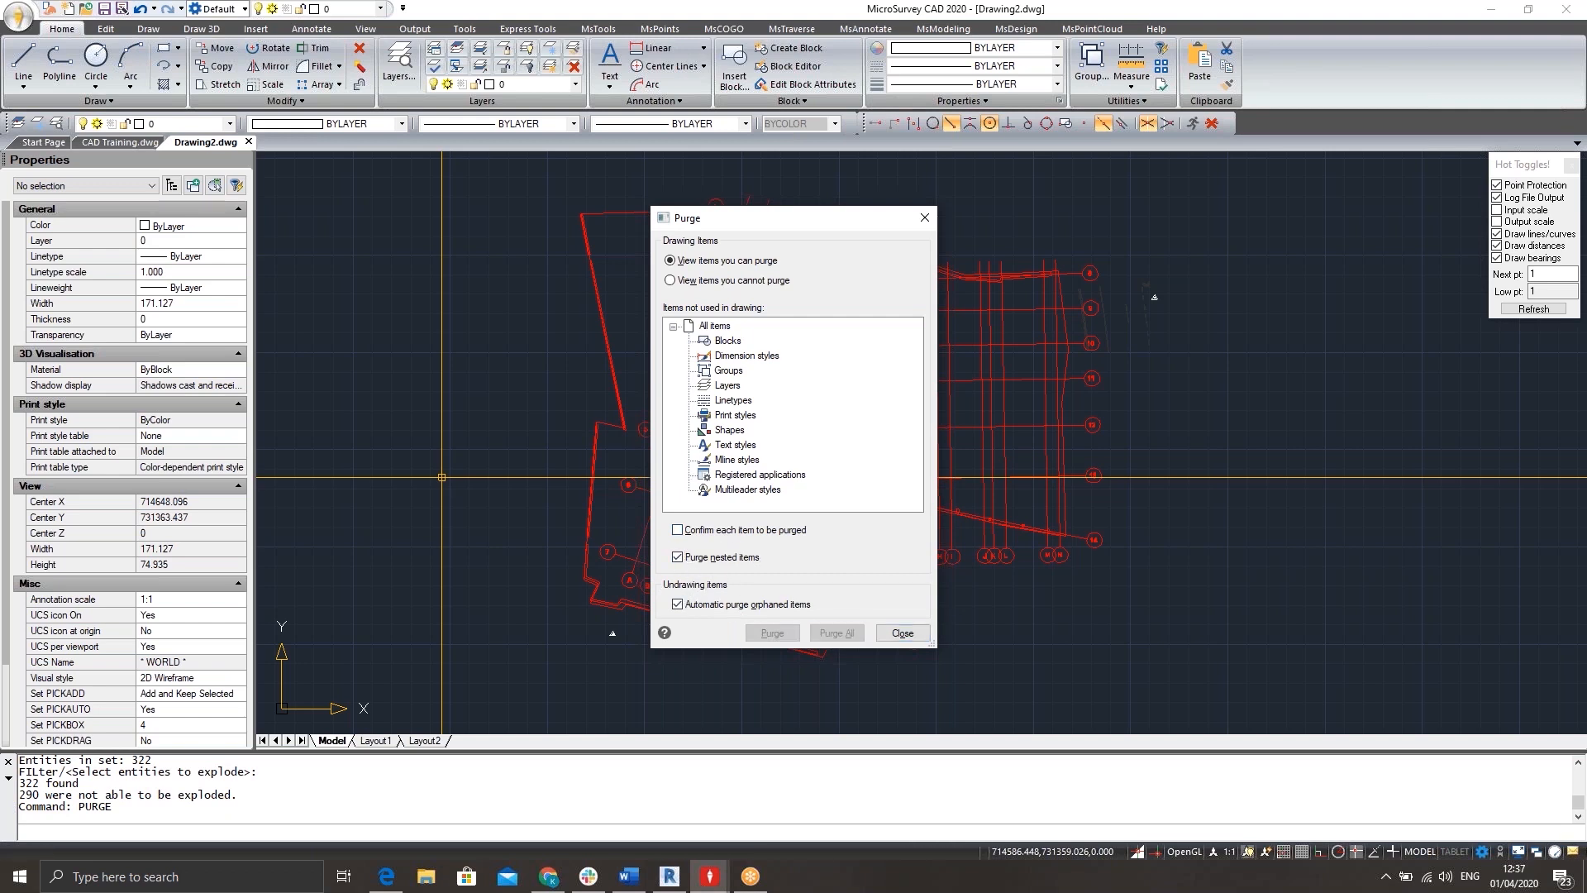
Finish purging and review the layers that remain in the new drawing.
left_click(904, 633)
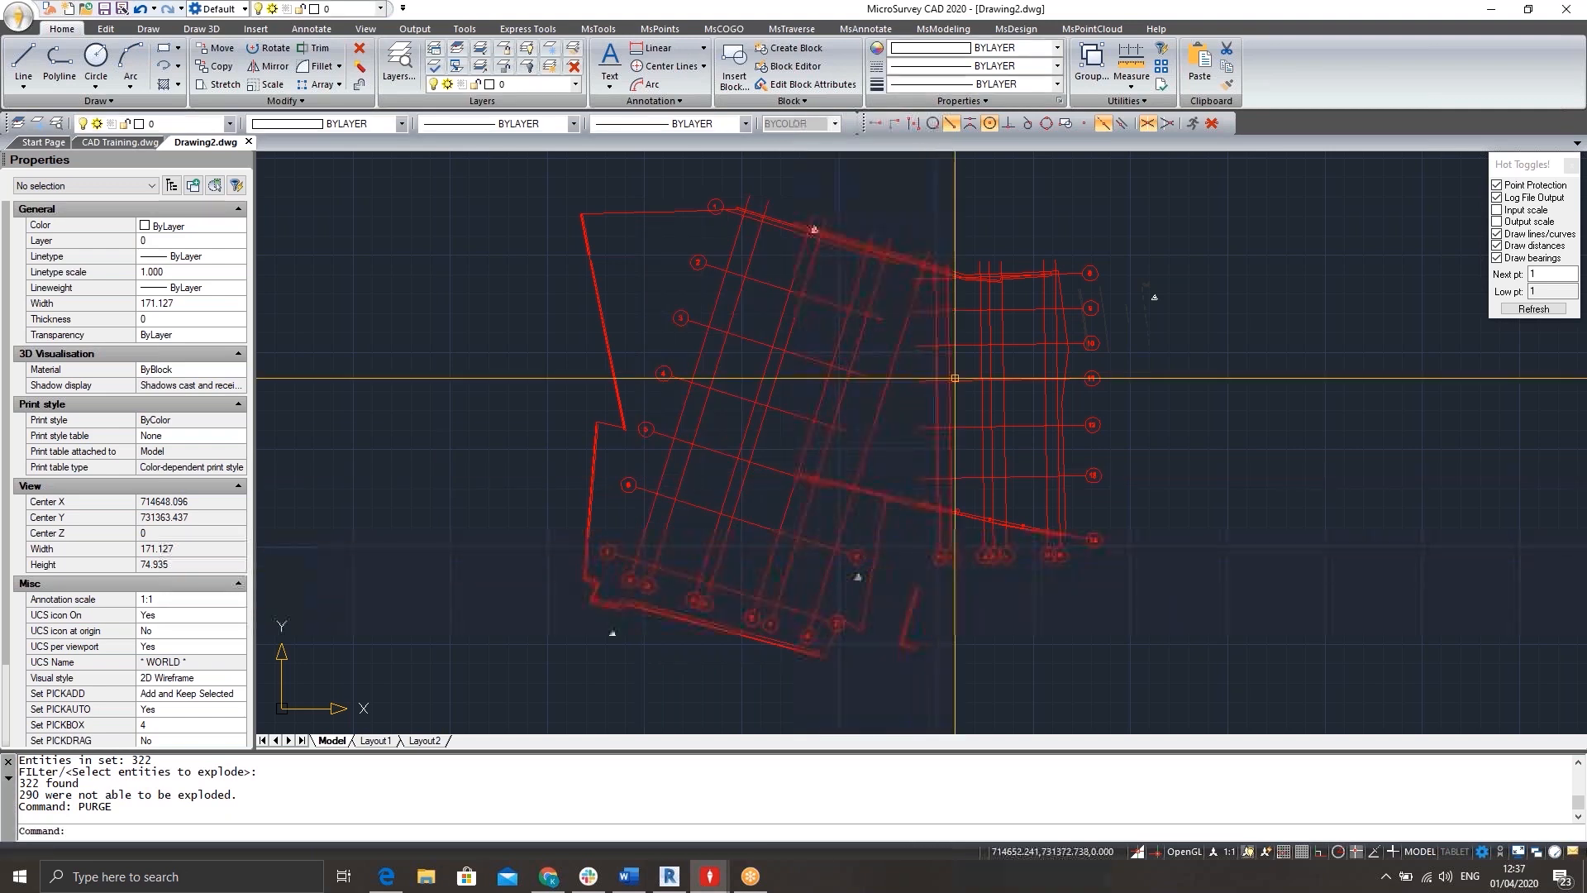
middle_click_drag(969, 373, 987, 371)
left_click(399, 65)
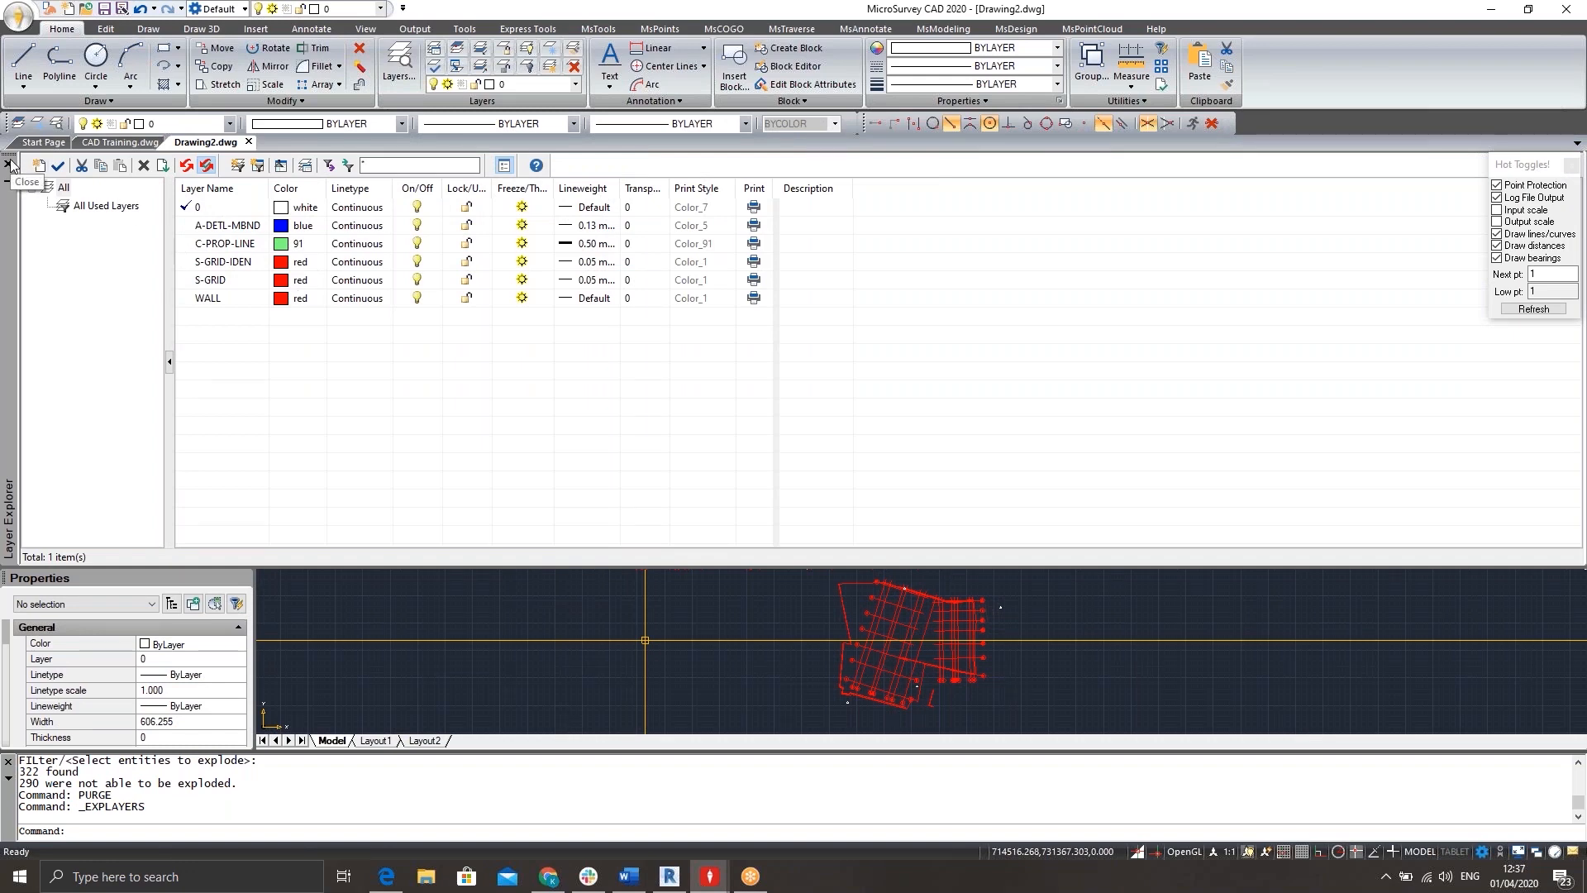
left_click(10, 164)
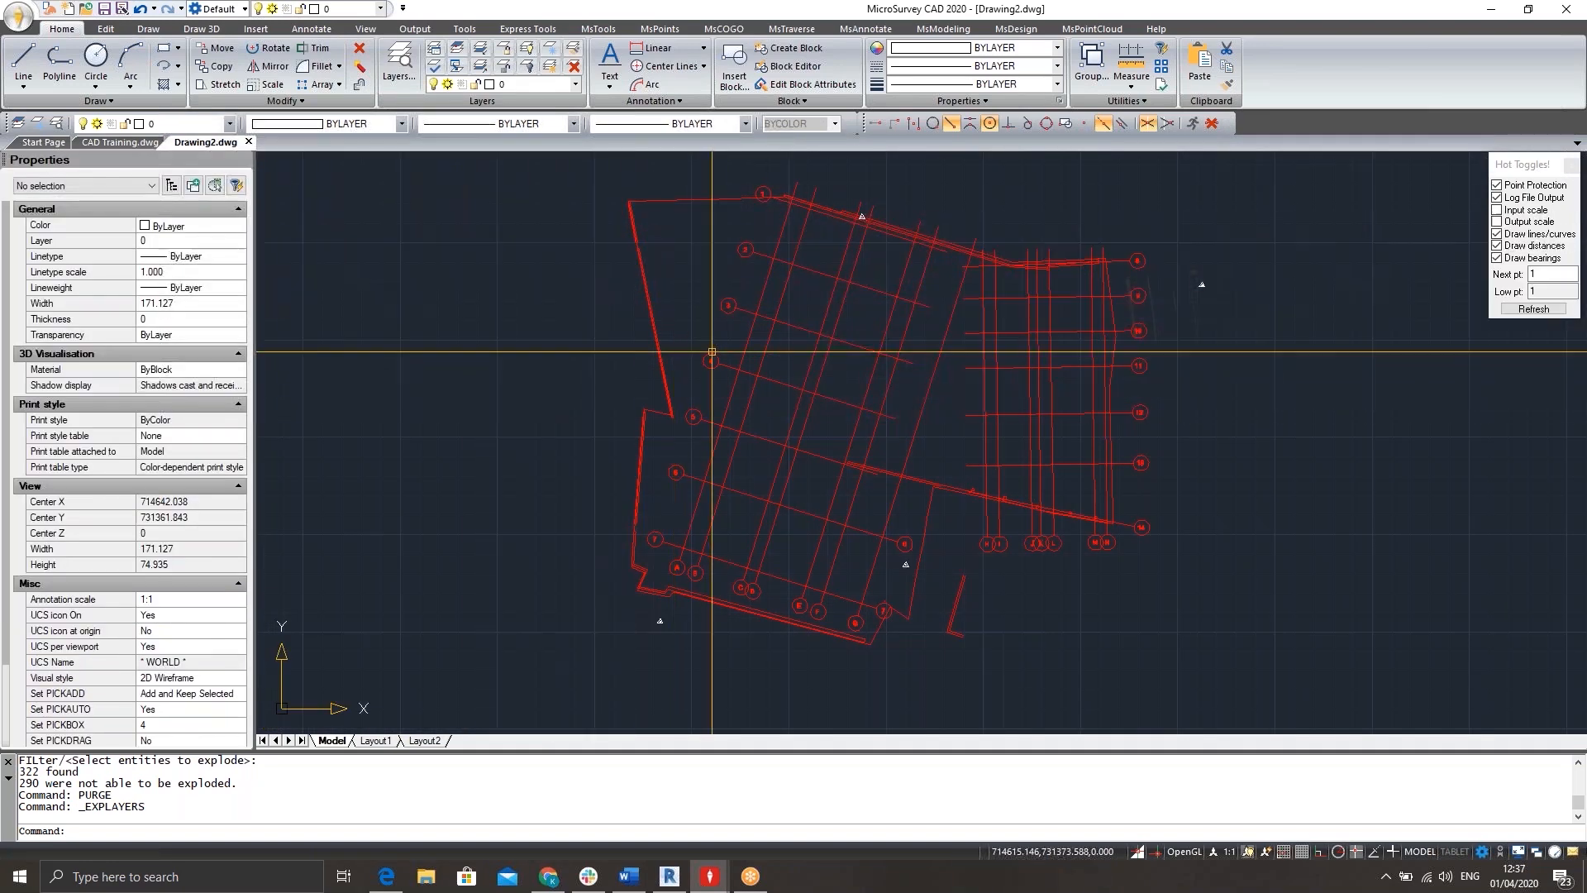
Inspect the properties of two individual grid lines, one from each grid direction, and clear the selection.
middle_click_drag(754, 368, 671, 347)
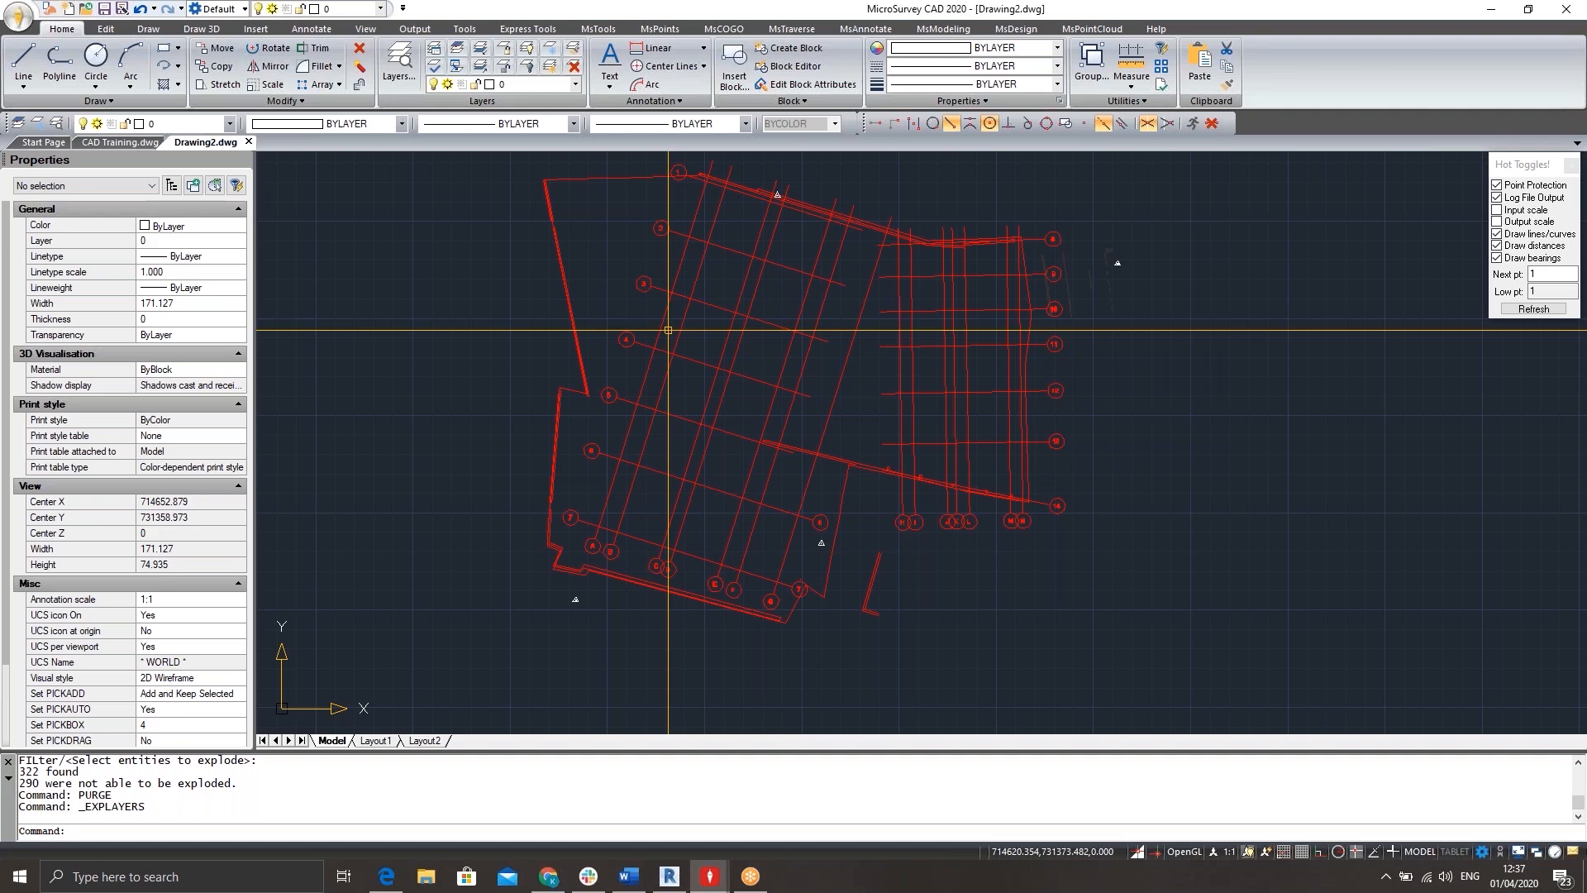
middle_click_drag(755, 327, 755, 332)
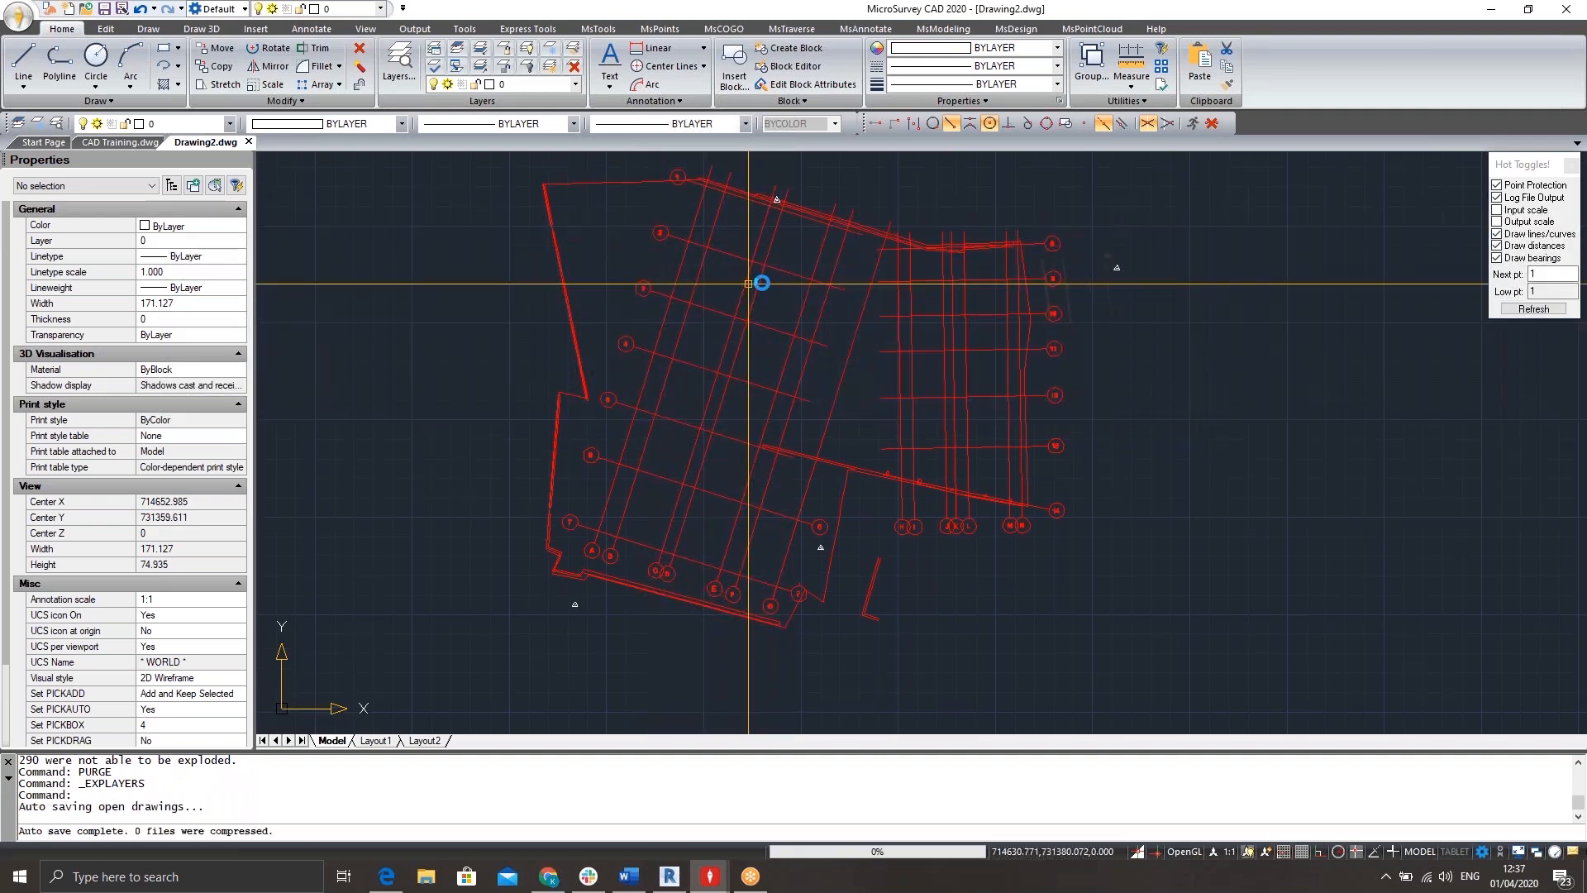
left_click(751, 284)
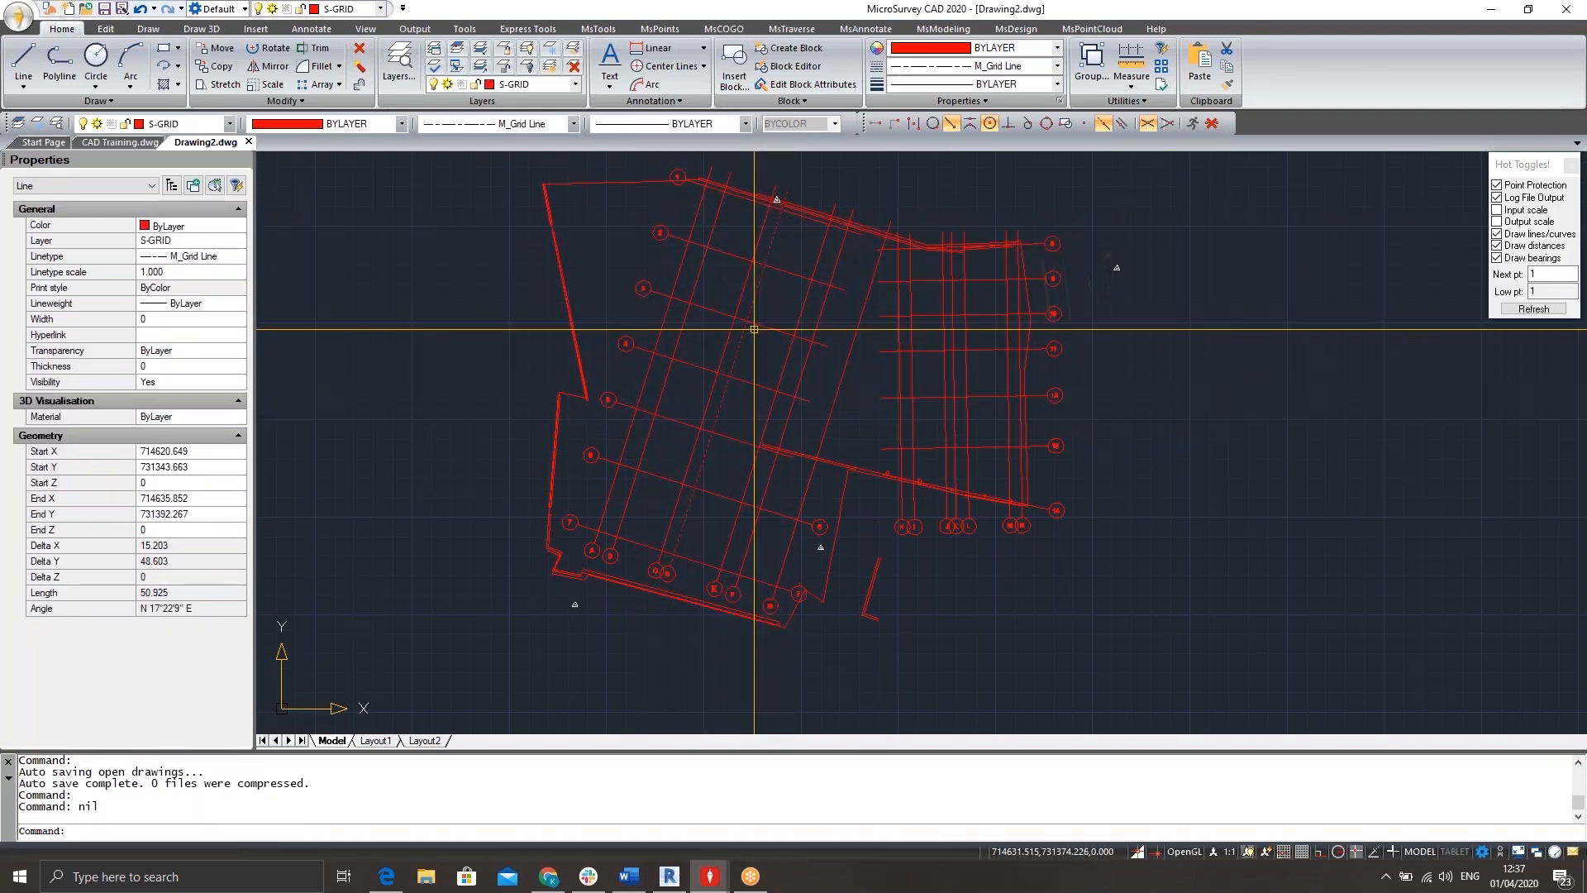
key("Escape")
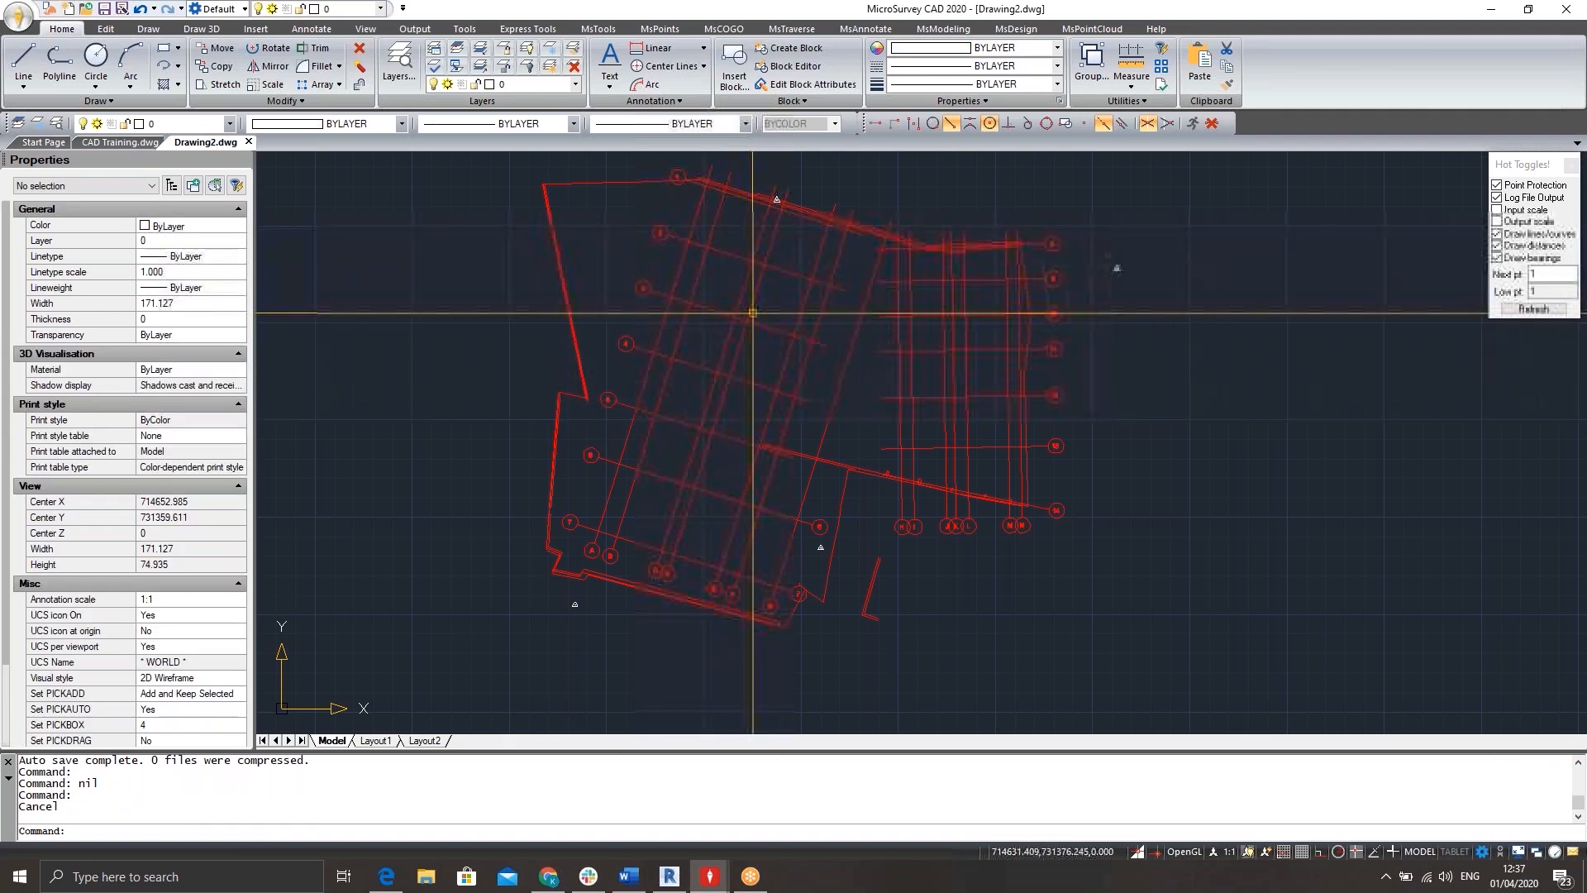
left_click(702, 295)
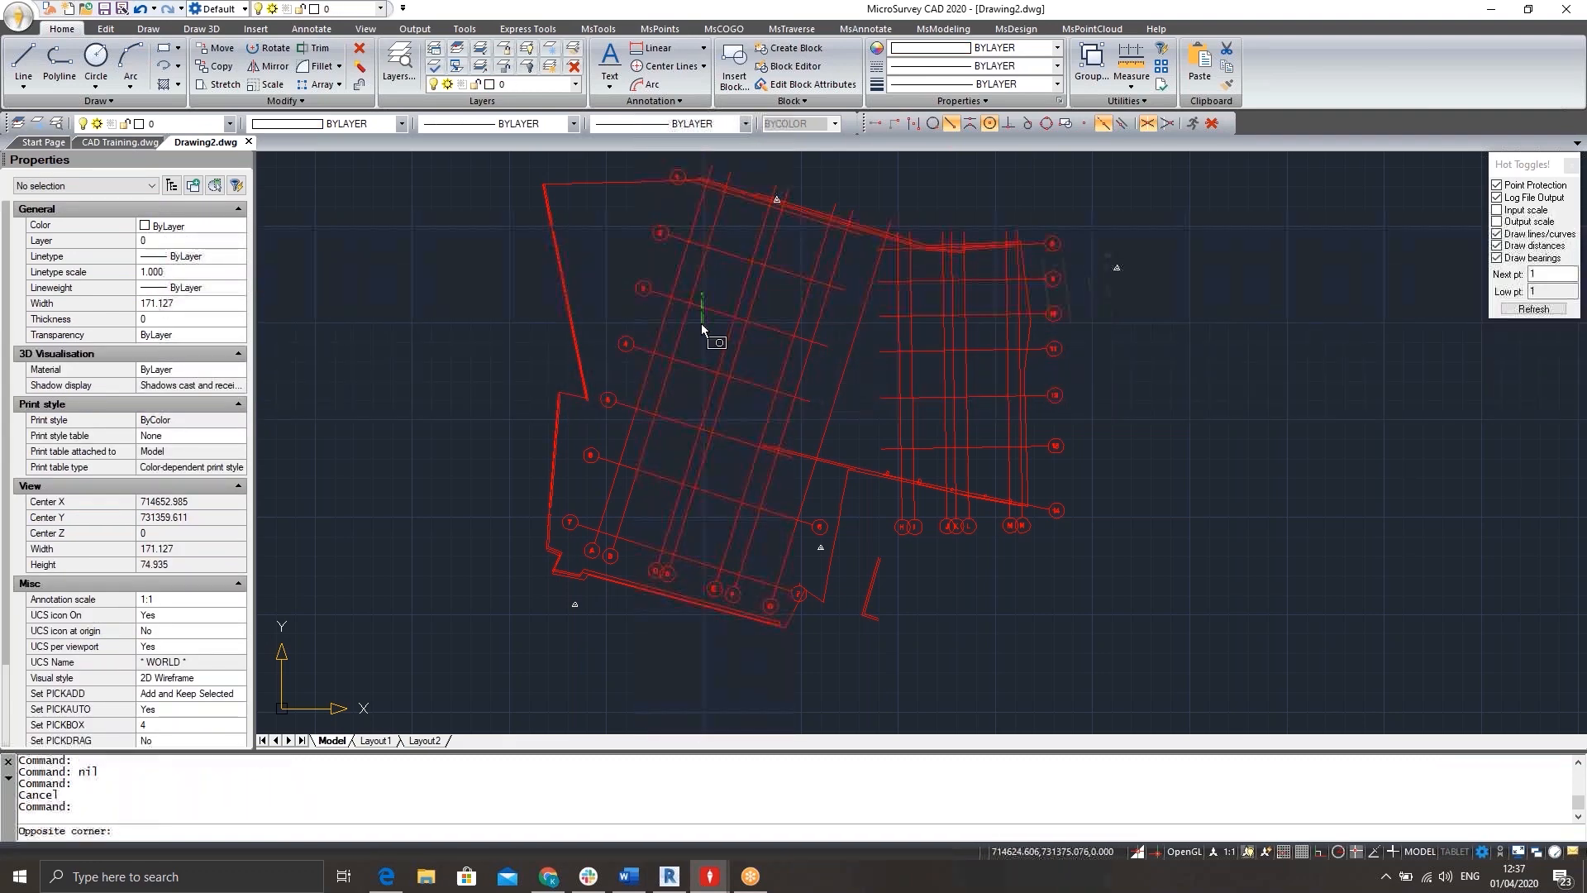
left_click(701, 322)
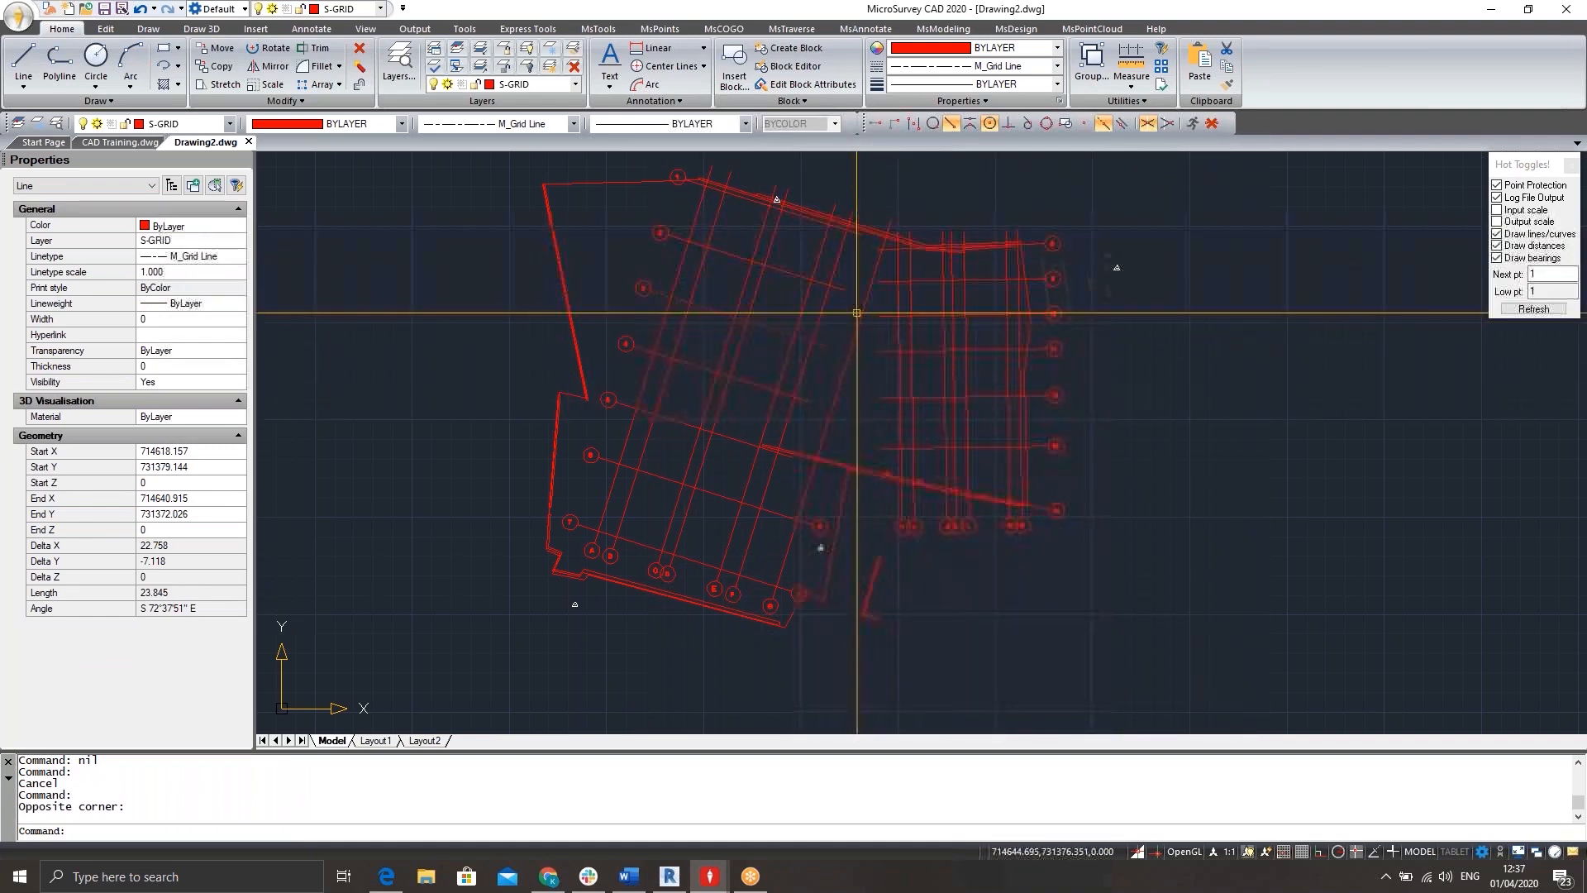
key("Escape")
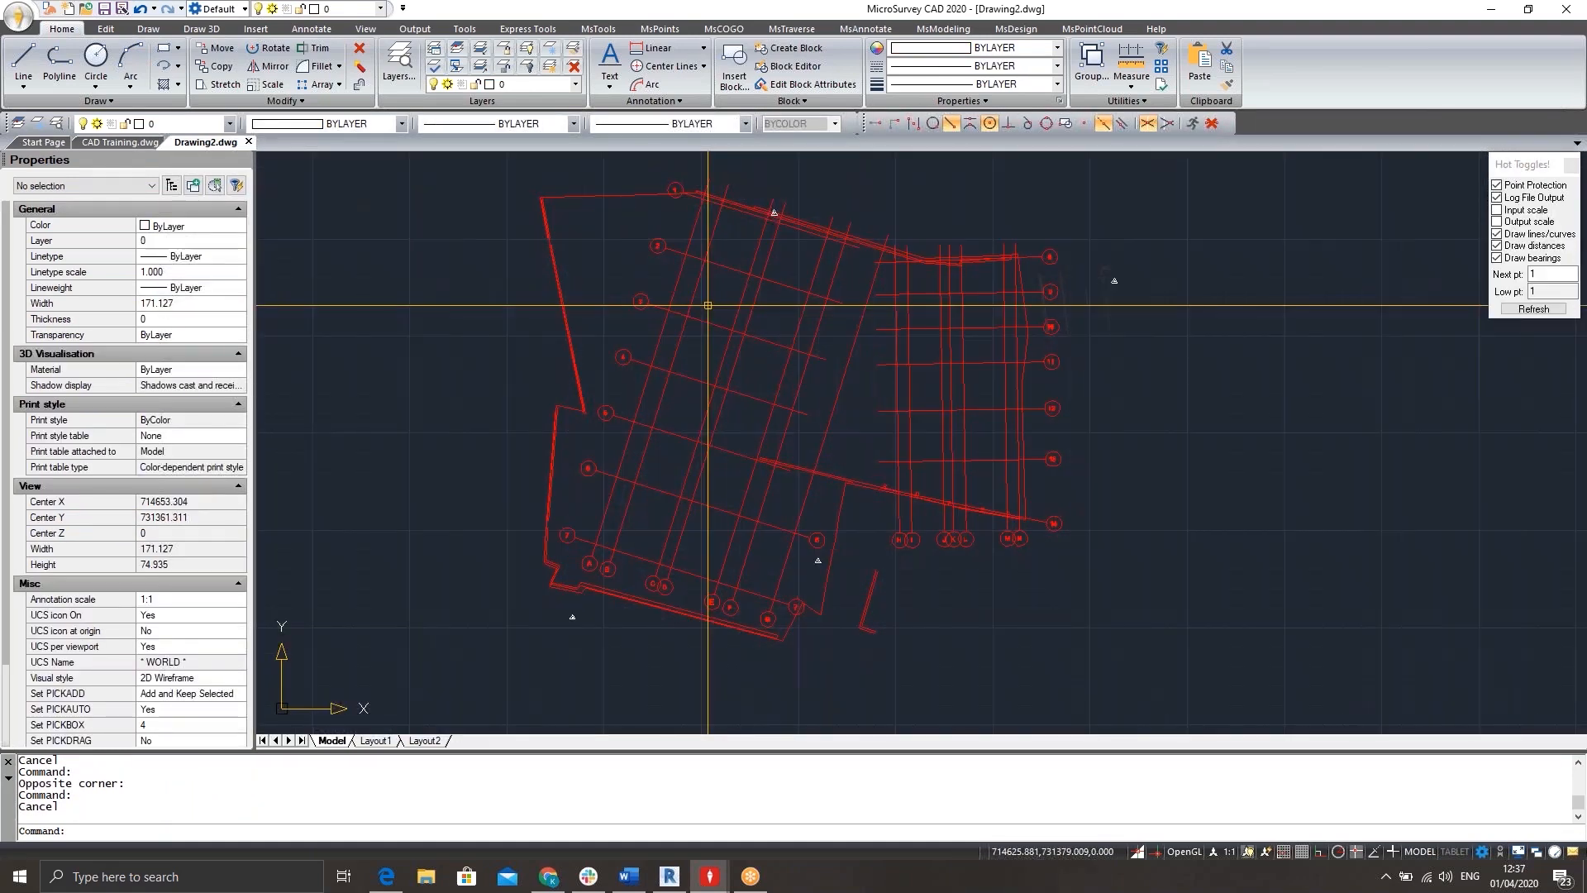
Identify the coordinates of a grid line intersection near the upper-left grid bubbles with the ID command.
type("ID")
key("Return")
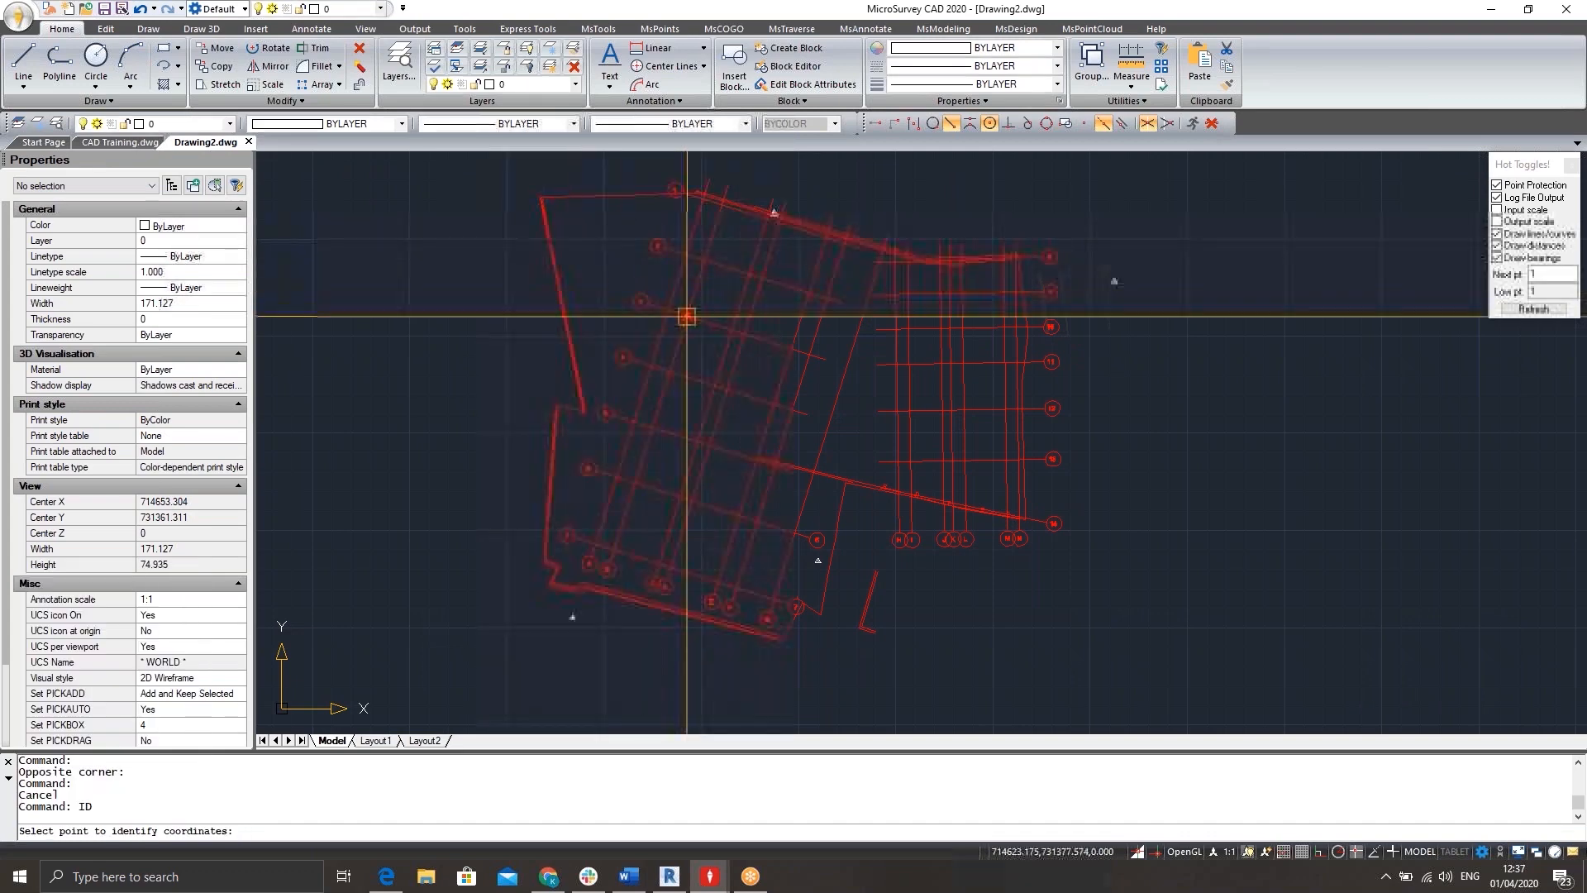
left_click(671, 312)
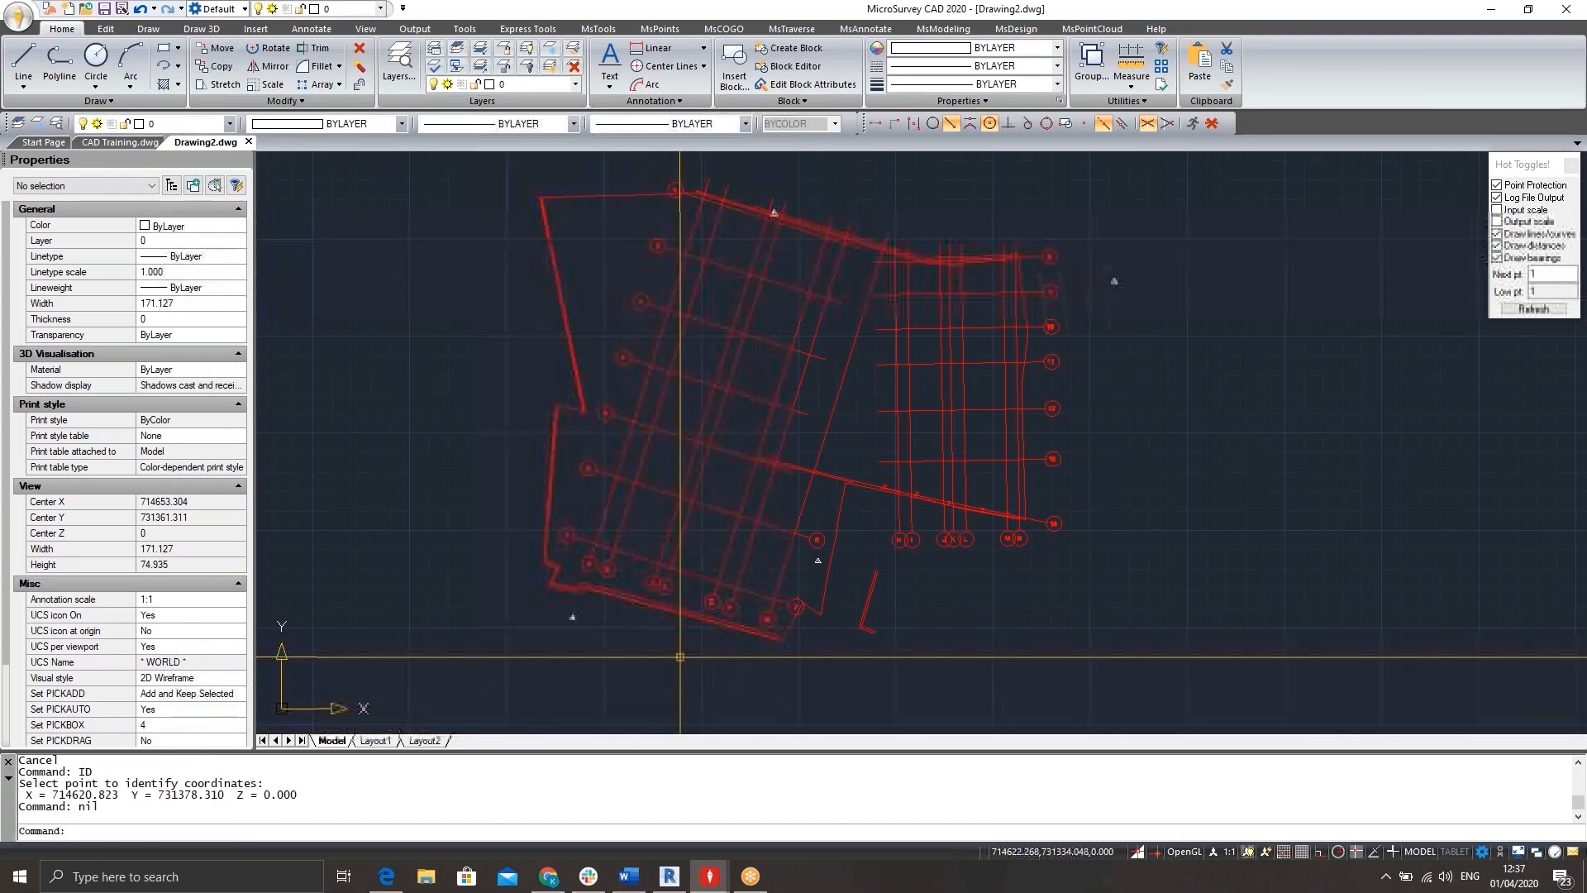
Identify the coordinates of the control station at the lower-left corner, outside the wall near grid bubble A.
scroll(578, 631, "up", 4)
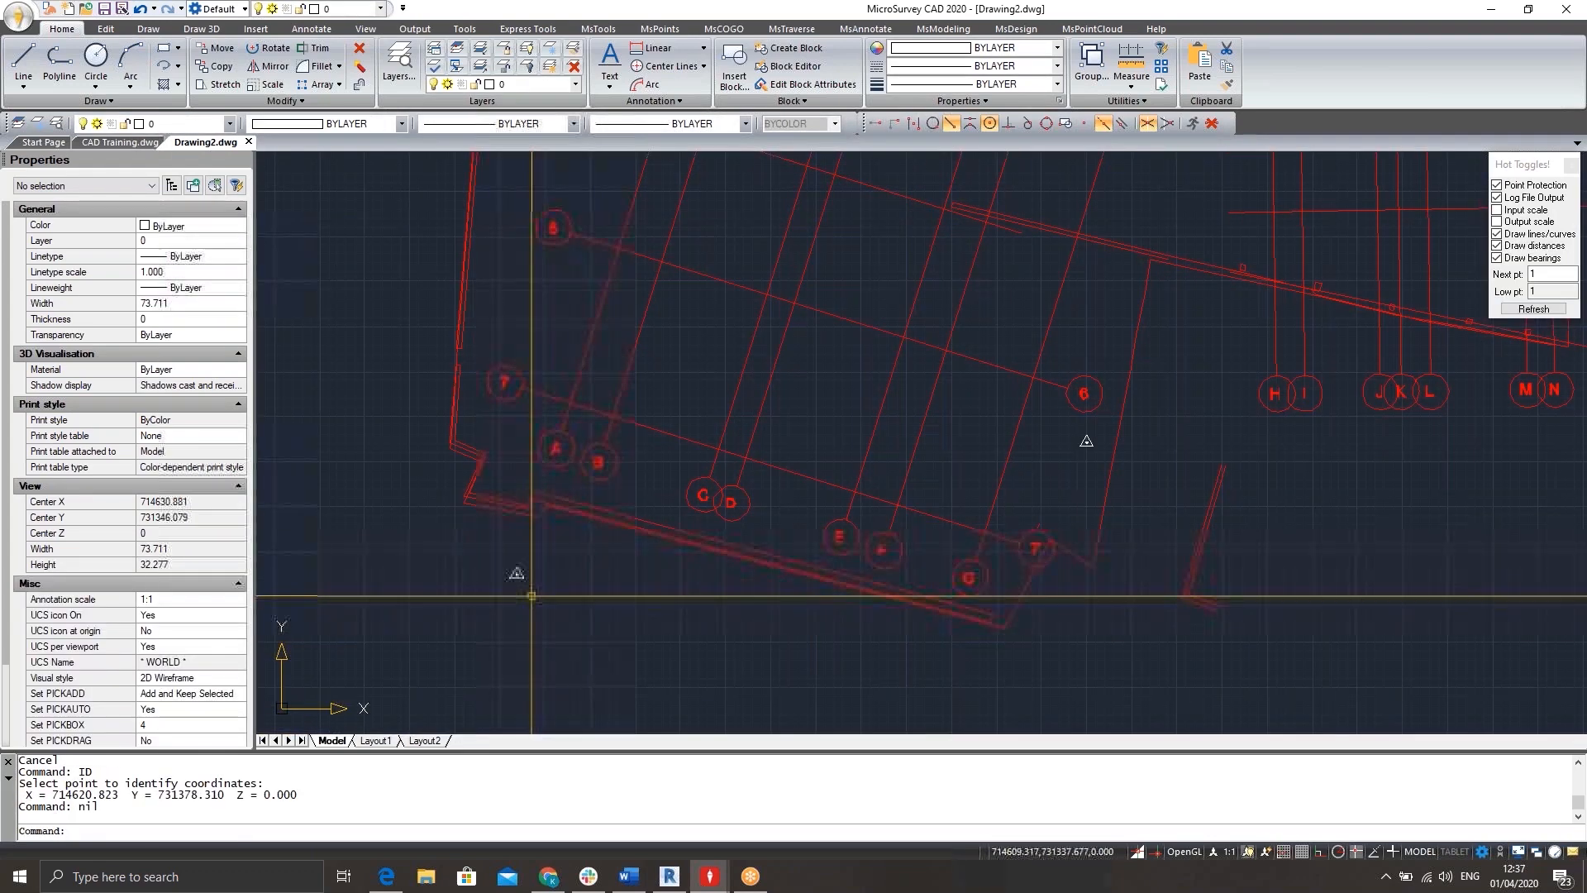
key("Return")
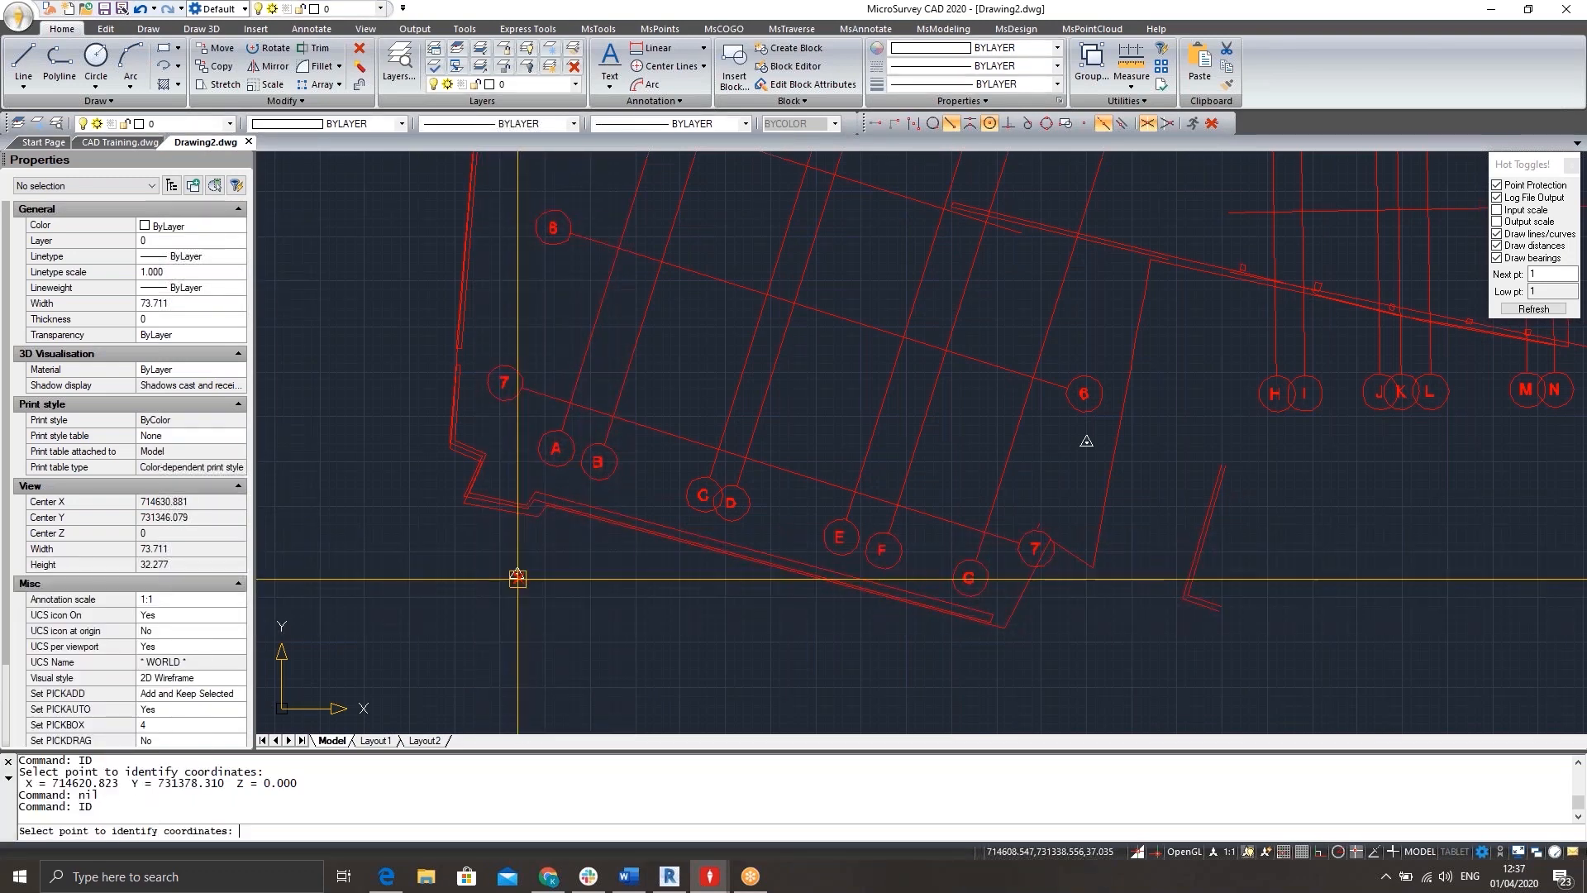
scroll(518, 579, "up", 8)
left_click(517, 485)
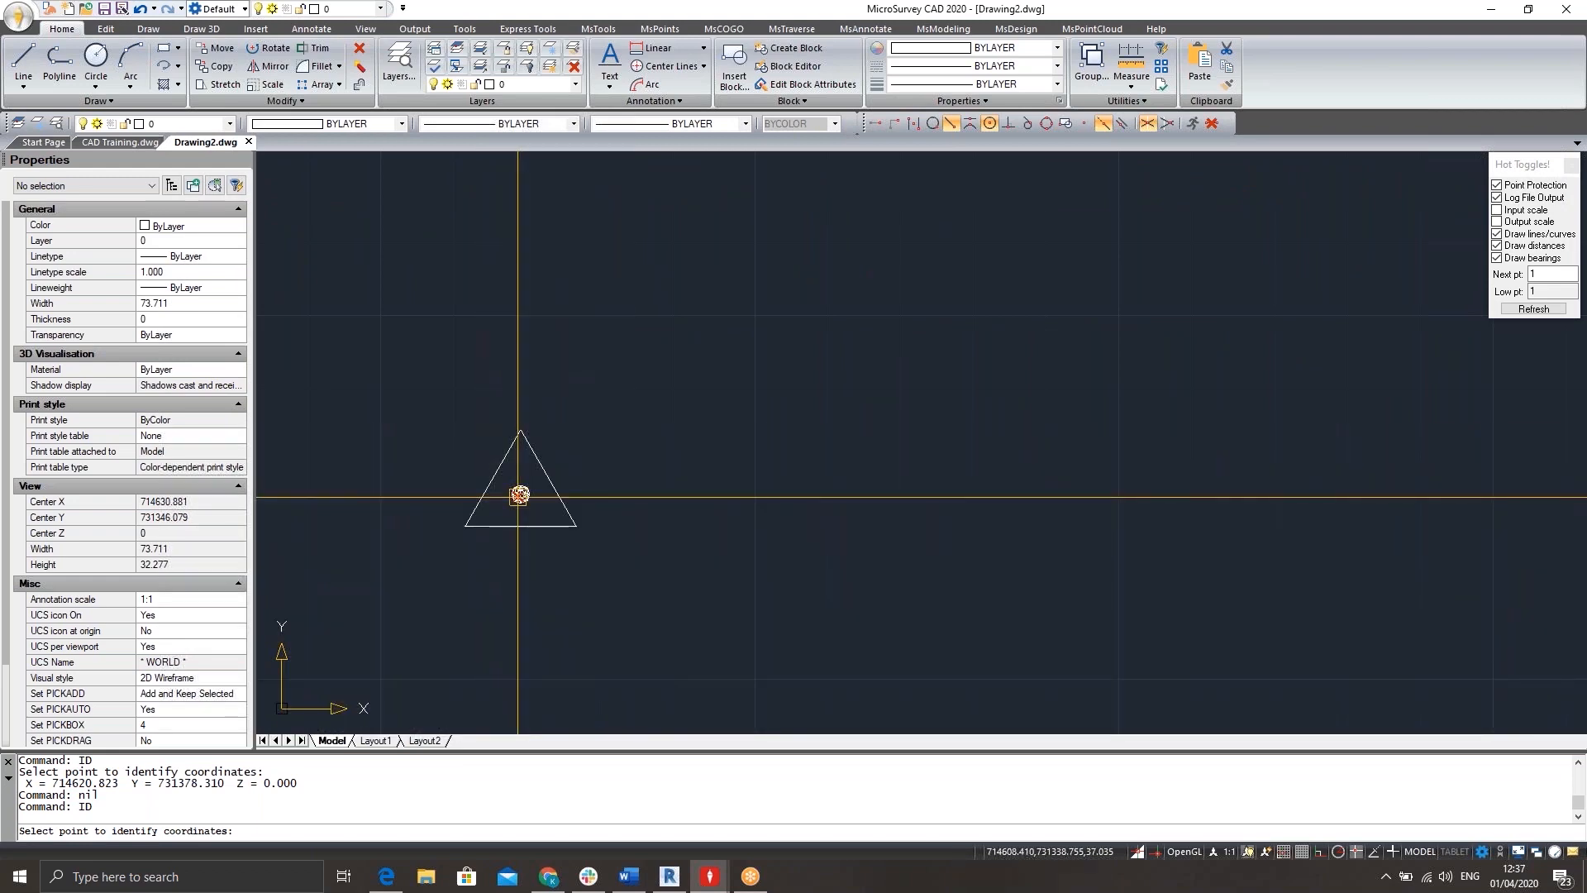
scroll(913, 333, "down", 10)
scroll(913, 333, "down", 5)
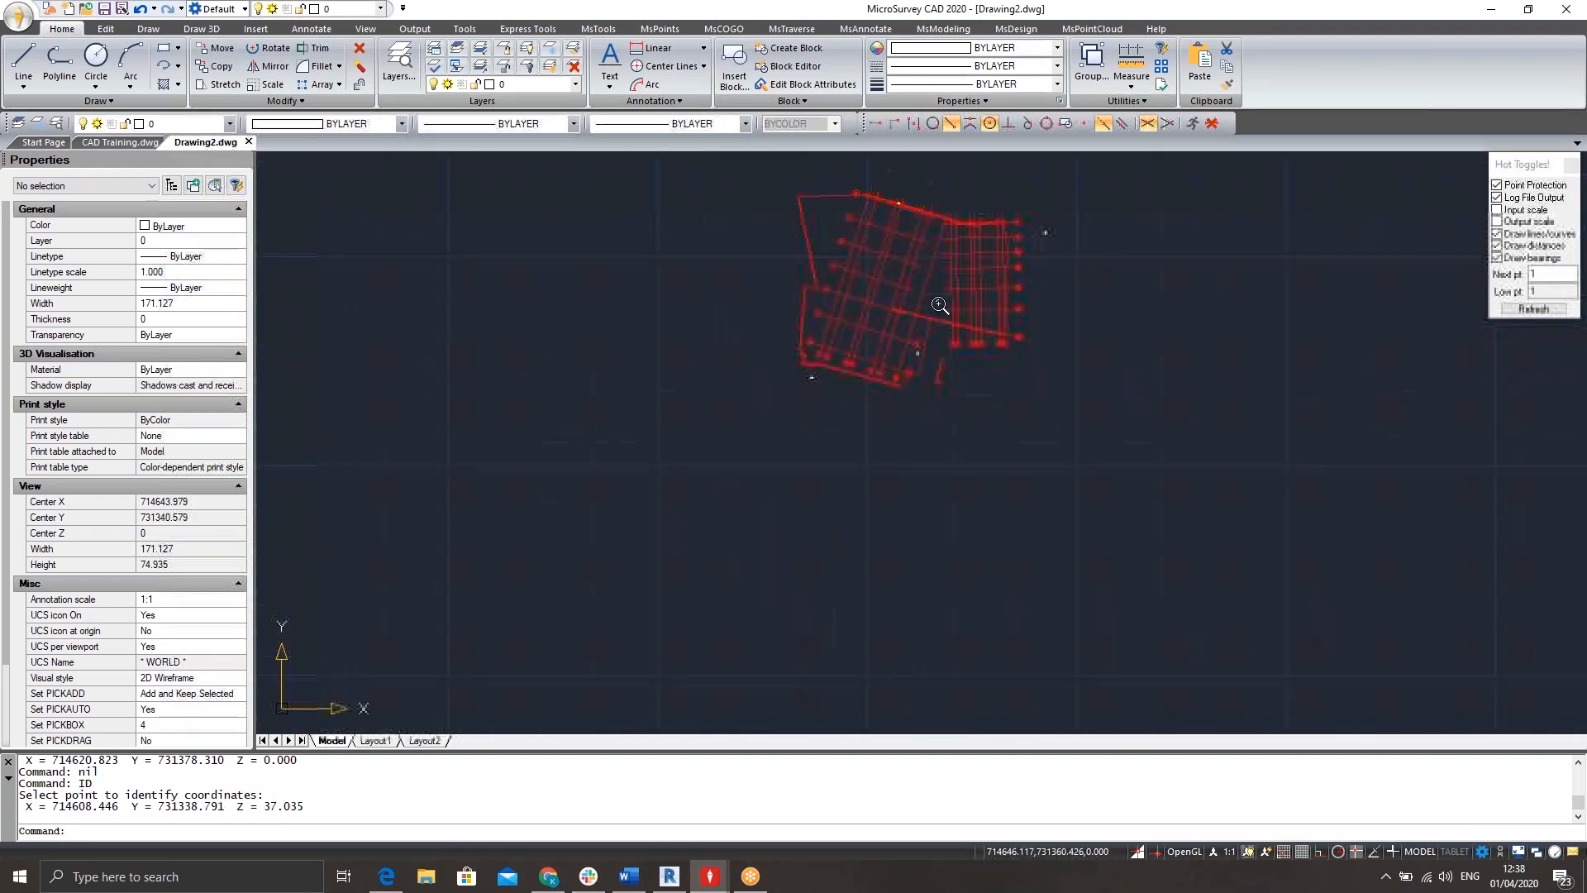
scroll(912, 321, "up", 6)
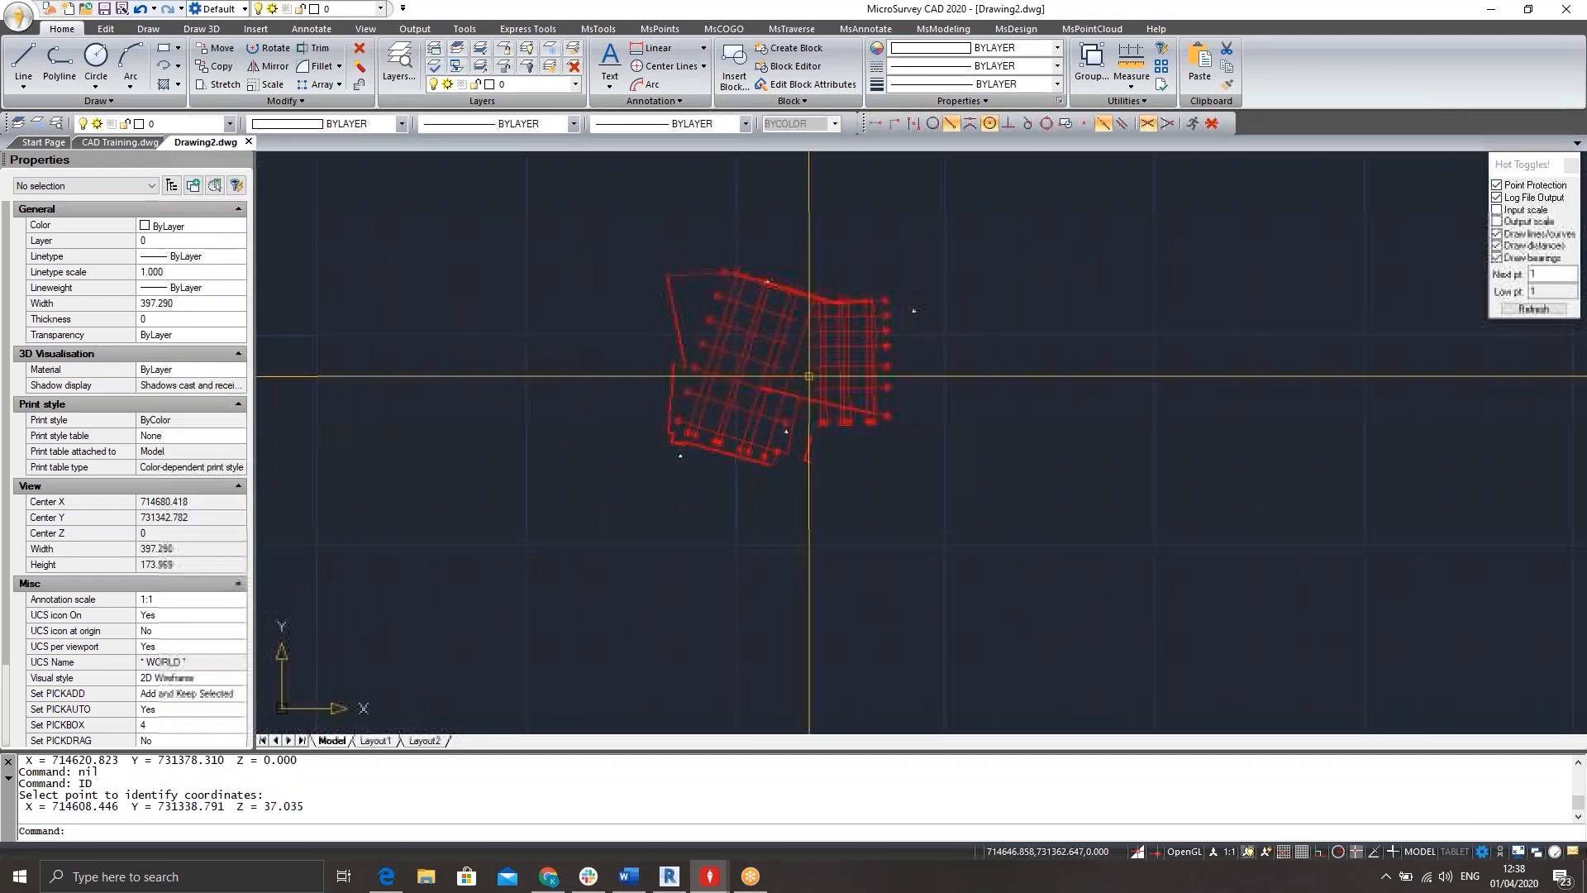
scroll(776, 383, "up", 5)
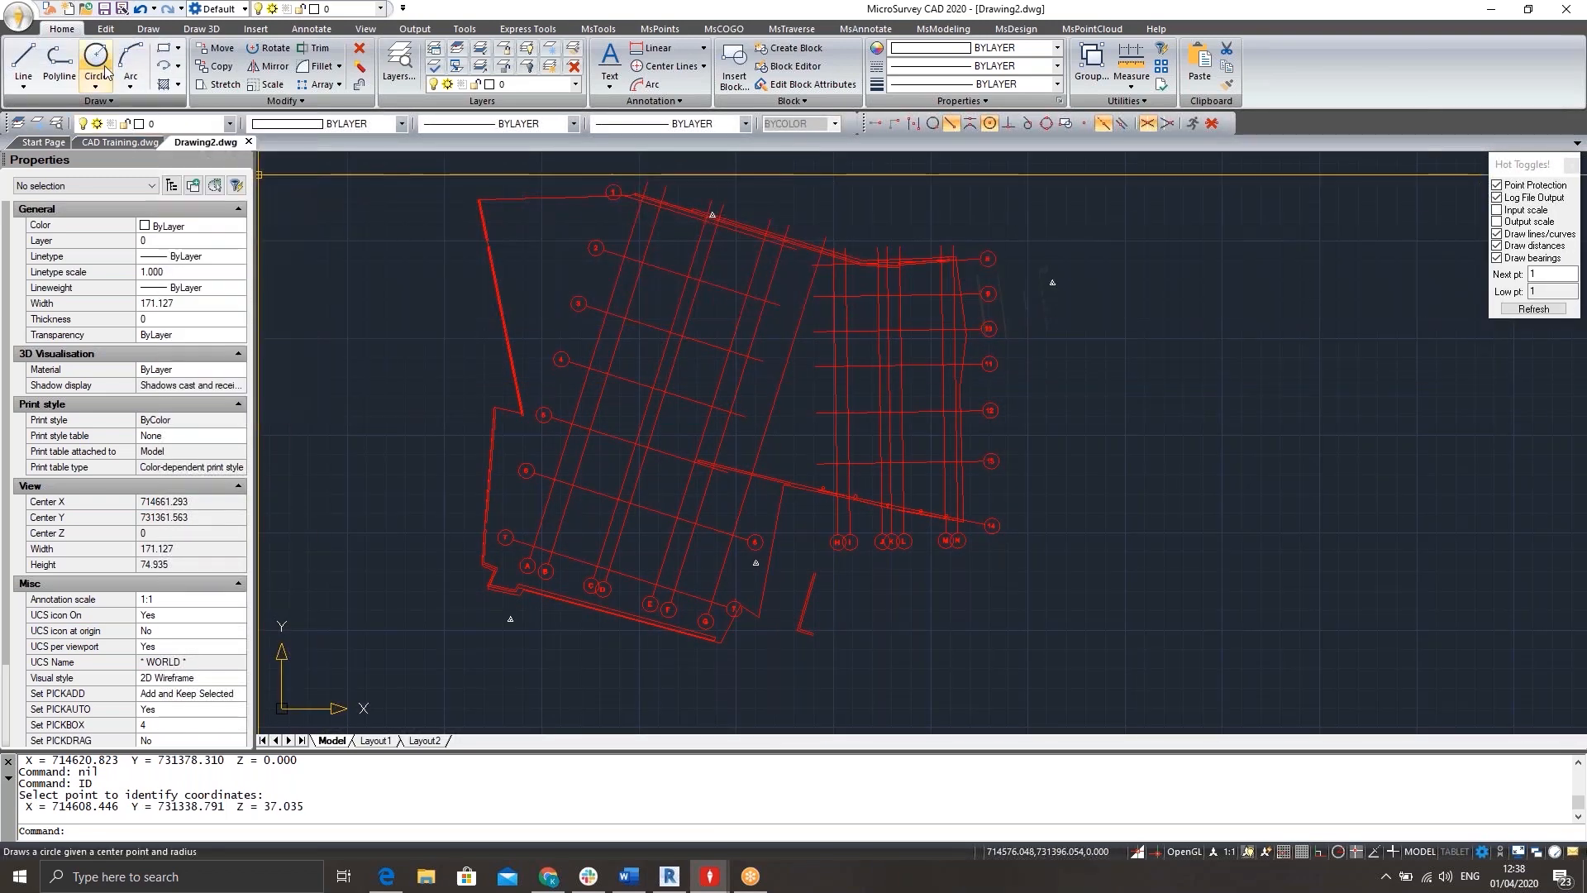
Start a DXF export of the drawing to the Desktop with the file name CAD Drawing Prep.
left_click(21, 23)
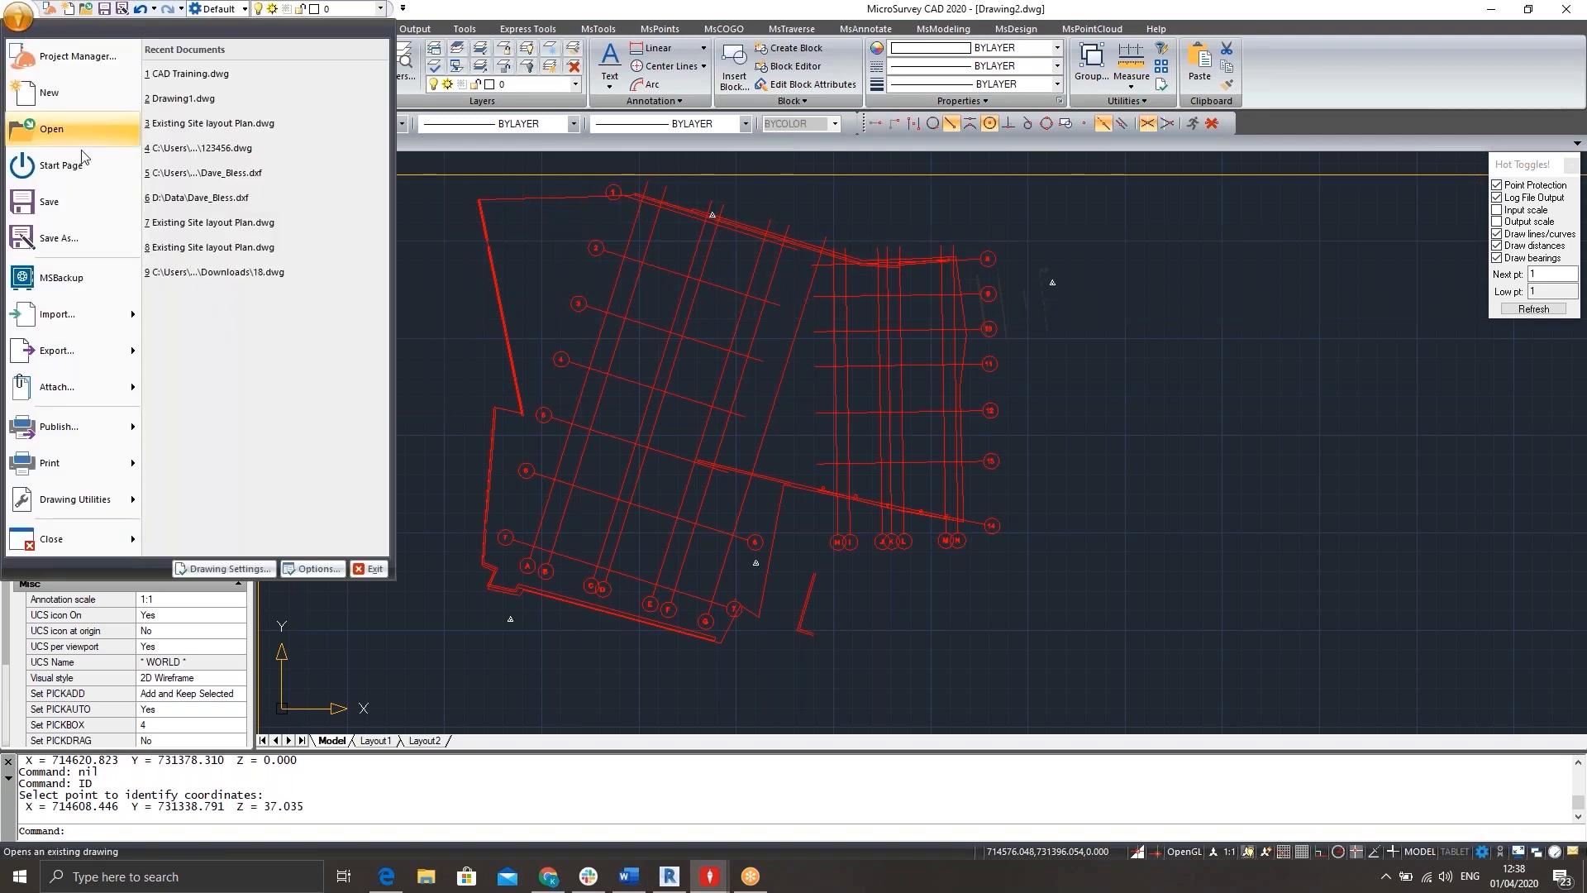
mouse_move(88, 373)
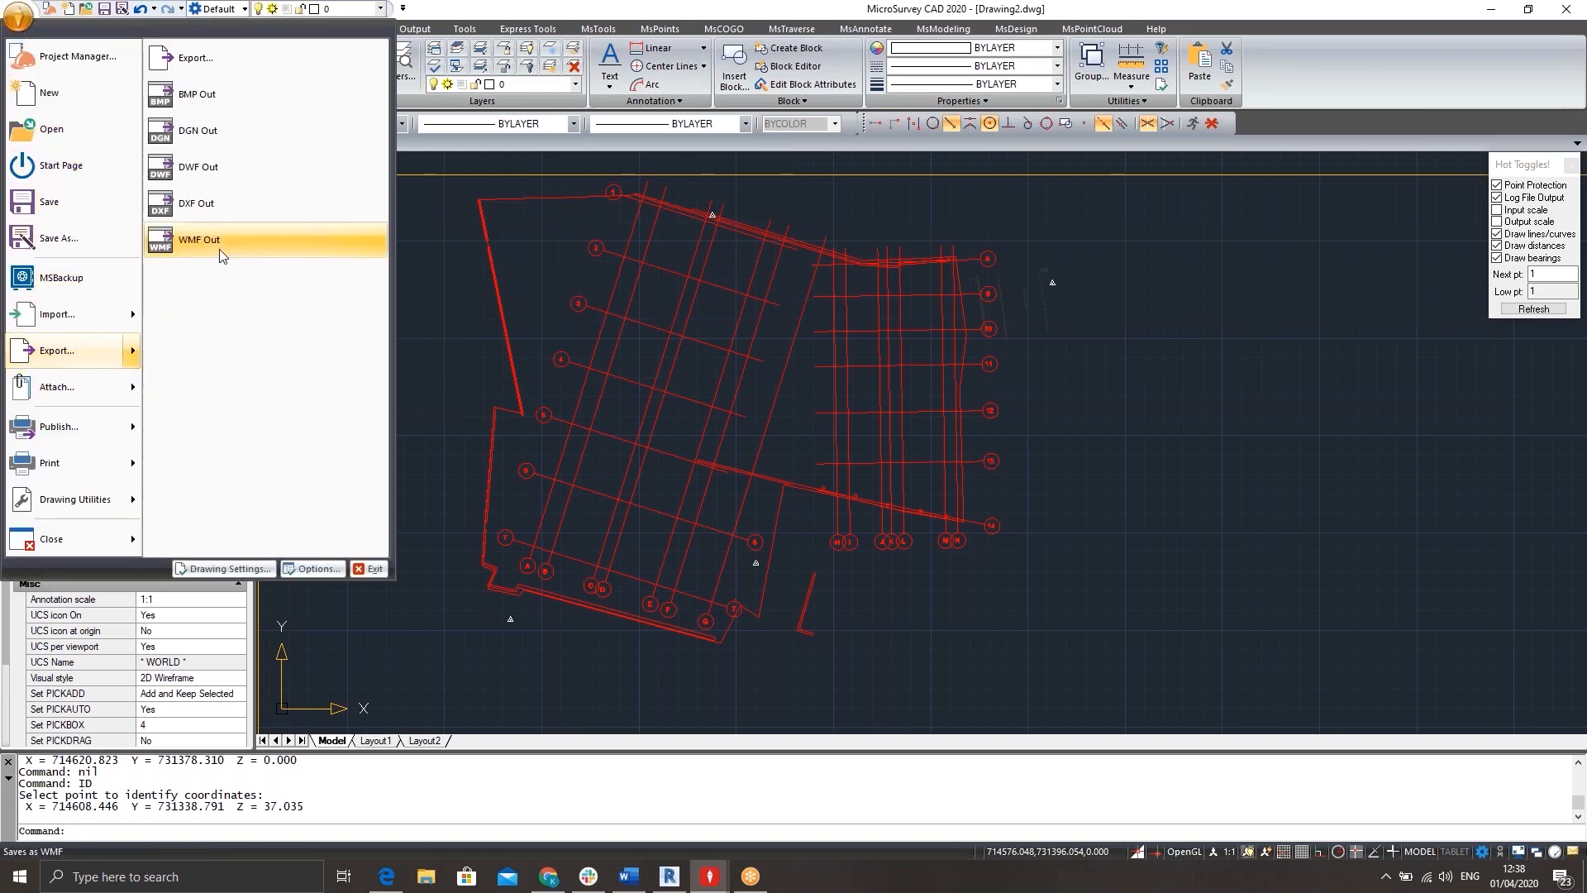
left_click(215, 205)
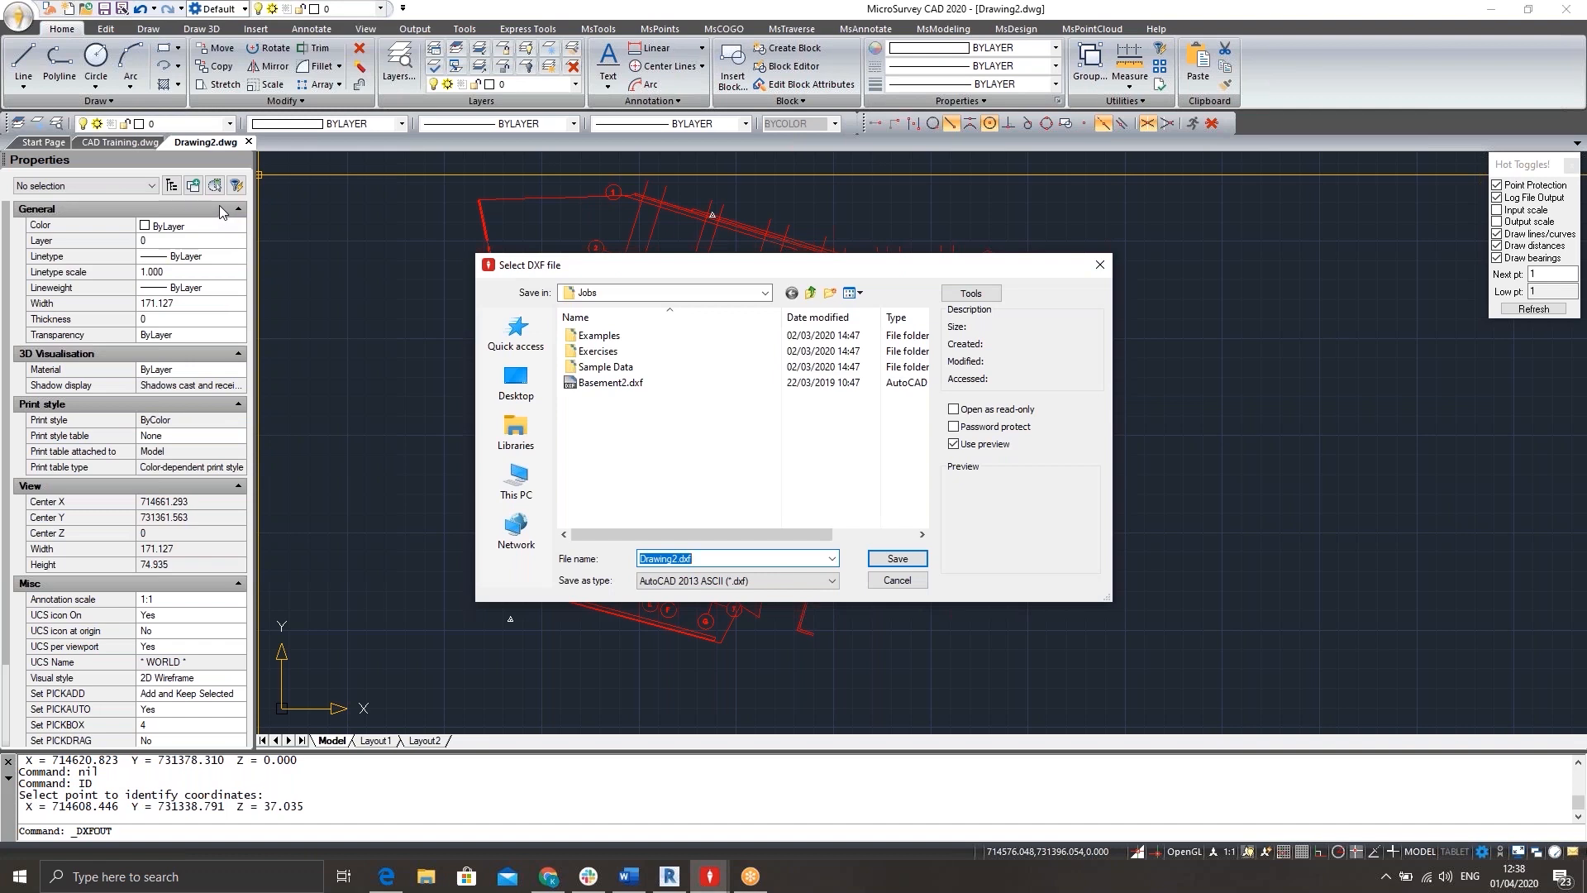
left_click(518, 482)
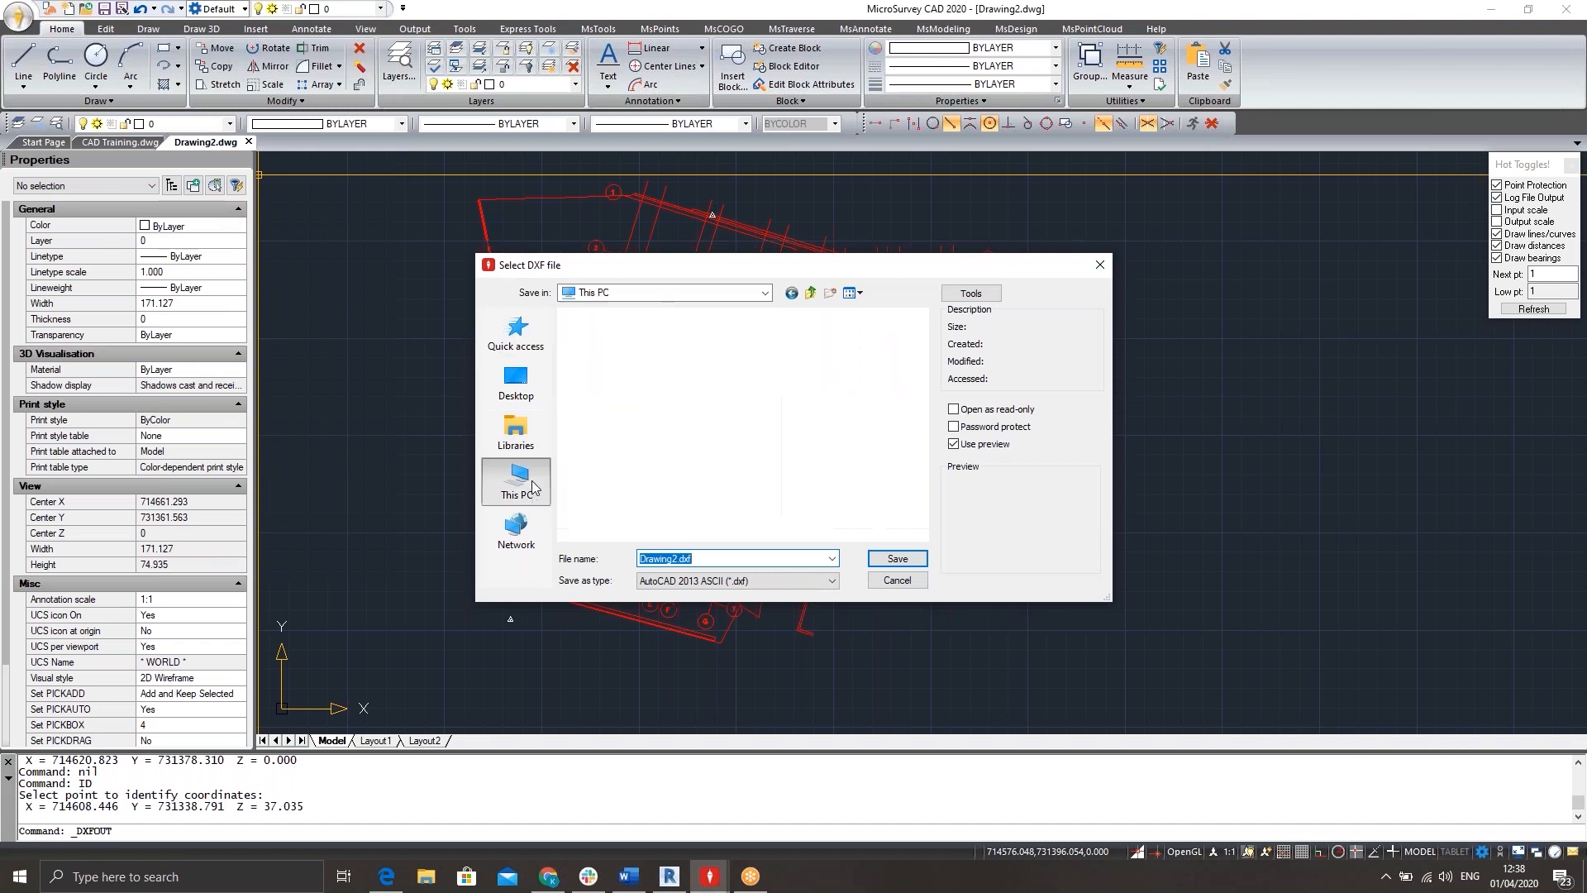
left_click(515, 378)
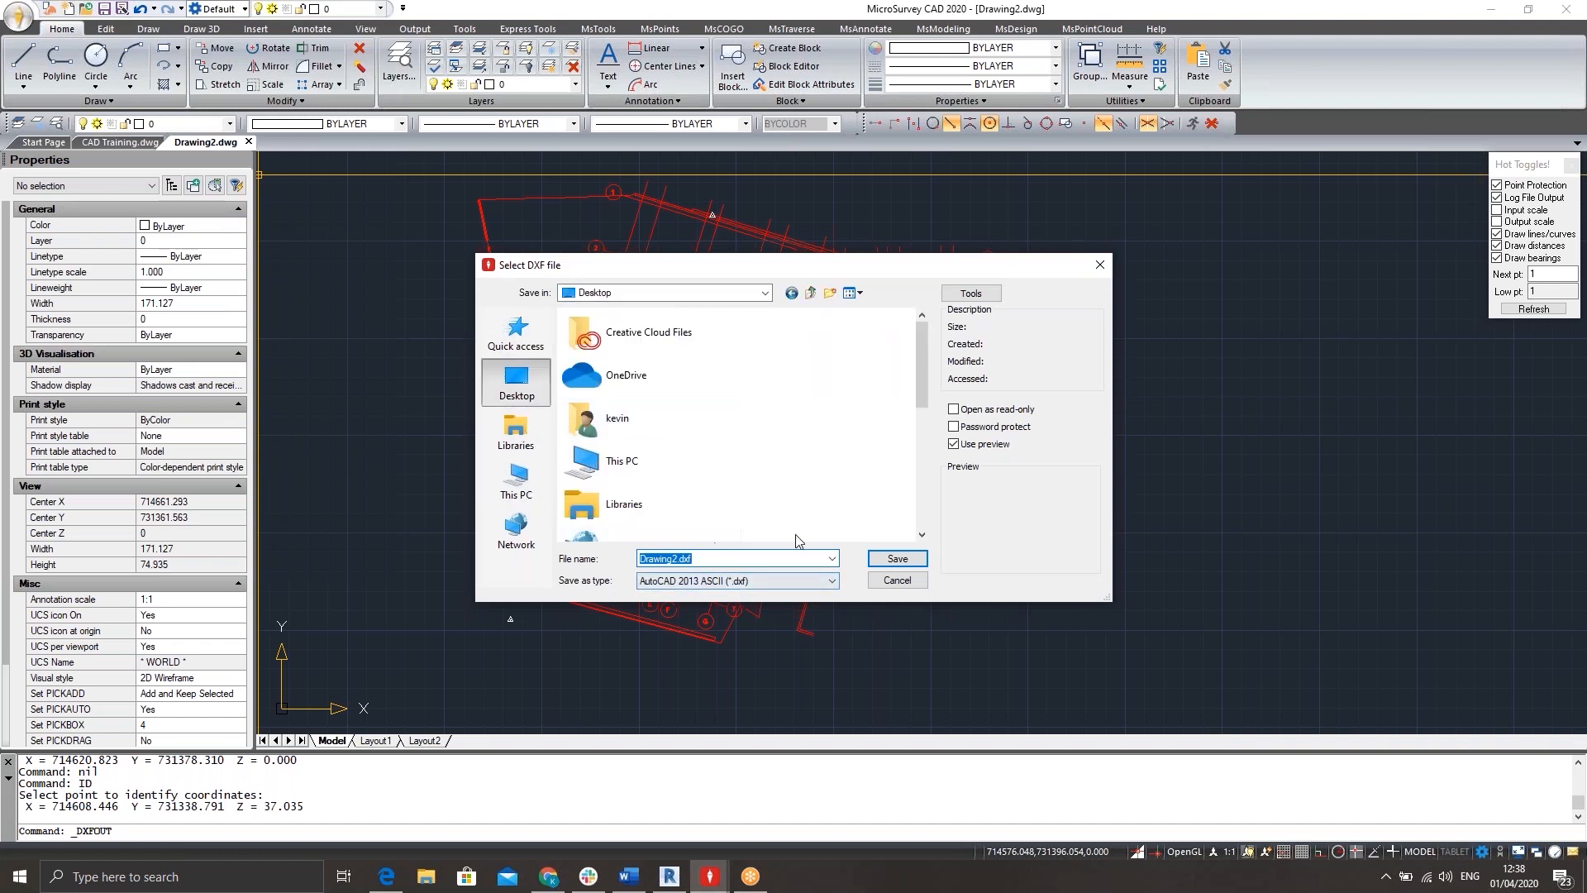
type("C")
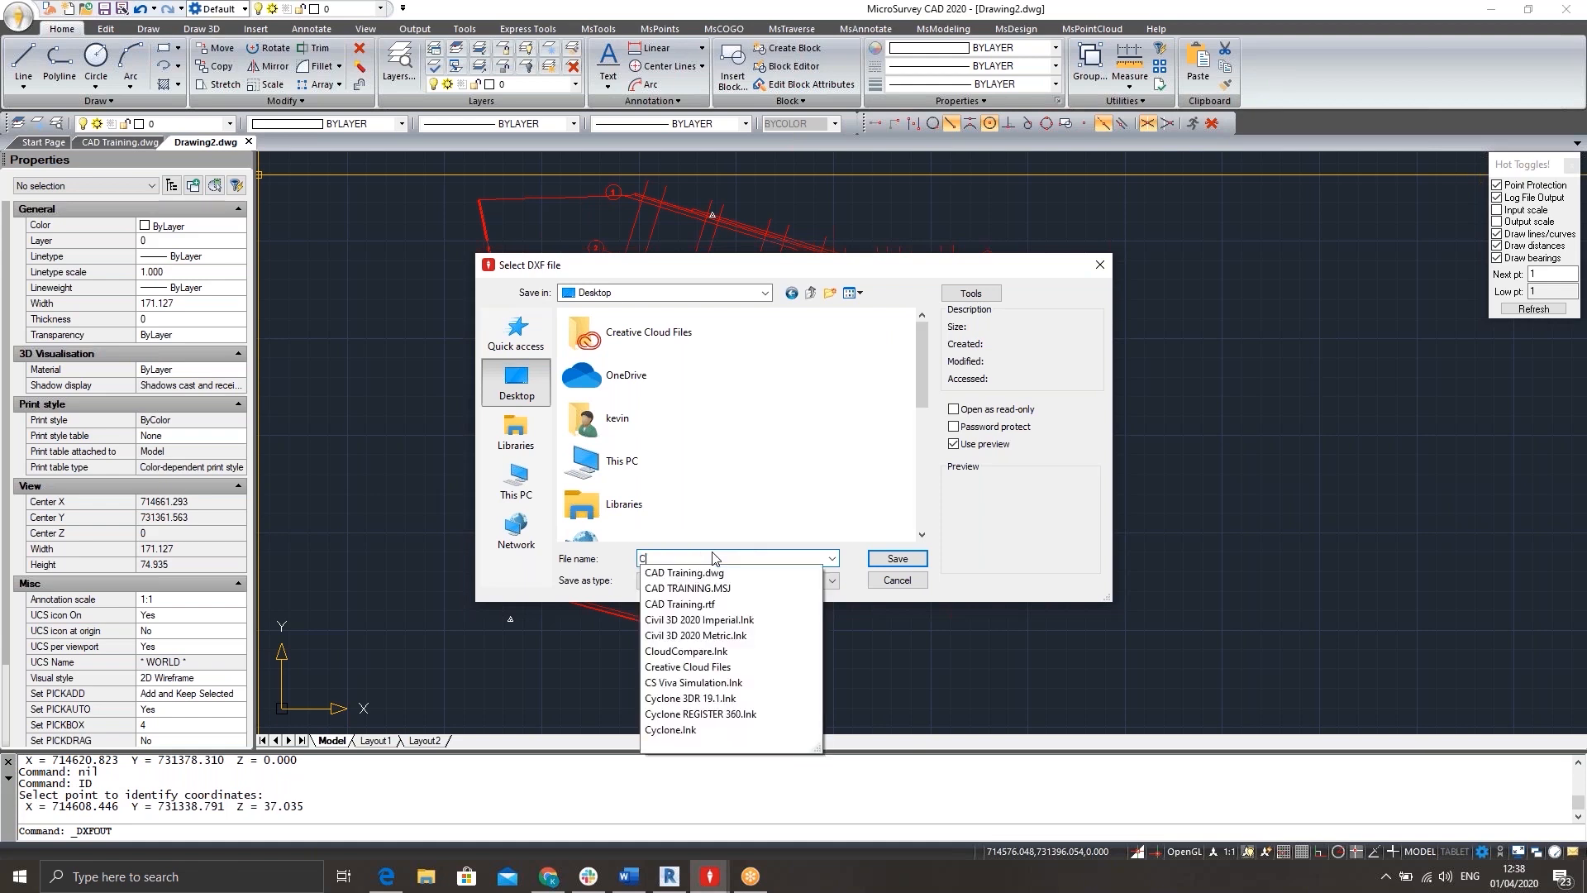
type("AD Drawin")
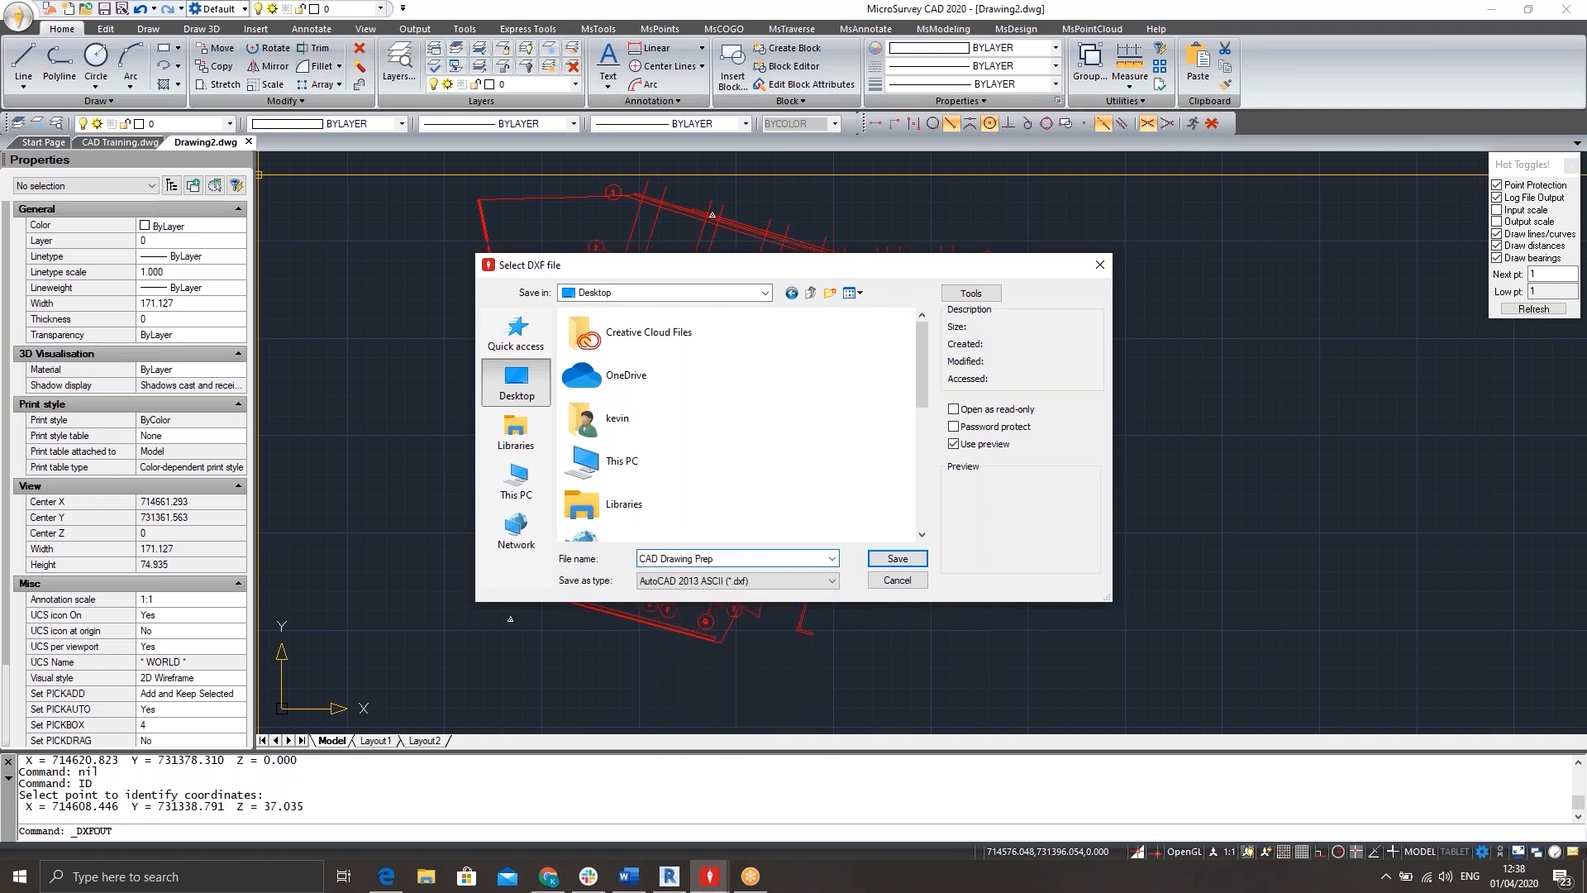
type("g Prep")
Choose the AutoCAD 2013 ASCII DXF format and save the export with the default accuracy of 6 decimal places.
left_click(761, 582)
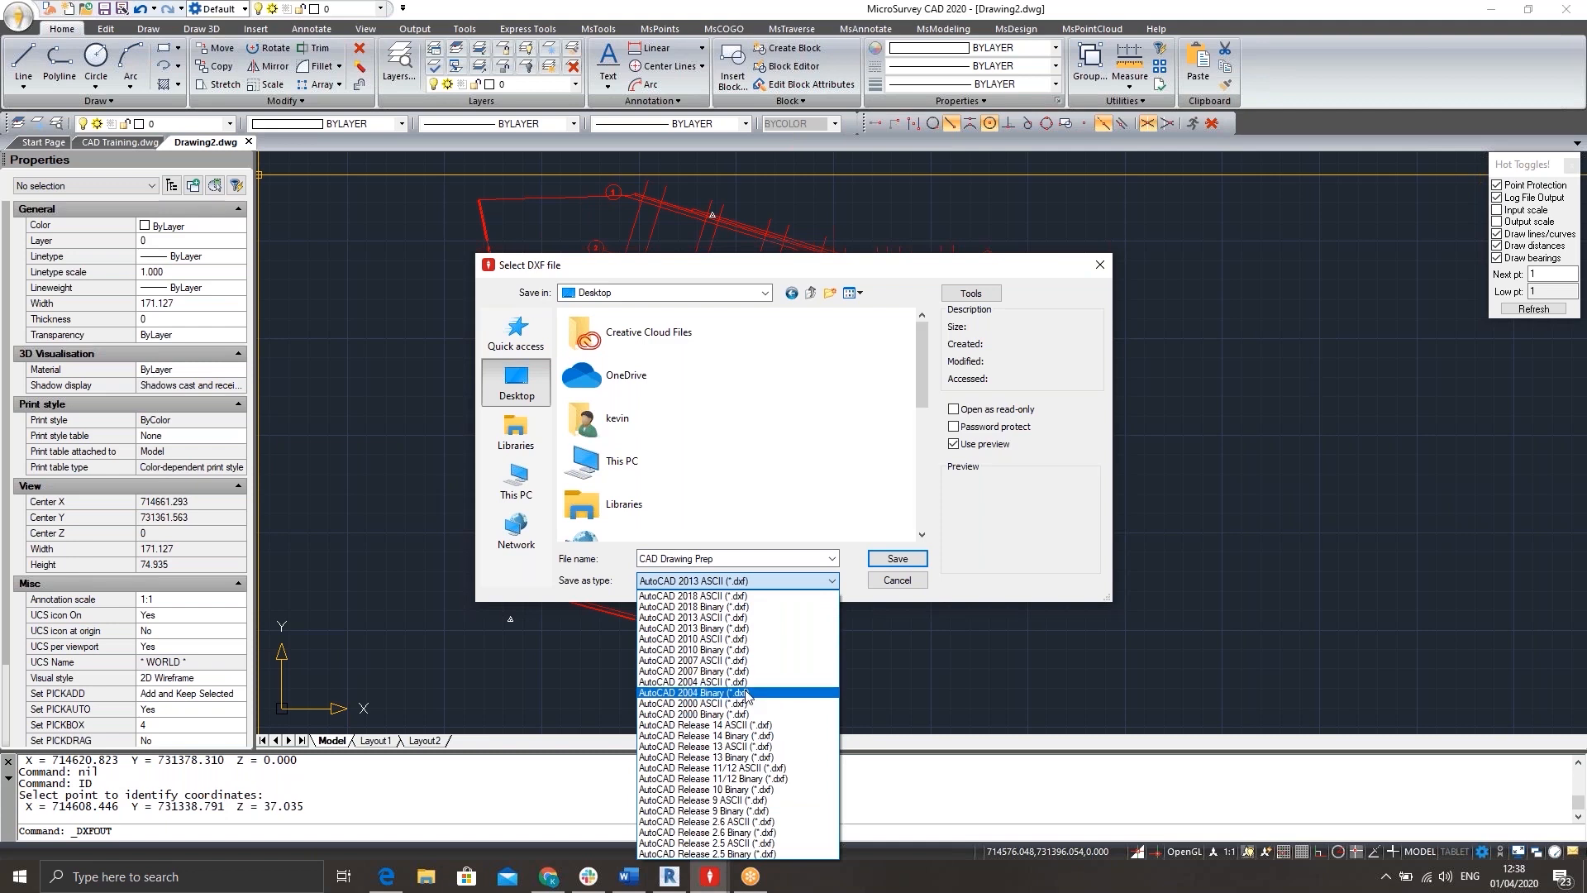
left_click(719, 620)
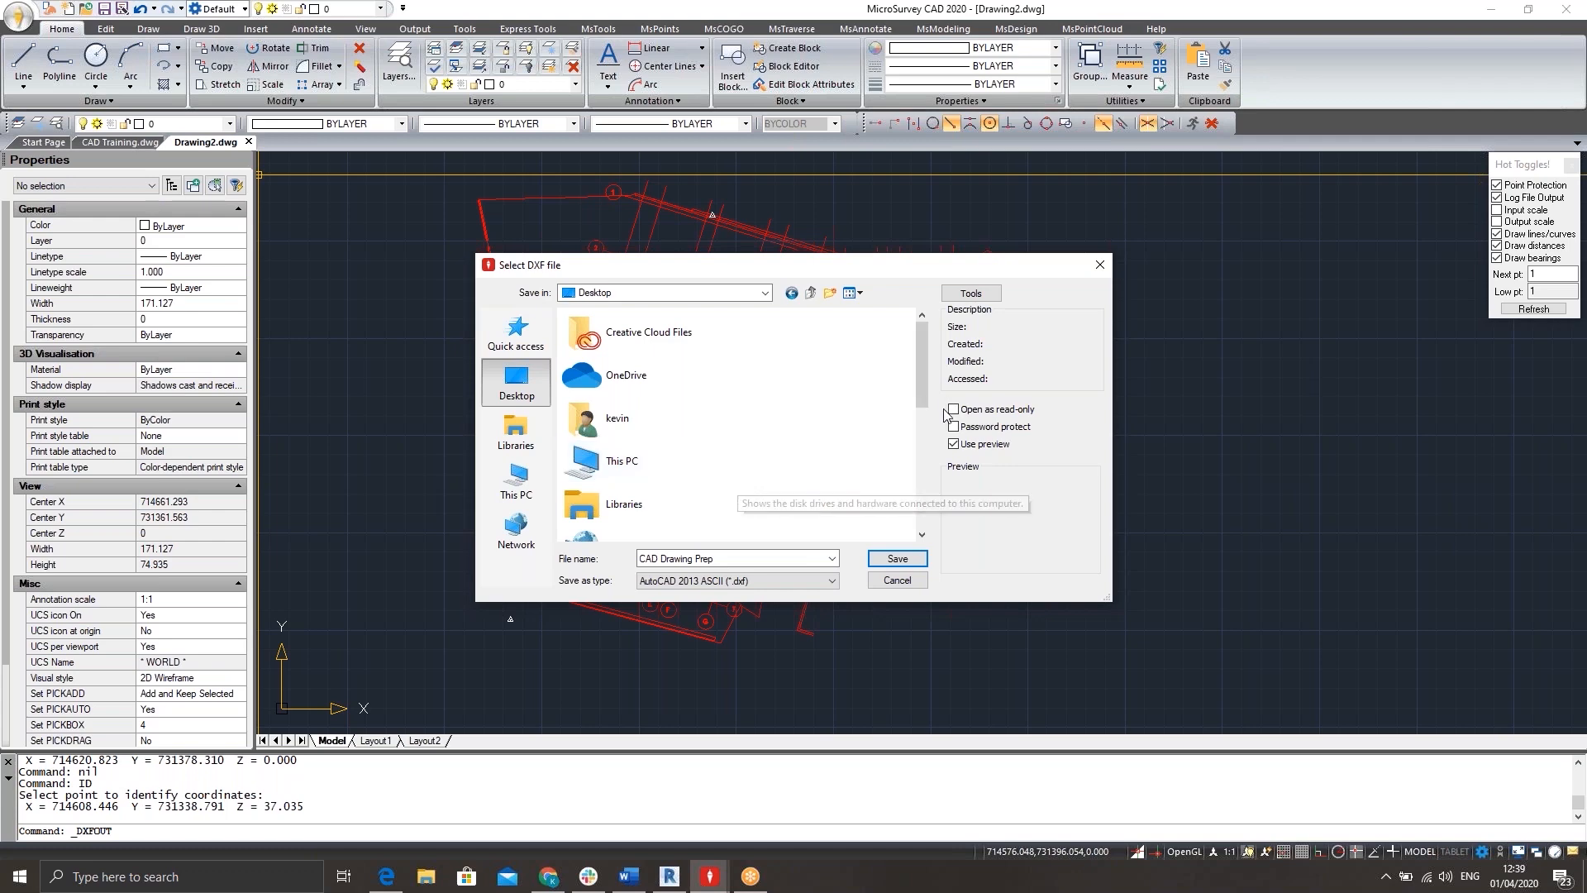
left_click(897, 559)
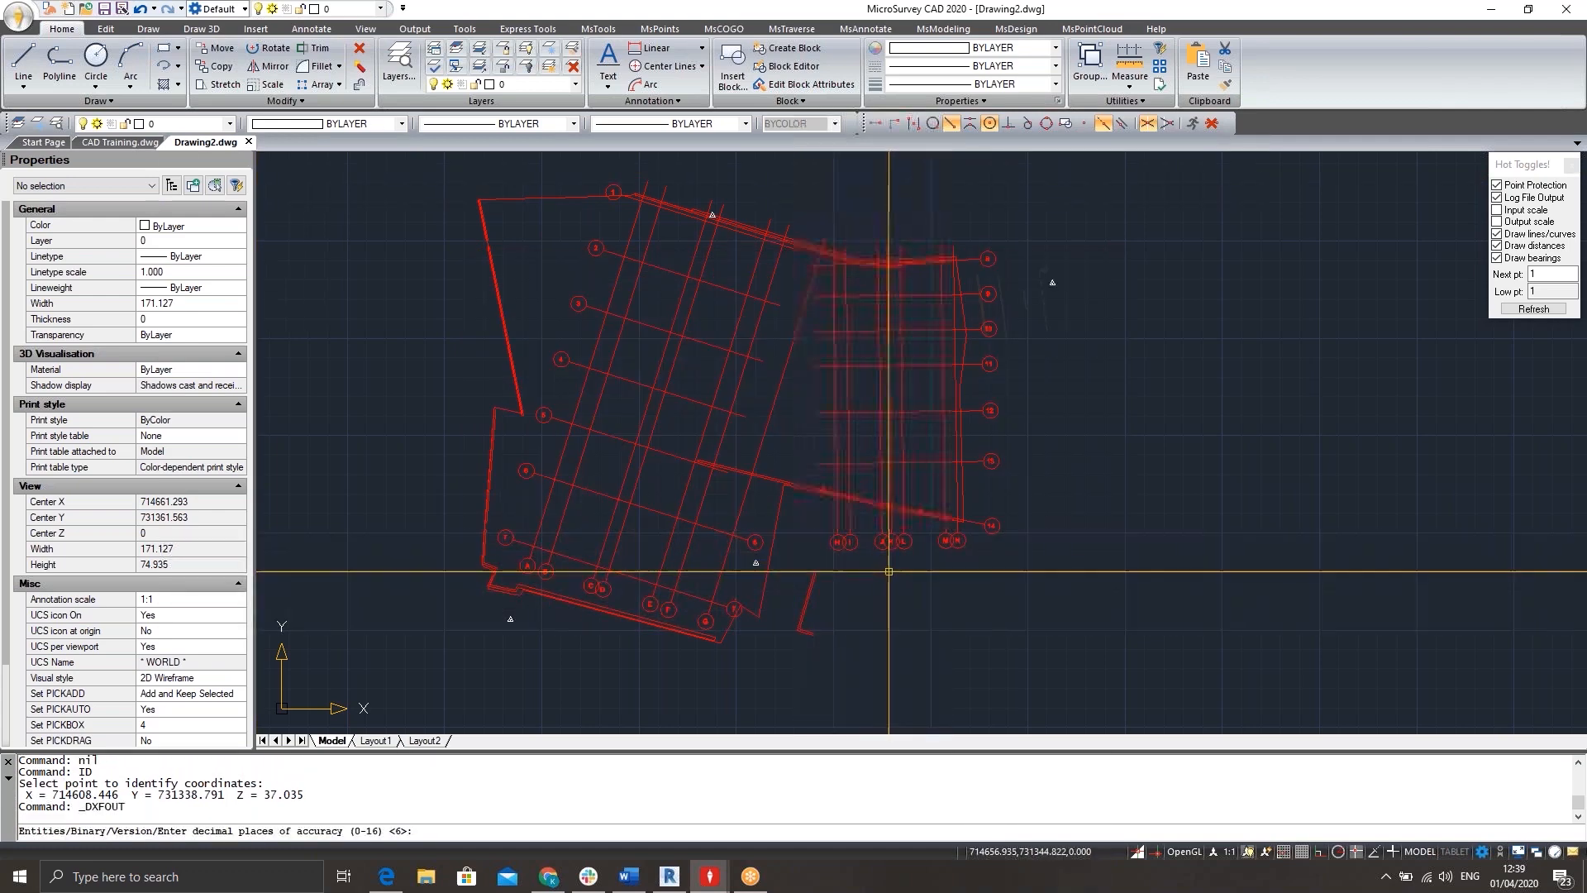
key("Return")
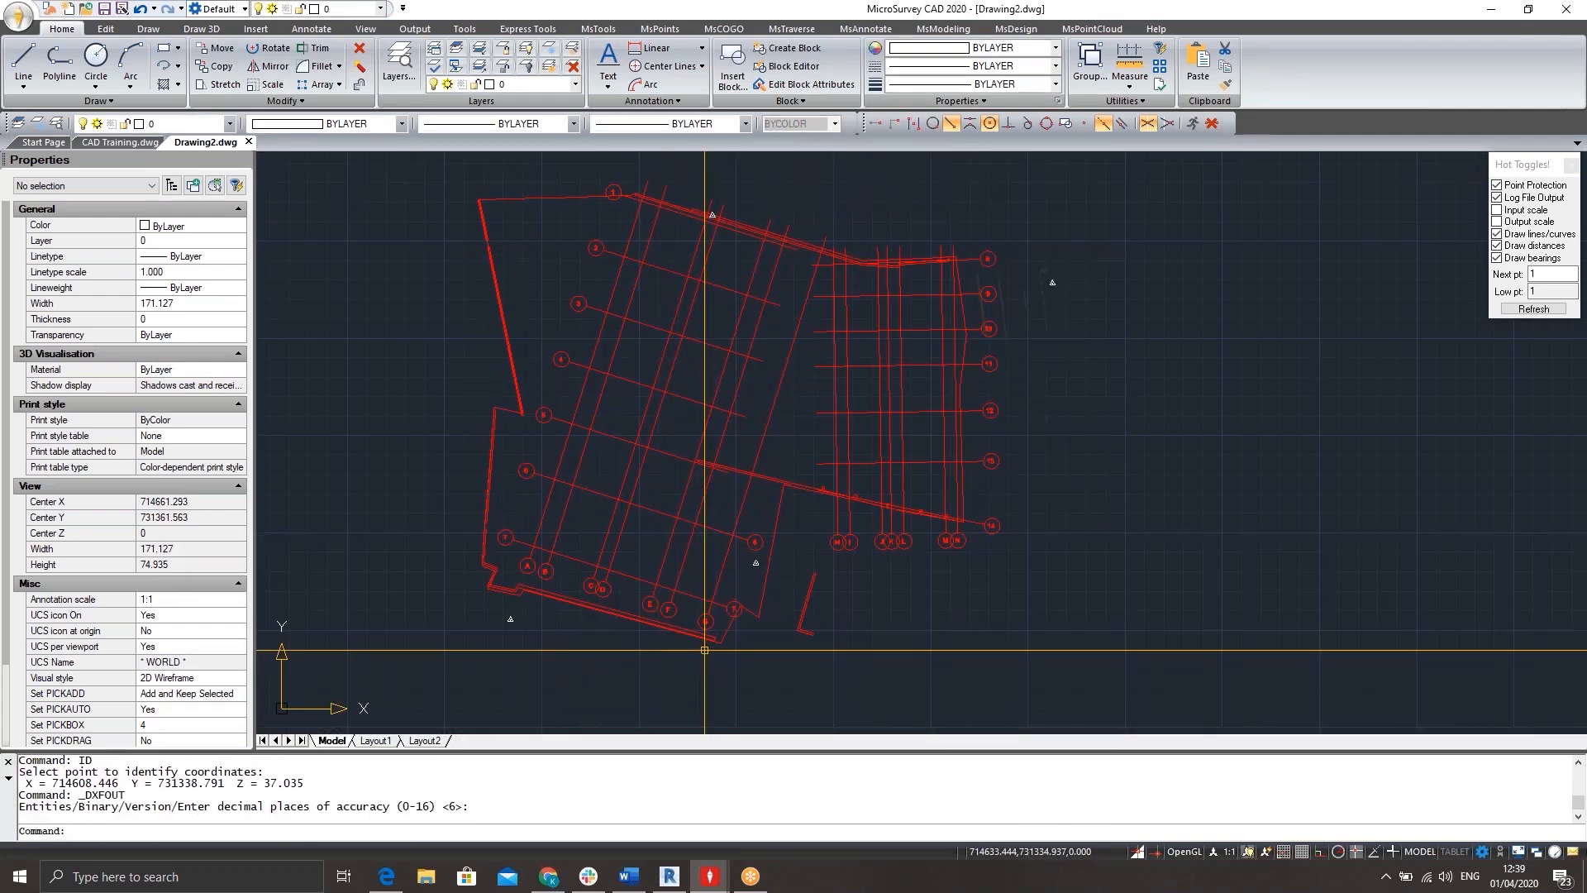